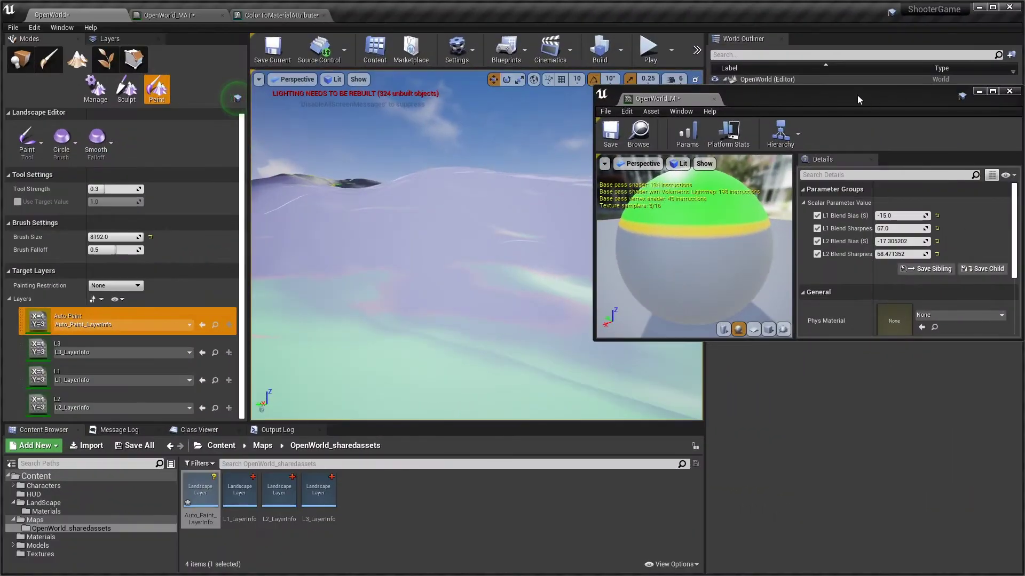
# Drag the floating OpenWorld_MI material instance window up and to the left
pyautogui.moveTo(676, 99); pyautogui.dragTo(360, 17)
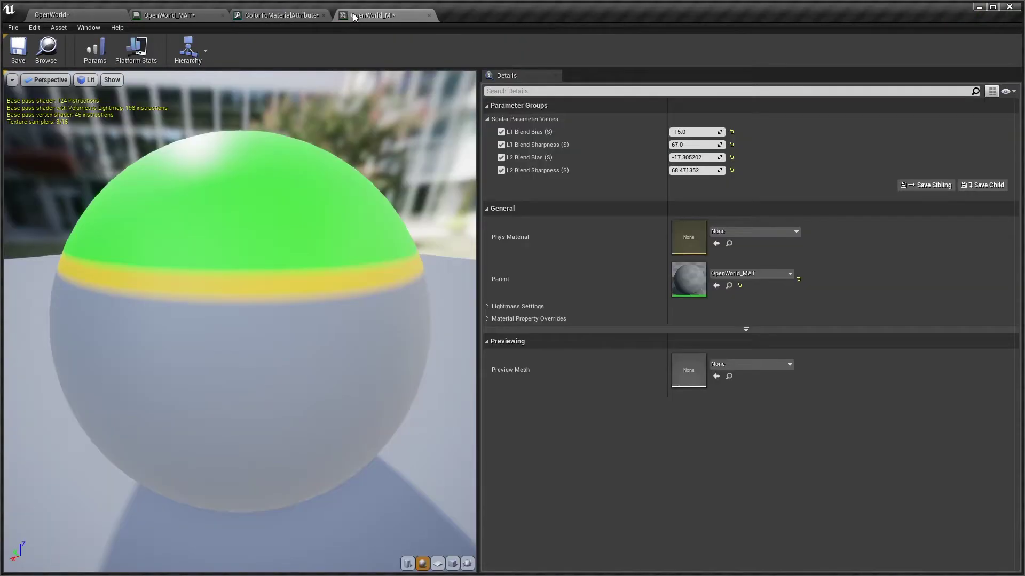
# Dock the OpenWorld_MI editor among the tabs and switch to the OpenWorld_MAT graph
pyautogui.click(277, 15)
pyautogui.moveTo(360, 289); pyautogui.dragTo(406, 336, button='right')
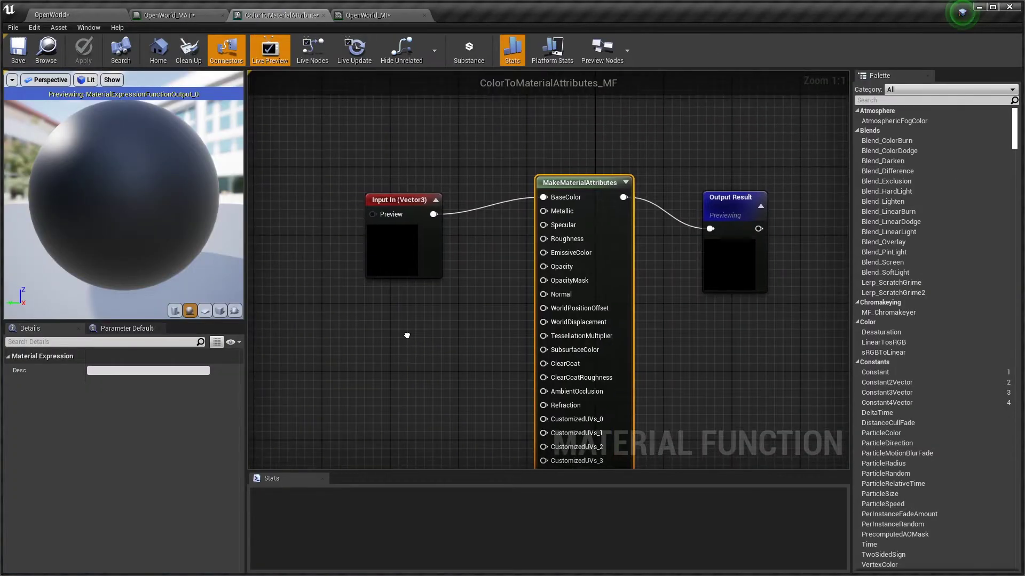
pyautogui.click(155, 8)
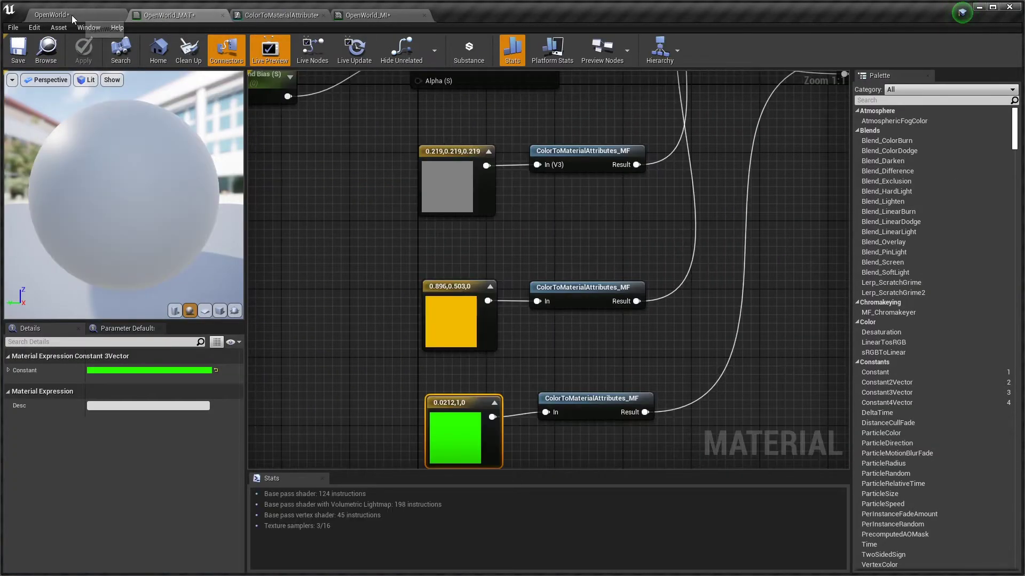
# Reposition the grey 0.219, yellow and green Constant3Vector nodes, then return to the OpenWorld level
pyautogui.click(574, 290)
pyautogui.moveTo(582, 225); pyautogui.dragTo(554, 171, button='right')
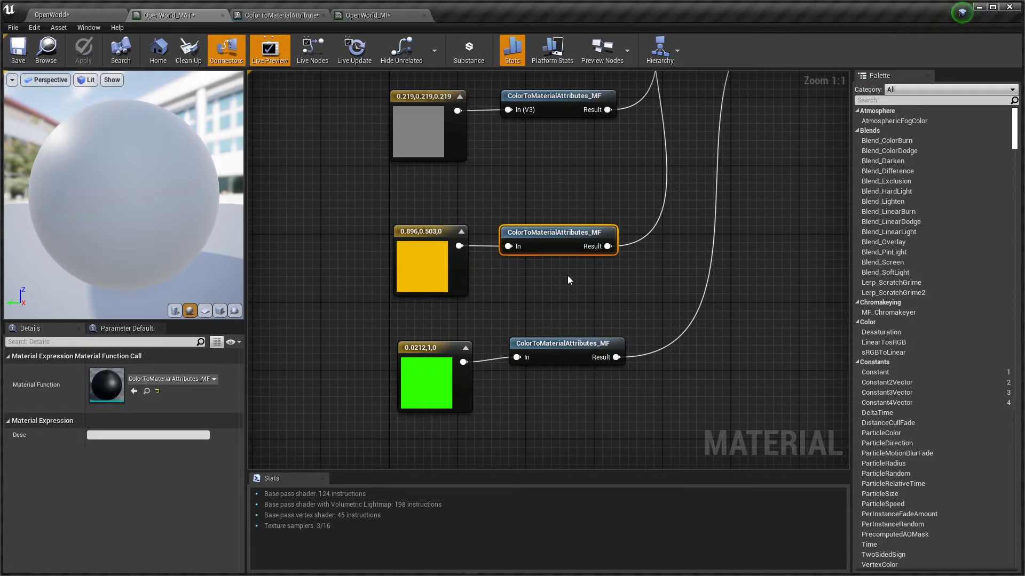
pyautogui.moveTo(567, 271); pyautogui.dragTo(549, 154, button='right')
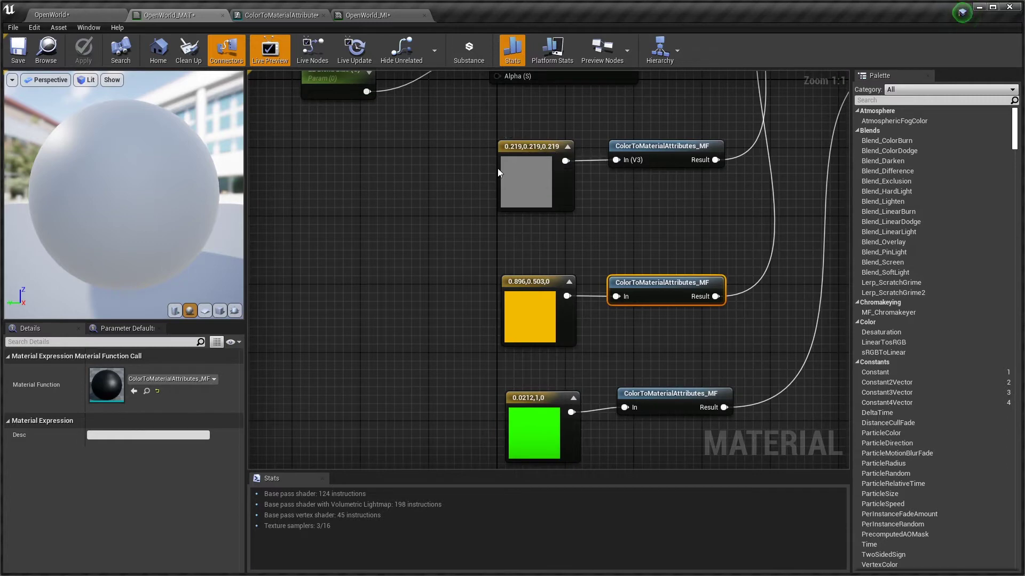
pyautogui.moveTo(549, 154); pyautogui.dragTo(476, 144)
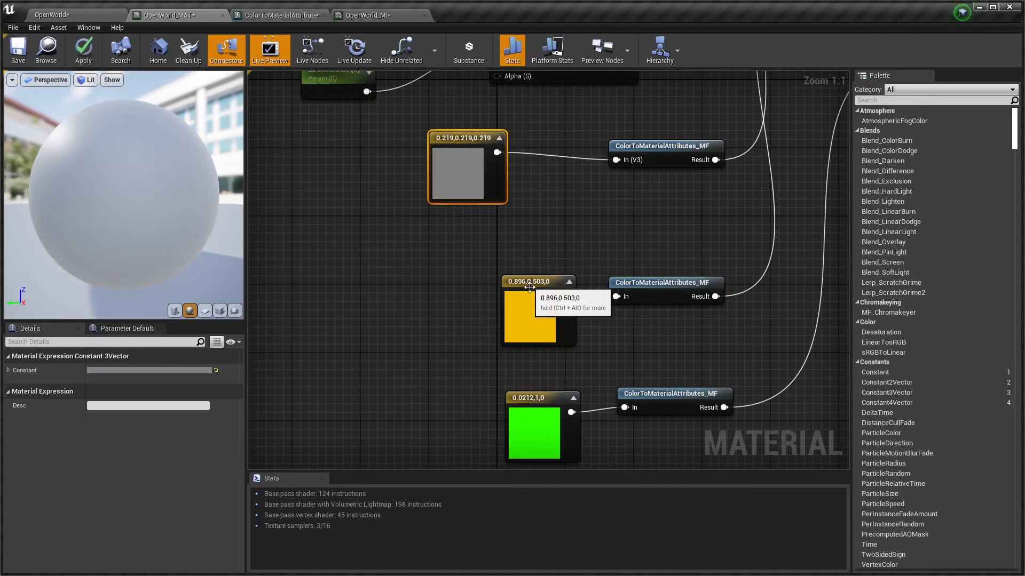
pyautogui.moveTo(528, 279); pyautogui.dragTo(430, 253)
pyautogui.click(533, 427)
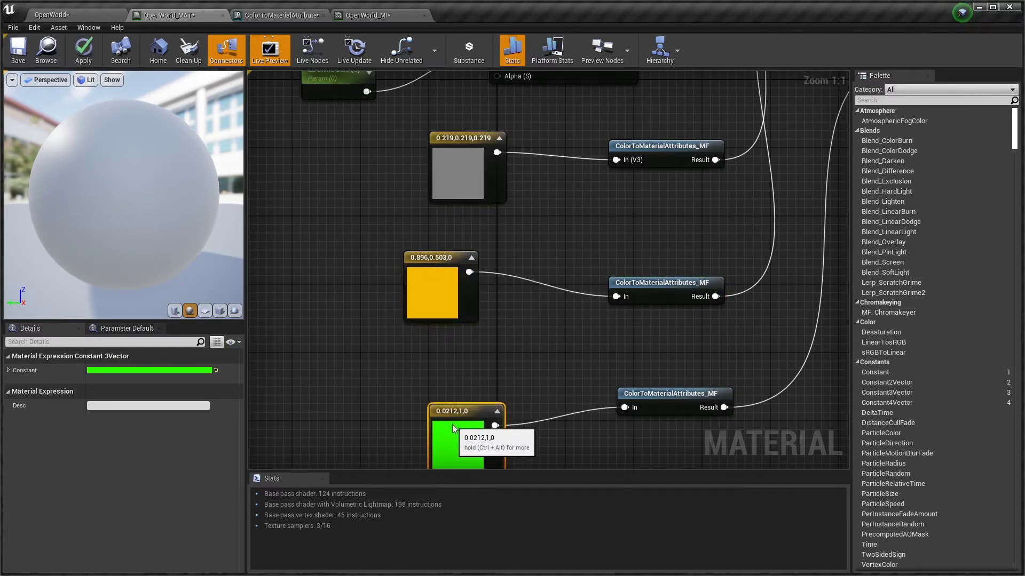
pyautogui.moveTo(537, 343); pyautogui.dragTo(457, 420, button='right')
pyautogui.click(91, 15)
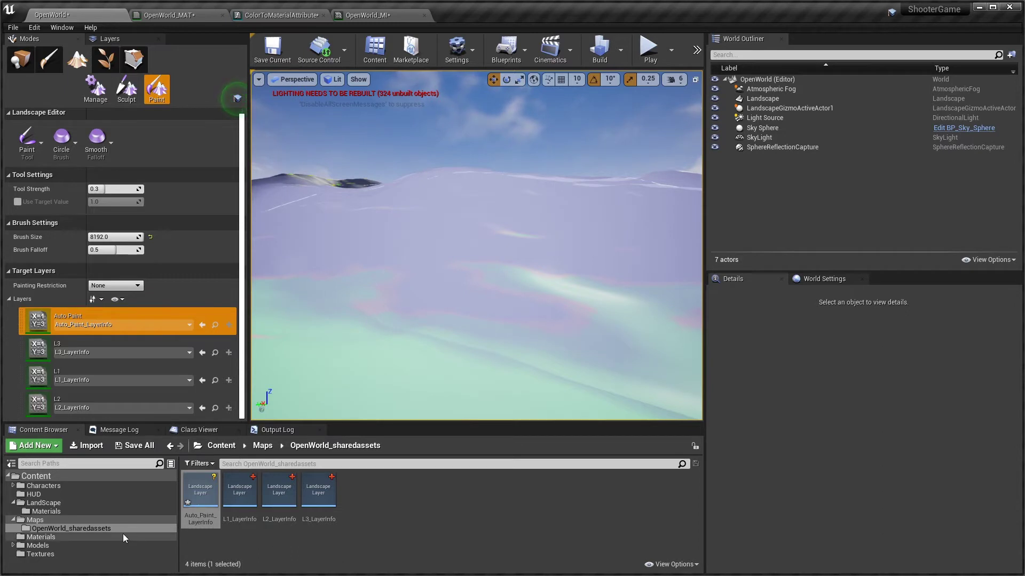
# Create a new Material Function asset in the LandScape/Materials folder
pyautogui.click(42, 519)
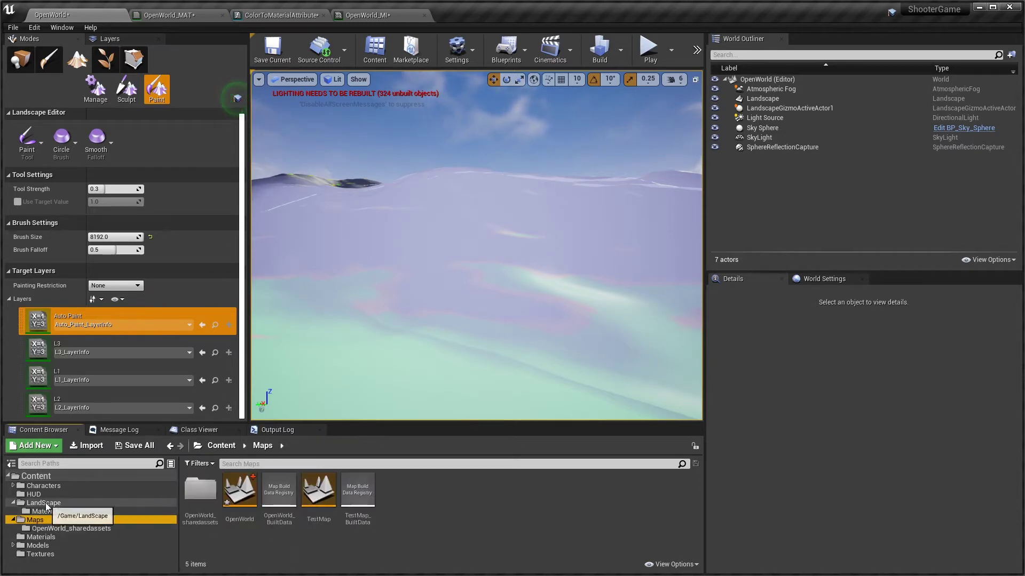
pyautogui.click(46, 512)
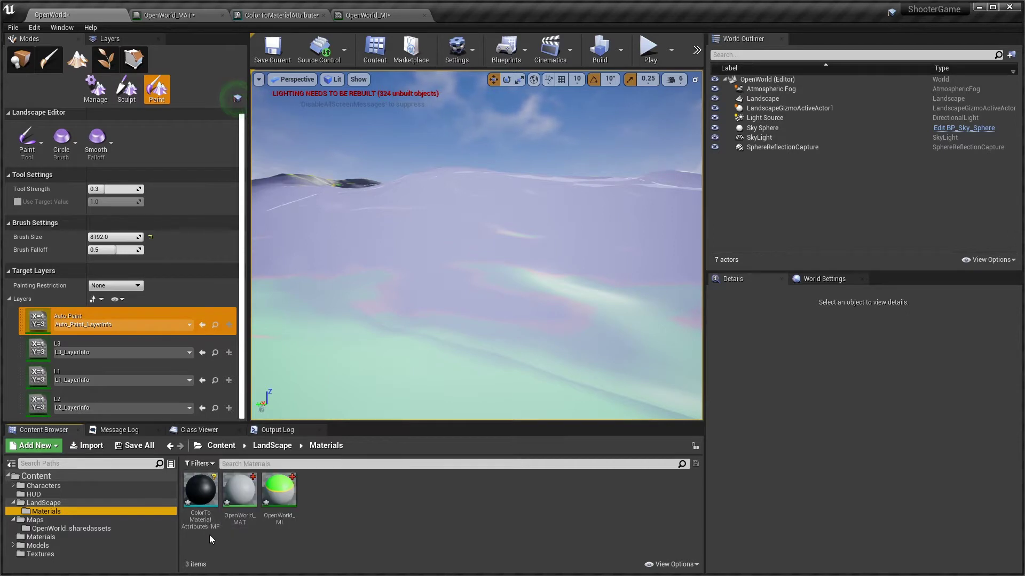
pyautogui.rightClick(349, 492)
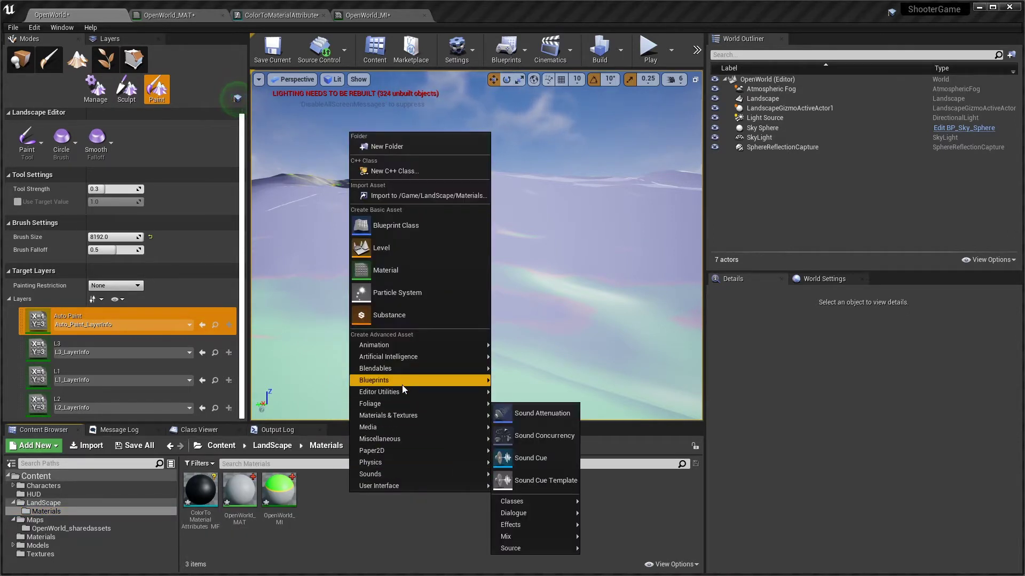
pyautogui.moveTo(408, 416)
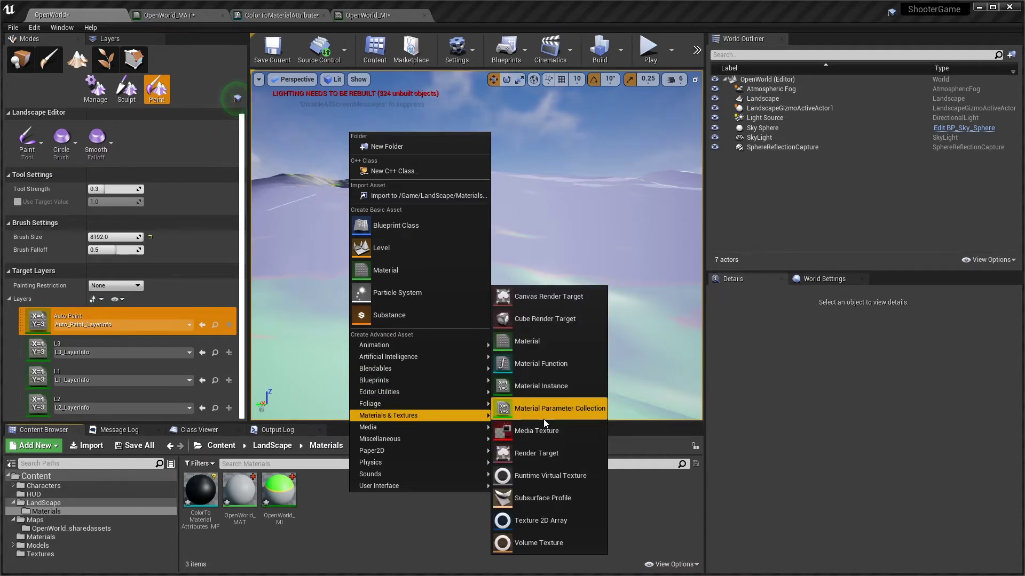
pyautogui.click(554, 366)
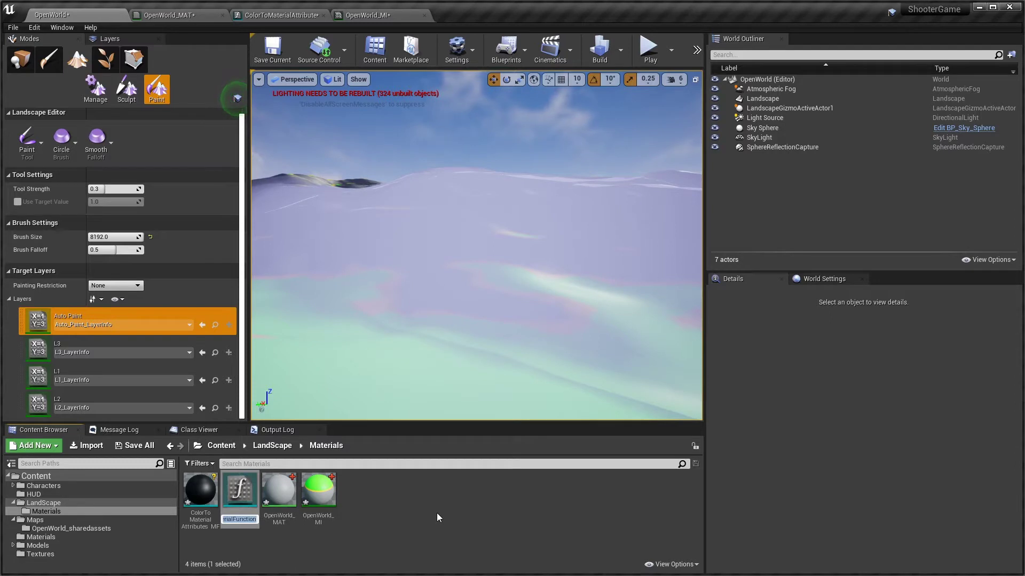
# Name it TextureScale_MF and drop a call to it into the OpenWorld_MAT graph
pyautogui.write('Te')
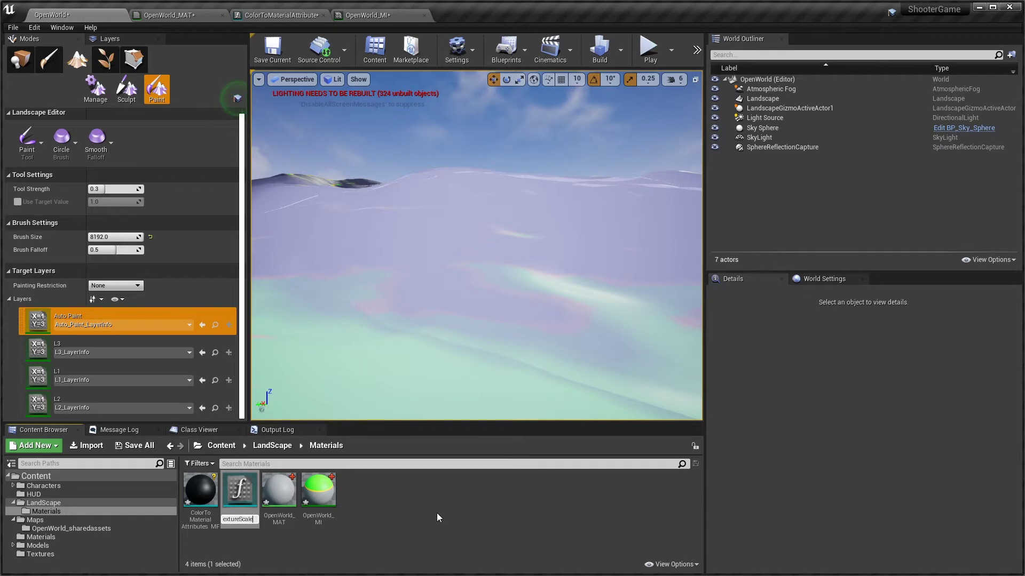
pyautogui.press('Return')
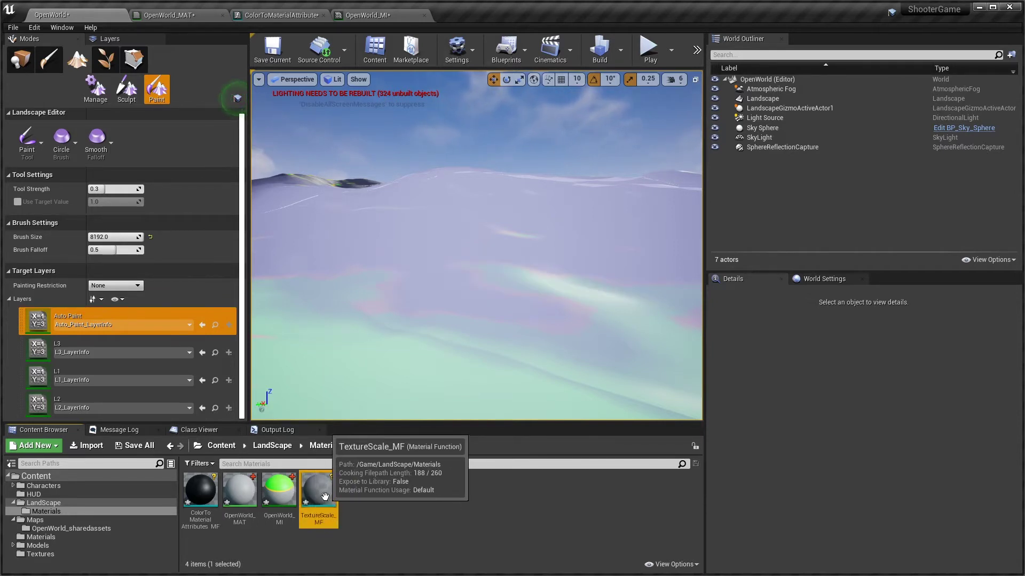
pyautogui.moveTo(325, 496); pyautogui.dragTo(537, 269)
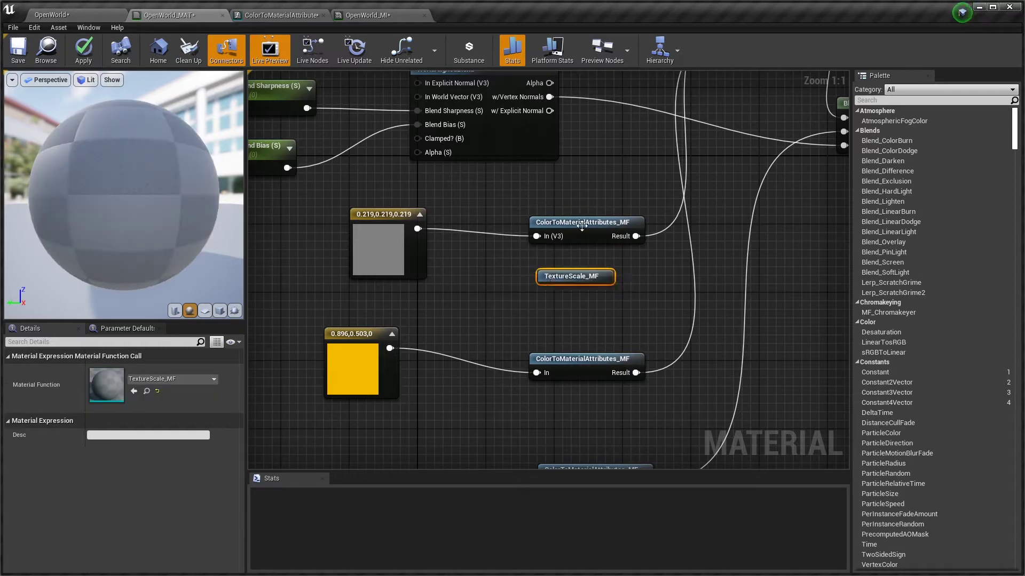
pyautogui.click(585, 227)
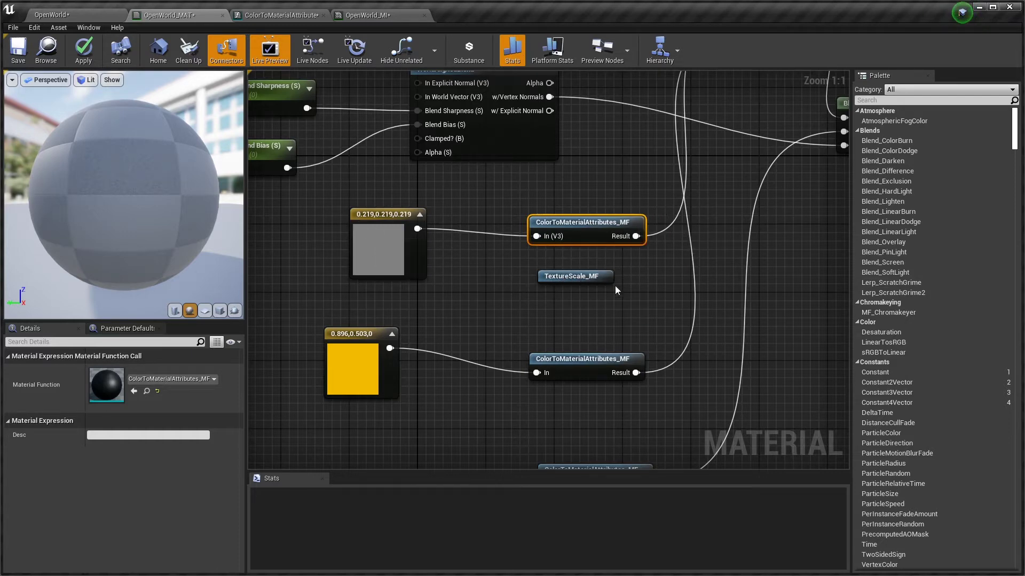
# Open the TextureScale_MF graph, briefly compare it with ColorToMaterialAttributes_MF, and return to it
pyautogui.doubleClick(575, 274)
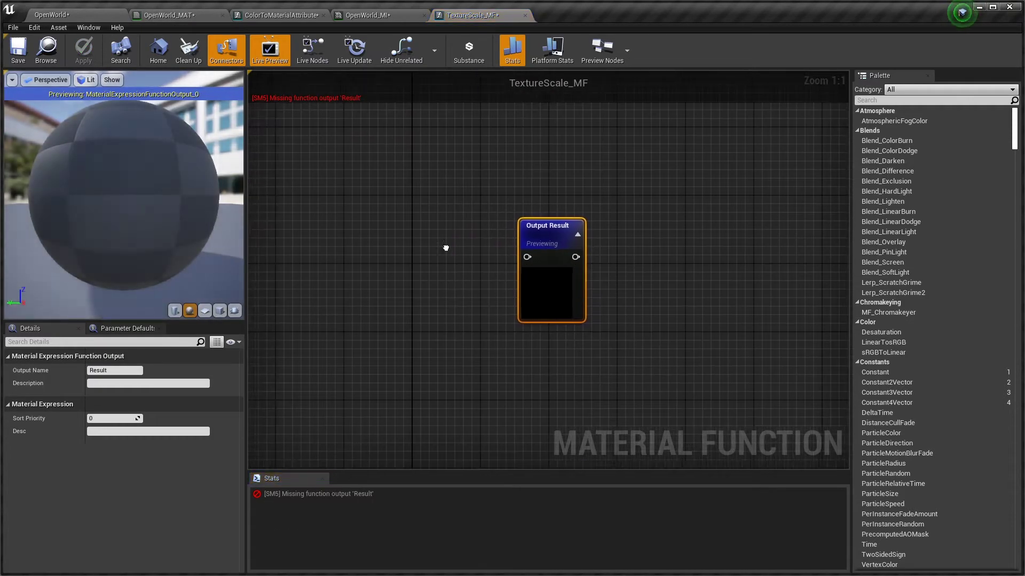
pyautogui.moveTo(402, 296); pyautogui.dragTo(570, 250, button='right')
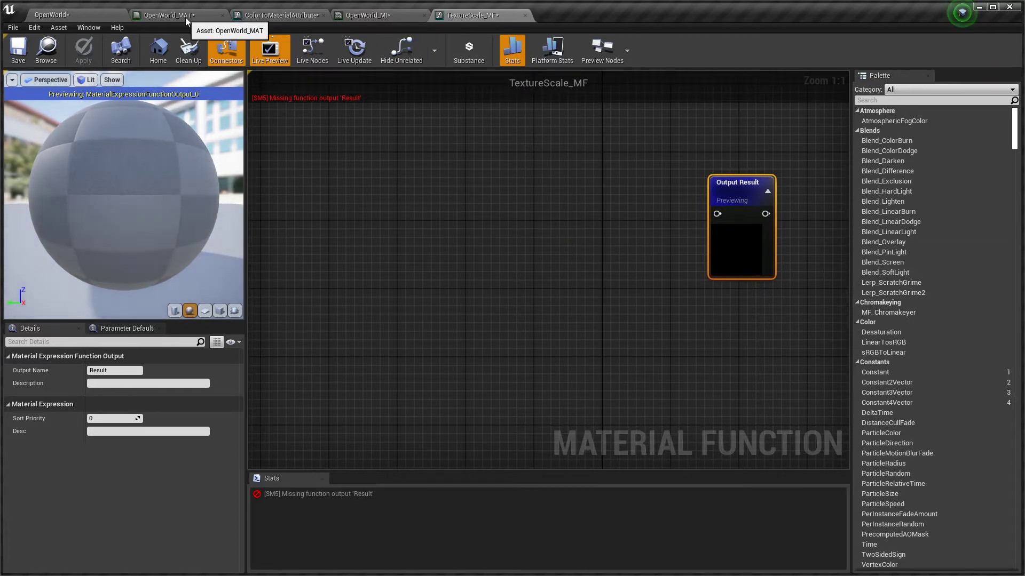
pyautogui.click(273, 15)
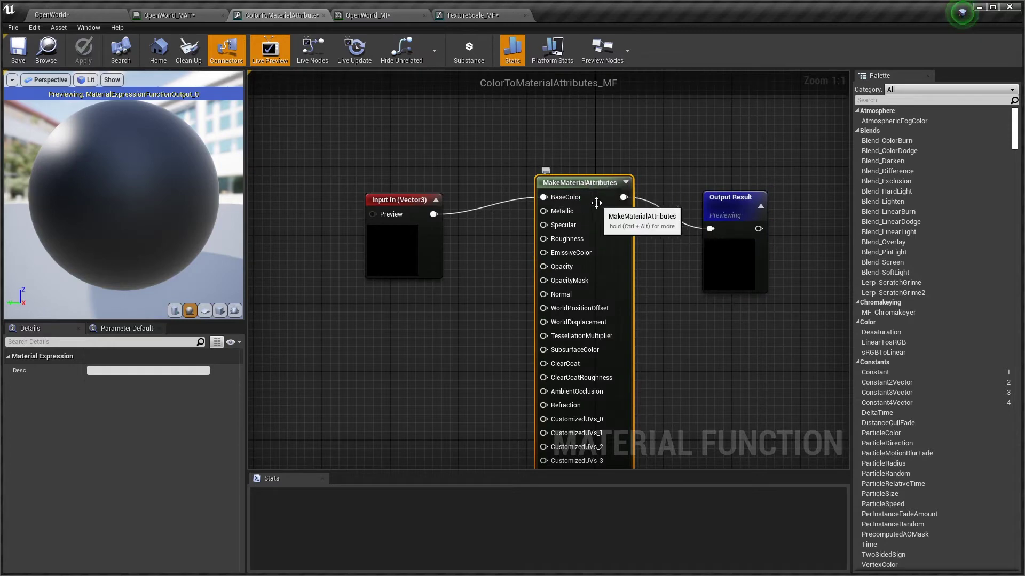
pyautogui.click(479, 16)
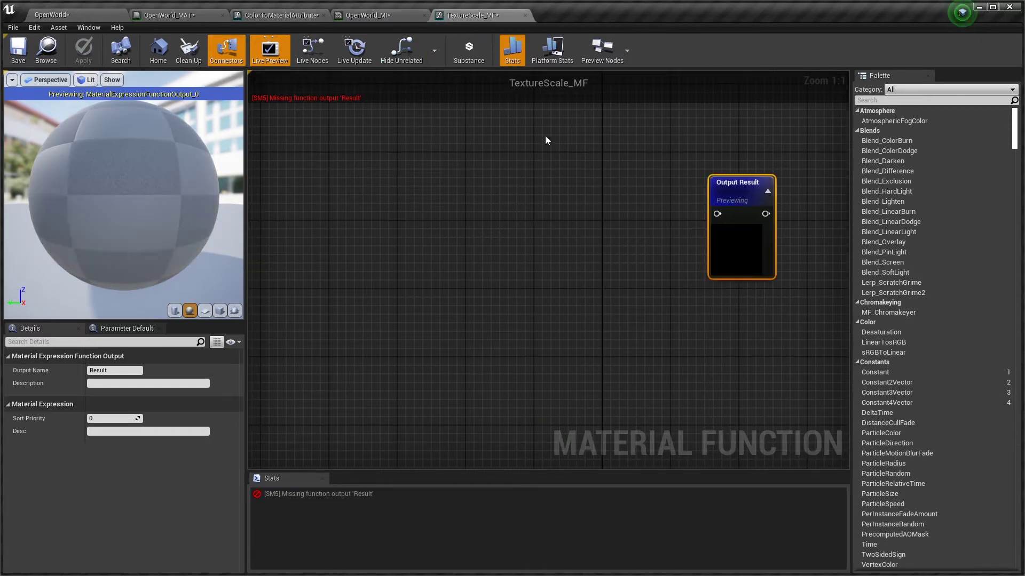
# Add a MakeMaterialAttributes node and connect it to Output Result
pyautogui.rightClick(589, 186)
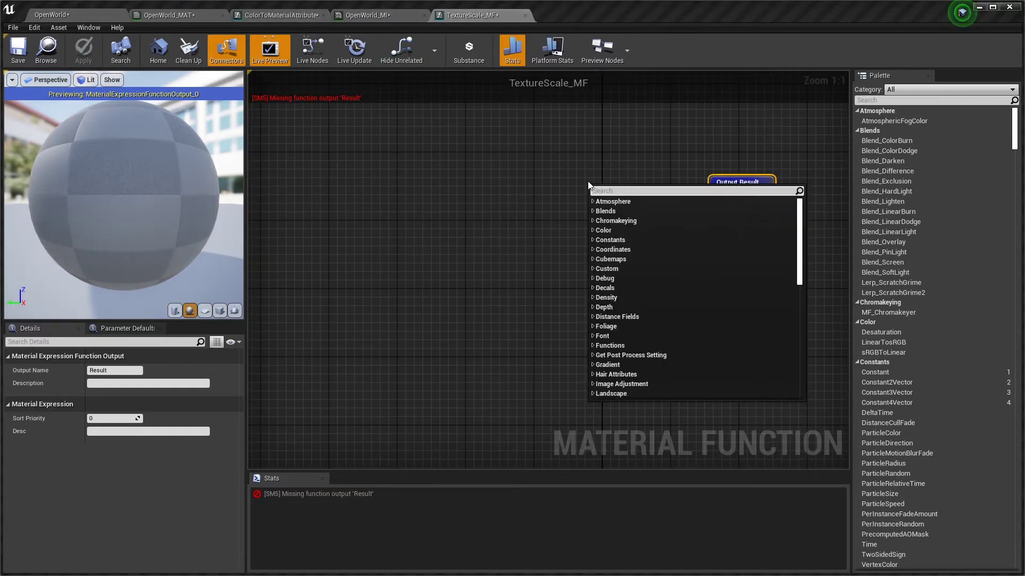
pyautogui.write('makematerial')
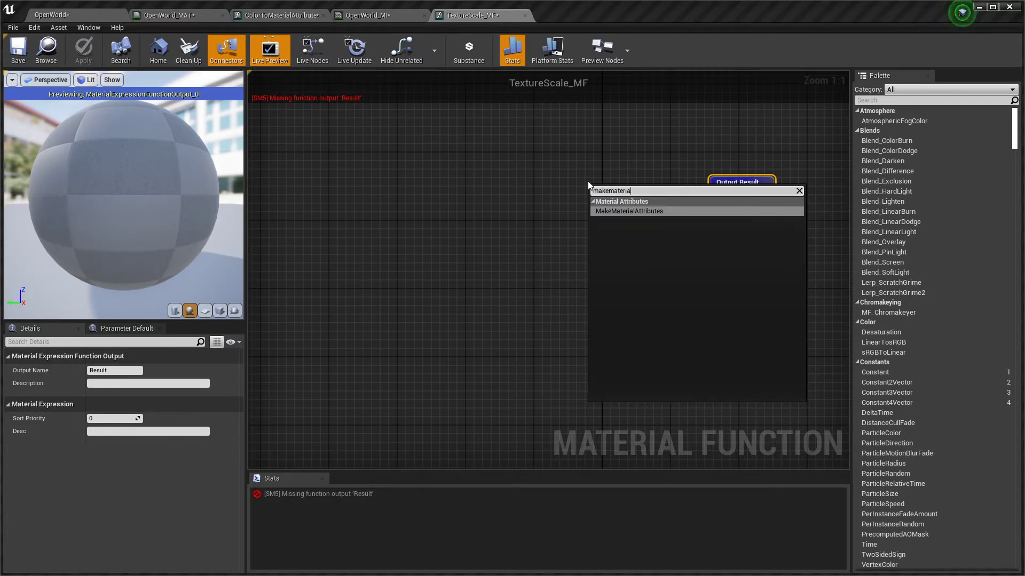
pyautogui.press('Return')
pyautogui.moveTo(677, 205); pyautogui.dragTo(717, 213)
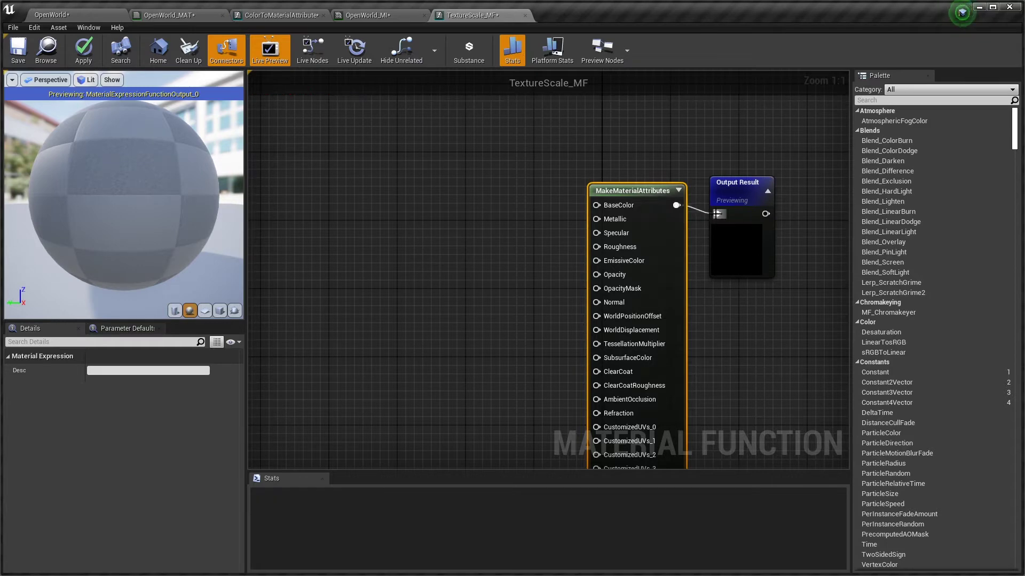
pyautogui.moveTo(421, 221); pyautogui.dragTo(576, 237, button='right')
pyautogui.moveTo(431, 222); pyautogui.dragTo(394, 194, button='right')
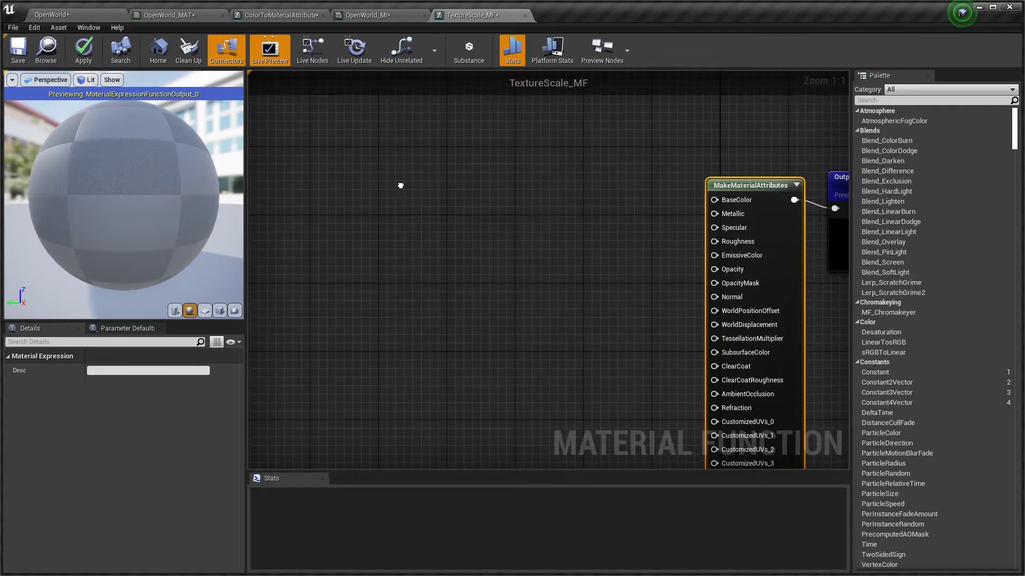
# Add a Vector3 FunctionInput node named In on the left of the graph
pyautogui.rightClick(401, 185)
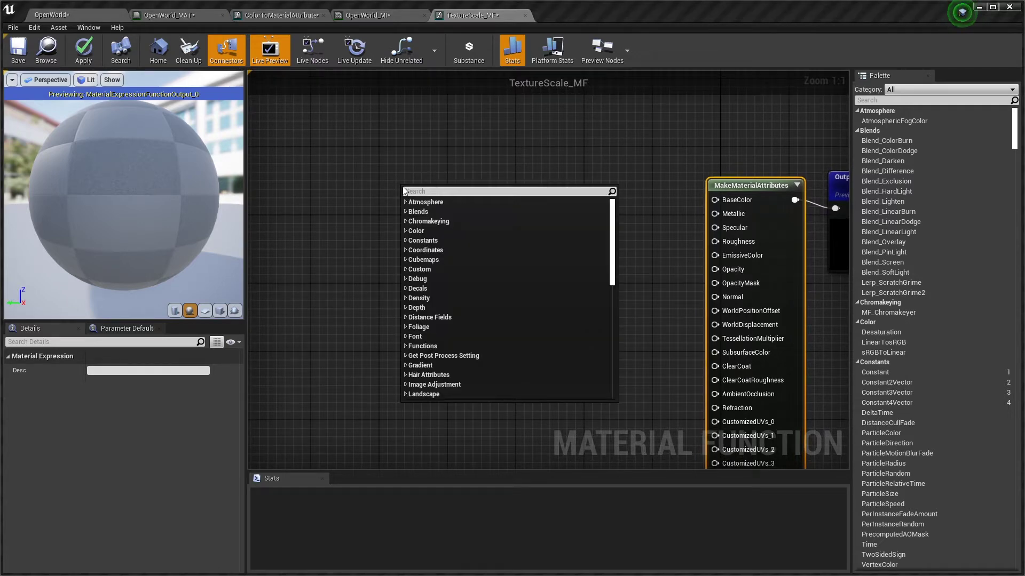
pyautogui.write('textt')
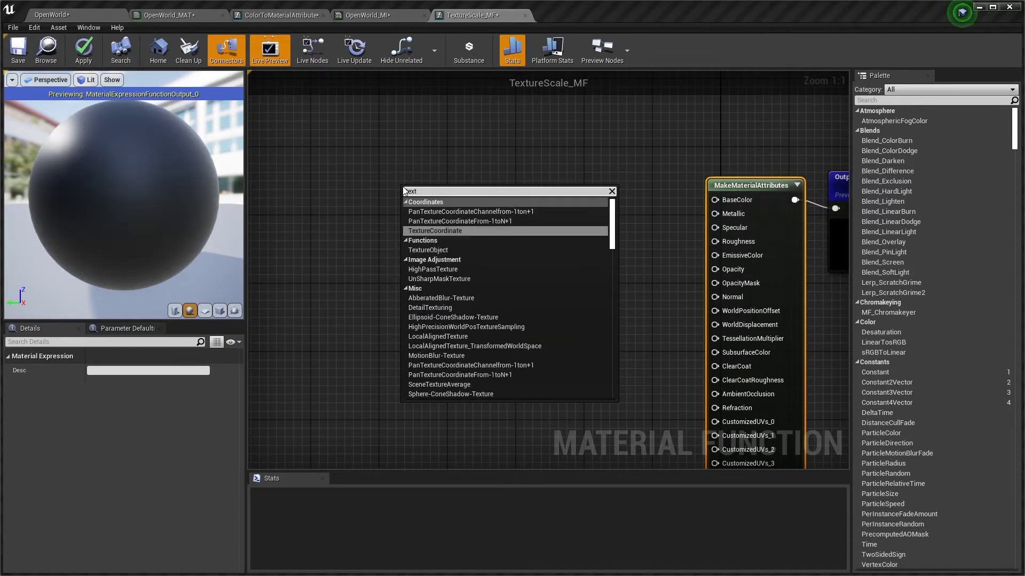
pyautogui.press('BackSpace')
pyautogui.press('BackSpace')
pyautogui.press('BackSpace')
pyautogui.press('BackSpace')
pyautogui.press('BackSpace')
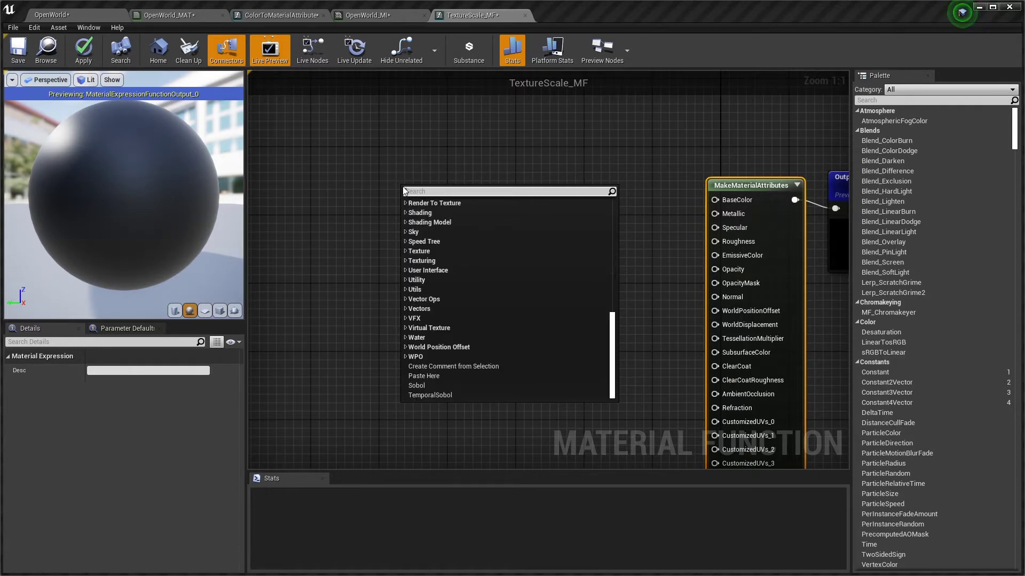
pyautogui.write('inputt')
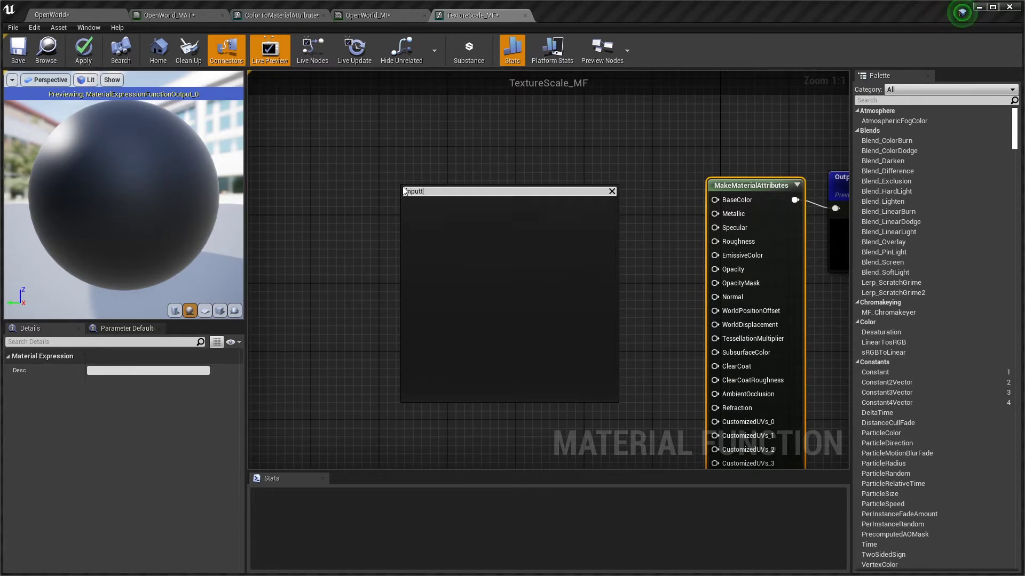
pyautogui.press('Down')
pyautogui.press('Up')
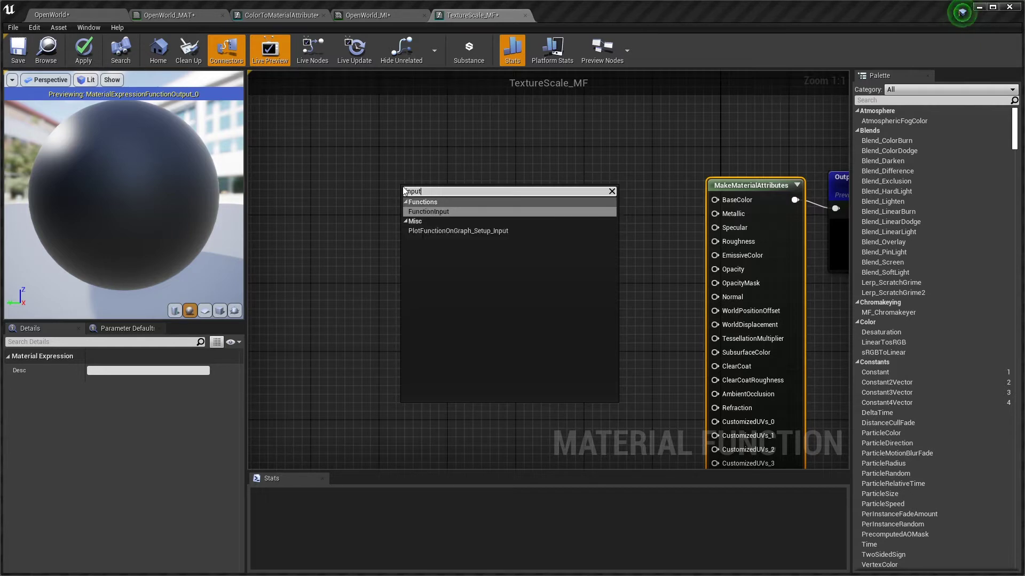
pyautogui.press('Return')
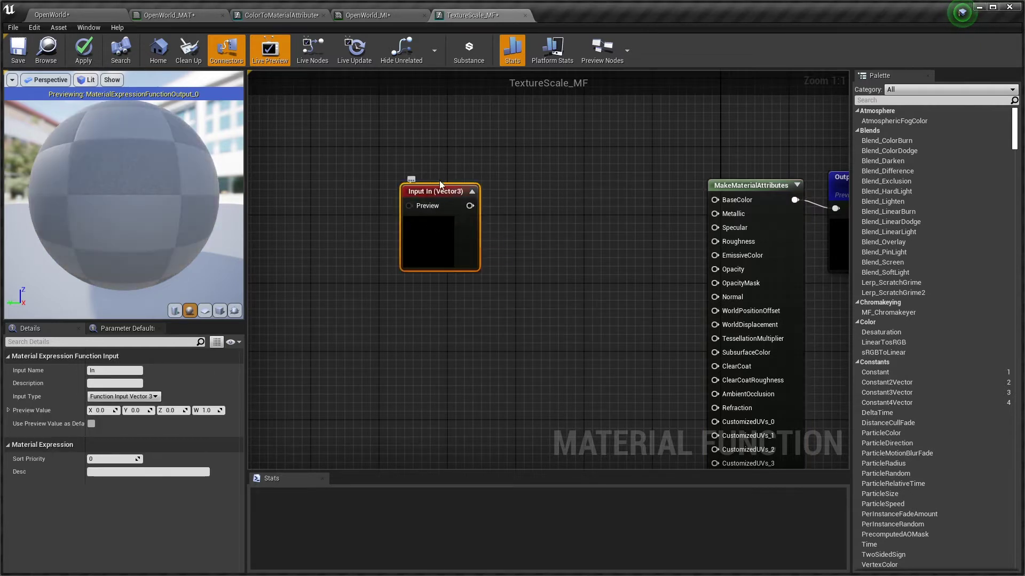
pyautogui.moveTo(442, 193); pyautogui.dragTo(472, 199)
# Add a TextureSample node and wire Input In into MakeMaterialAttributes BaseColor
pyautogui.rightClick(327, 203)
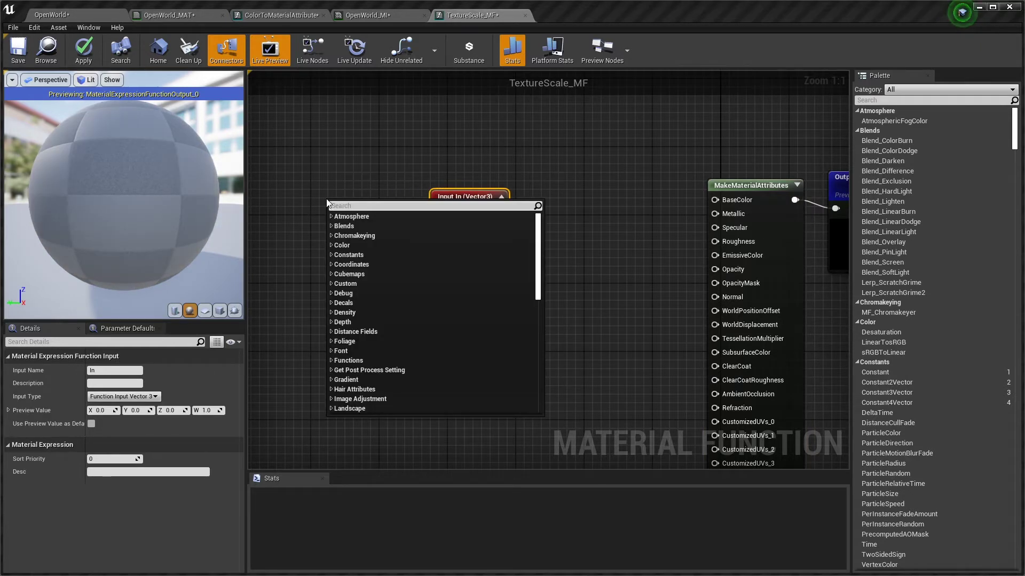
pyautogui.write('texturesa')
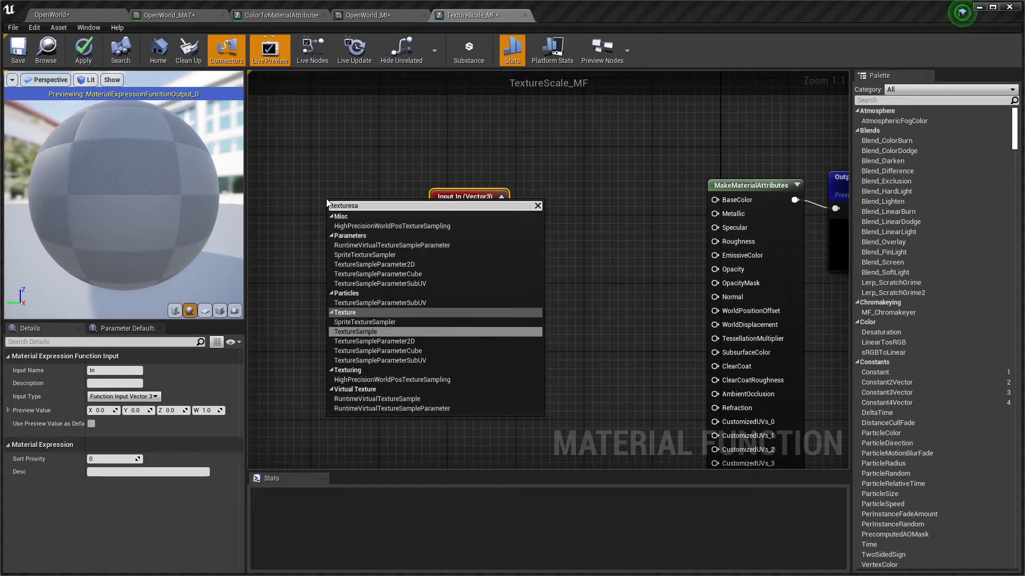
pyautogui.press('Return')
pyautogui.moveTo(388, 204); pyautogui.dragTo(439, 212)
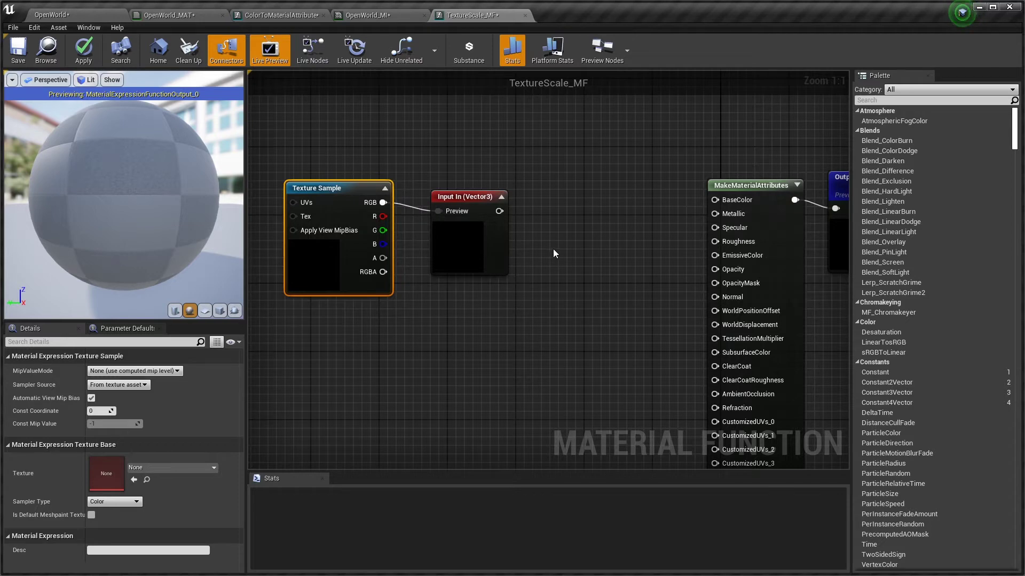
pyautogui.moveTo(504, 212); pyautogui.dragTo(715, 200)
pyautogui.moveTo(591, 275)
pyautogui.mouseDown(button='right')
pyautogui.moveTo(572, 293)
pyautogui.moveTo(613, 270)
pyautogui.moveTo(595, 280)
pyautogui.mouseUp(button='right')
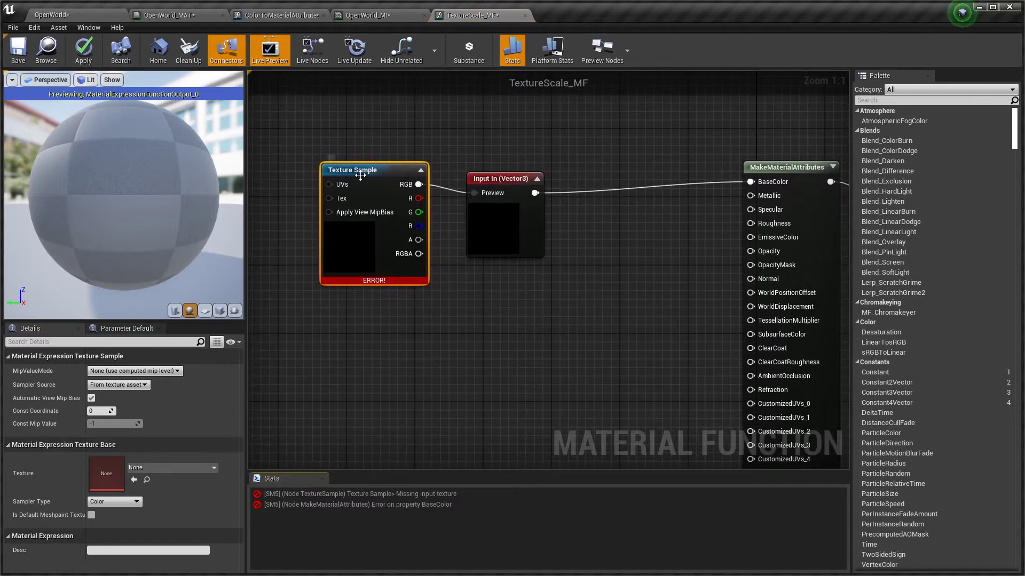
# Assign T_Ground_Grass_D as the Texture Sample's texture
pyautogui.click(154, 469)
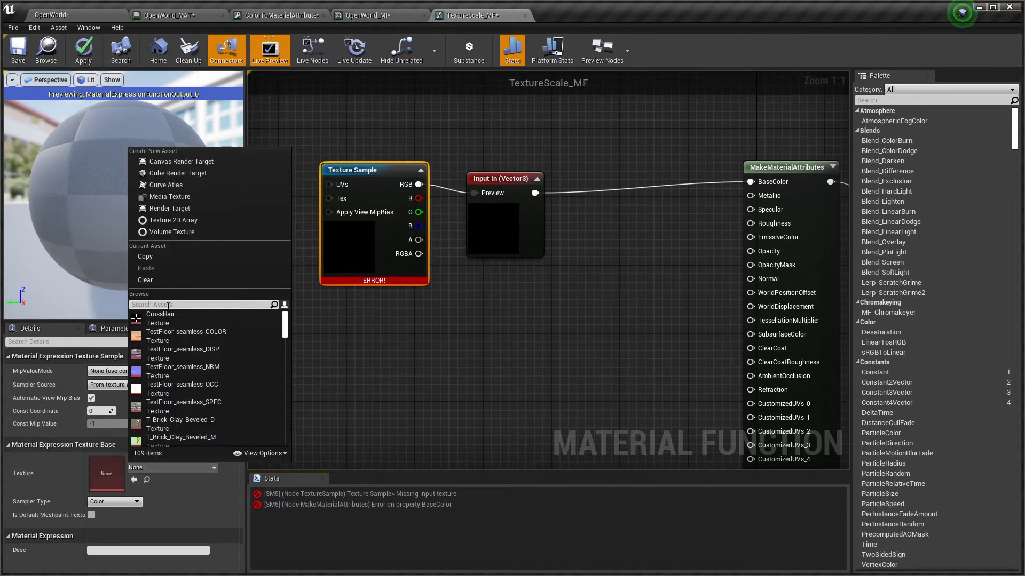
pyautogui.write('T')
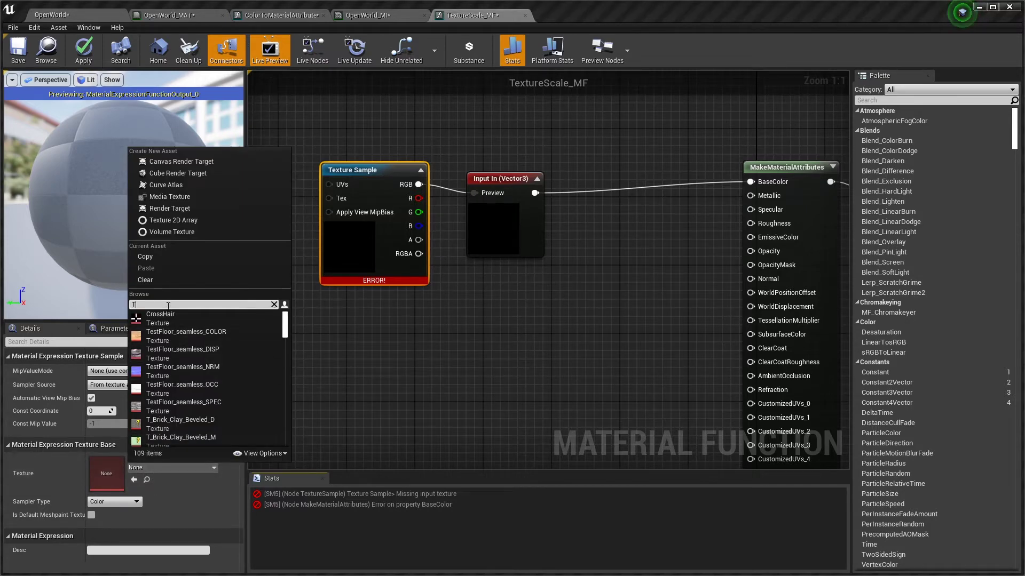
pyautogui.write('_Gra')
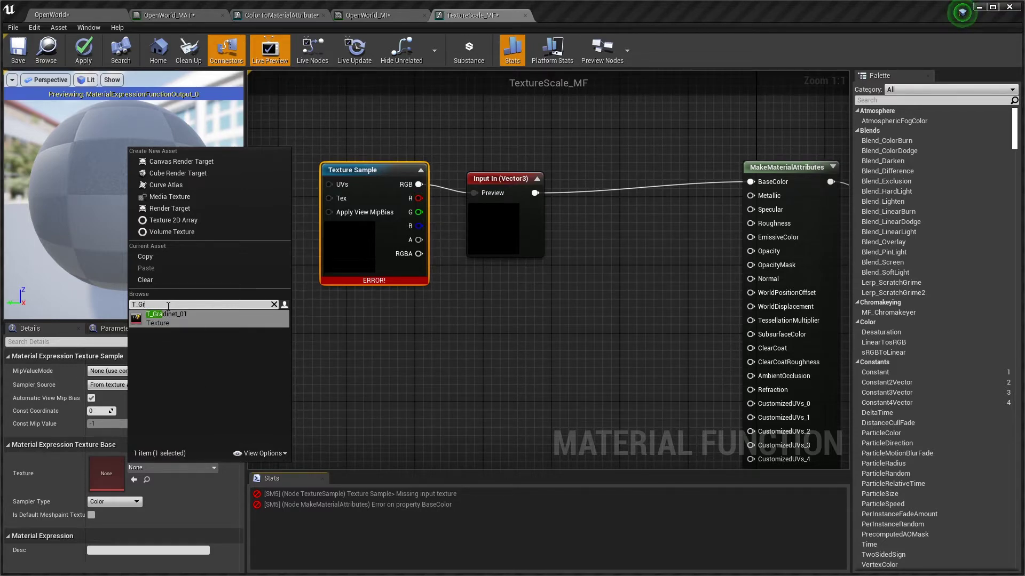
pyautogui.press('Down')
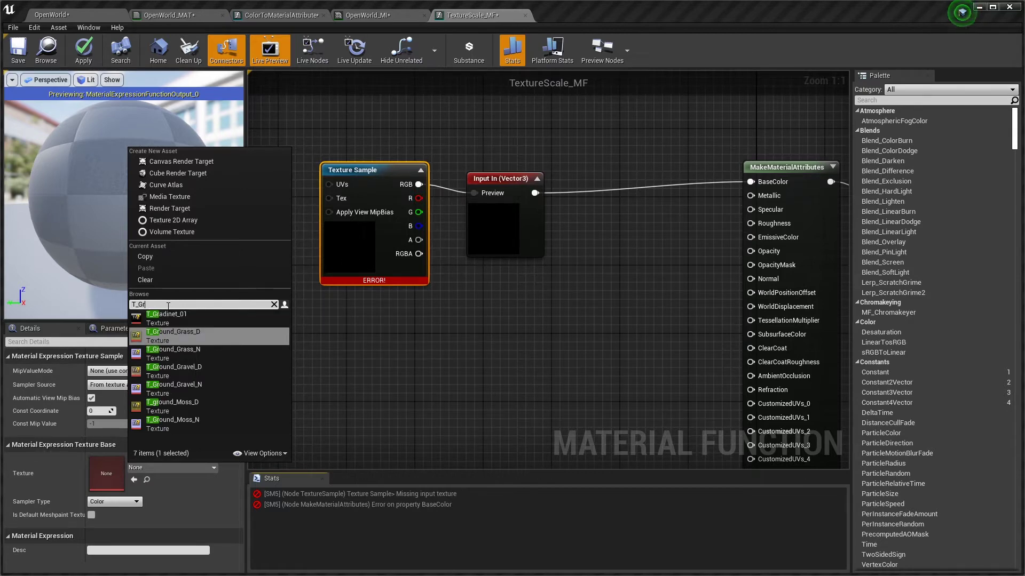
pyautogui.press('Return')
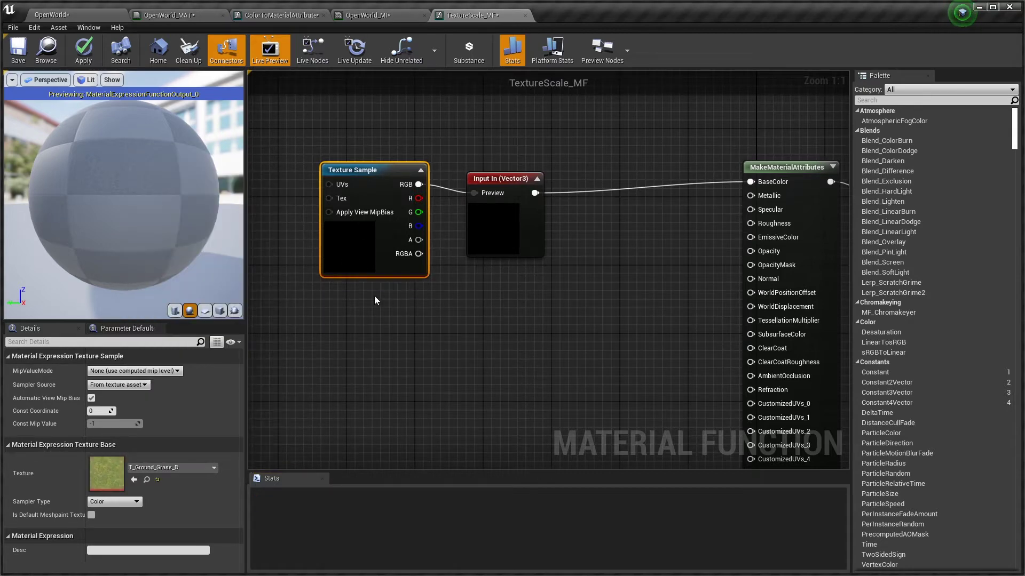
pyautogui.moveTo(361, 174)
pyautogui.mouseDown()
pyautogui.moveTo(343, 182)
pyautogui.moveTo(379, 182)
pyautogui.mouseUp()
# Place a TexCoord[0] node to the left of the Texture Sample
pyautogui.moveTo(359, 201); pyautogui.dragTo(501, 207, button='right')
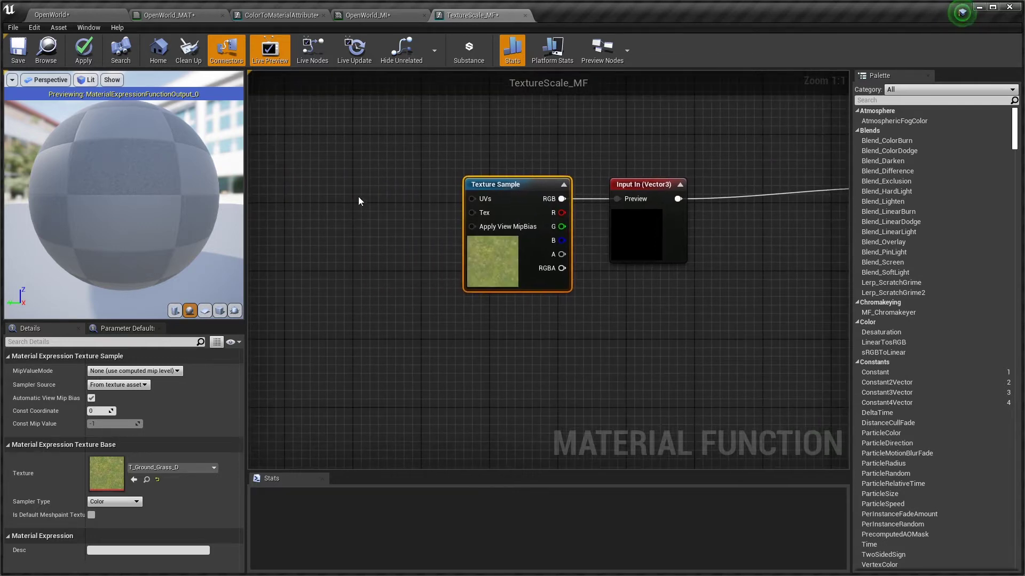
pyautogui.rightClick(335, 174)
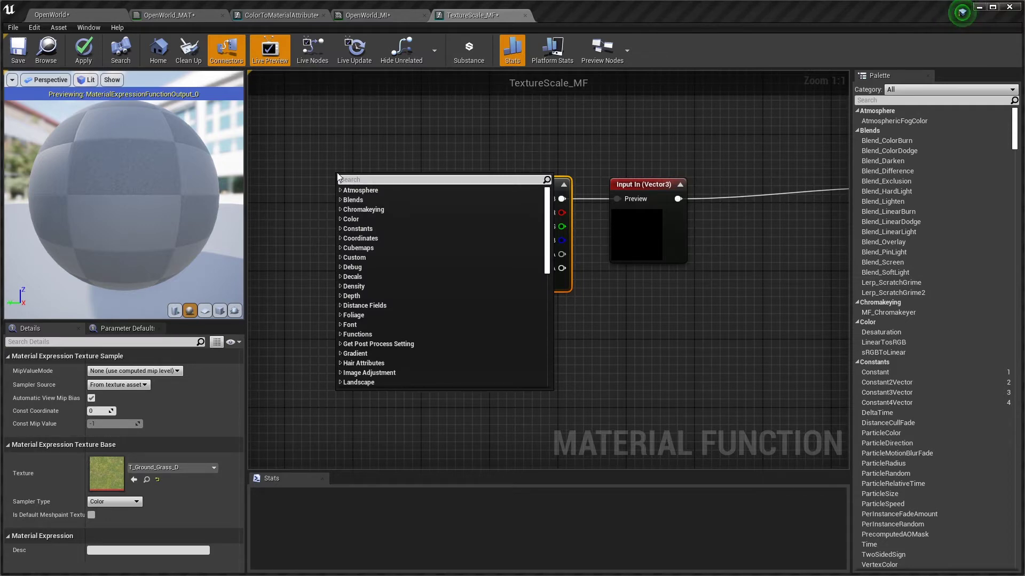
pyautogui.press('Escape')
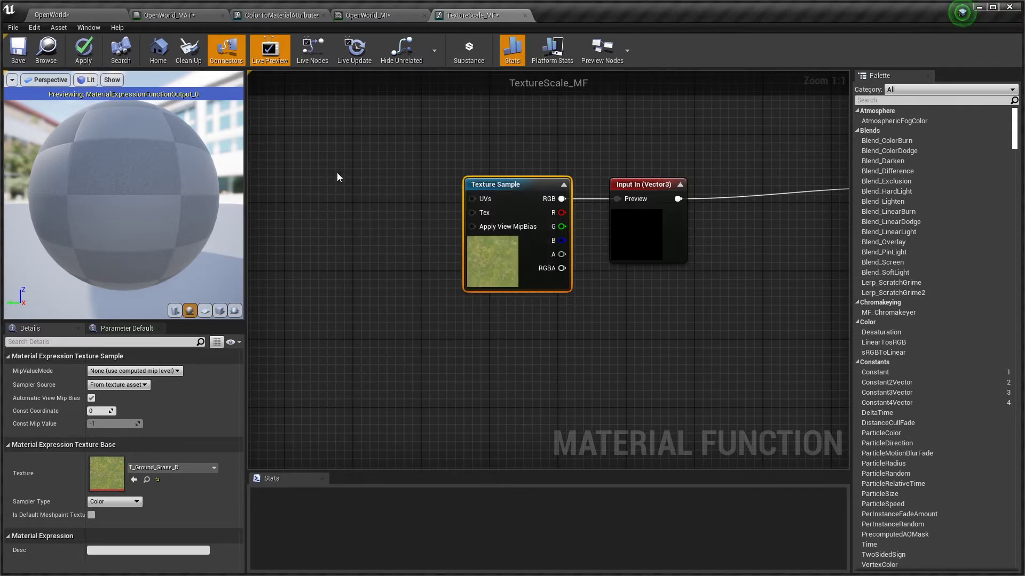
pyautogui.click(338, 174)
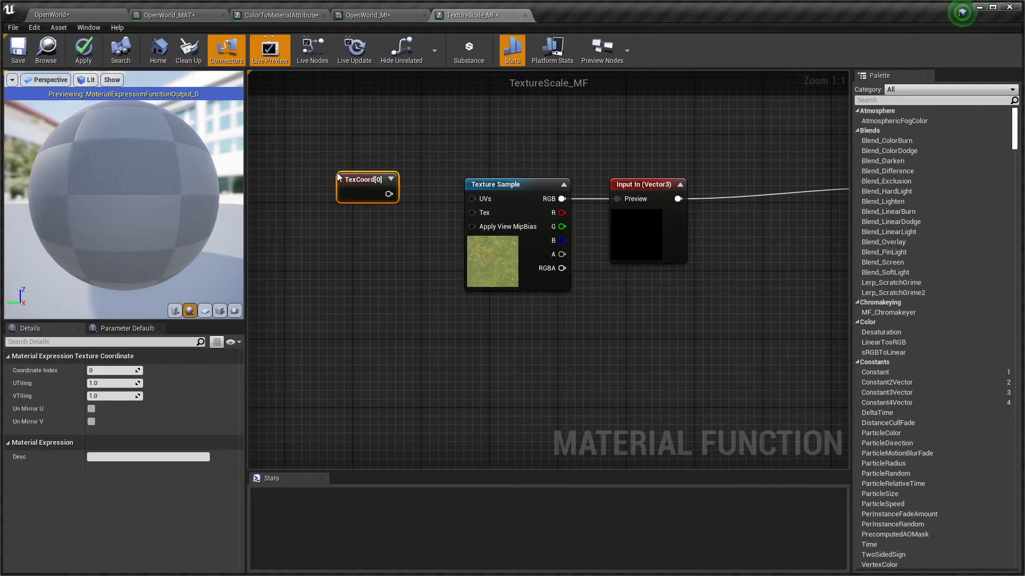
# Connect TexCoord[0] to the Texture Sample's UVs and pan around to check the wiring
pyautogui.moveTo(388, 194); pyautogui.dragTo(472, 199)
pyautogui.moveTo(613, 301); pyautogui.dragTo(500, 295, button='right')
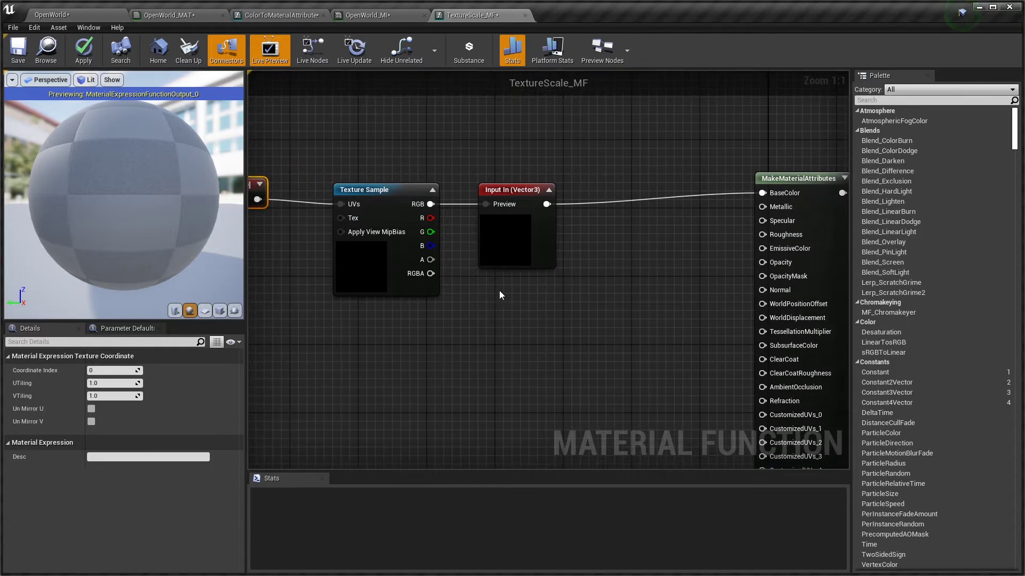
pyautogui.click(505, 193)
pyautogui.moveTo(620, 288); pyautogui.dragTo(686, 288, button='right')
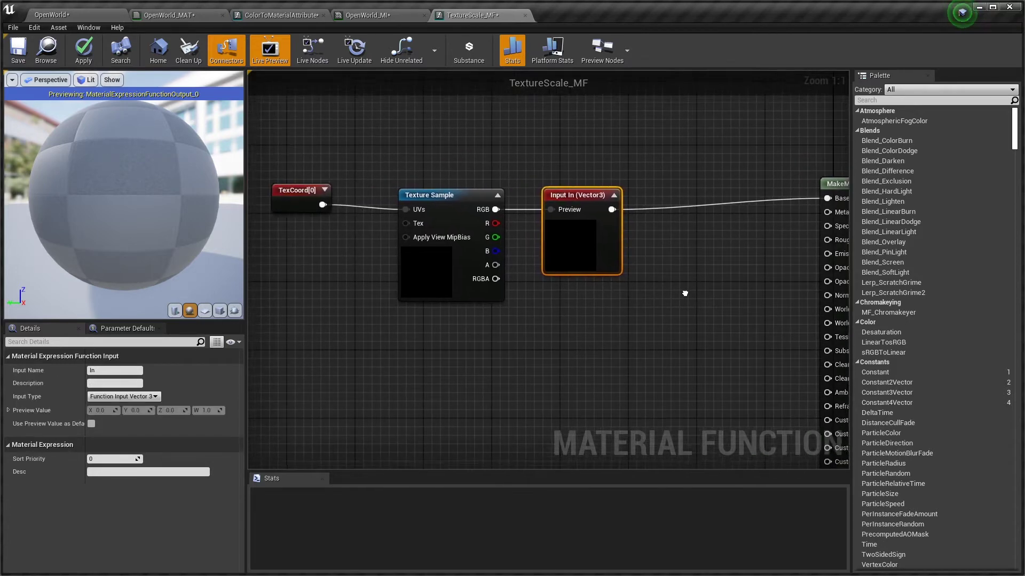
pyautogui.moveTo(569, 358); pyautogui.dragTo(505, 282, button='right')
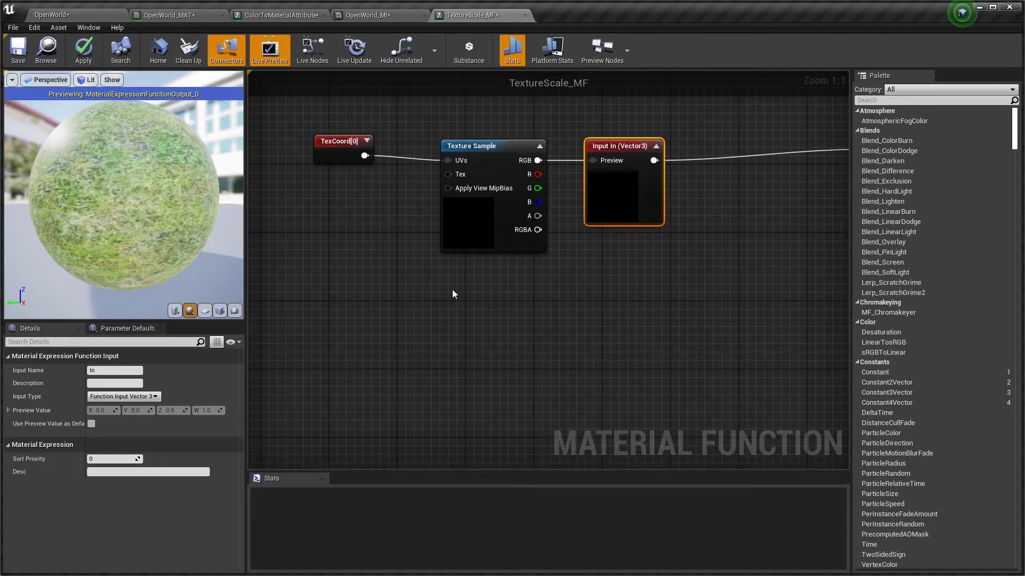
pyautogui.moveTo(572, 268); pyautogui.dragTo(493, 297, button='right')
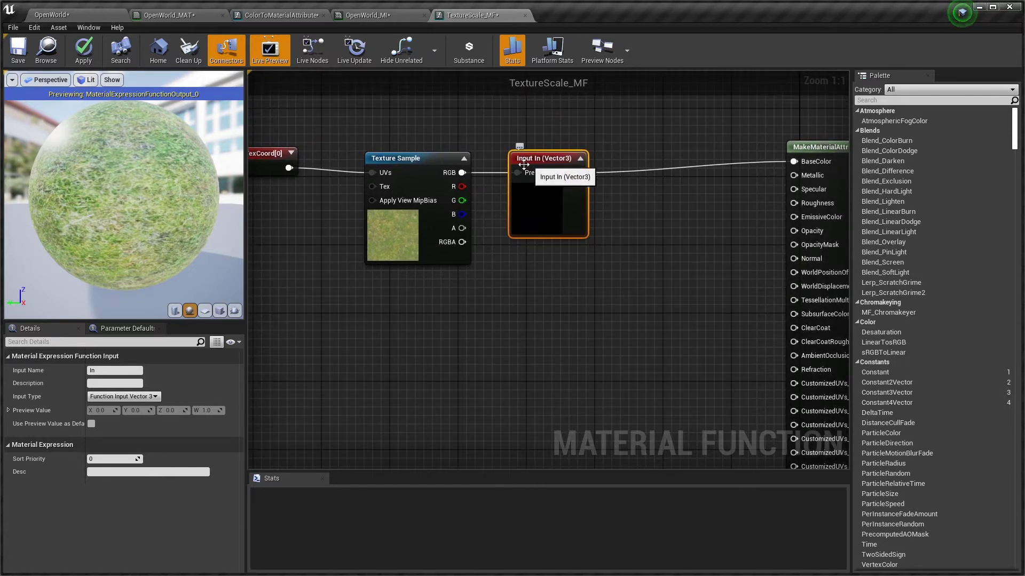
pyautogui.moveTo(450, 363); pyautogui.dragTo(393, 323, button='right')
pyautogui.rightClick(383, 311)
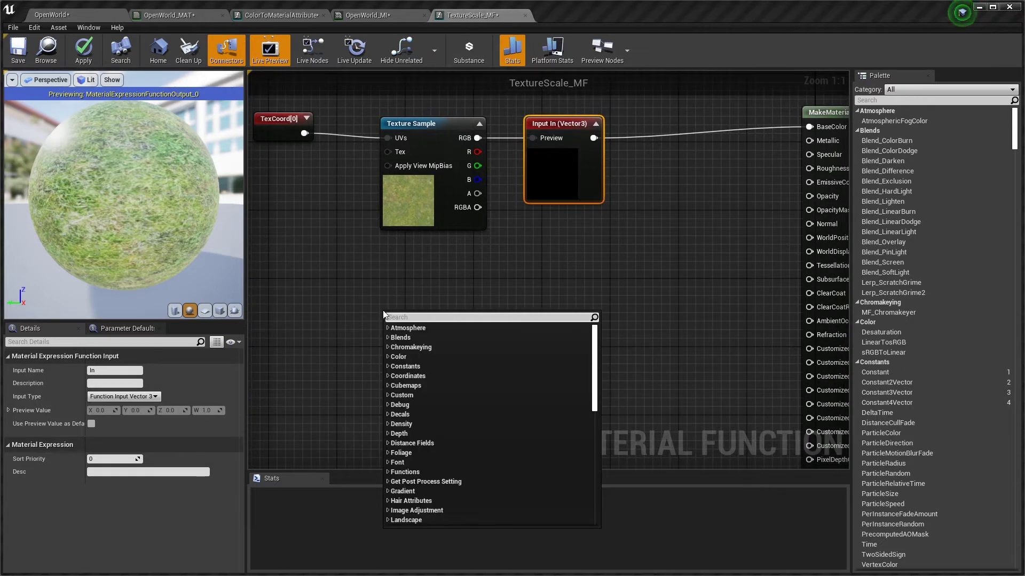
# Add a second Texture Sample set to T_Ground_Grass_N, with TexCoord[0] feeding its UVs
pyautogui.write('texture')
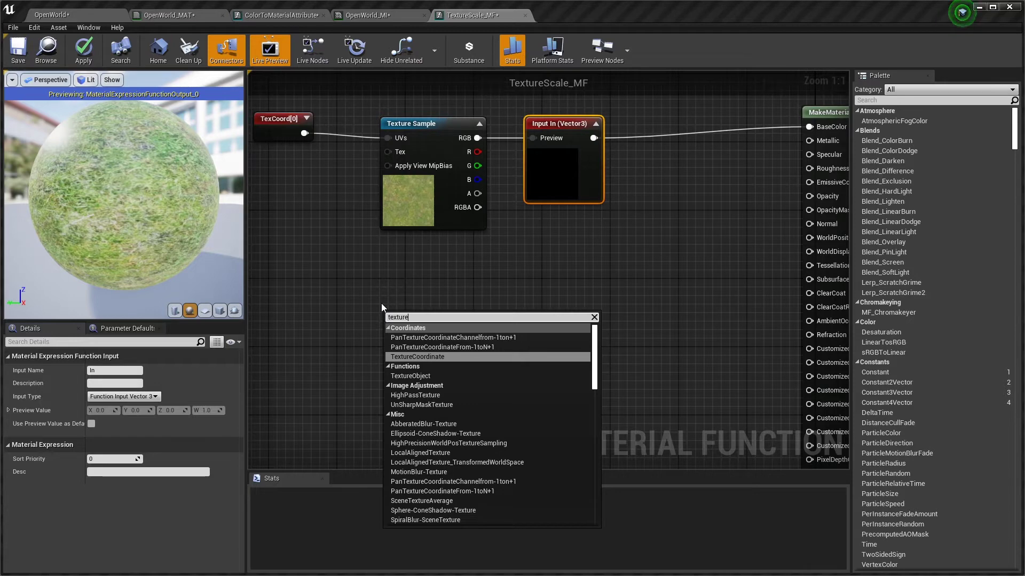
pyautogui.write(' sample')
pyautogui.press('Return')
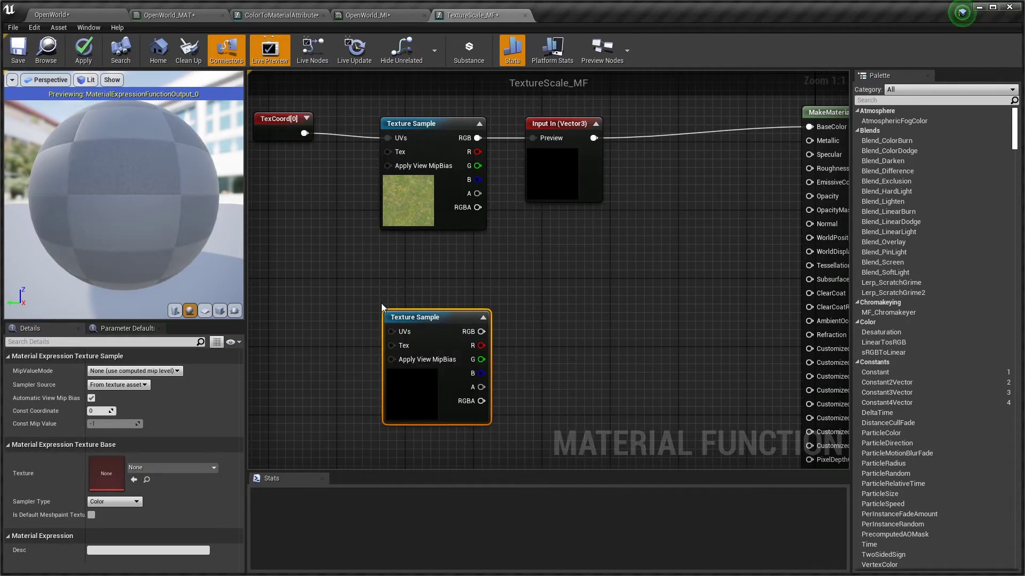
pyautogui.click(140, 468)
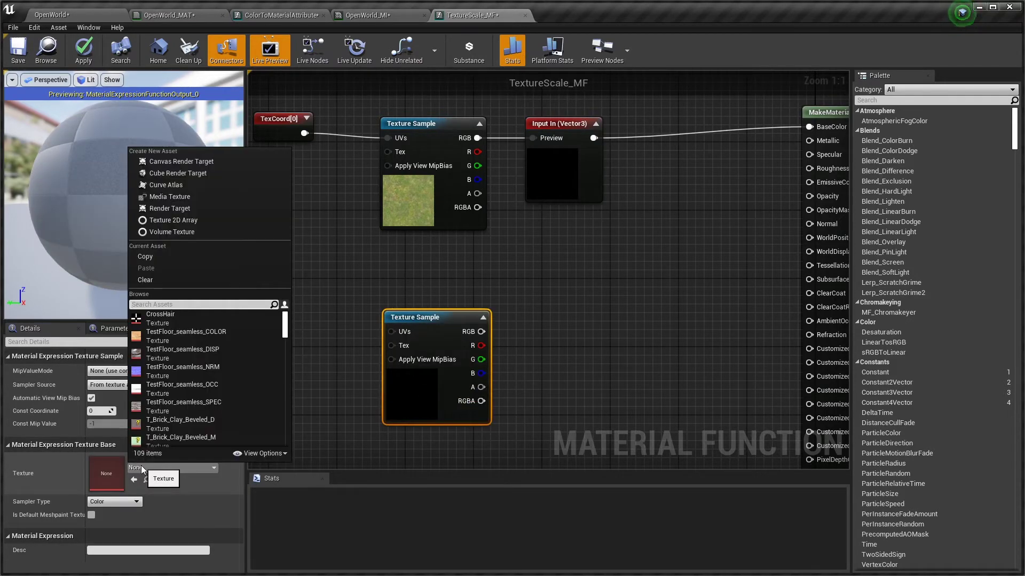
pyautogui.write('T')
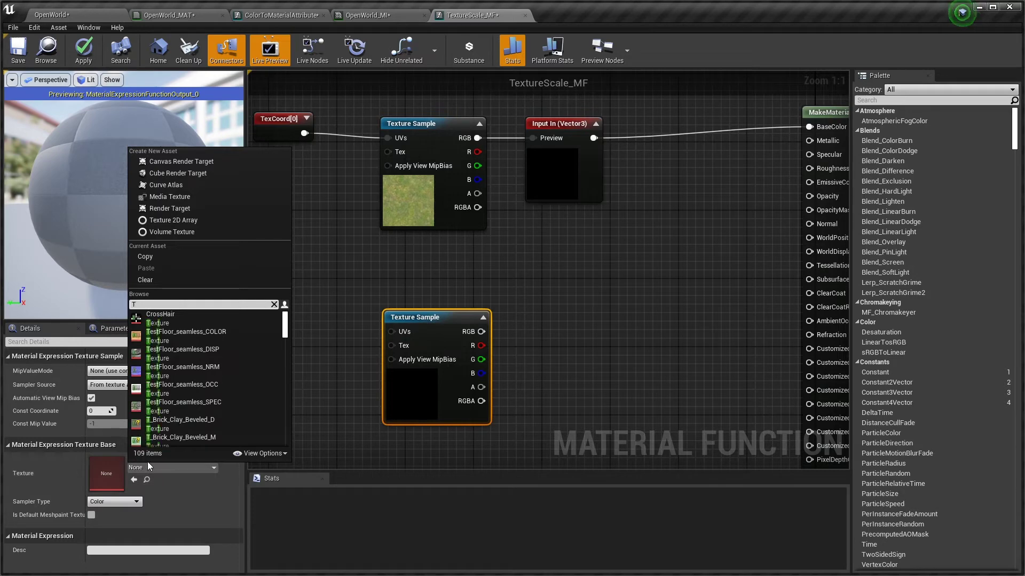
pyautogui.write('_Gra')
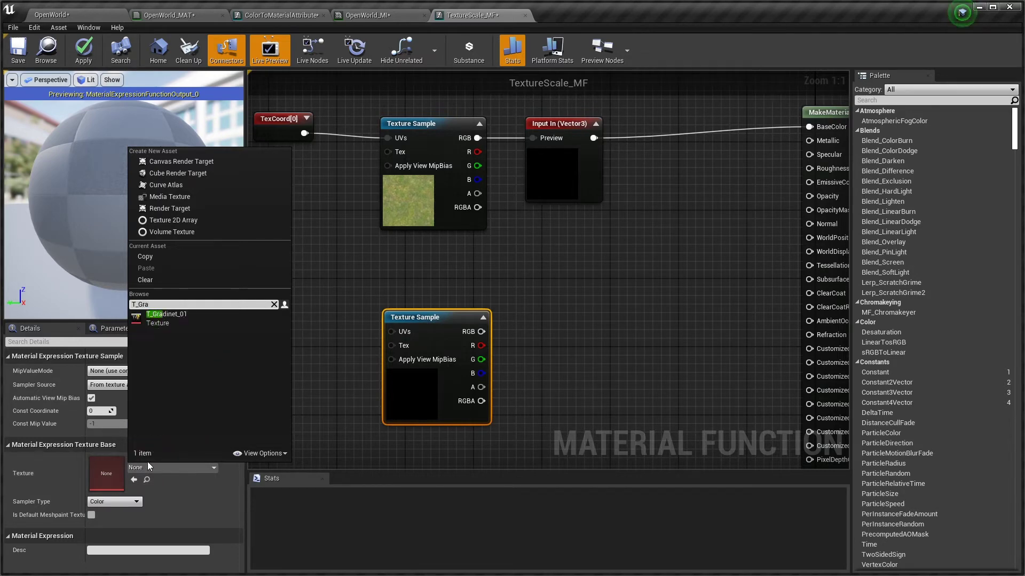
pyautogui.press('BackSpace')
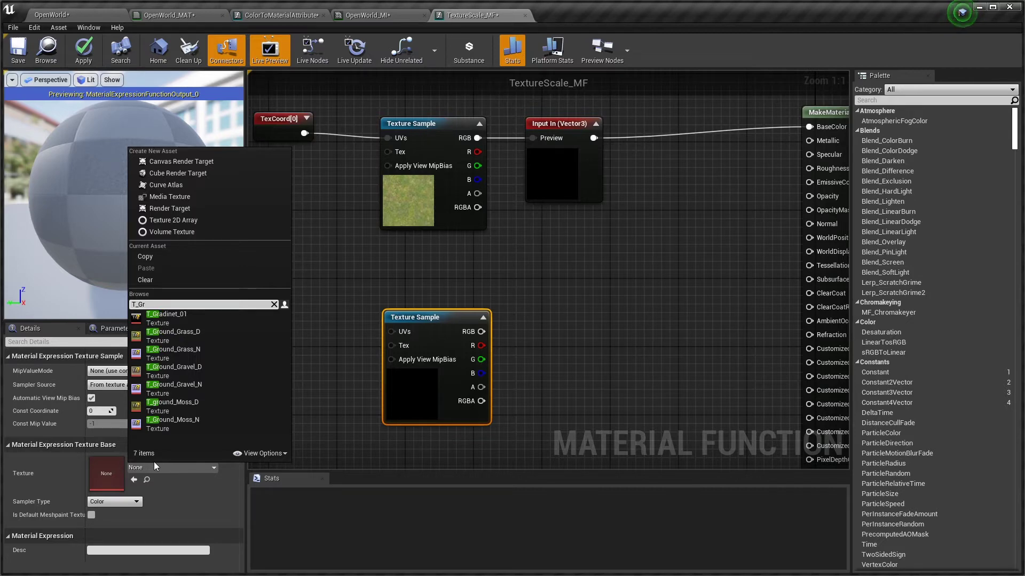
pyautogui.press('Down')
pyautogui.press('Down')
pyautogui.press('Down')
pyautogui.press('Return')
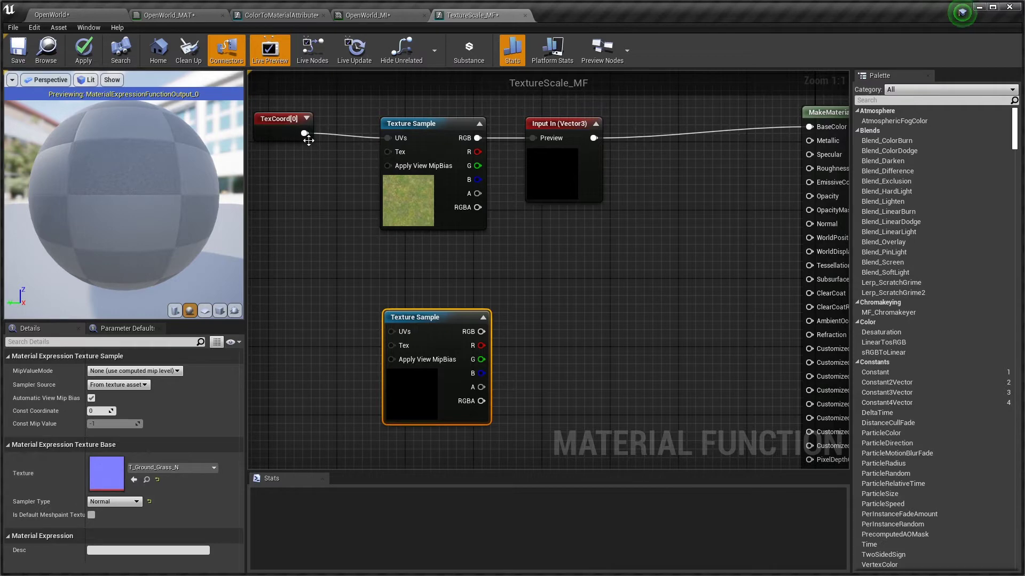
pyautogui.moveTo(304, 133); pyautogui.dragTo(390, 332)
# Add Function Input In_1 fed by the normal-map sample's RGB and wire it to Normal
pyautogui.rightClick(556, 334)
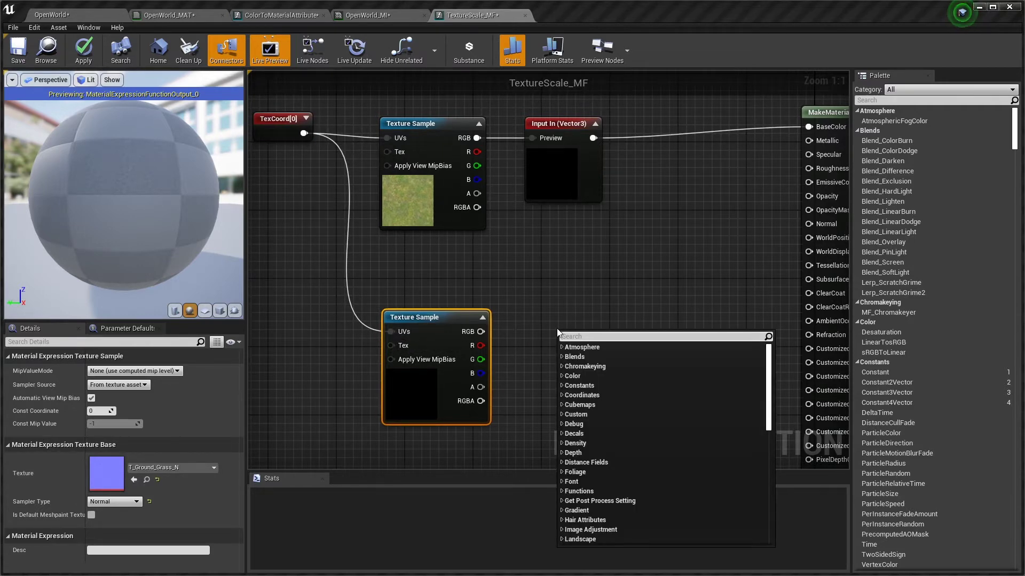
pyautogui.write('input')
pyautogui.press('Return')
pyautogui.moveTo(481, 331); pyautogui.dragTo(565, 351)
pyautogui.moveTo(670, 356); pyautogui.dragTo(563, 353, button='right')
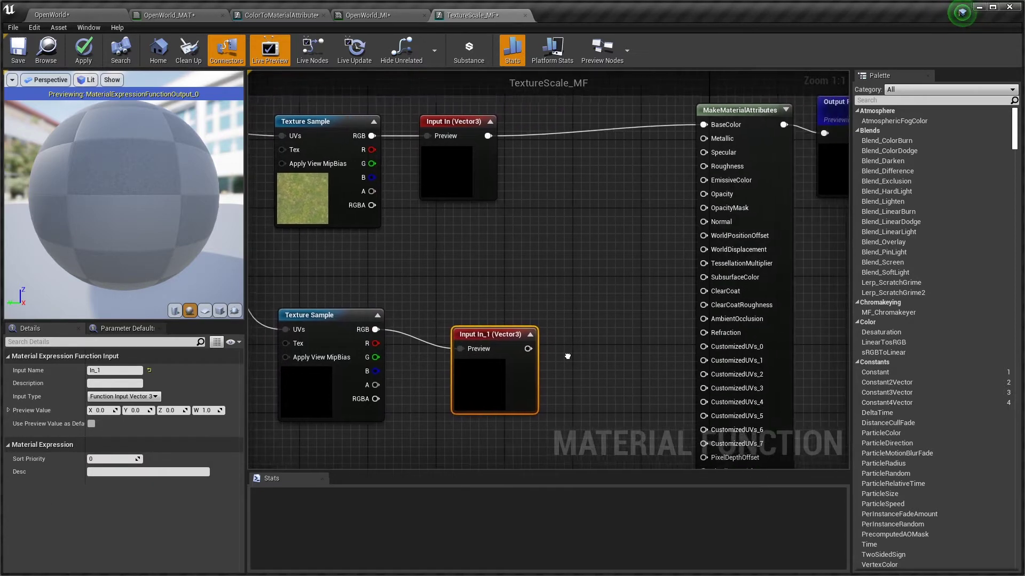
pyautogui.moveTo(526, 347); pyautogui.dragTo(702, 220)
pyautogui.moveTo(647, 212); pyautogui.dragTo(589, 255, button='right')
# Tidy the graph, verify each Texture Sample's texture, and apply the TextureScale_MF changes
pyautogui.click(805, 160)
pyautogui.moveTo(292, 156); pyautogui.dragTo(375, 107, button='right')
pyautogui.moveTo(378, 359); pyautogui.dragTo(484, 346, button='right')
pyautogui.moveTo(621, 245); pyautogui.dragTo(559, 256, button='right')
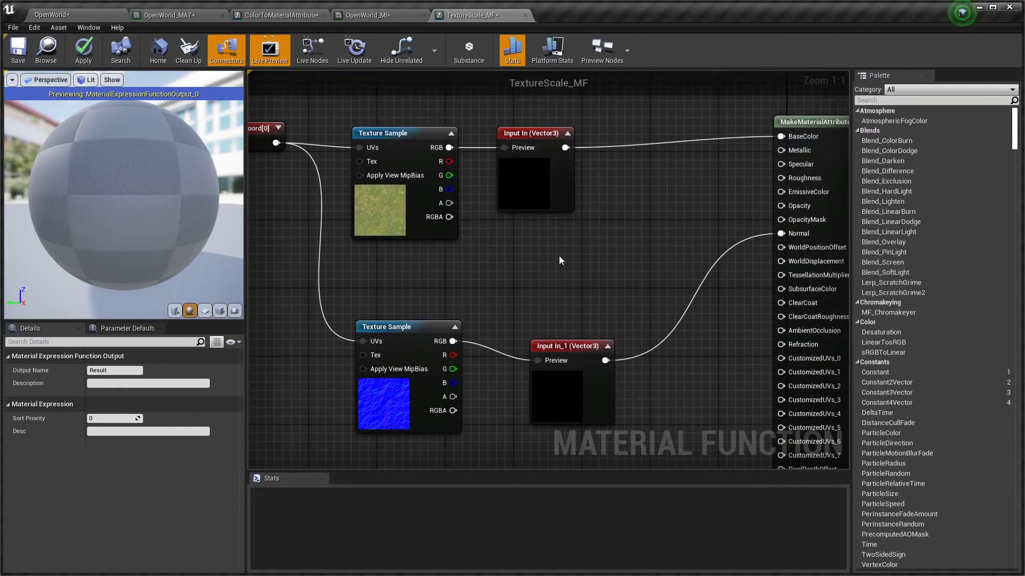
pyautogui.moveTo(573, 344); pyautogui.dragTo(556, 337)
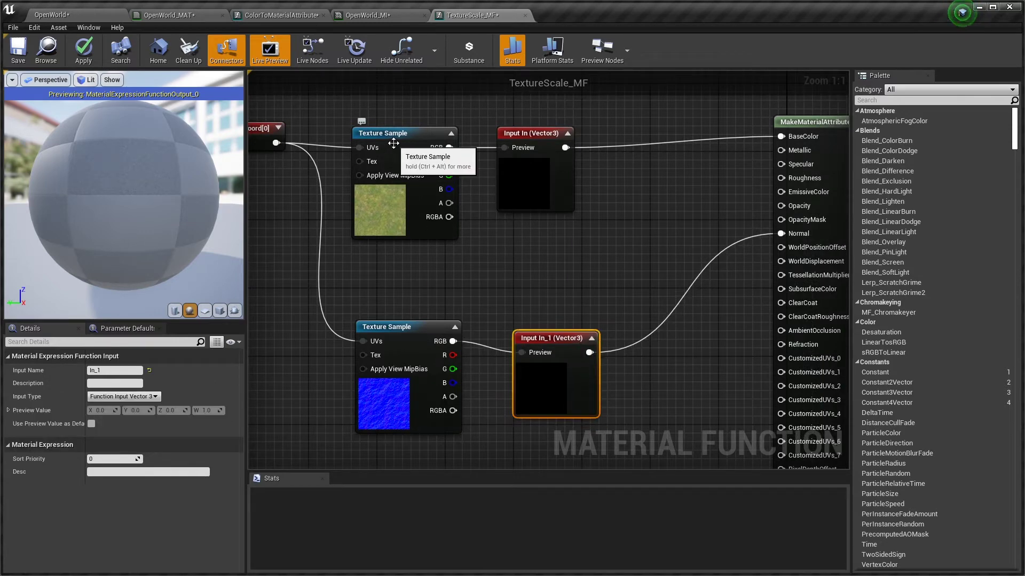
pyautogui.click(398, 343)
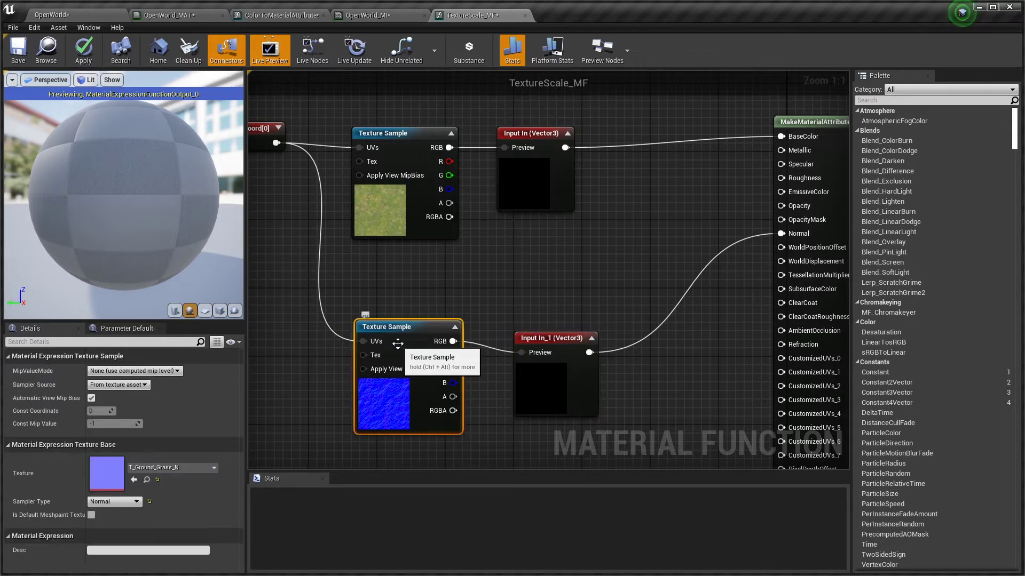
pyautogui.click(397, 143)
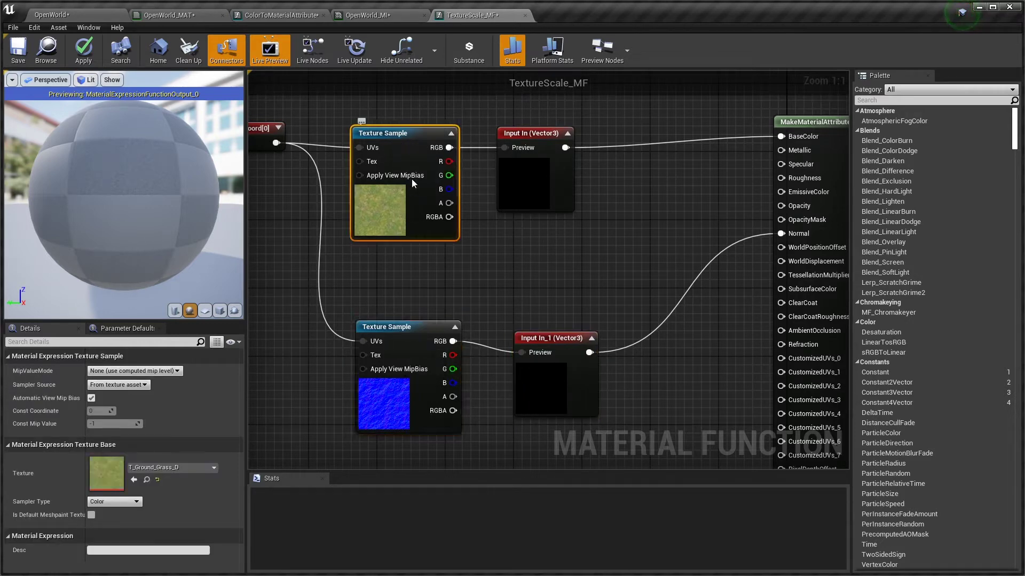
pyautogui.click(420, 338)
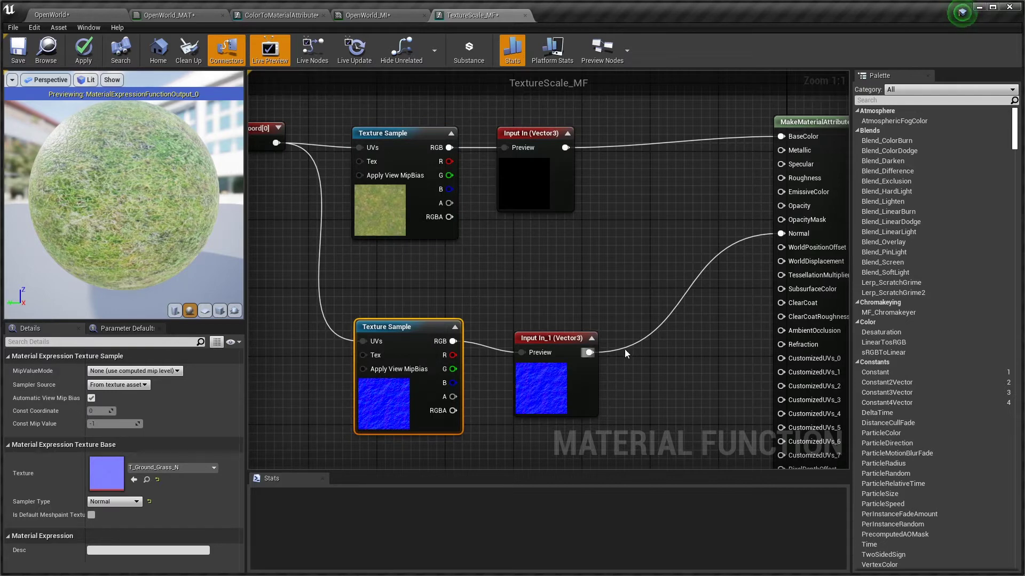
pyautogui.click(551, 339)
pyautogui.moveTo(418, 149); pyautogui.dragTo(448, 158, button='right')
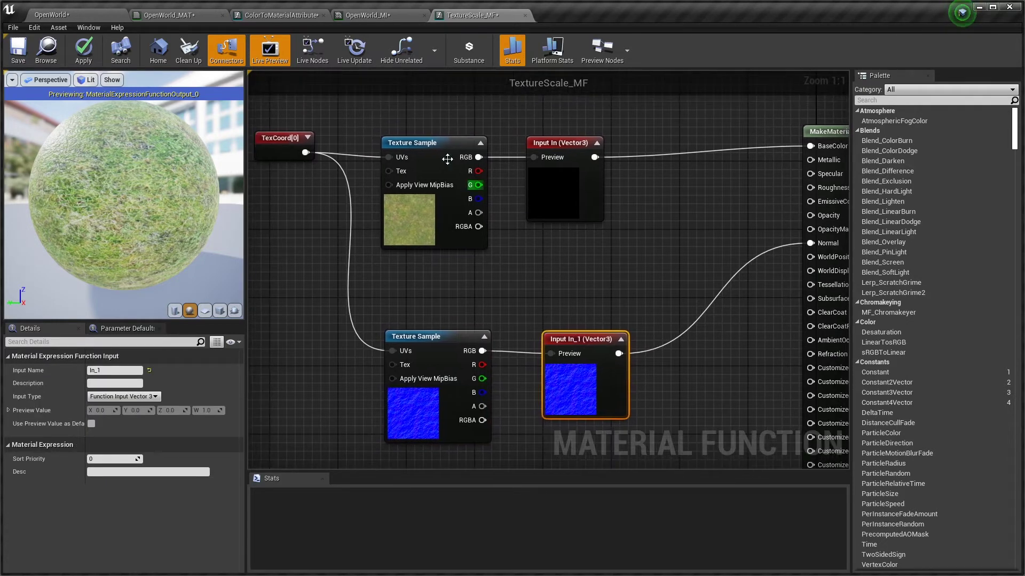
pyautogui.click(83, 52)
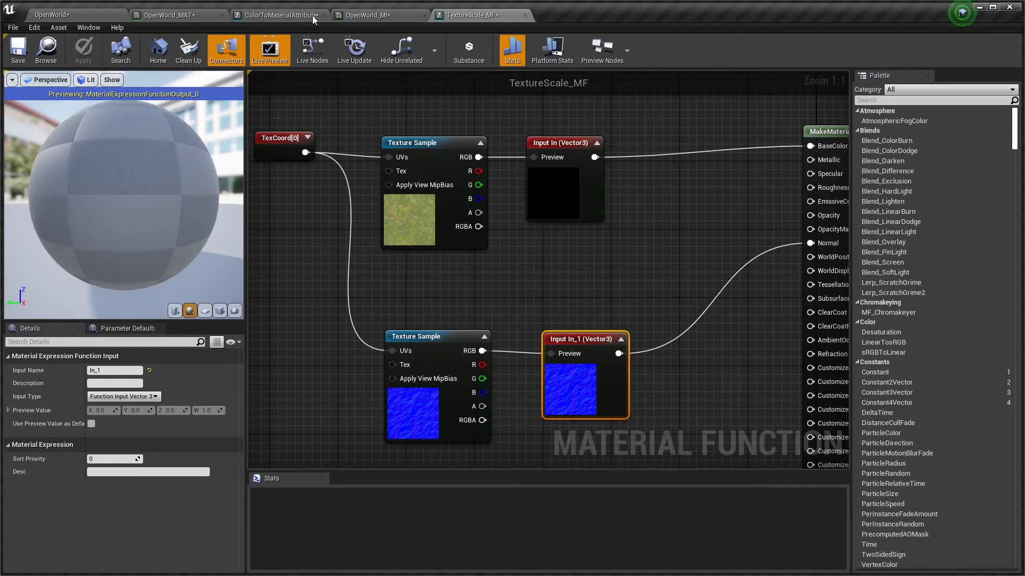
# In the OpenWorld_MAT graph, delete the grey 0.219 Constant3Vector node
pyautogui.click(366, 15)
pyautogui.click(284, 15)
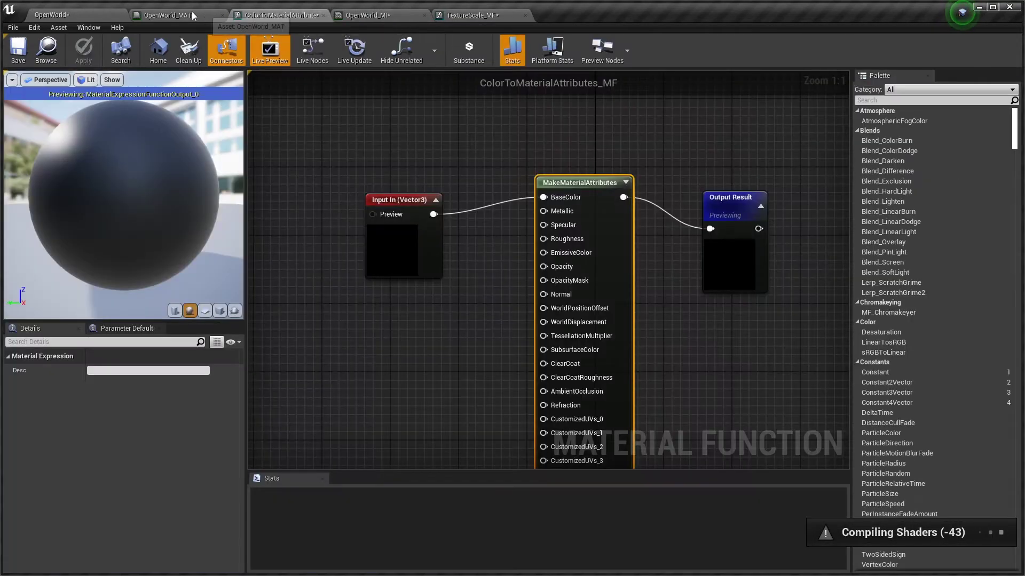
pyautogui.click(200, 13)
pyautogui.moveTo(454, 212); pyautogui.dragTo(394, 195, button='right')
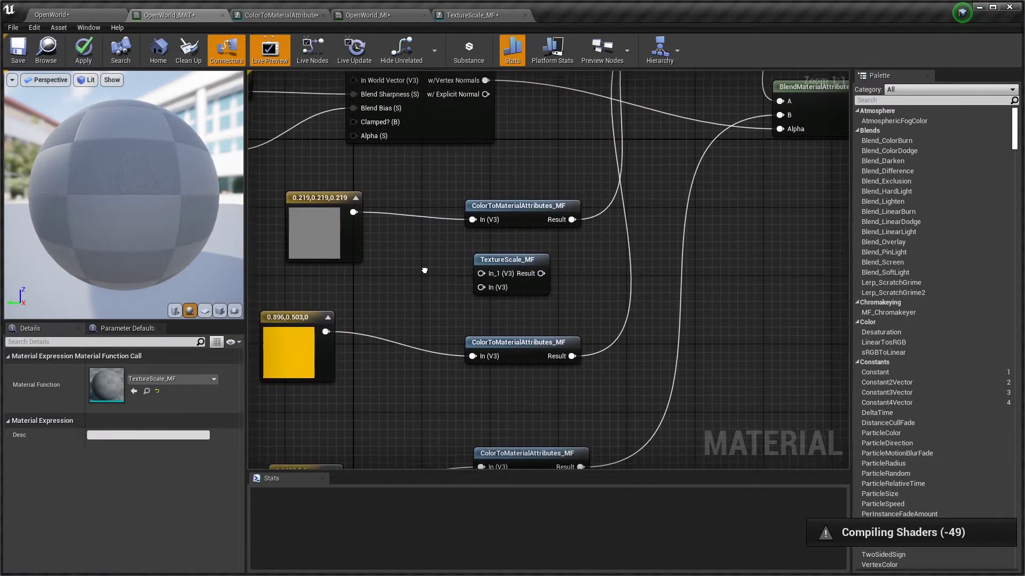
pyautogui.moveTo(424, 270); pyautogui.dragTo(460, 286, button='right')
pyautogui.click(354, 230)
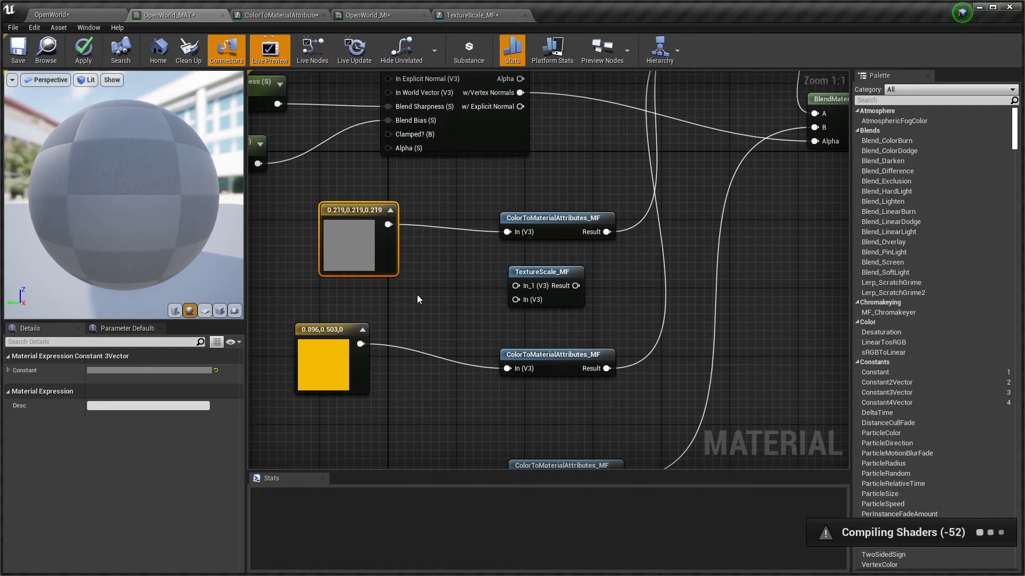
pyautogui.press('Delete')
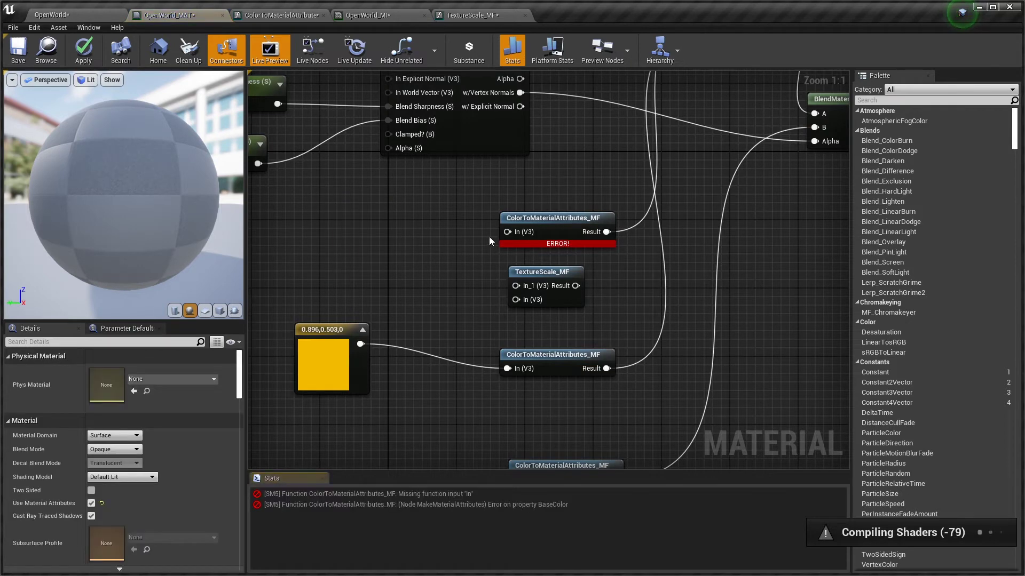
# Delete the three ColorToMaterialAttributes_MF nodes from the graph
pyautogui.click(534, 219)
pyautogui.press('Delete')
pyautogui.click(540, 353)
pyautogui.press('Delete')
pyautogui.click(566, 462)
pyautogui.press('Delete')
# Delete the yellow and green constant nodes as well
pyautogui.click(332, 342)
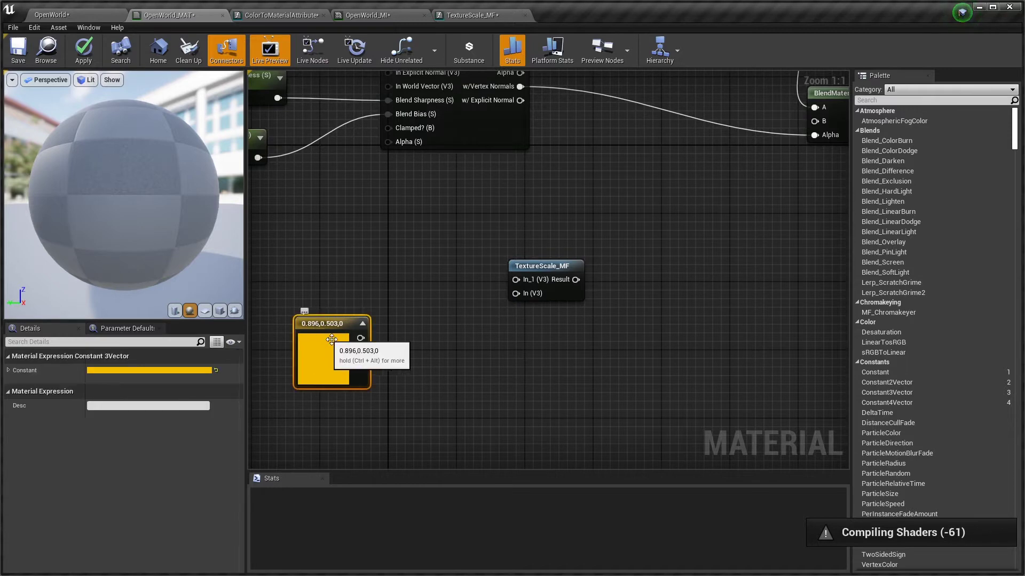
pyautogui.press('Delete')
pyautogui.click(357, 347)
pyautogui.press('Delete')
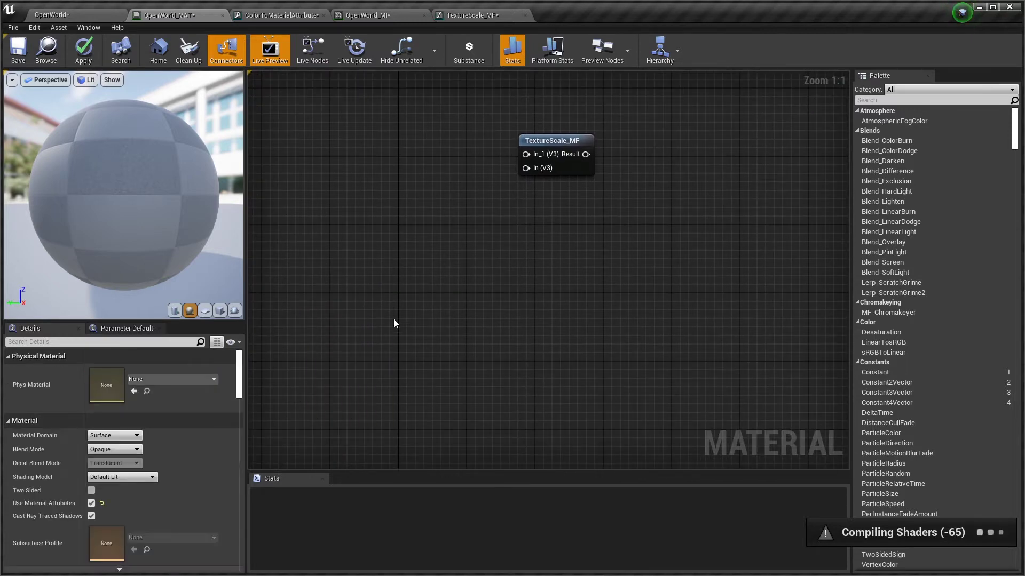
pyautogui.moveTo(396, 324); pyautogui.dragTo(513, 436, button='right')
pyautogui.rightClick(356, 225)
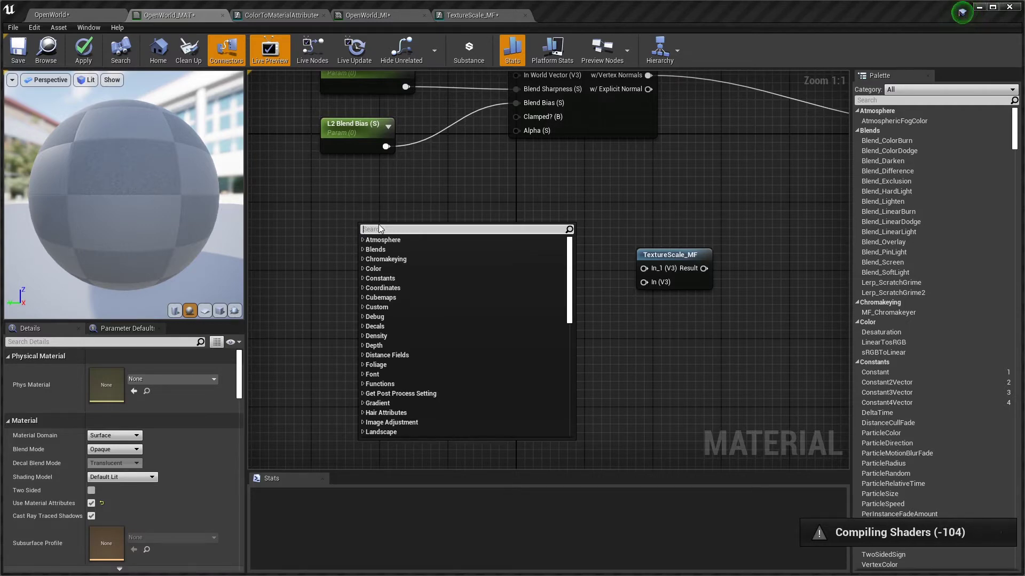
# Add two TextureSample nodes to the OpenWorld_MAT graph, one above the other
pyautogui.write('T')
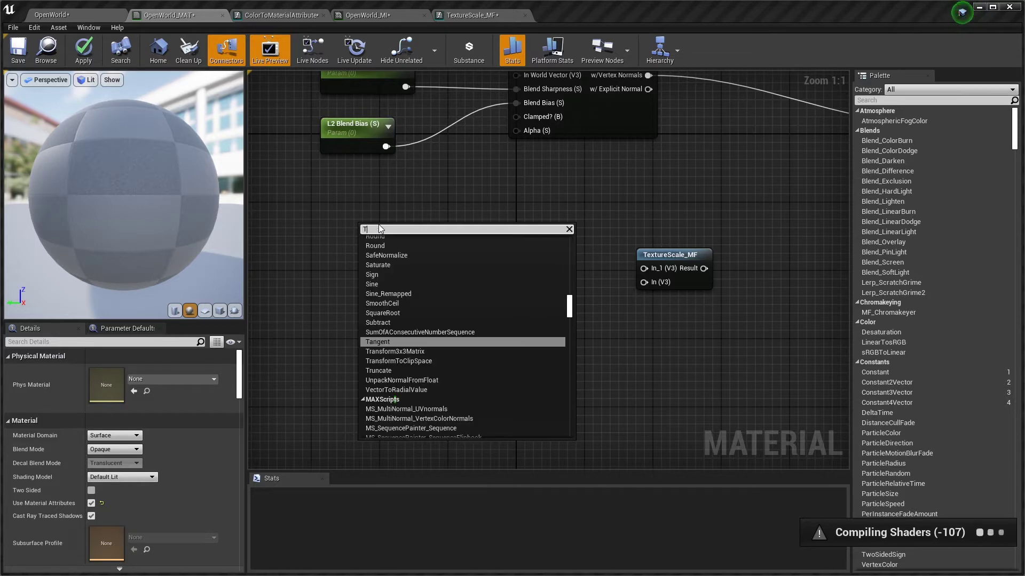
pyautogui.write('_Gro')
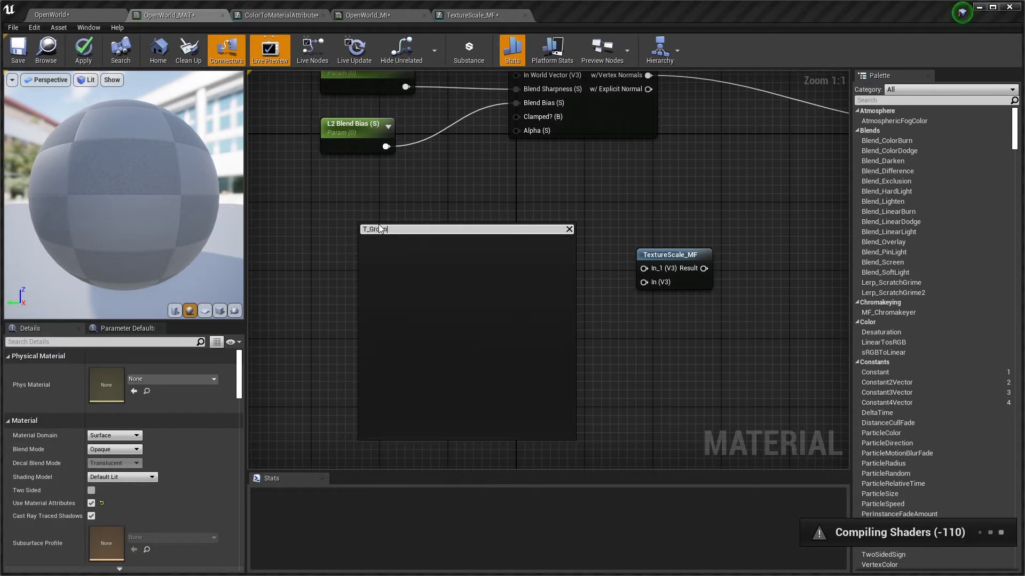
pyautogui.press('BackSpace')
pyautogui.press('BackSpace')
pyautogui.press('BackSpace')
pyautogui.press('BackSpace')
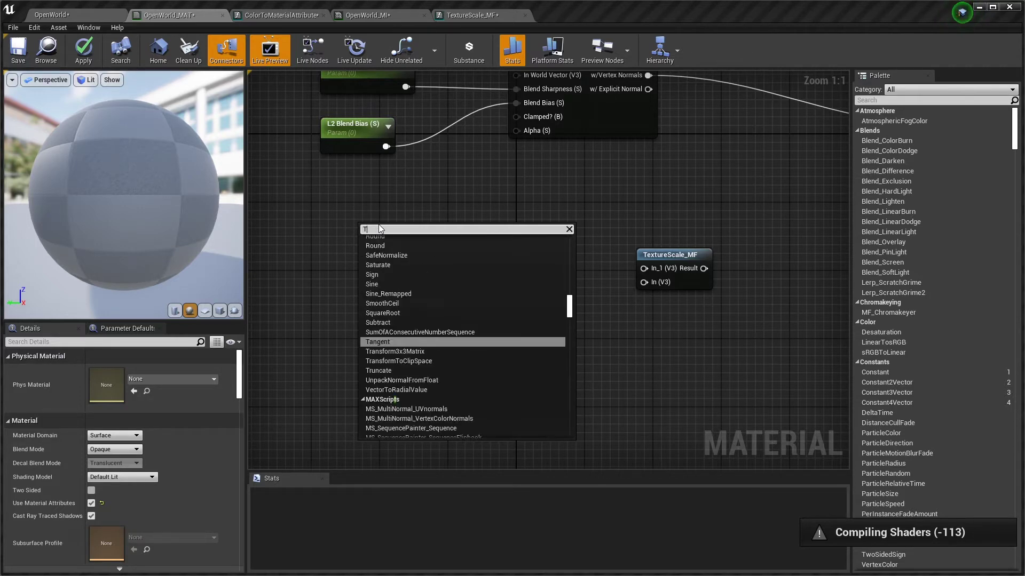
pyautogui.write('TextS')
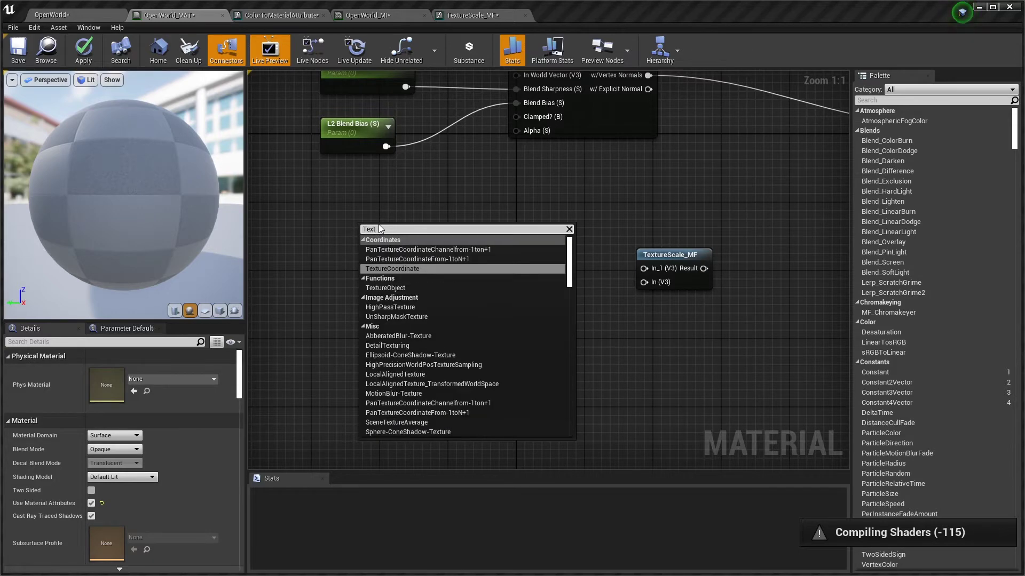
pyautogui.press('BackSpace')
pyautogui.press('BackSpace')
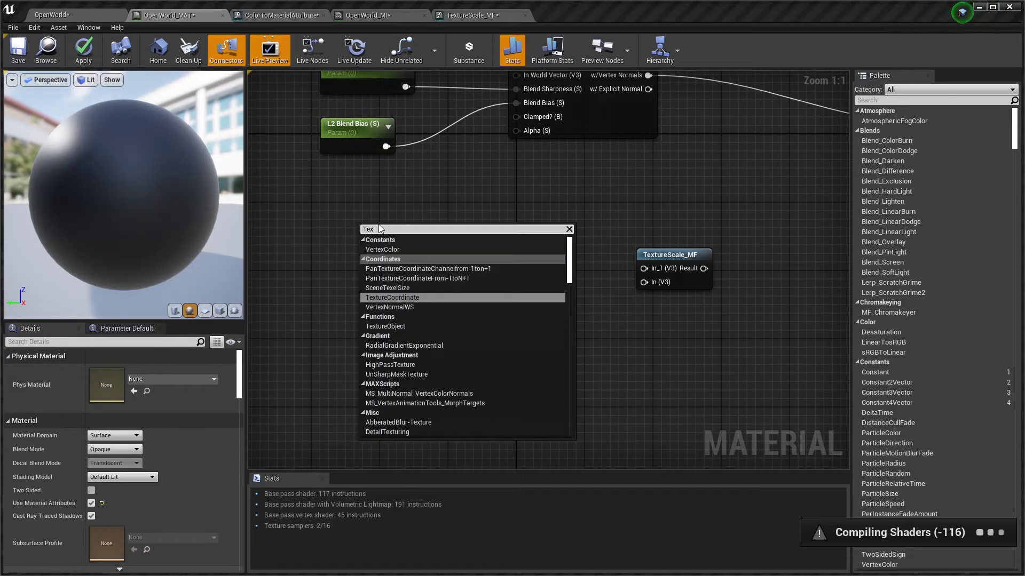
pyautogui.write('tureSam')
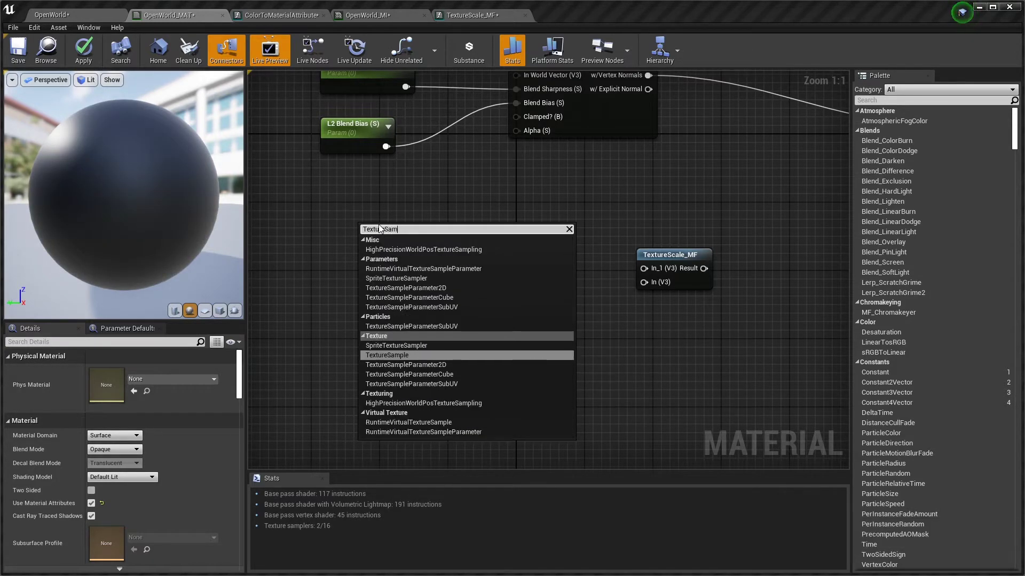
pyautogui.press('Return')
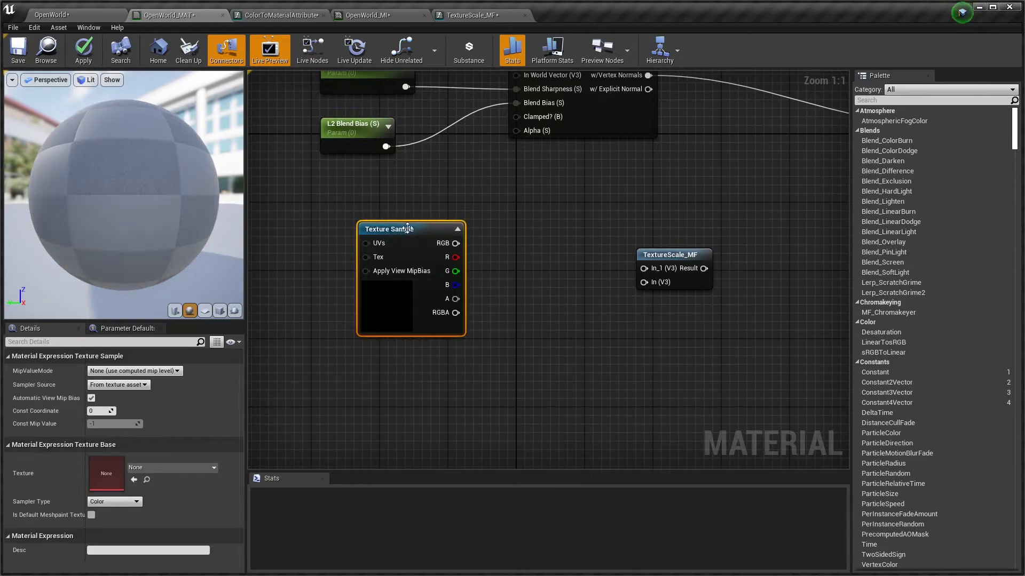
pyautogui.click(361, 372)
pyautogui.scroll(-3, 344, 424)
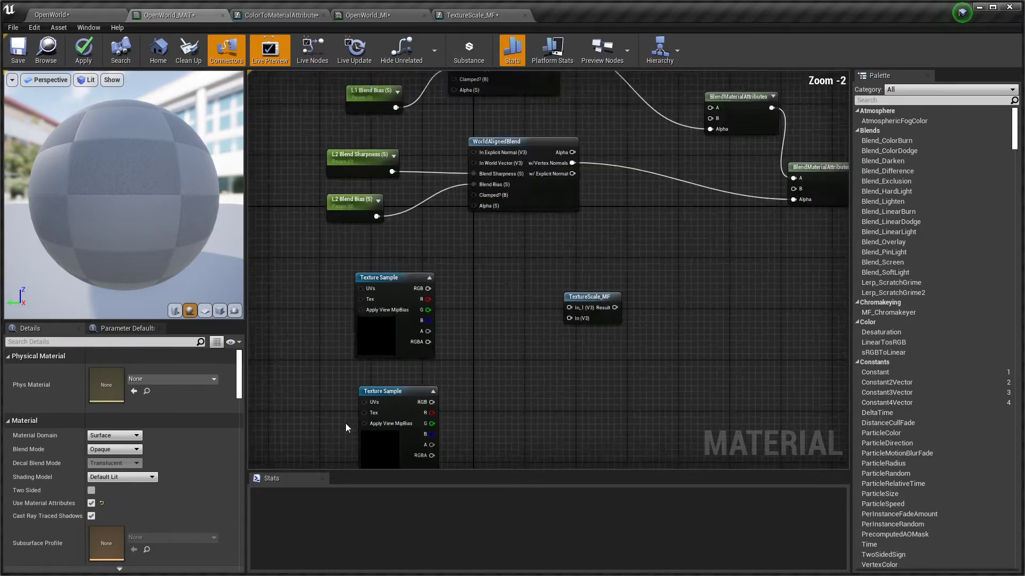
pyautogui.scroll(2, 344, 422)
pyautogui.moveTo(559, 381); pyautogui.dragTo(546, 304, button='right')
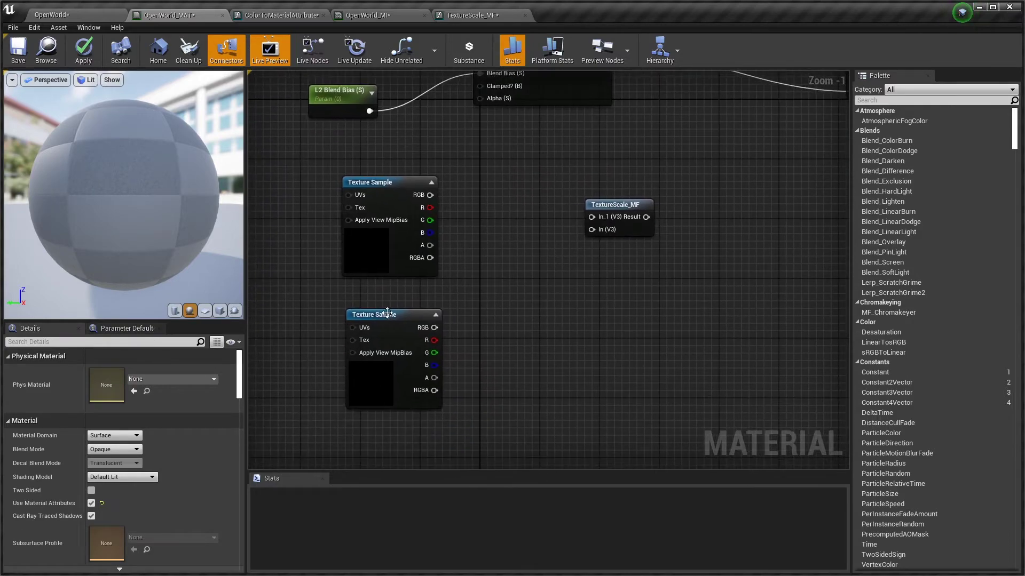
pyautogui.moveTo(390, 315); pyautogui.dragTo(383, 308)
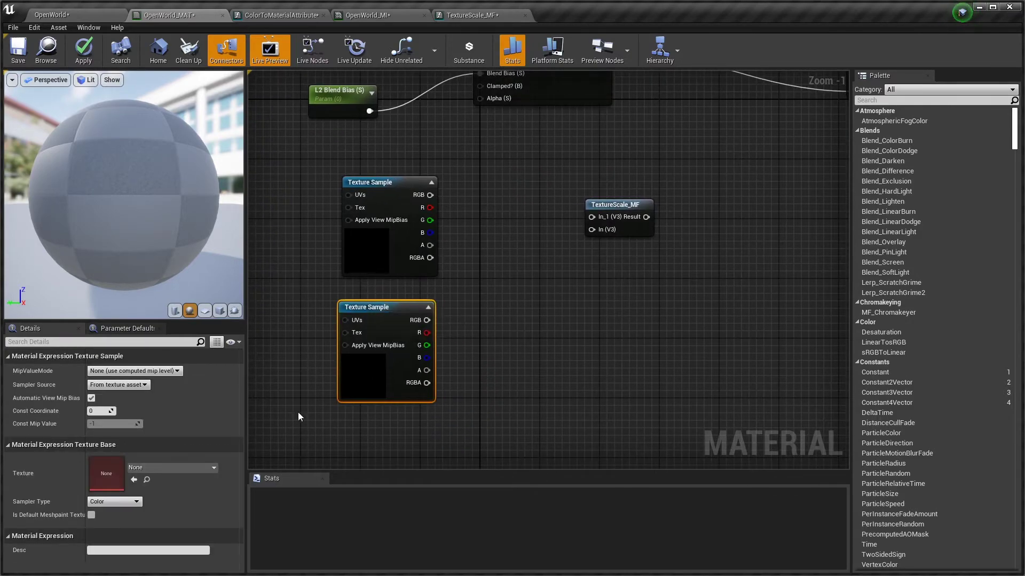
# Assign T_Ground_Grass_D to the upper Texture Sample
pyautogui.click(381, 206)
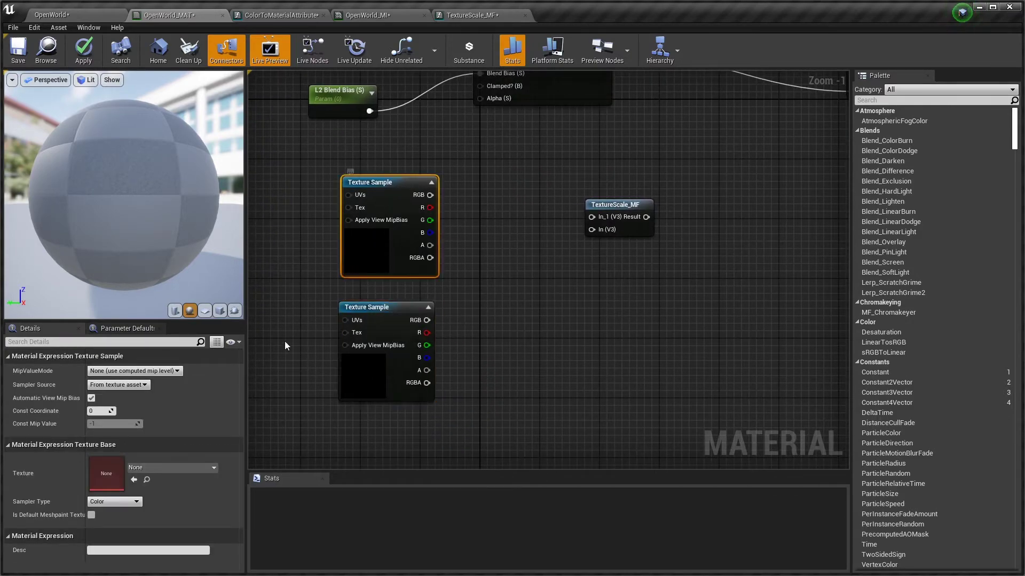
pyautogui.click(149, 470)
pyautogui.write('T_Groun')
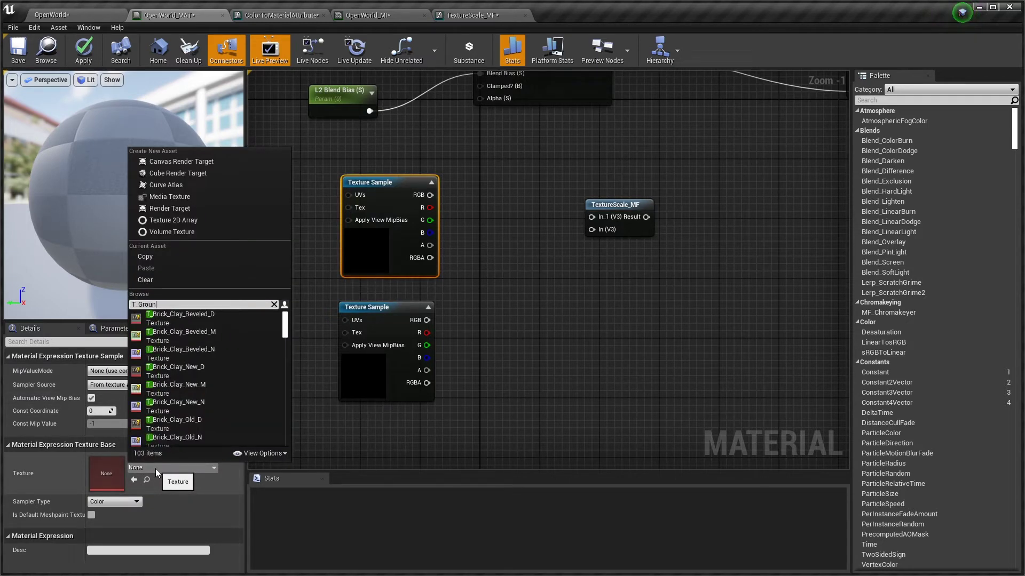
pyautogui.write('d')
pyautogui.press('Down')
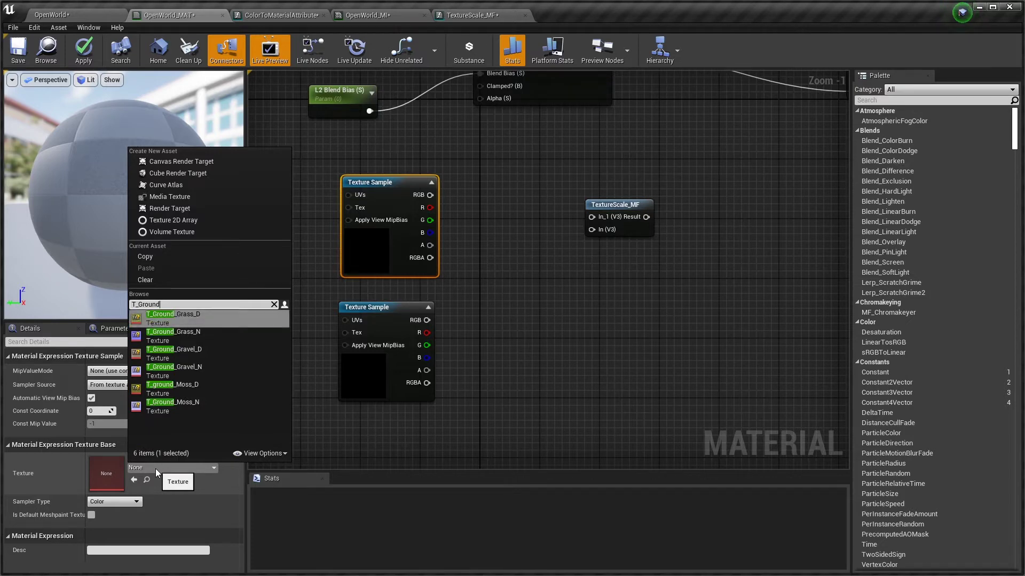
pyautogui.press('Return')
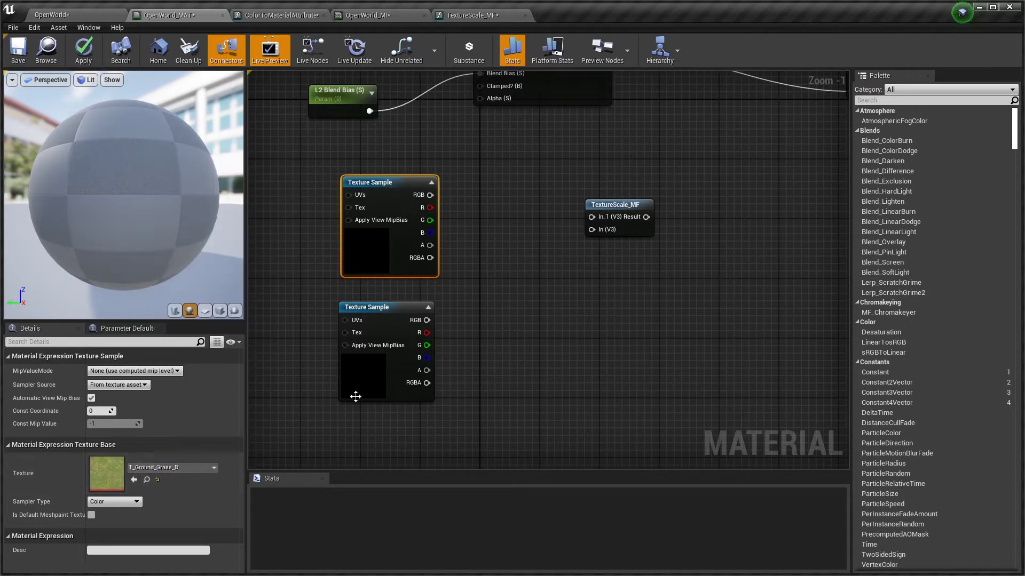
# Assign T_Ground_Grass_N to the lower Texture Sample
pyautogui.click(380, 307)
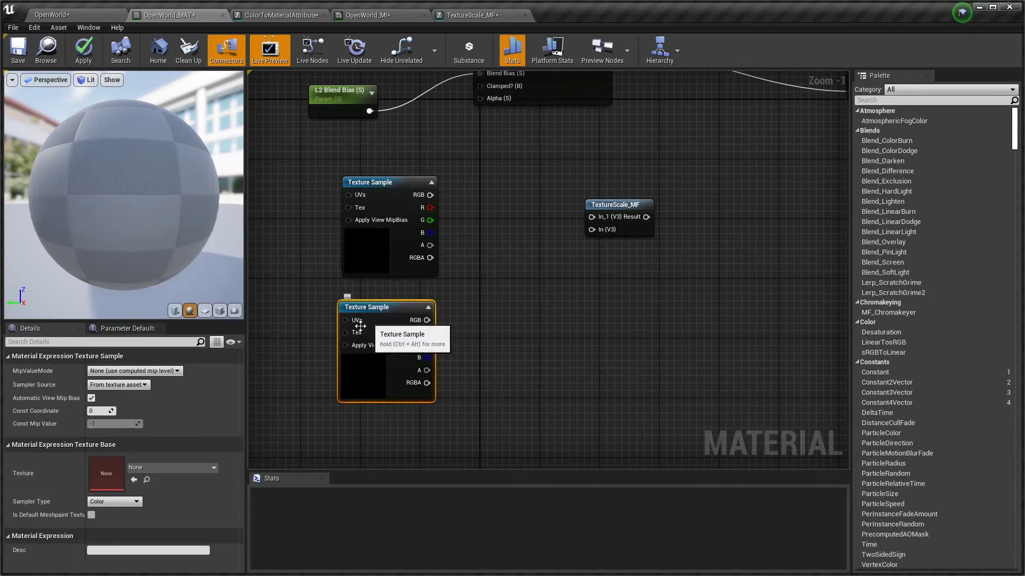
pyautogui.click(170, 467)
pyautogui.write('T_')
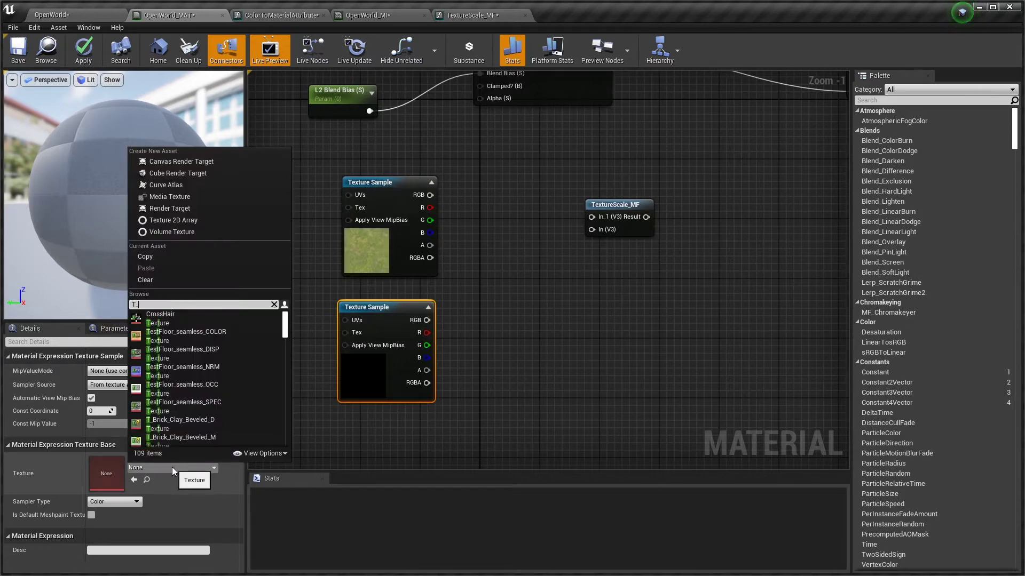
pyautogui.write('Ground')
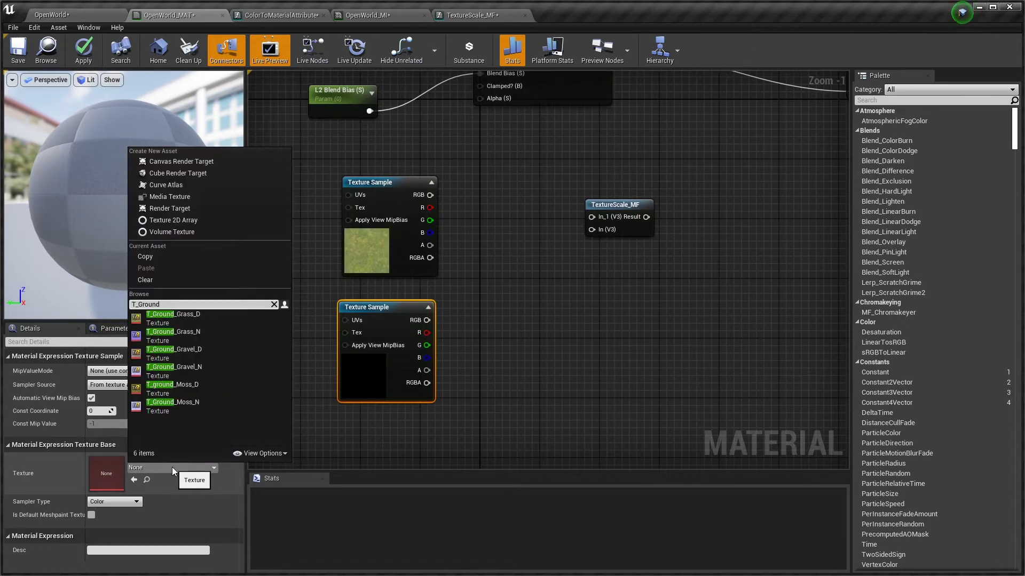
pyautogui.press('Down')
pyautogui.press('Down')
pyautogui.press('Return')
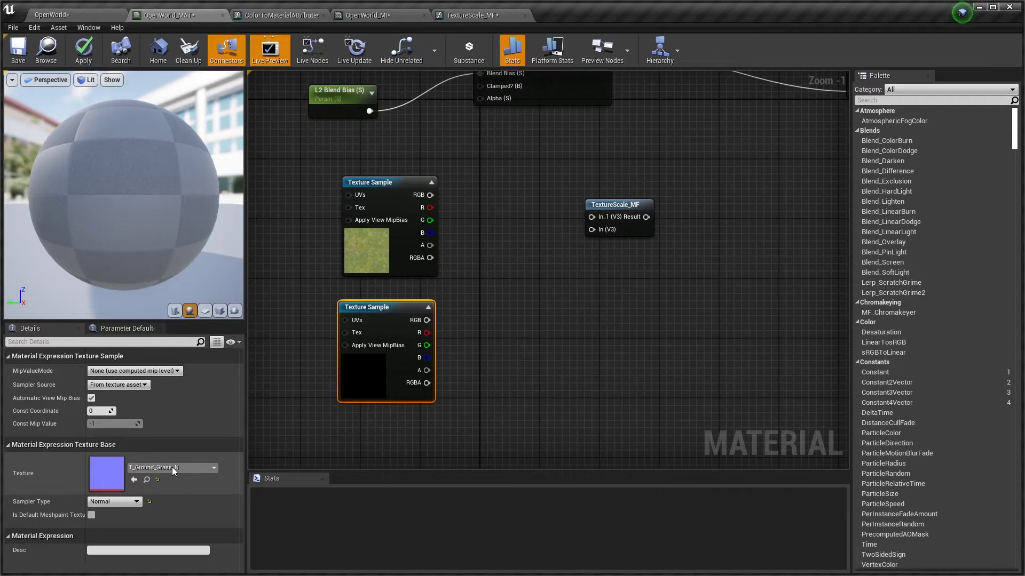
pyautogui.moveTo(476, 416); pyautogui.dragTo(434, 414, button='right')
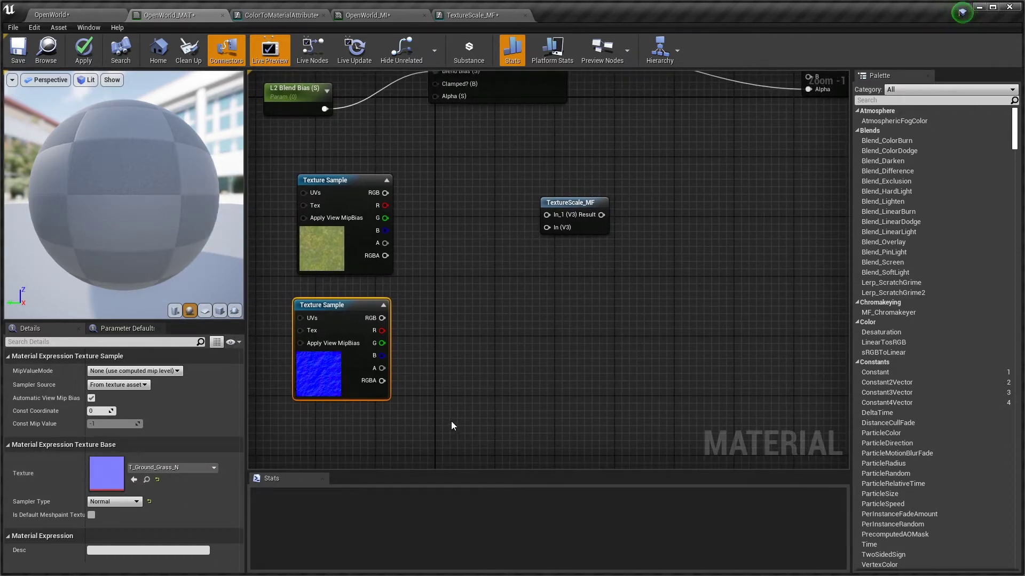
pyautogui.moveTo(439, 269); pyautogui.dragTo(434, 288, button='right')
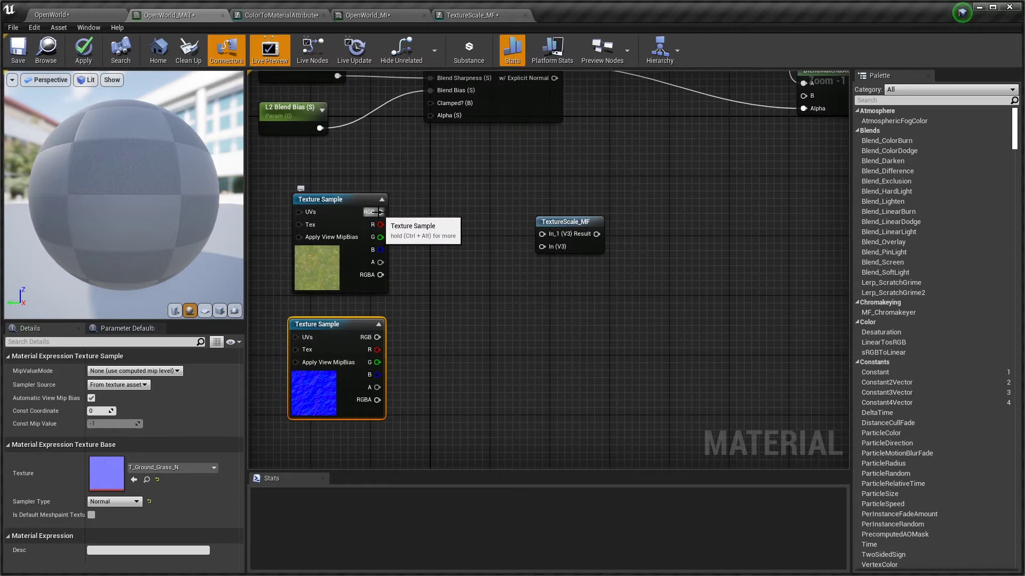
pyautogui.moveTo(379, 212); pyautogui.dragTo(485, 239)
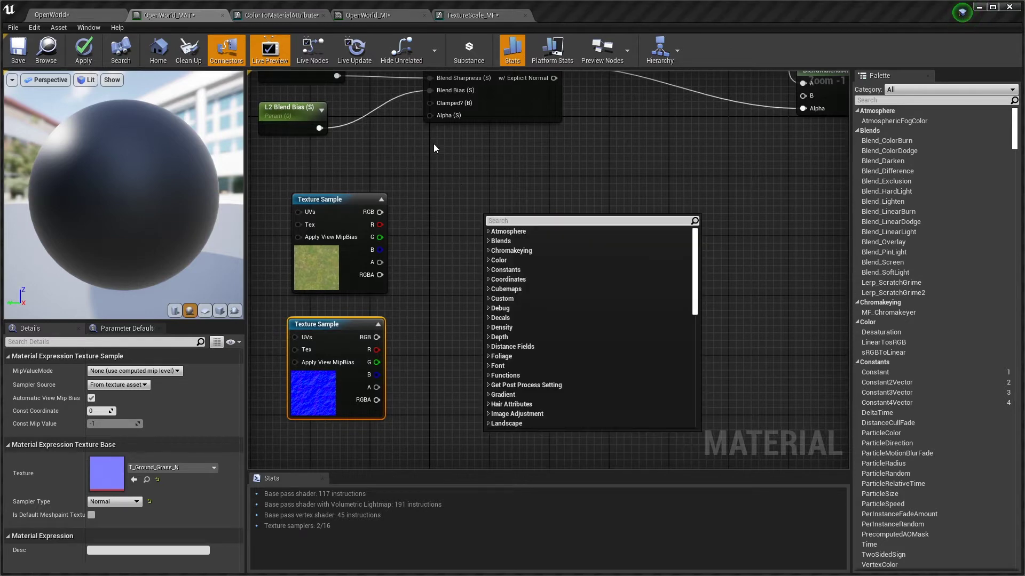
# Rename the TextureScale_MF function's first input to Texture
pyautogui.click(434, 148)
pyautogui.click(462, 15)
pyautogui.moveTo(301, 192); pyautogui.dragTo(331, 172, button='right')
pyautogui.click(584, 115)
pyautogui.click(100, 370)
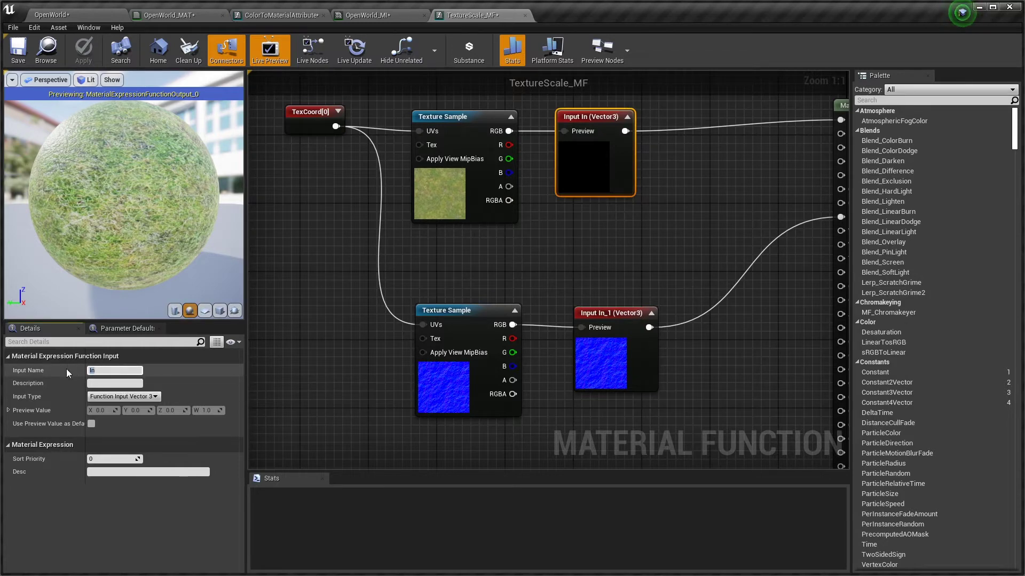
pyautogui.write('Texture')
pyautogui.press('Return')
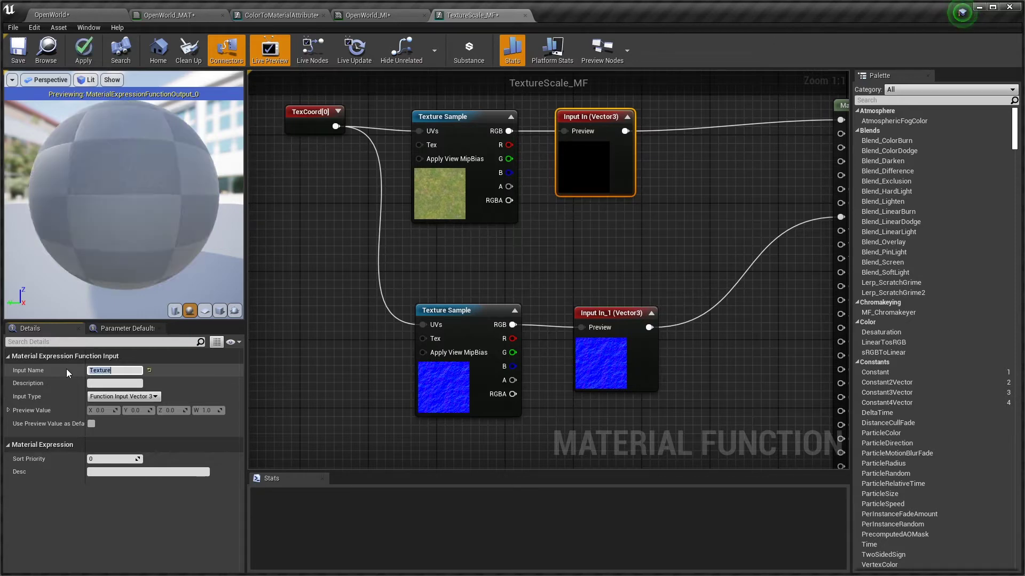
# Rename the second input to Normals and save TextureScale_MF
pyautogui.click(607, 311)
pyautogui.click(112, 370)
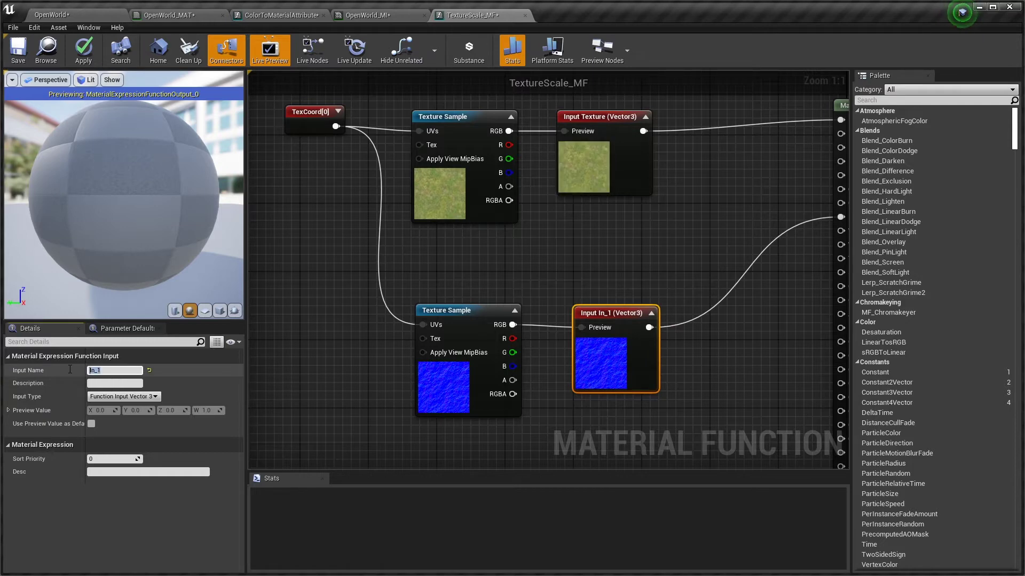
pyautogui.write('Normals')
pyautogui.press('Return')
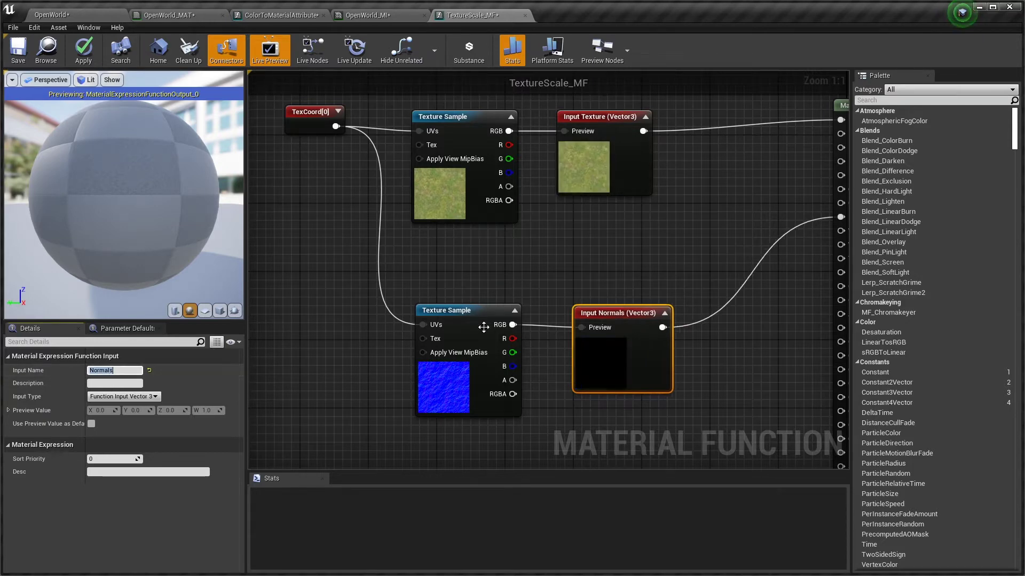
pyautogui.click(619, 267)
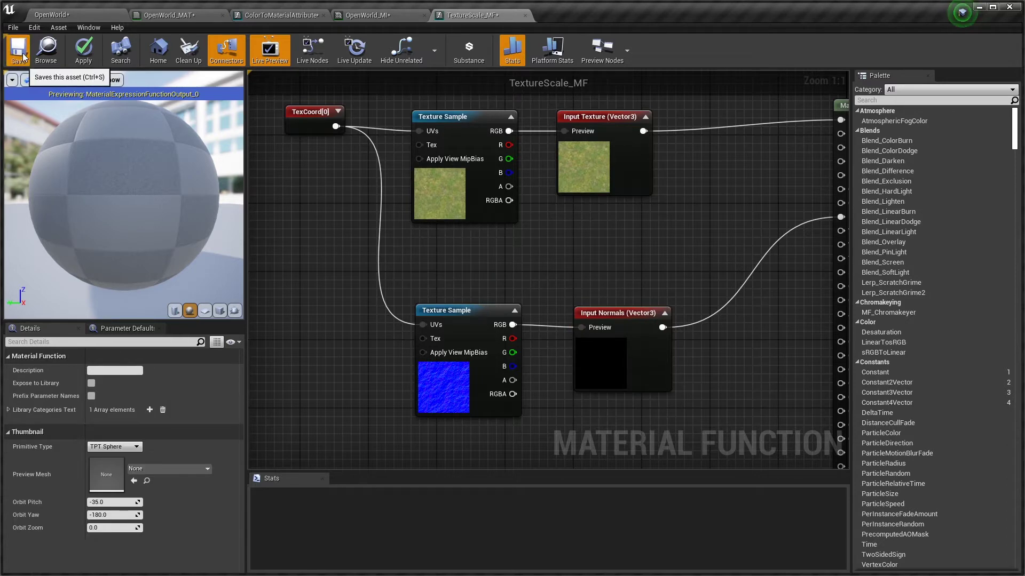
pyautogui.hotkey('ctrl', 's')
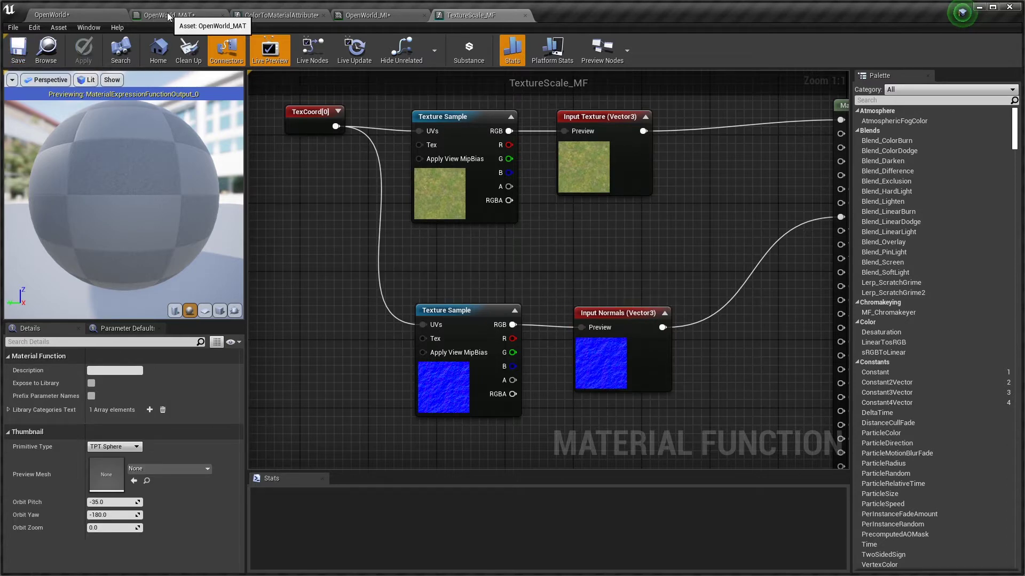
pyautogui.click(178, 15)
# Wire the normal sample's RGB to Normals and the grass sample's RGB to Texture
pyautogui.moveTo(440, 267); pyautogui.dragTo(478, 254, button='right')
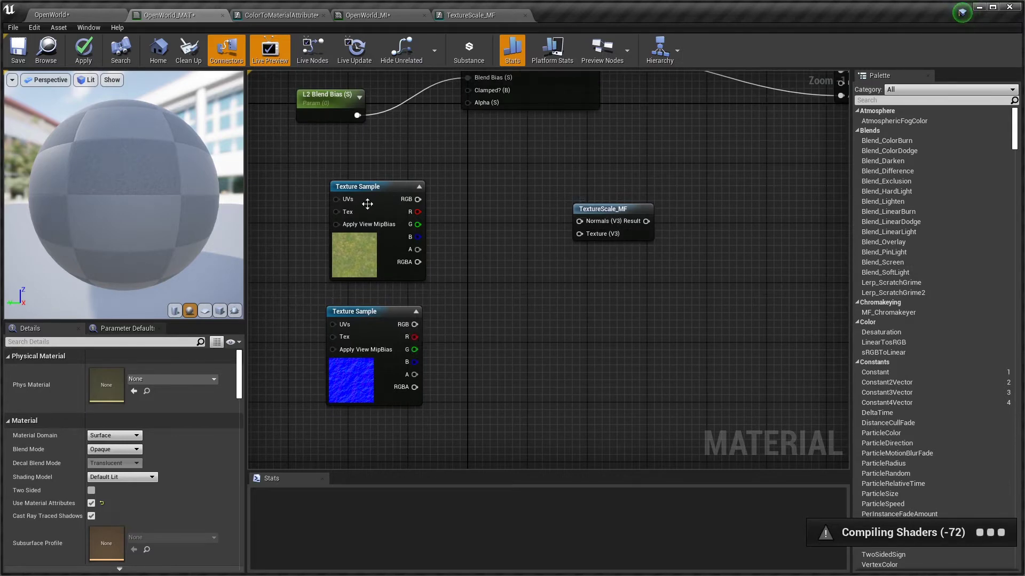
pyautogui.moveTo(369, 194); pyautogui.dragTo(469, 327)
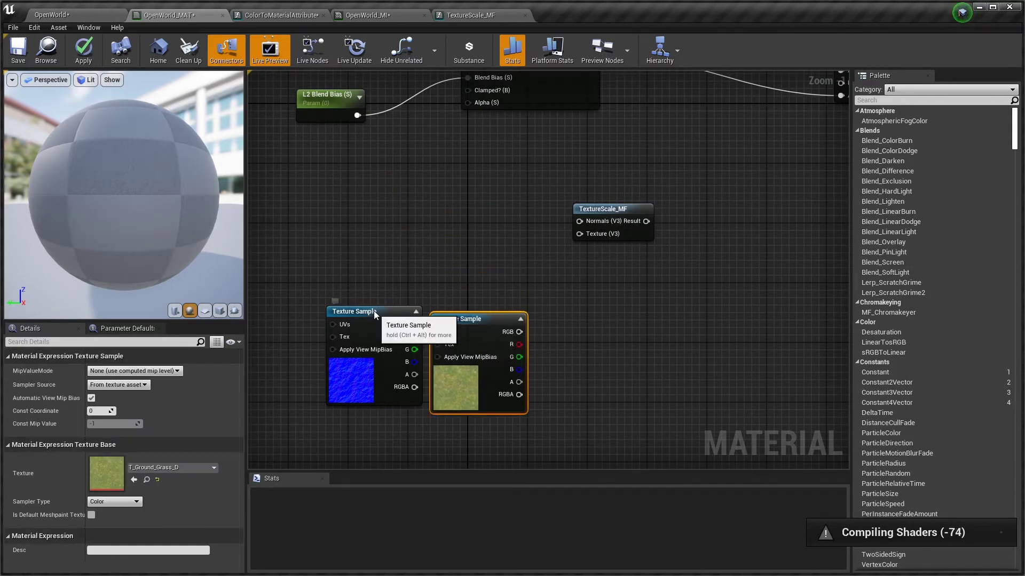
pyautogui.moveTo(379, 315); pyautogui.dragTo(386, 179)
pyautogui.moveTo(457, 319); pyautogui.dragTo(352, 295)
pyautogui.moveTo(423, 190); pyautogui.dragTo(579, 223)
pyautogui.moveTo(415, 310); pyautogui.dragTo(581, 238)
pyautogui.moveTo(357, 187); pyautogui.dragTo(423, 172, button='right')
# Select the two samples and TextureScale_MF, and paste two copies of the group
pyautogui.moveTo(360, 178); pyautogui.dragTo(702, 395)
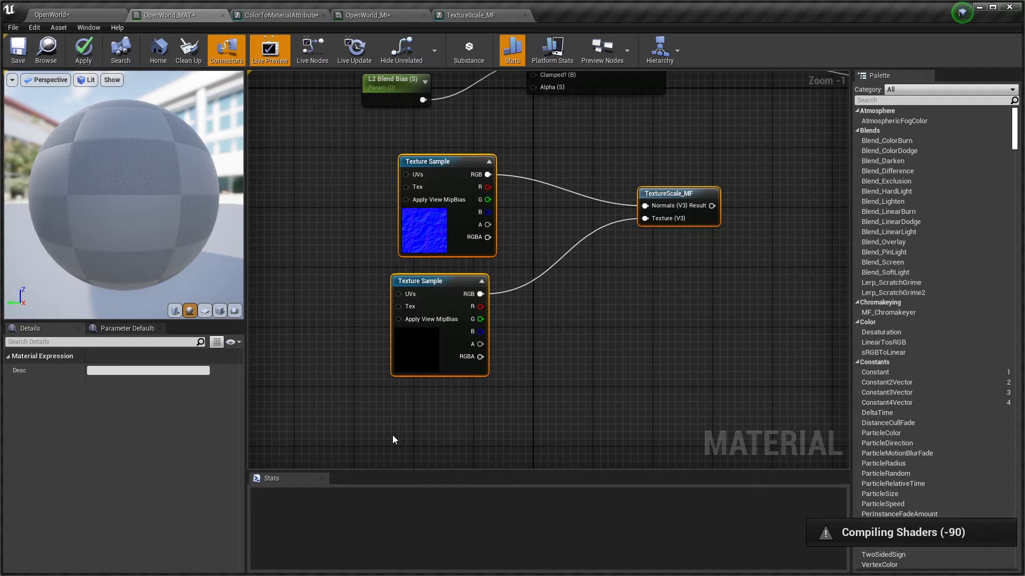
pyautogui.hotkey('ctrl', 'v')
pyautogui.moveTo(391, 392); pyautogui.dragTo(475, 418)
pyautogui.scroll(-5, 539, 388)
pyautogui.scroll(2, 536, 384)
pyautogui.moveTo(534, 435); pyautogui.dragTo(511, 234, button='right')
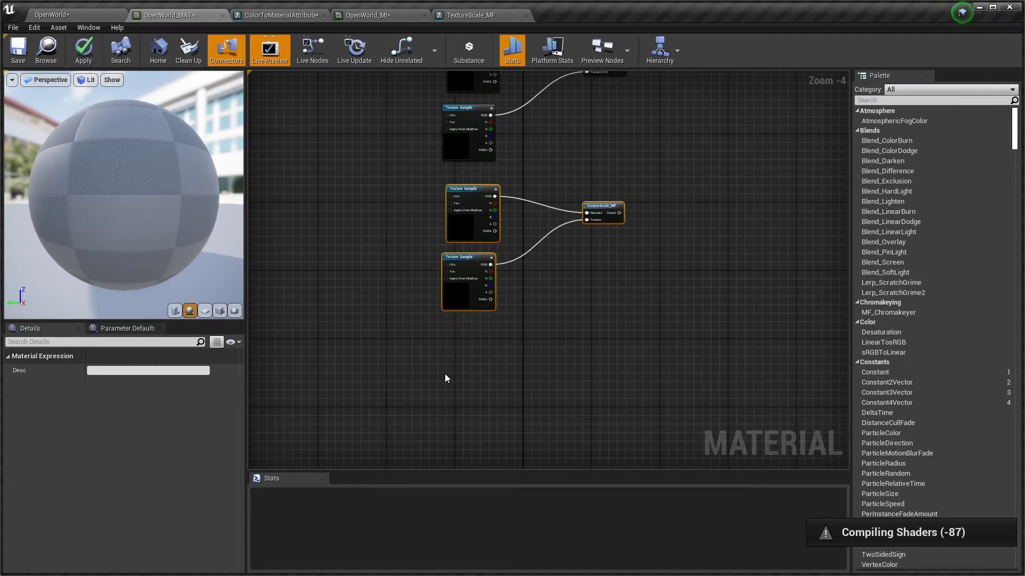
pyautogui.hotkey('ctrl', 'v')
pyautogui.moveTo(424, 348); pyautogui.dragTo(318, 341)
pyautogui.moveTo(631, 333); pyautogui.dragTo(717, 439, button='right')
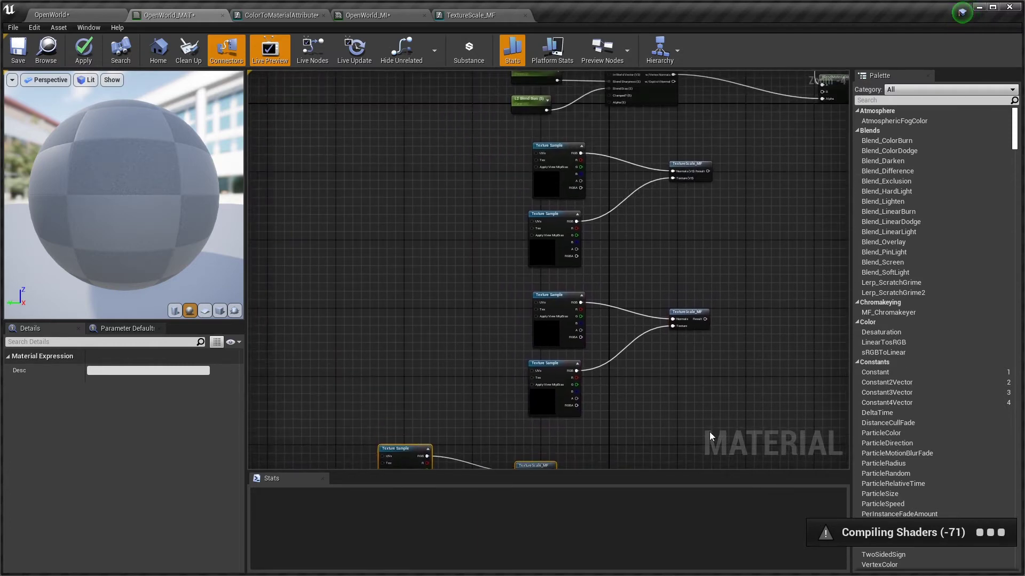
pyautogui.moveTo(403, 452); pyautogui.dragTo(346, 170)
# Rearrange the three node groups into a stacked, aligned column
pyautogui.moveTo(526, 144); pyautogui.dragTo(749, 269)
pyautogui.moveTo(584, 172); pyautogui.dragTo(581, 466)
pyautogui.moveTo(313, 141); pyautogui.dragTo(551, 251)
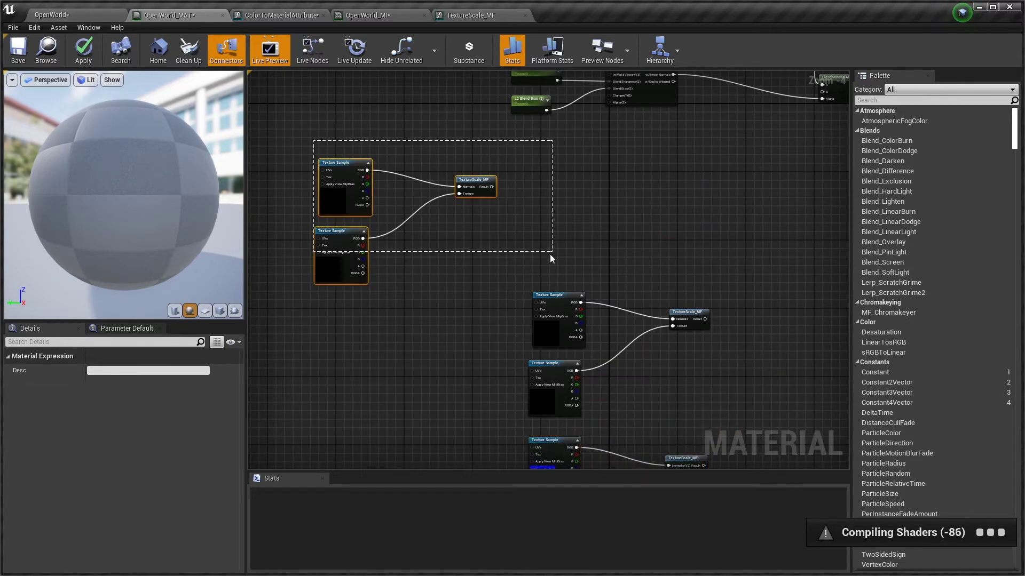
pyautogui.moveTo(360, 165); pyautogui.dragTo(556, 157)
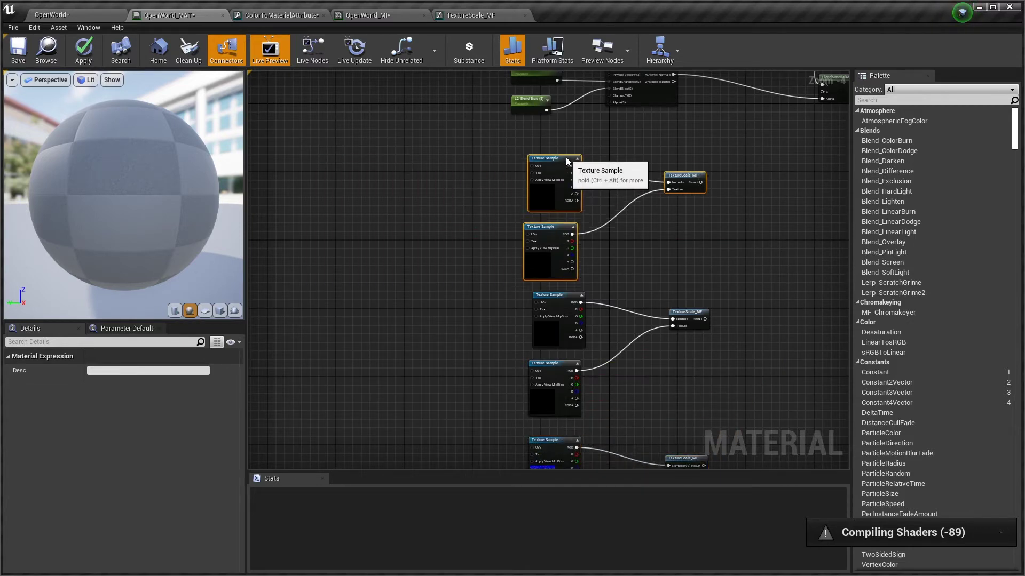
# Set the top group's normal Texture Sample to T_Rock_Basalt_N
pyautogui.click(556, 158)
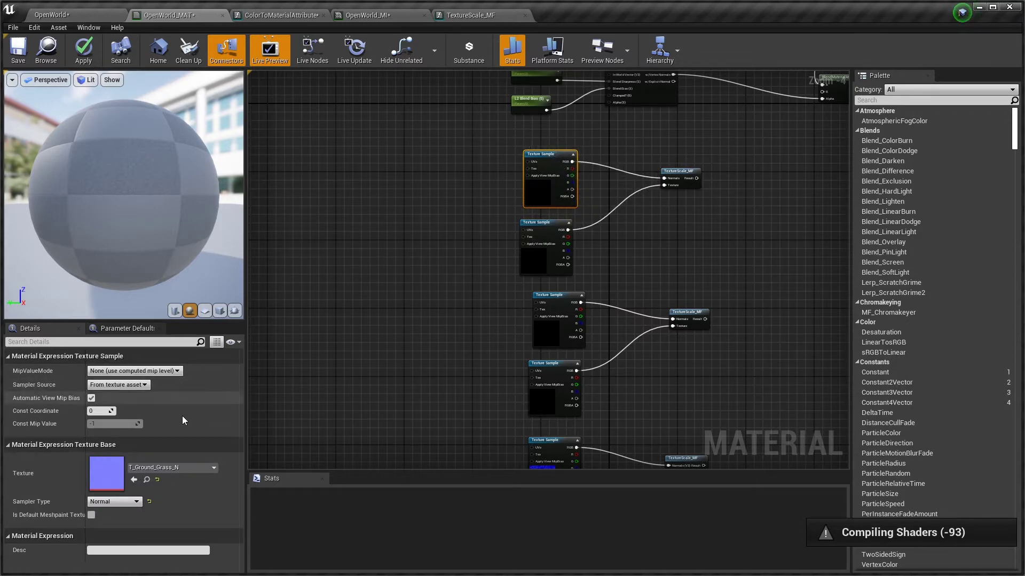
pyautogui.click(181, 467)
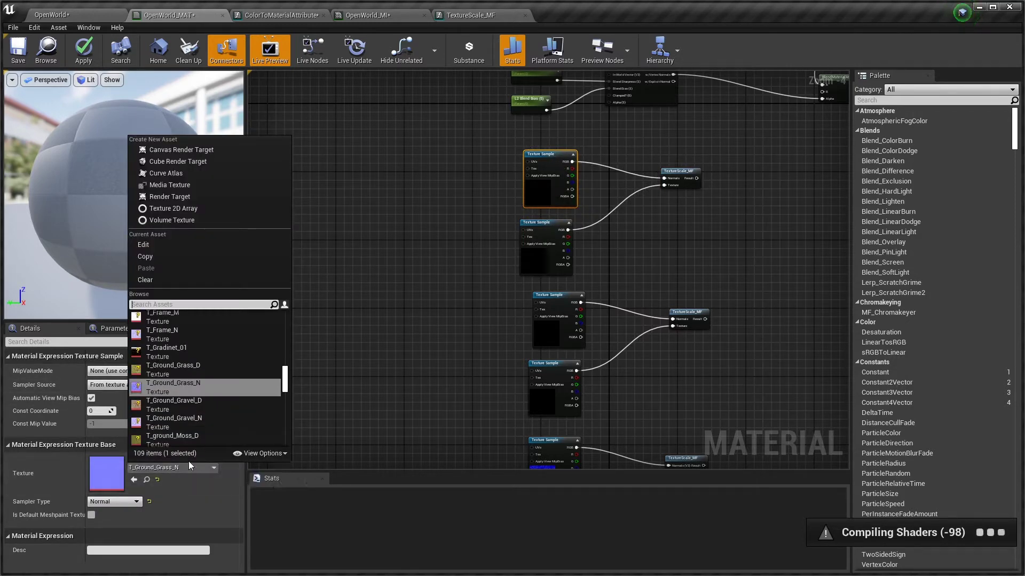
pyautogui.write('T_Ground')
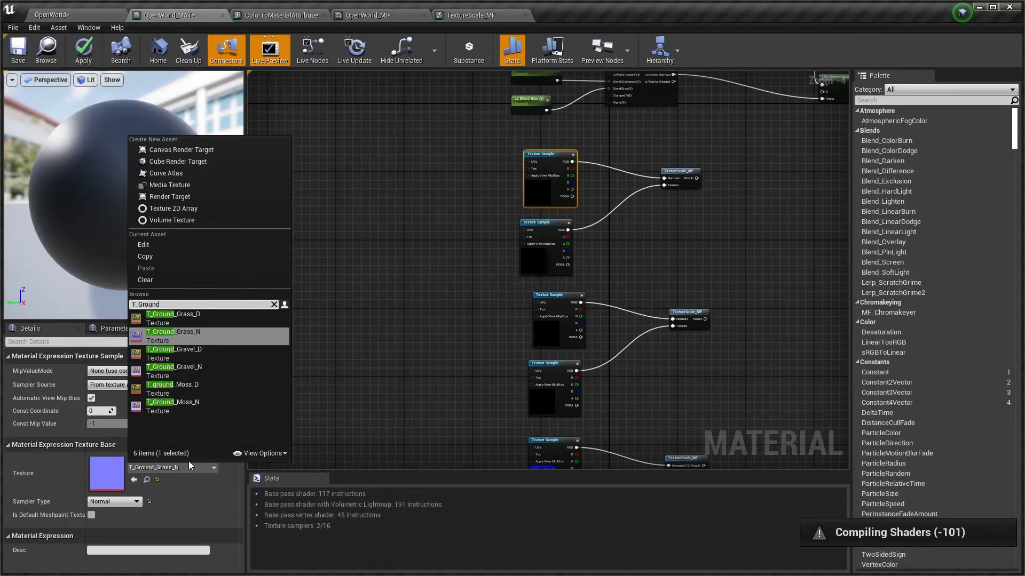
pyautogui.press('Down')
pyautogui.press('Down')
pyautogui.press('Down')
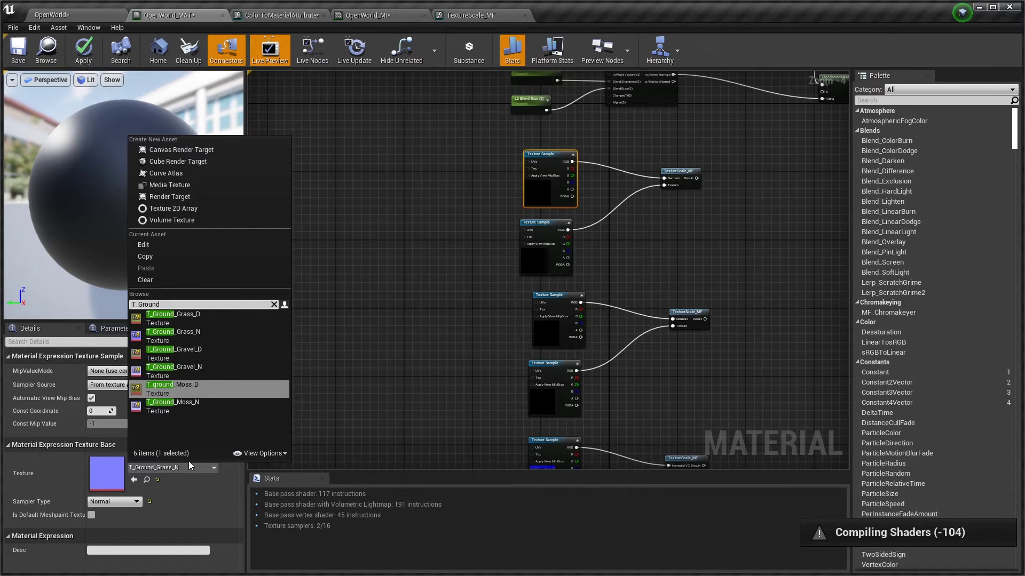
pyautogui.press('Up')
pyautogui.press('Up')
pyautogui.press('BackSpace')
pyautogui.press('BackSpace')
pyautogui.press('BackSpace')
pyautogui.press('BackSpace')
pyautogui.press('BackSpace')
pyautogui.press('BackSpace')
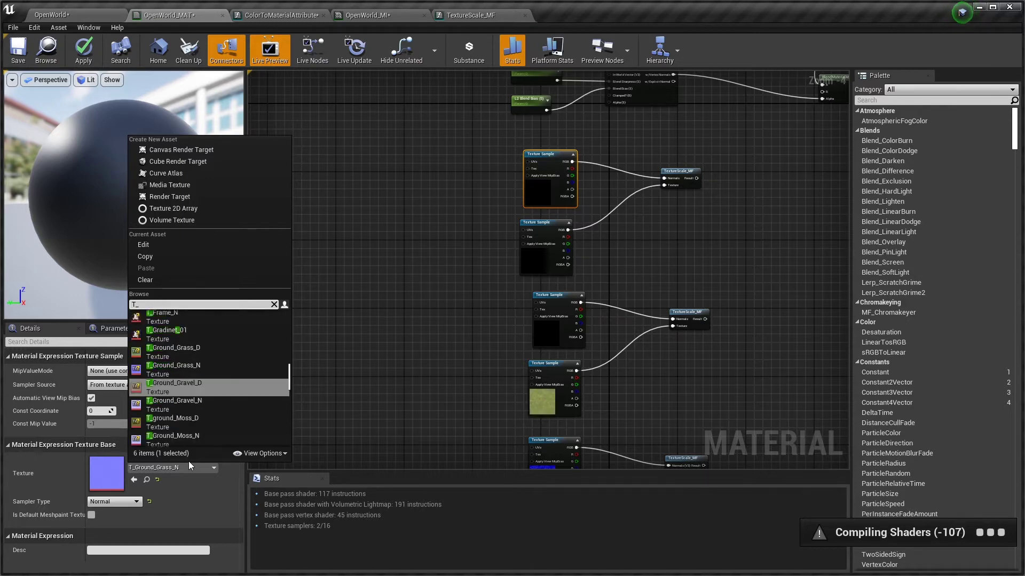
pyautogui.write('Rock')
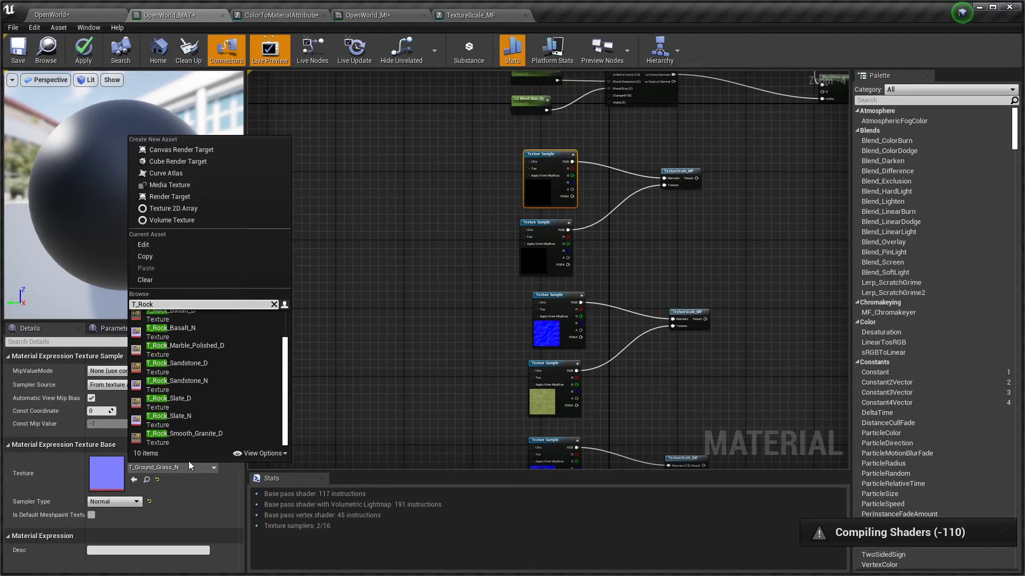
pyautogui.press('Down')
pyautogui.press('Down')
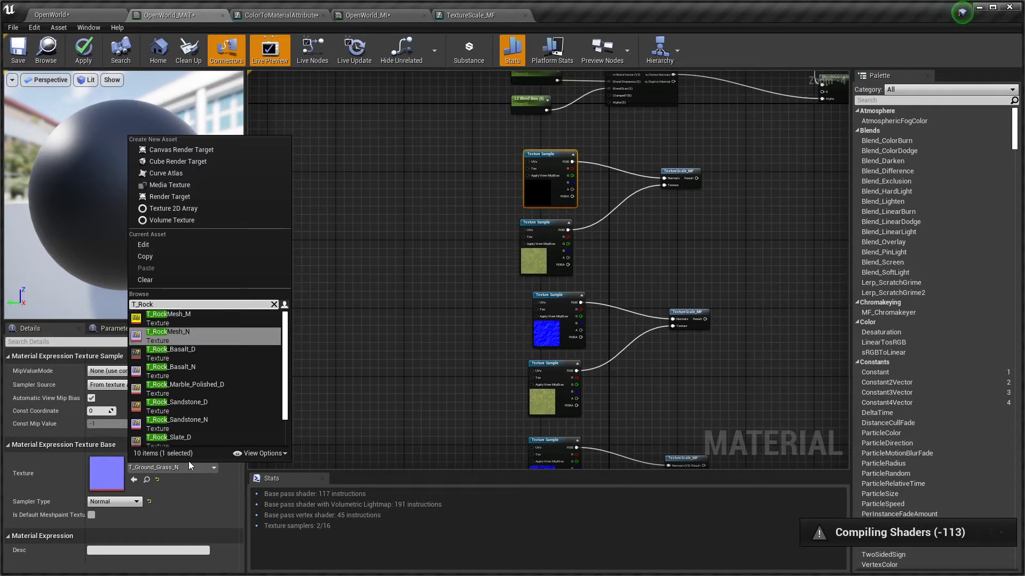
pyautogui.press('Down')
pyautogui.press('Down')
pyautogui.press('Down')
pyautogui.press('Down')
pyautogui.press('Down')
pyautogui.press('Down')
pyautogui.press('Down')
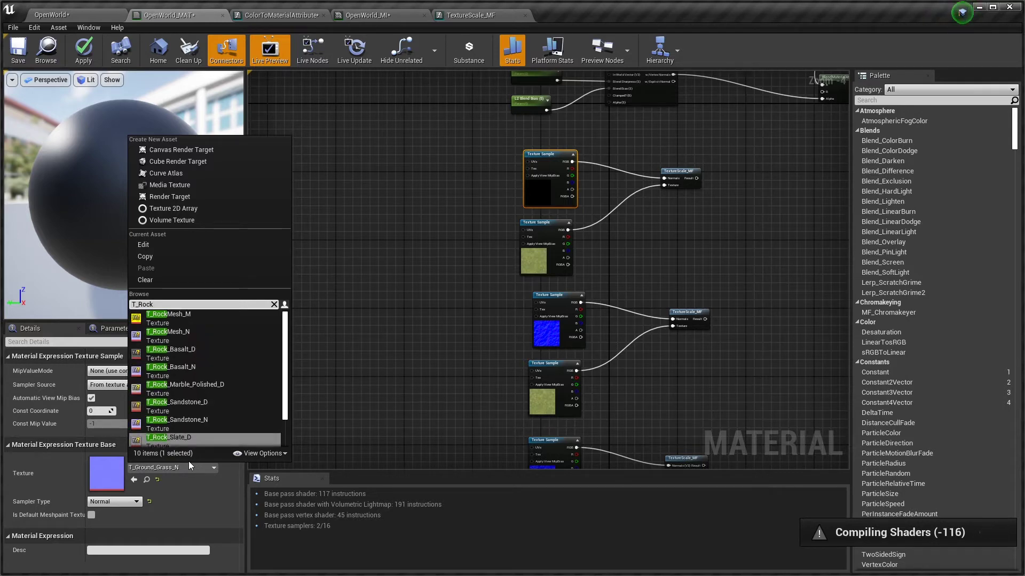
pyautogui.press('Up')
pyautogui.press('Up')
pyautogui.press('Up')
pyautogui.press('Up')
pyautogui.press('Up')
pyautogui.press('Up')
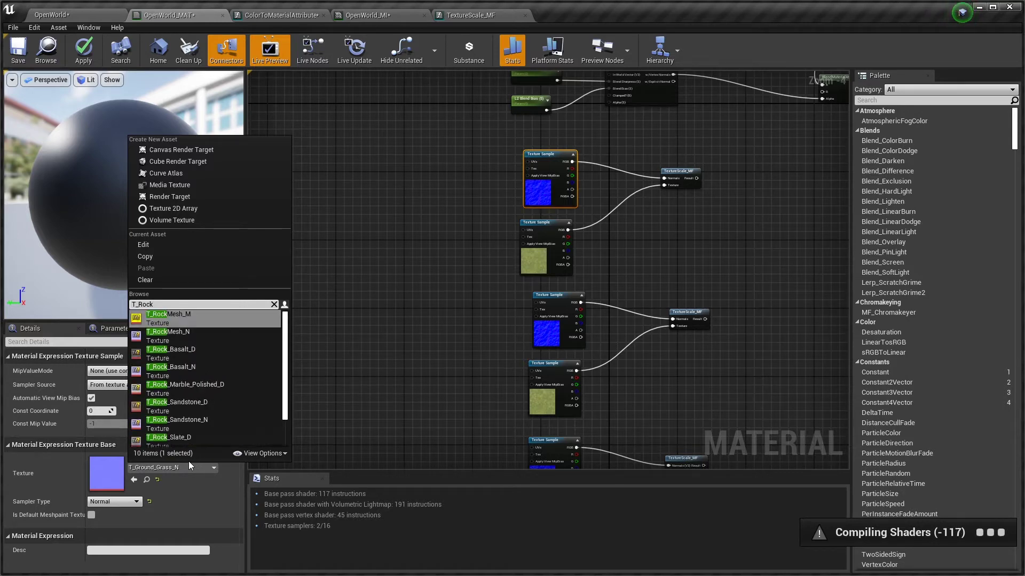
pyautogui.press('Down')
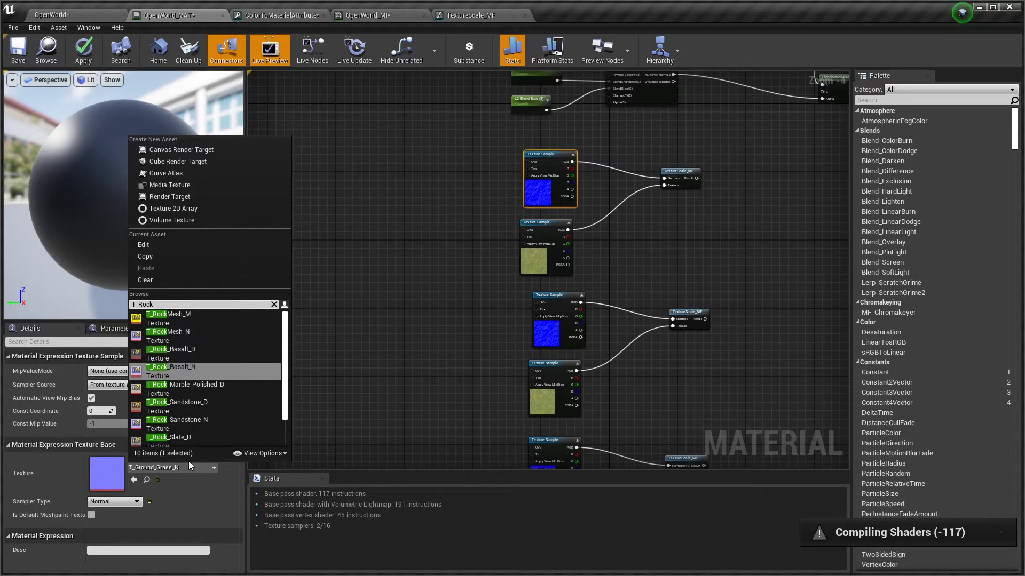
pyautogui.press('Return')
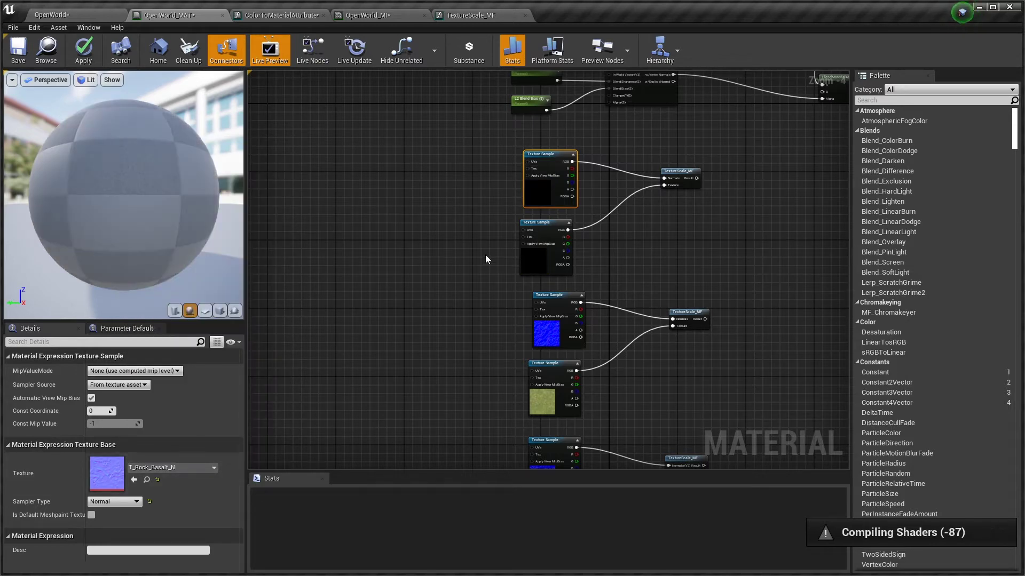
# Set the group's colour Texture Sample to T_Rock_Basalt_D
pyautogui.click(534, 239)
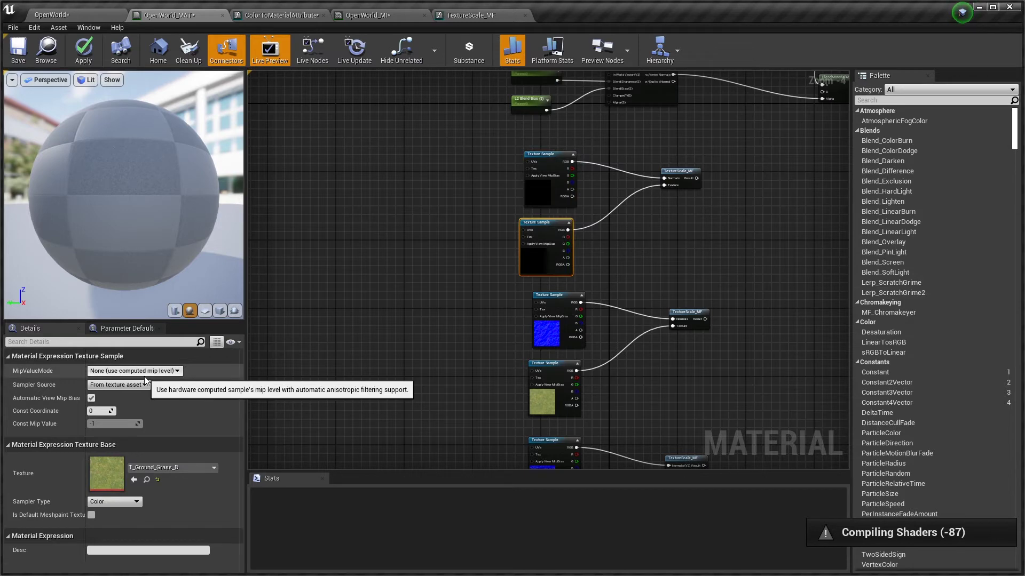
pyautogui.click(148, 469)
pyautogui.write('Basa')
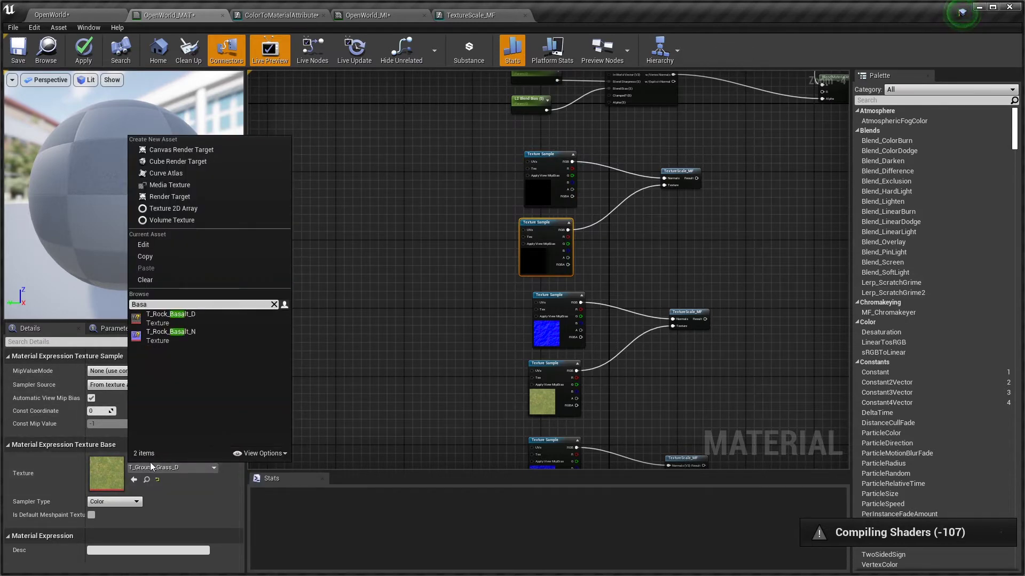
pyautogui.press('Down')
pyautogui.press('Return')
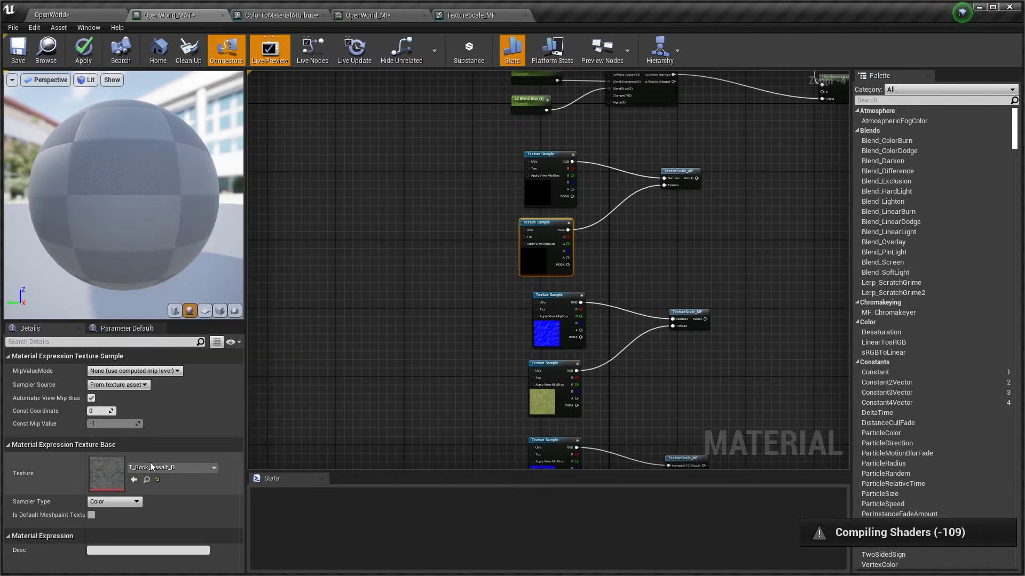
pyautogui.moveTo(487, 334); pyautogui.dragTo(424, 314, button='right')
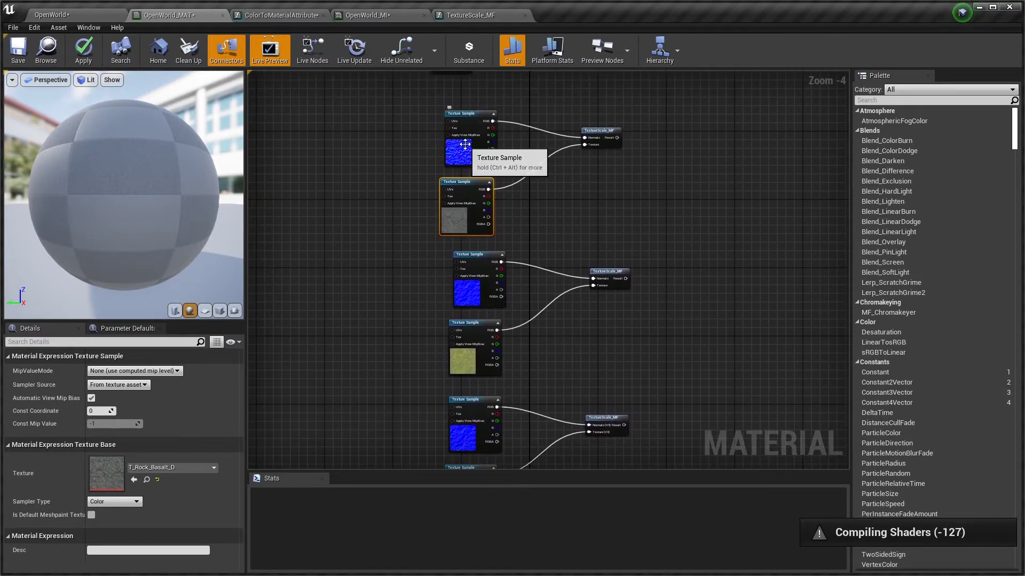
# Set the middle group's normal Texture Sample to T_Ground_Gravel_N
pyautogui.moveTo(427, 242); pyautogui.dragTo(439, 308, button='right')
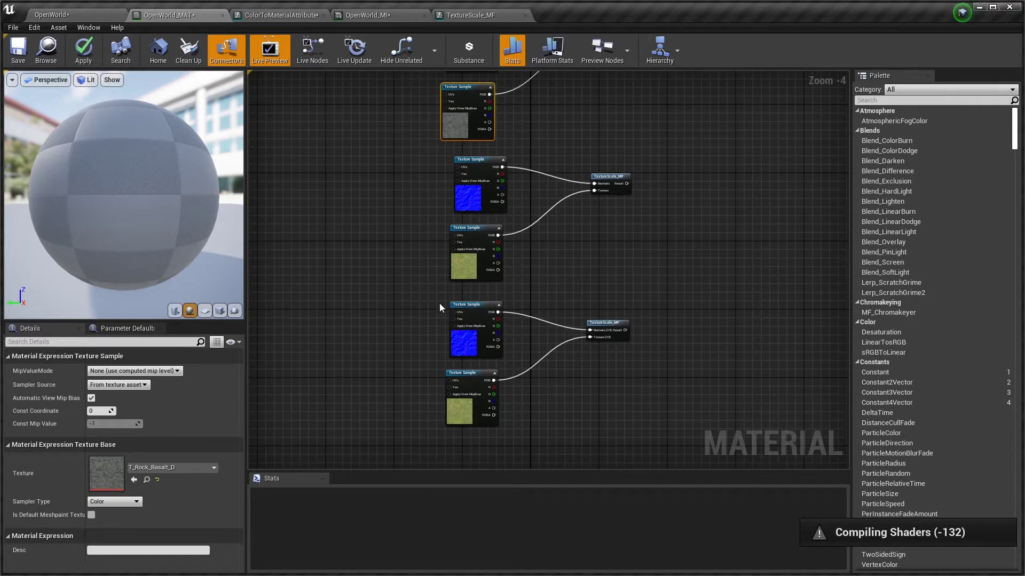
pyautogui.click(473, 181)
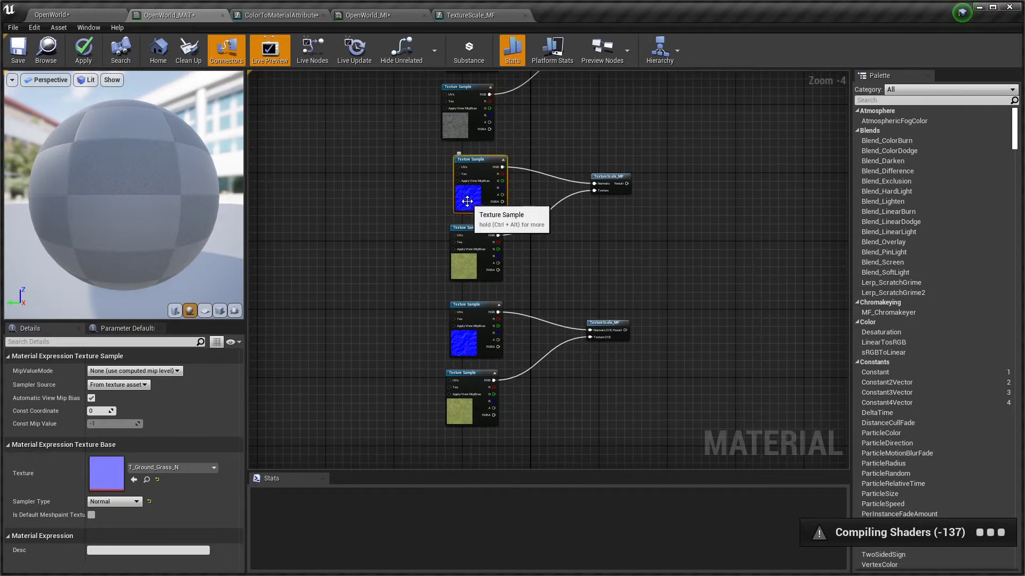
pyautogui.click(160, 467)
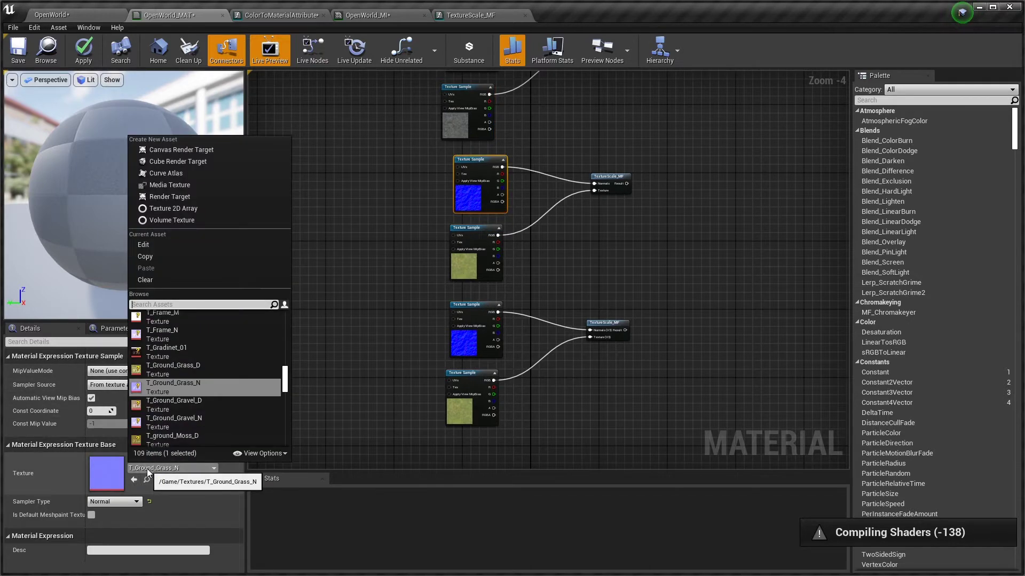
pyautogui.write('Sa')
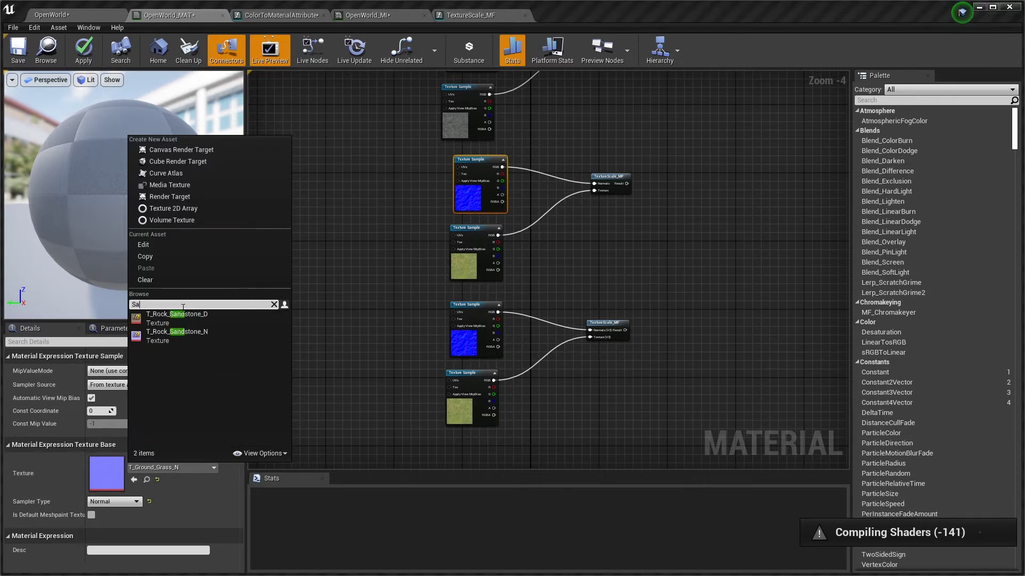
pyautogui.write('ndDir')
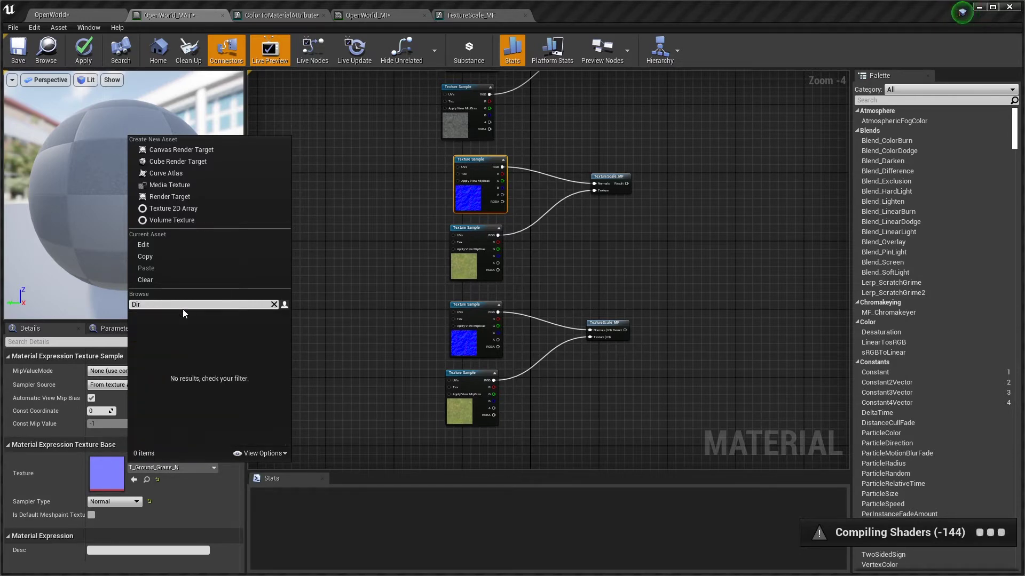
pyautogui.press('BackSpace')
pyautogui.press('BackSpace')
pyautogui.press('BackSpace')
pyautogui.write('Mud')
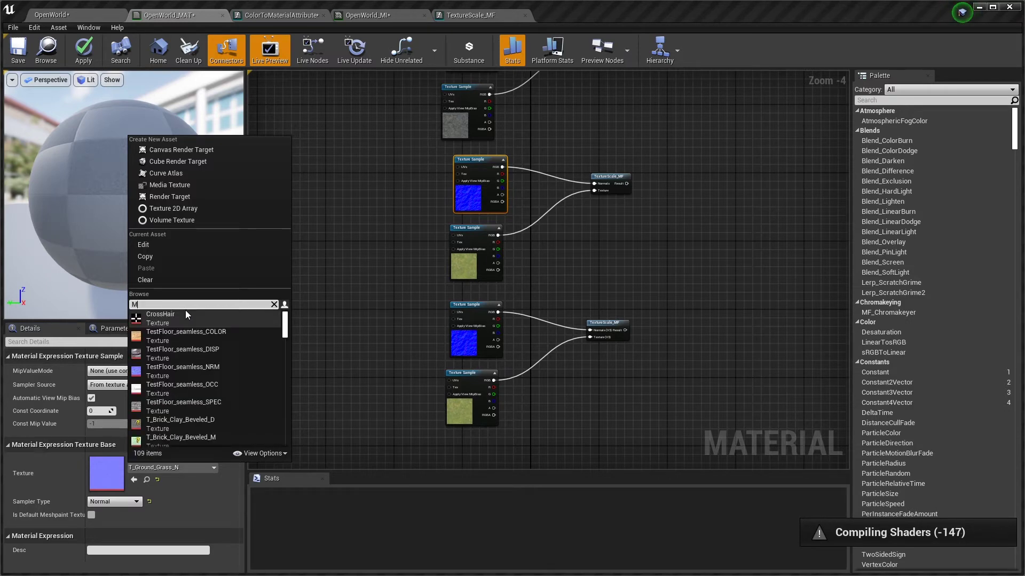
pyautogui.press('BackSpace')
pyautogui.press('BackSpace')
pyautogui.press('BackSpace')
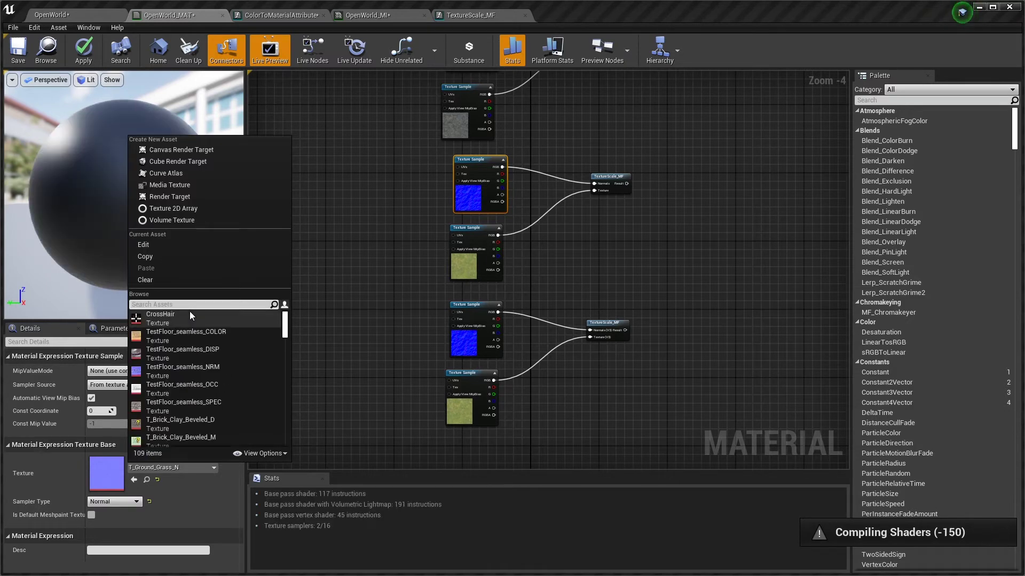
pyautogui.write('T_Grou')
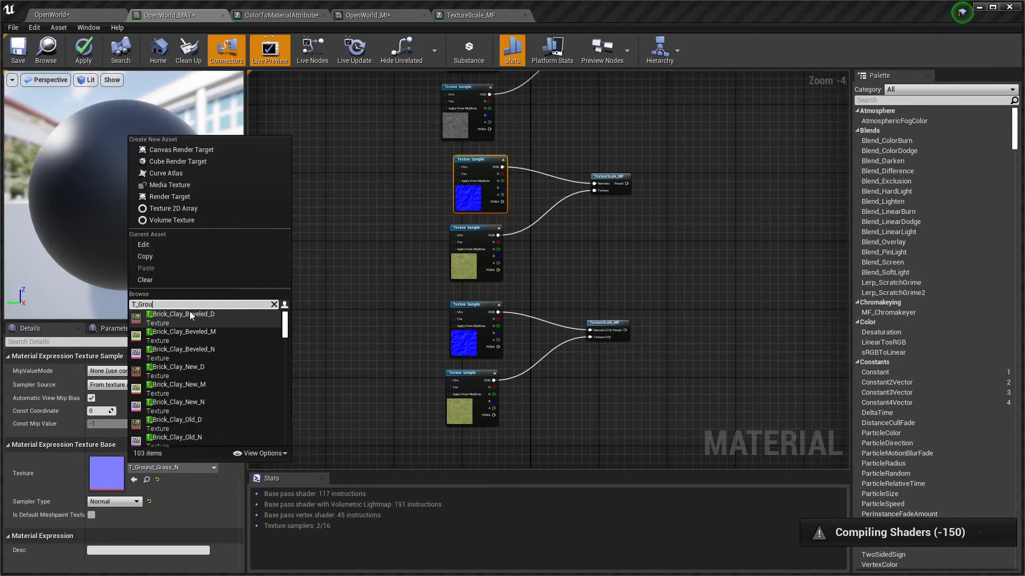
pyautogui.press('Down')
pyautogui.press('Down')
pyautogui.press('Down')
pyautogui.press('Down')
pyautogui.press('Down')
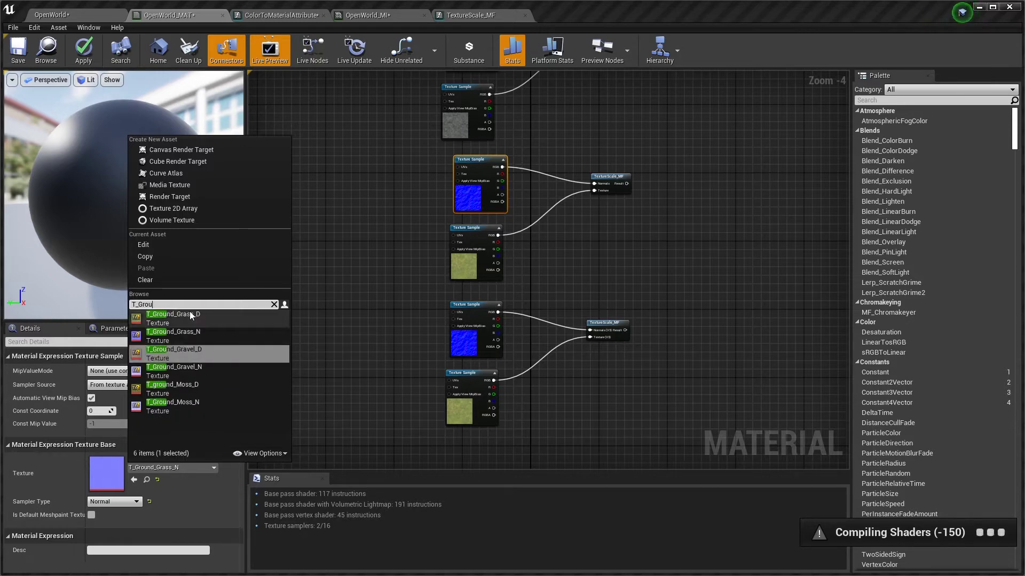
pyautogui.press('Down')
pyautogui.press('Up')
pyautogui.press('Up')
pyautogui.press('Up')
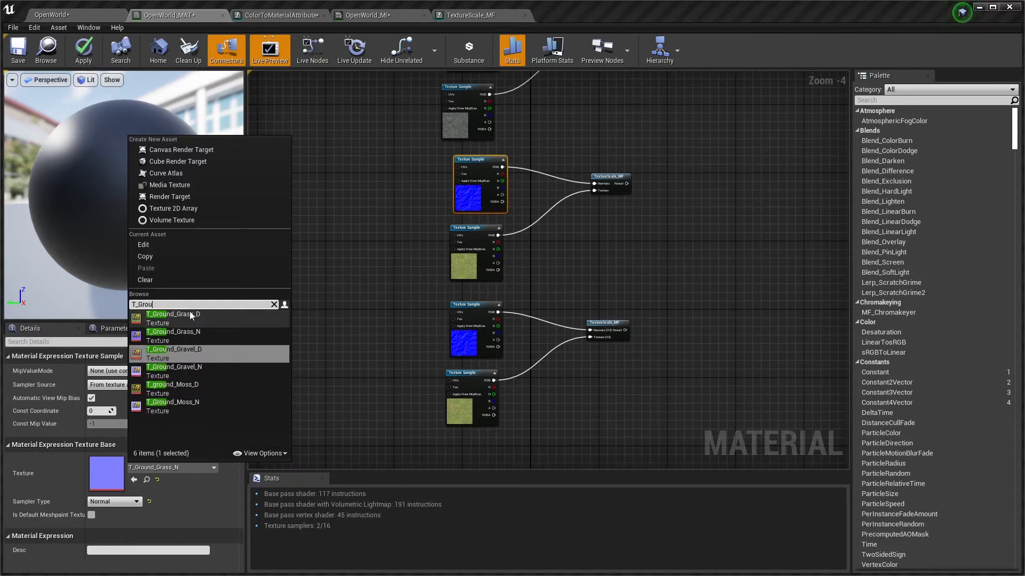
pyautogui.press('Down')
pyautogui.press('Return')
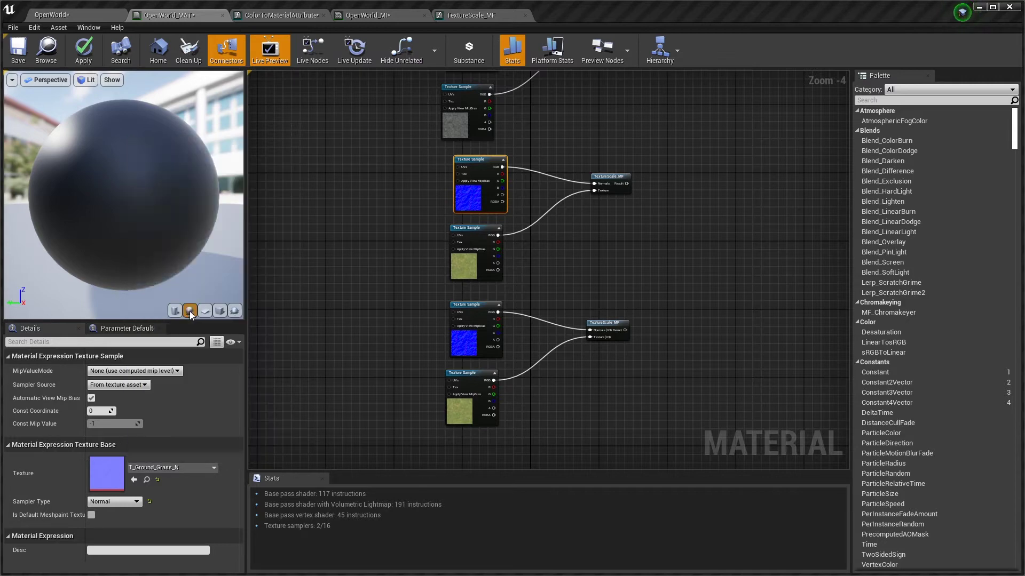
# Replace the grass colour texture in that group with T_Ground_Gravel_D
pyautogui.click(472, 253)
pyautogui.click(145, 468)
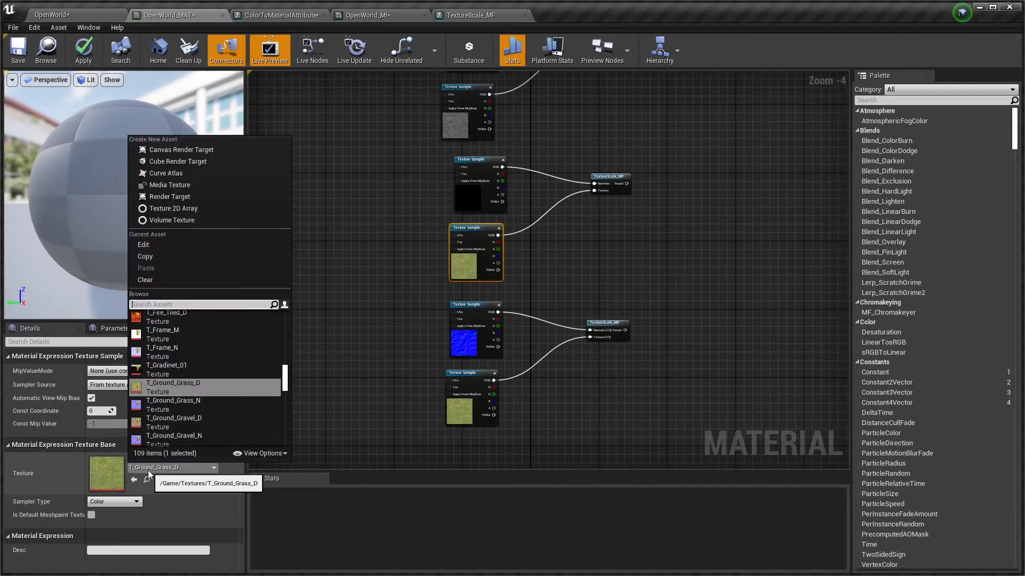
pyautogui.click(193, 423)
pyautogui.moveTo(350, 283); pyautogui.dragTo(261, 312, button='right')
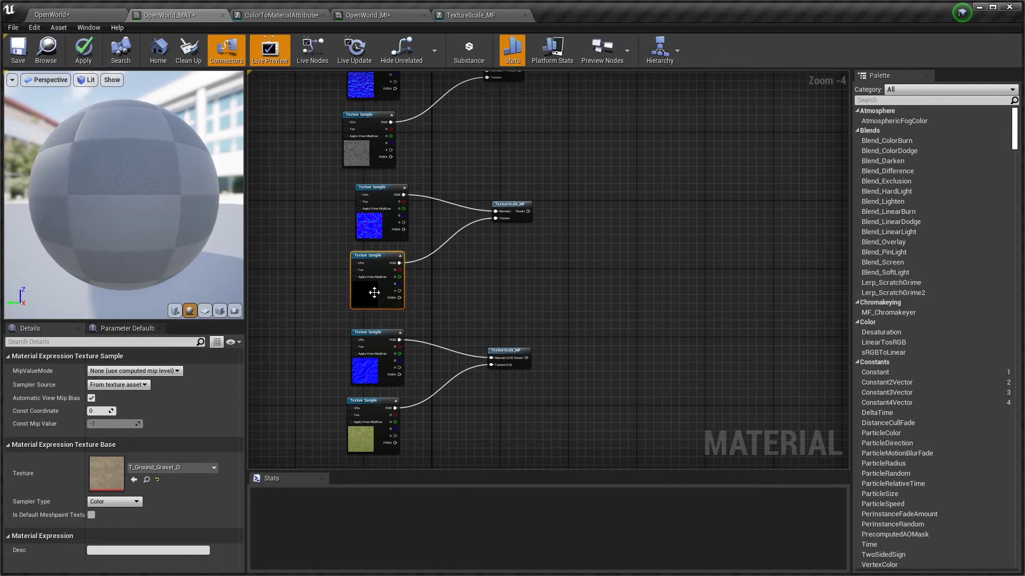
pyautogui.moveTo(487, 300); pyautogui.dragTo(467, 404, button='right')
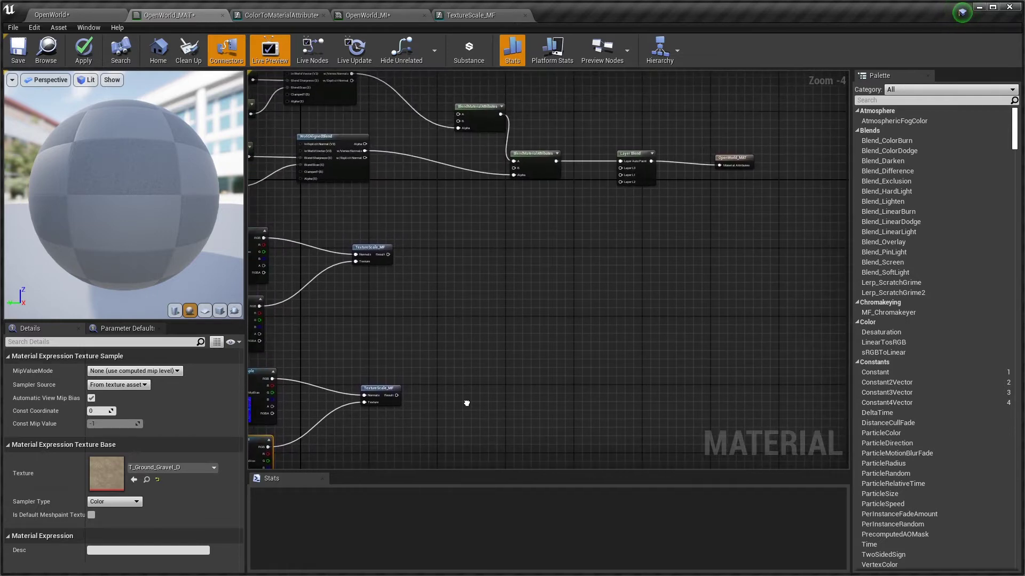
# Connect the TextureScale_MF Result pins to BlendMaterialAttributes inputs A and B
pyautogui.moveTo(410, 267); pyautogui.dragTo(435, 360, button='right')
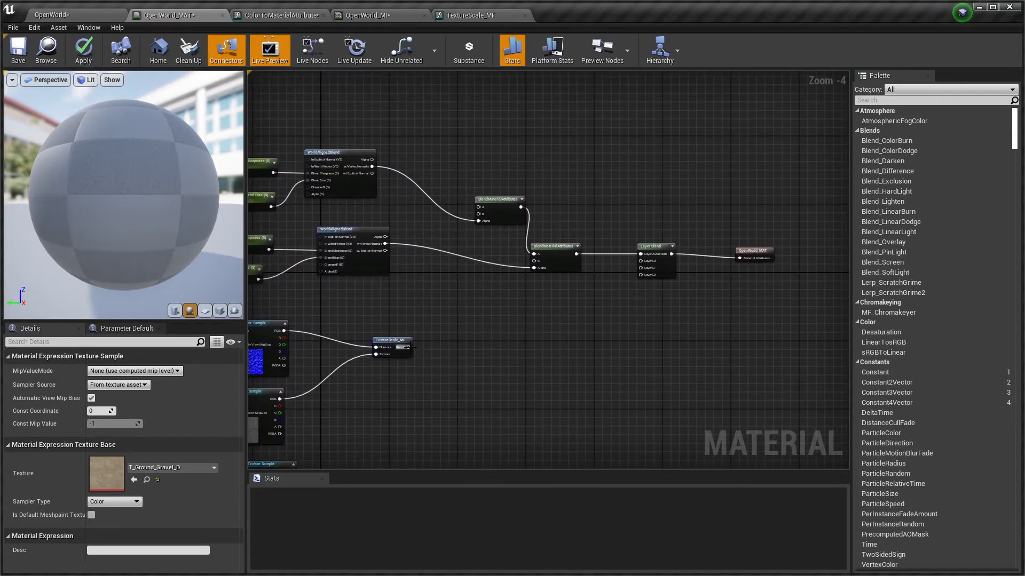
pyautogui.moveTo(408, 348); pyautogui.dragTo(479, 208)
pyautogui.moveTo(469, 292); pyautogui.dragTo(466, 259, button='right')
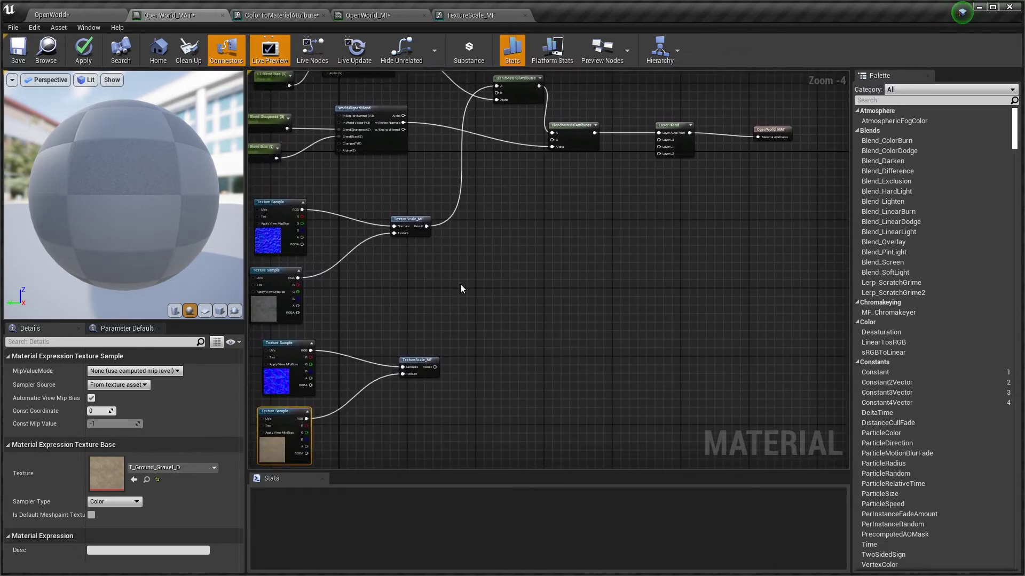
pyautogui.moveTo(435, 367); pyautogui.dragTo(498, 96)
pyautogui.moveTo(530, 276); pyautogui.dragTo(530, 271, button='right')
pyautogui.moveTo(435, 407); pyautogui.dragTo(555, 294)
# Save and compile OpenWorld_MAT, then rotate the preview sphere to check the rock
pyautogui.scroll(-2, 559, 386)
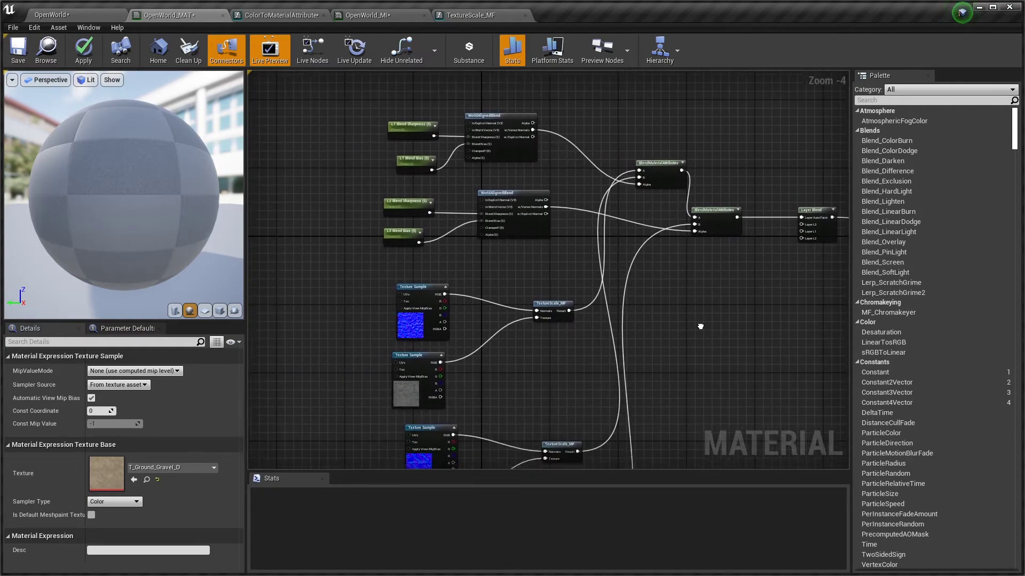
pyautogui.moveTo(706, 306); pyautogui.dragTo(583, 276, button='right')
pyautogui.scroll(1, 582, 276)
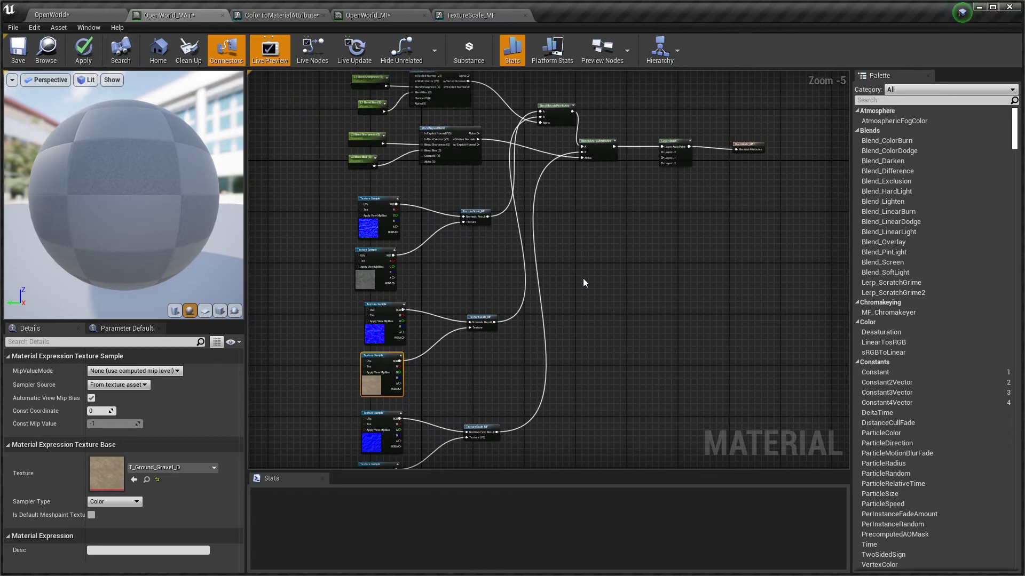
pyautogui.hotkey('ctrl', 's')
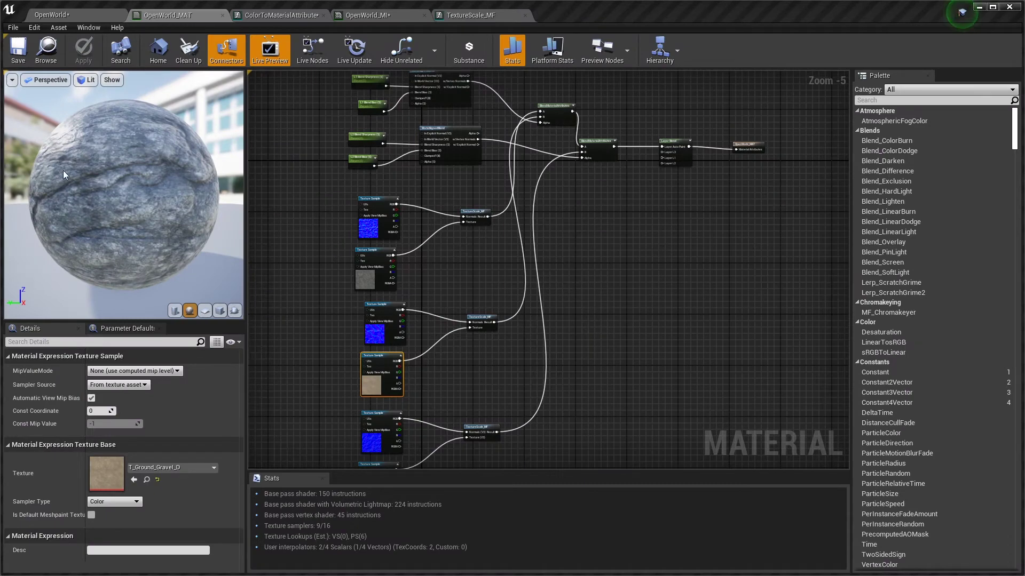
pyautogui.moveTo(107, 180); pyautogui.dragTo(116, 144)
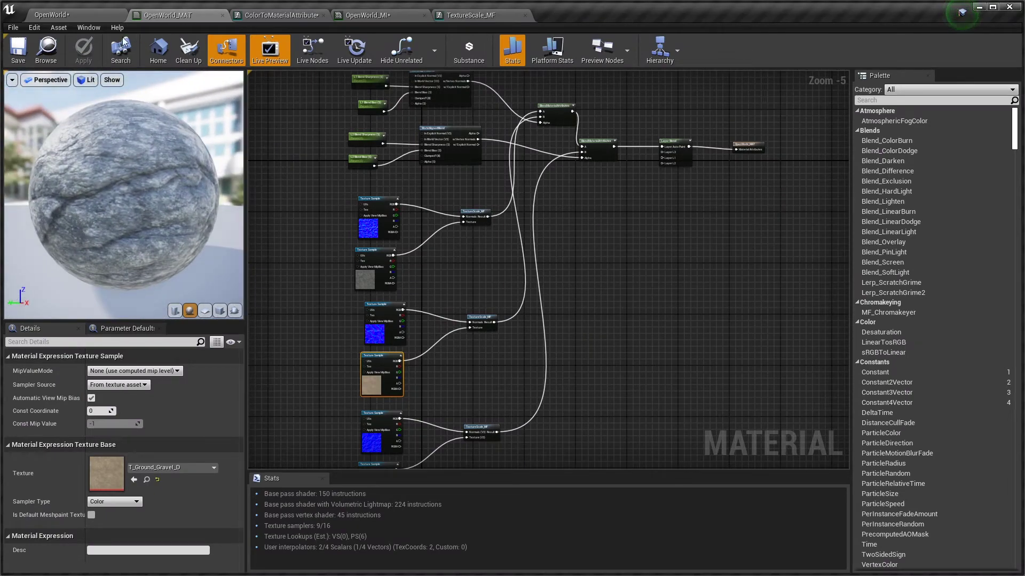
pyautogui.click(72, 12)
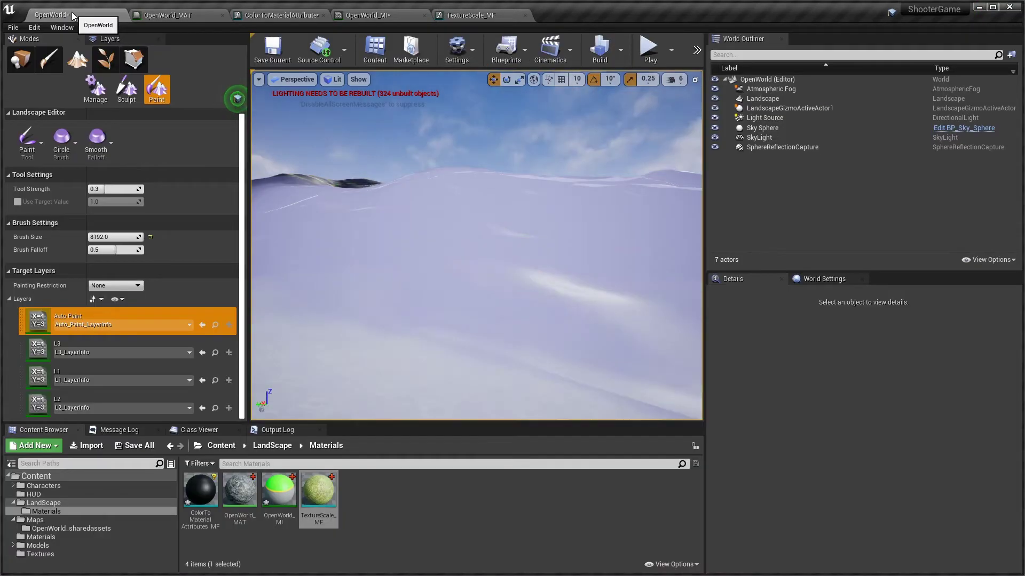
# Fly over the OpenWorld landscape and switch the Modes panel to Place
pyautogui.moveTo(488, 267); pyautogui.dragTo(514, 255, button='right')
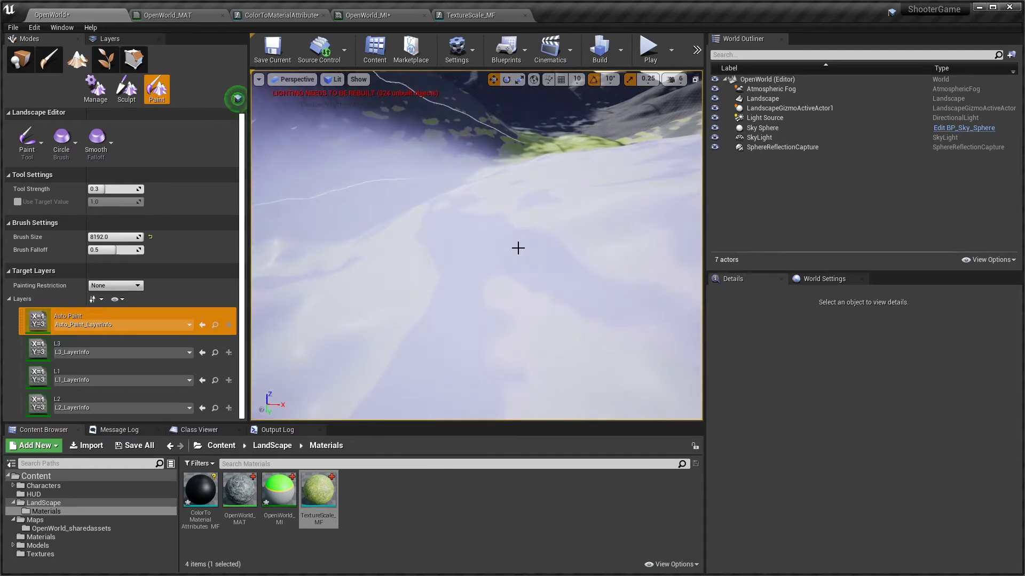
pyautogui.click(20, 60)
pyautogui.moveTo(477, 246); pyautogui.dragTo(523, 197, button='right')
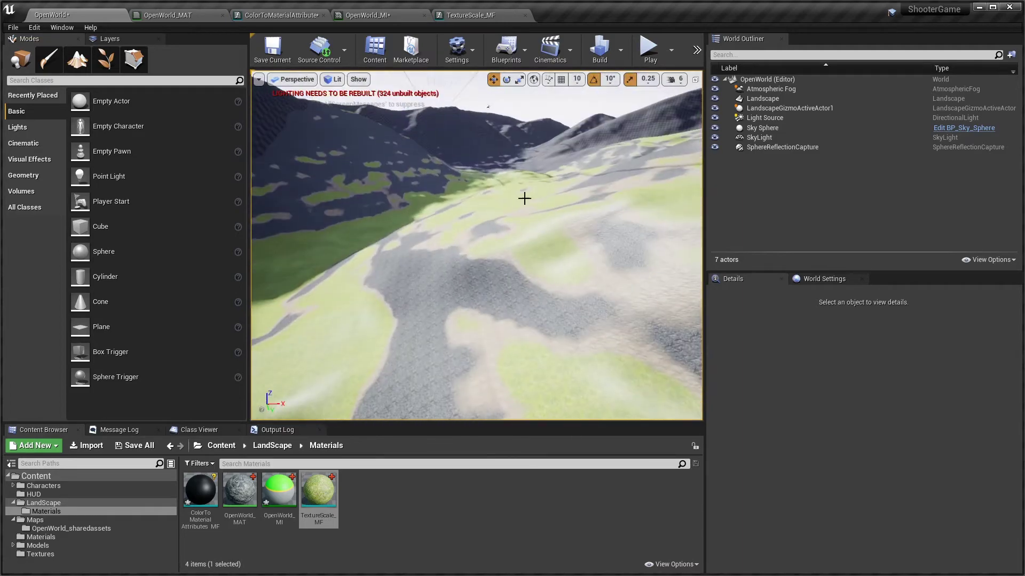
pyautogui.click(648, 53)
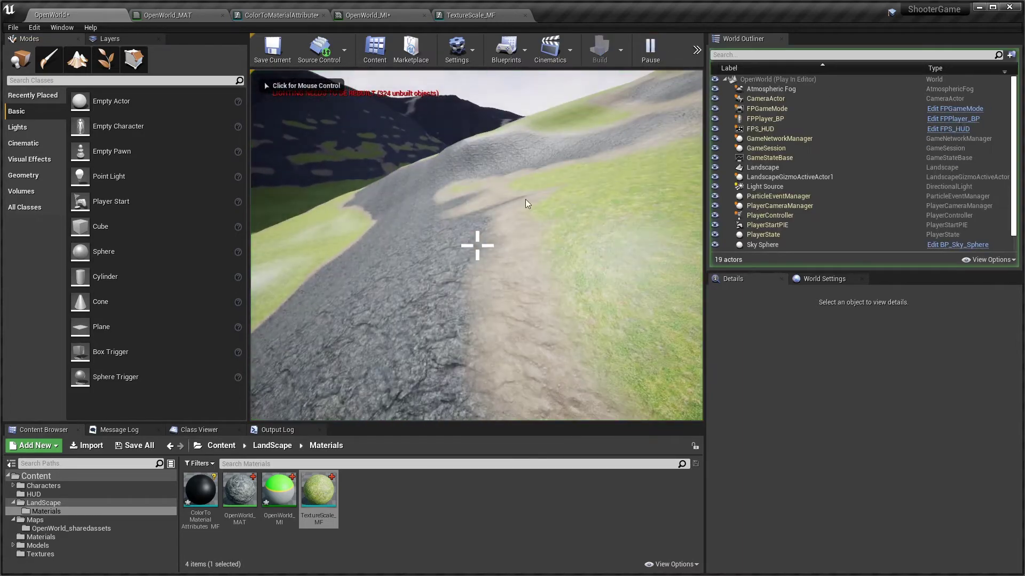
# Walk the player across the grassy slopes to the rocky hill, then end the session
pyautogui.click(551, 201)
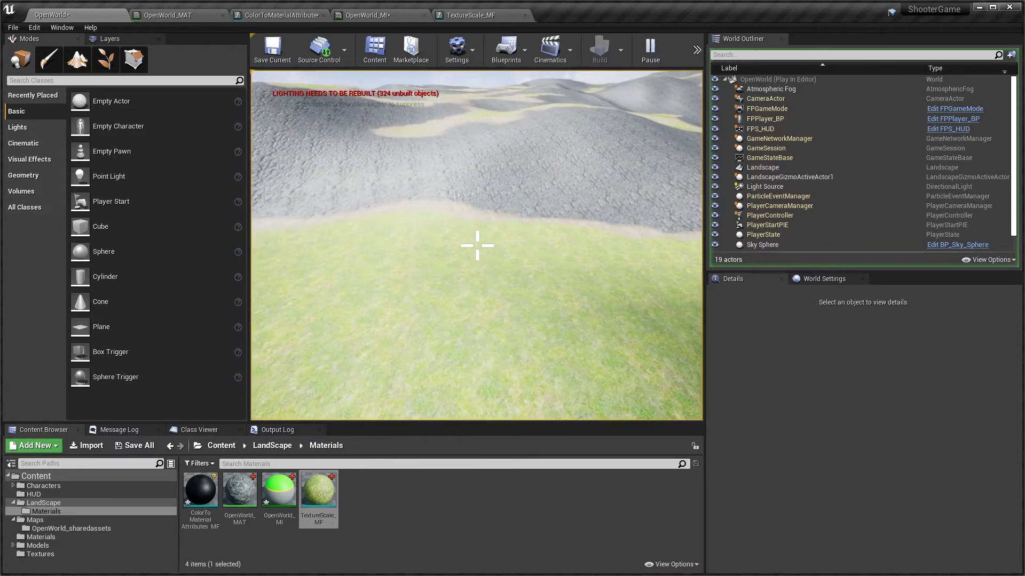
pyautogui.press('s')
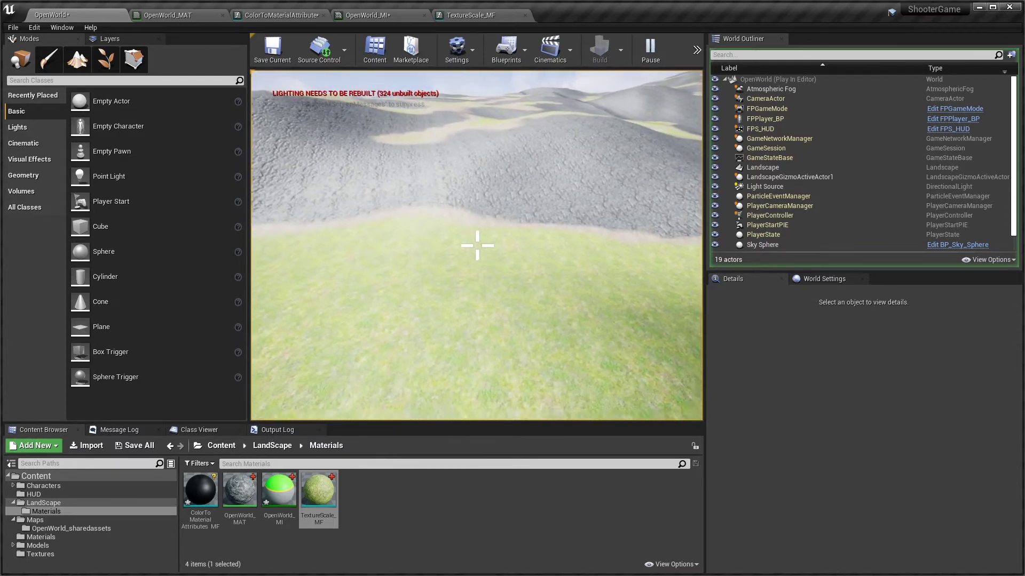
pyautogui.press('w')
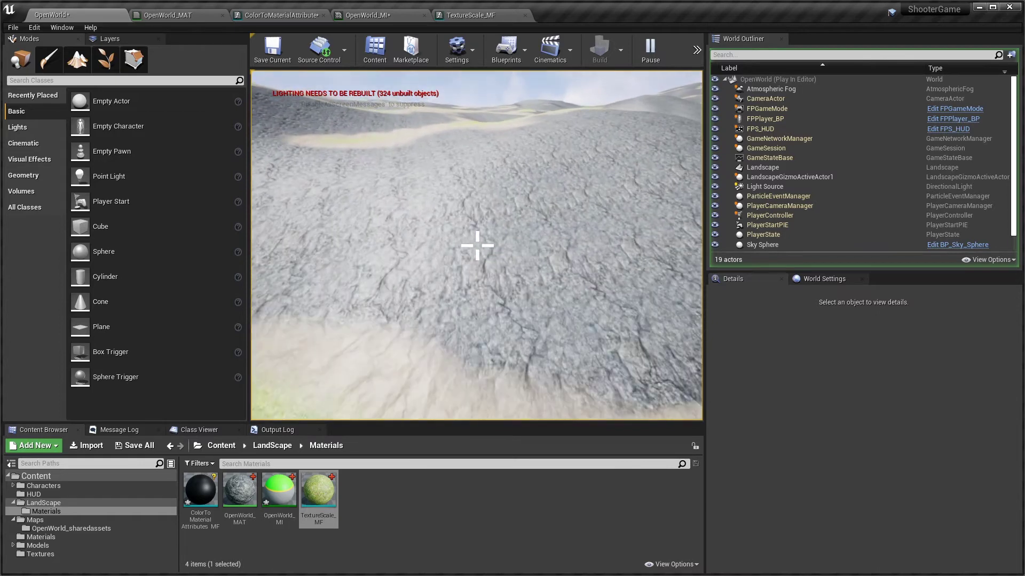
pyautogui.press('s')
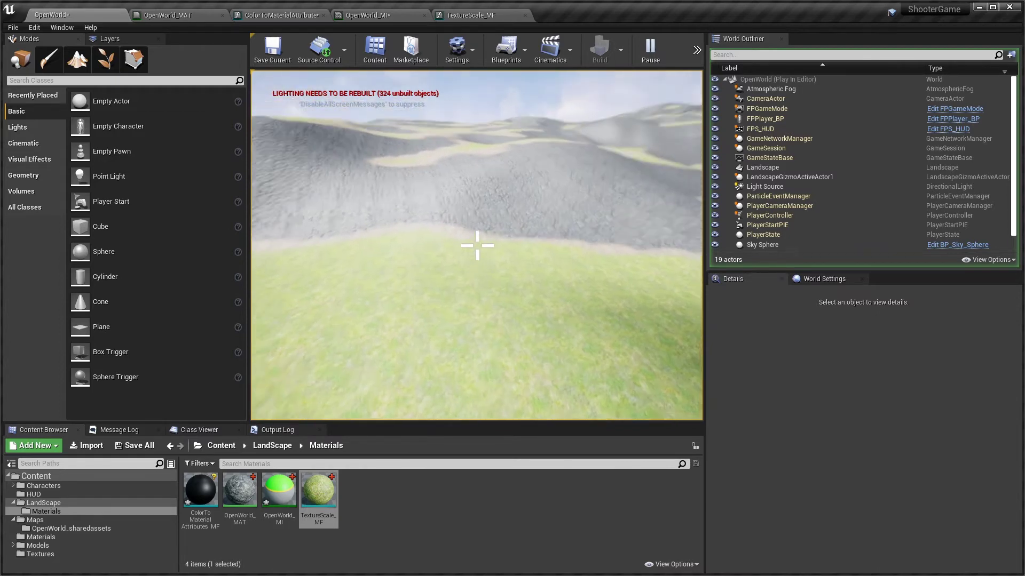
pyautogui.press('s')
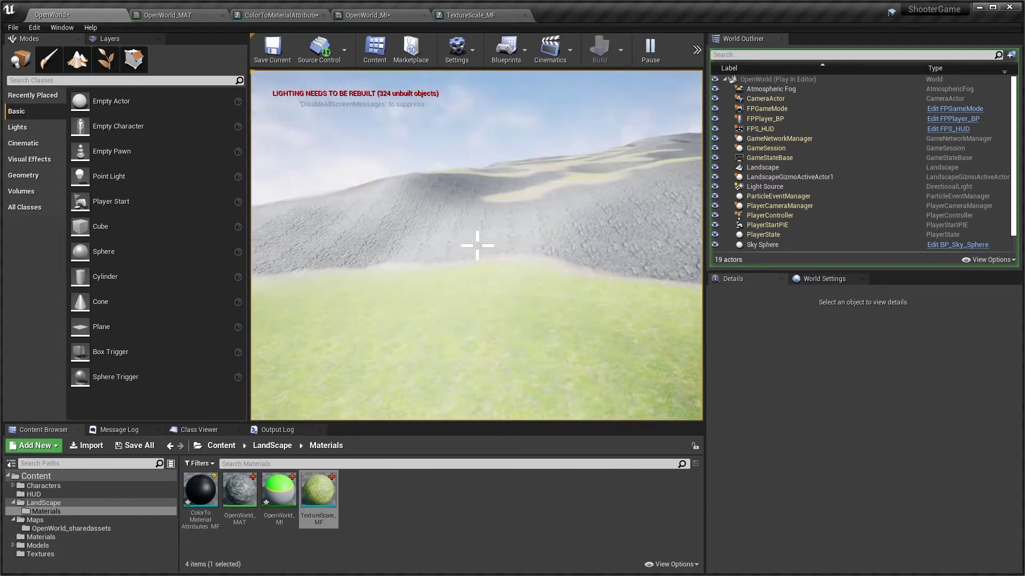
pyautogui.press('w')
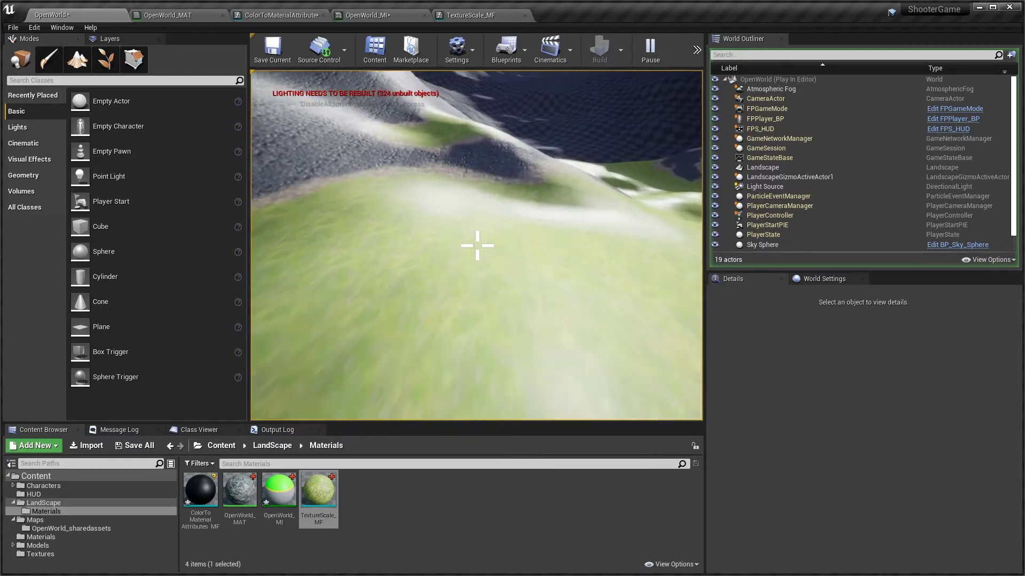
pyautogui.press('w')
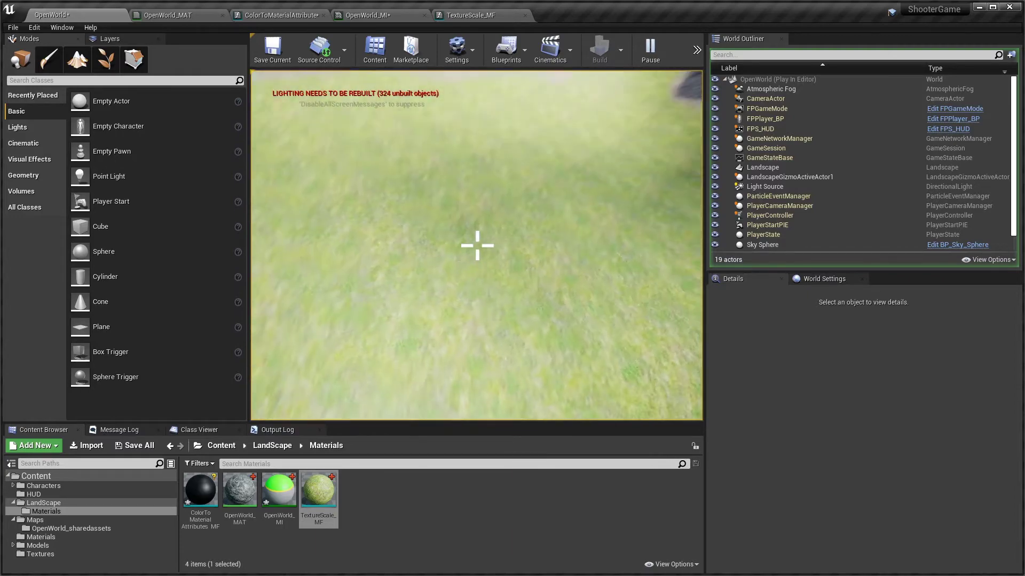
pyautogui.press('w')
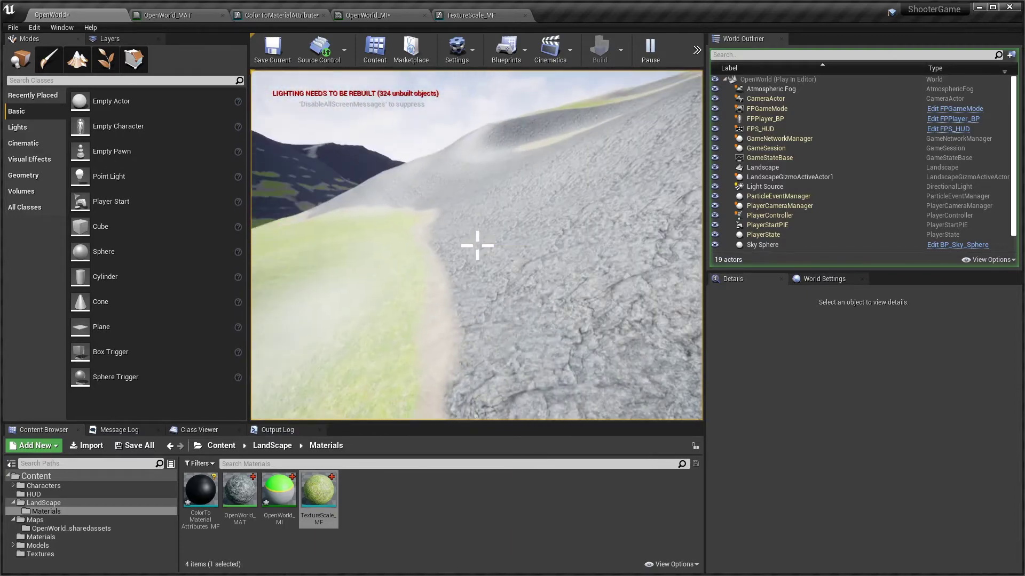
pyautogui.press('Escape')
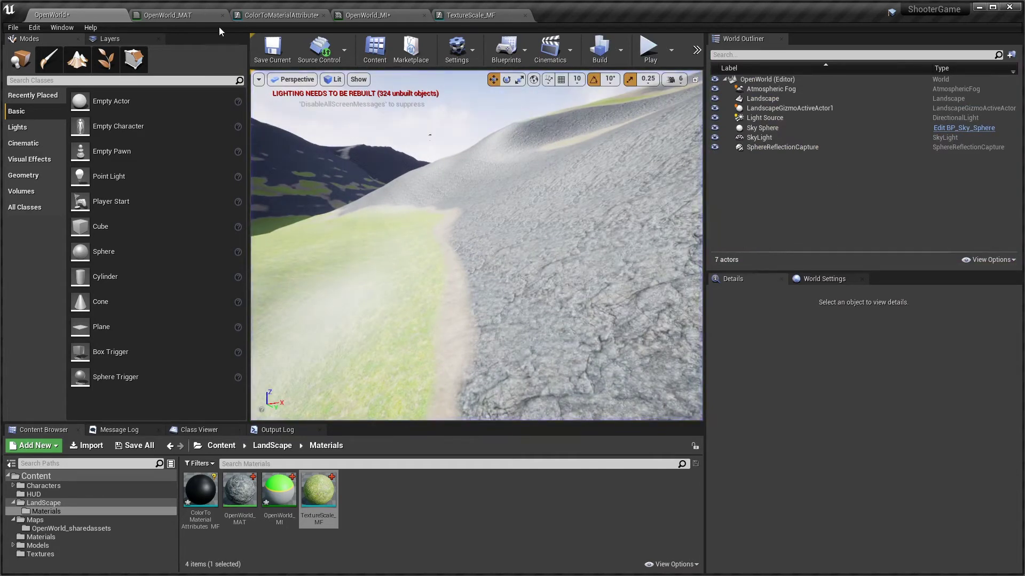
pyautogui.click(190, 17)
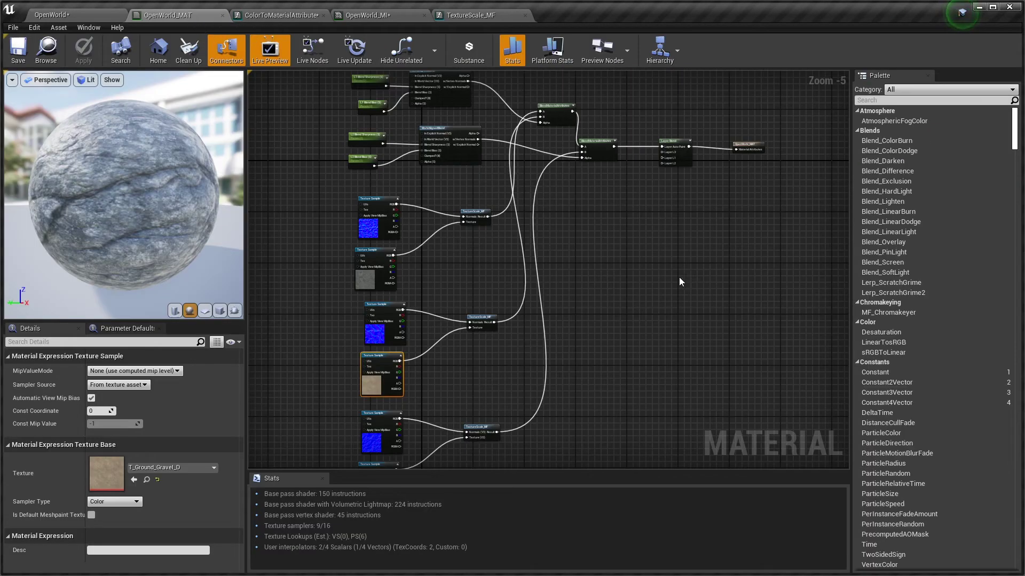
# Close the ColorToMaterialAttributes_MF tab and bring up the TextureScale_MF function graph
pyautogui.scroll(3, 679, 277)
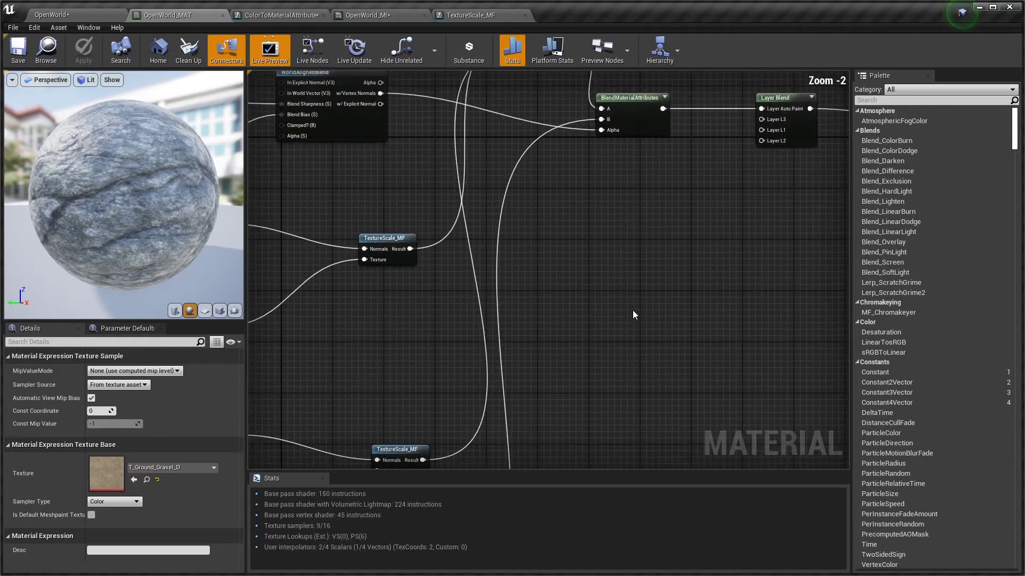
pyautogui.moveTo(705, 265); pyautogui.dragTo(706, 371, button='right')
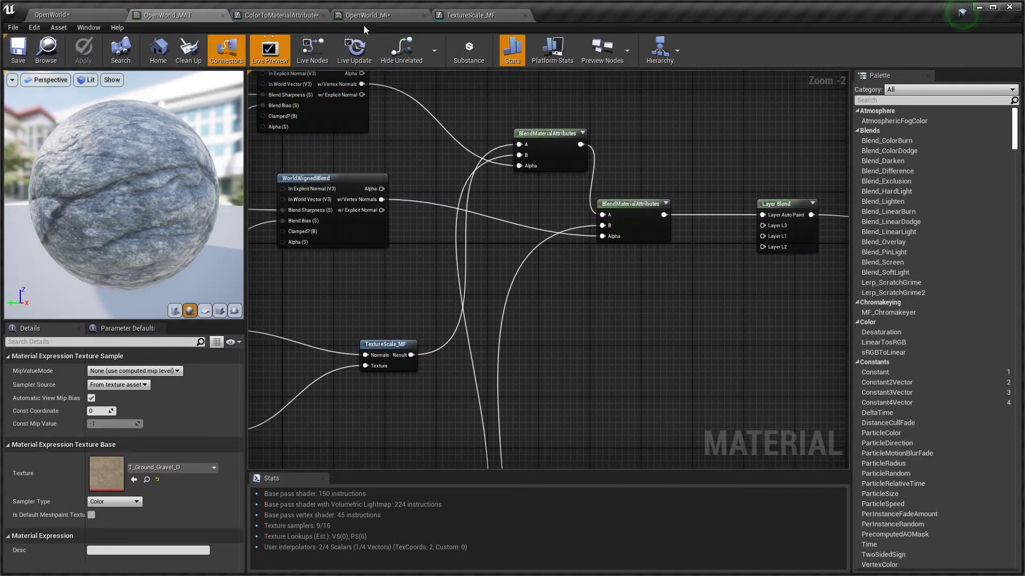
pyautogui.click(281, 15)
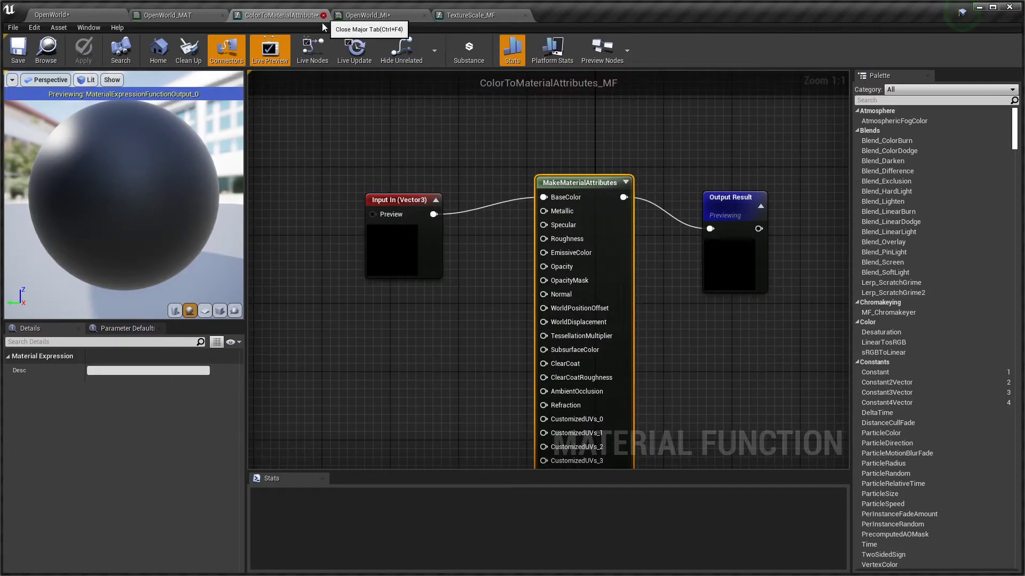
pyautogui.click(324, 15)
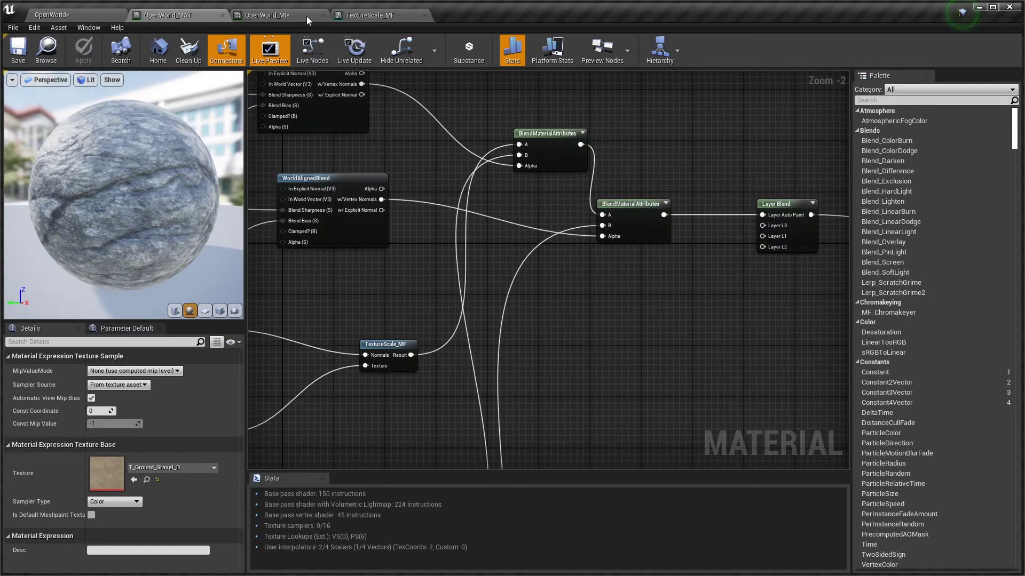
pyautogui.click(392, 19)
# Add a Constant of 0 and wire it into the Metallic input of MakeMaterialAttributes
pyautogui.moveTo(634, 267); pyautogui.dragTo(530, 277, button='right')
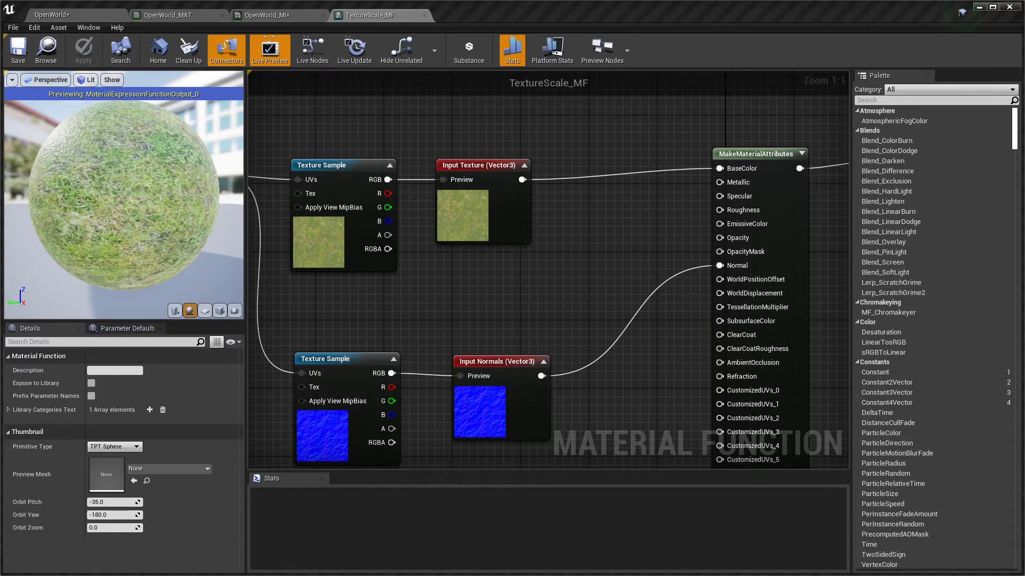
pyautogui.moveTo(665, 233); pyautogui.dragTo(565, 235, button='right')
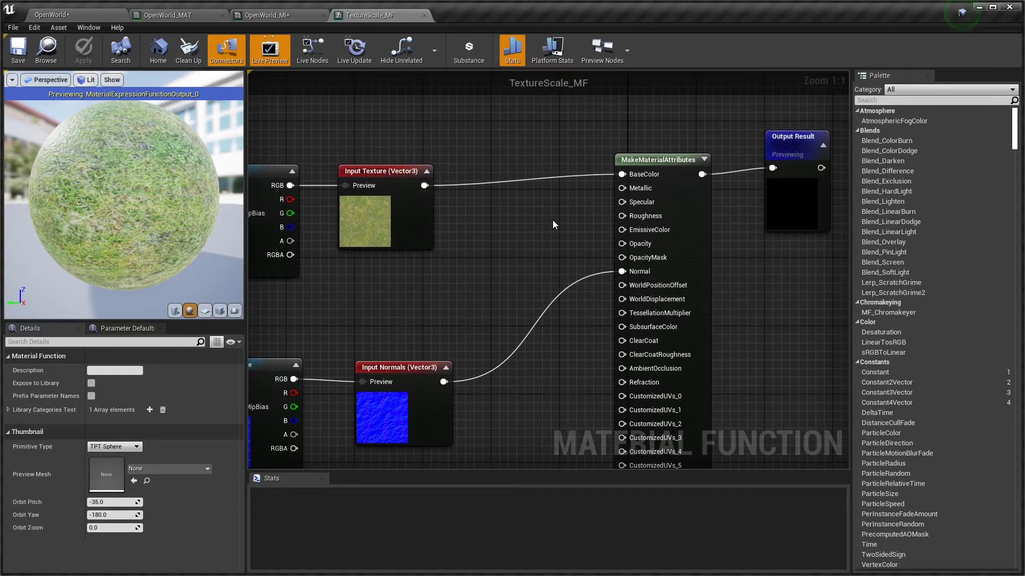
pyautogui.click(538, 215)
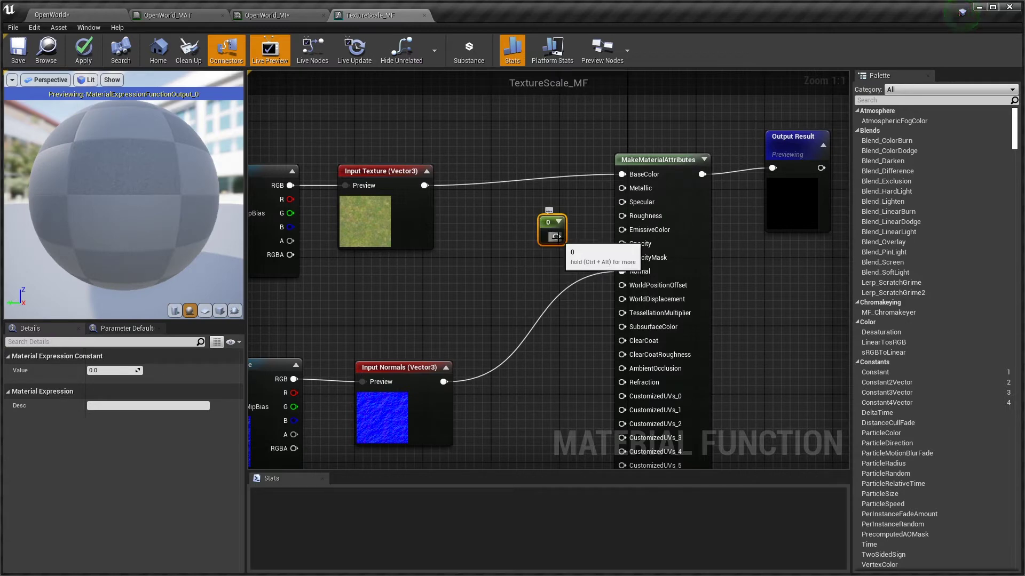
pyautogui.moveTo(556, 236); pyautogui.dragTo(623, 187)
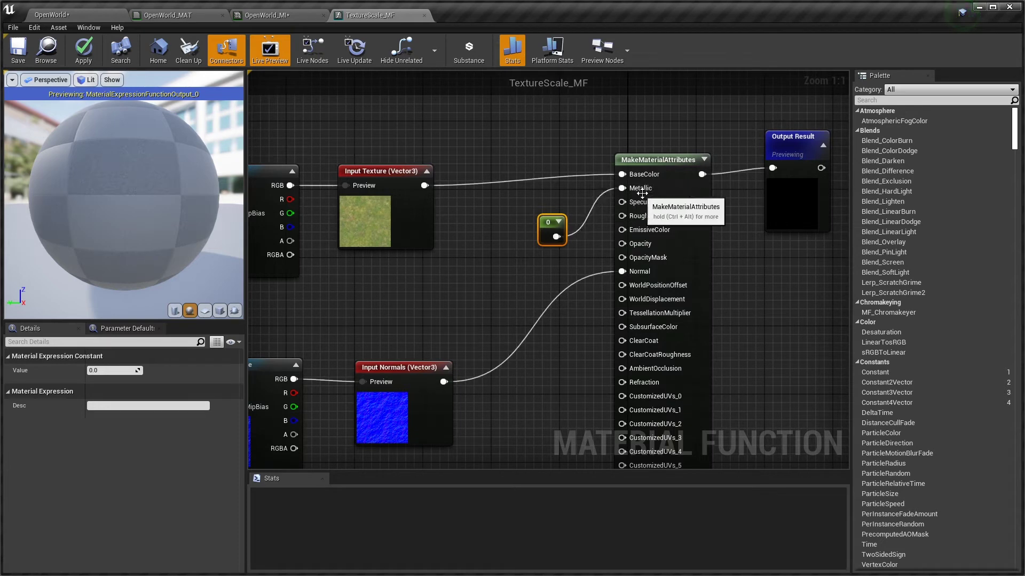
pyautogui.click(115, 371)
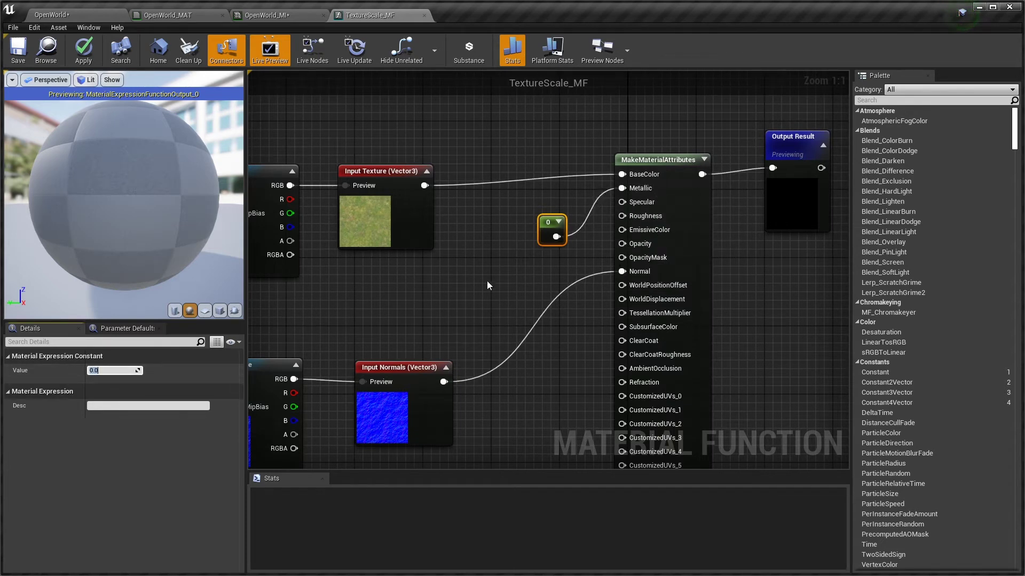
pyautogui.moveTo(541, 222); pyautogui.dragTo(514, 201)
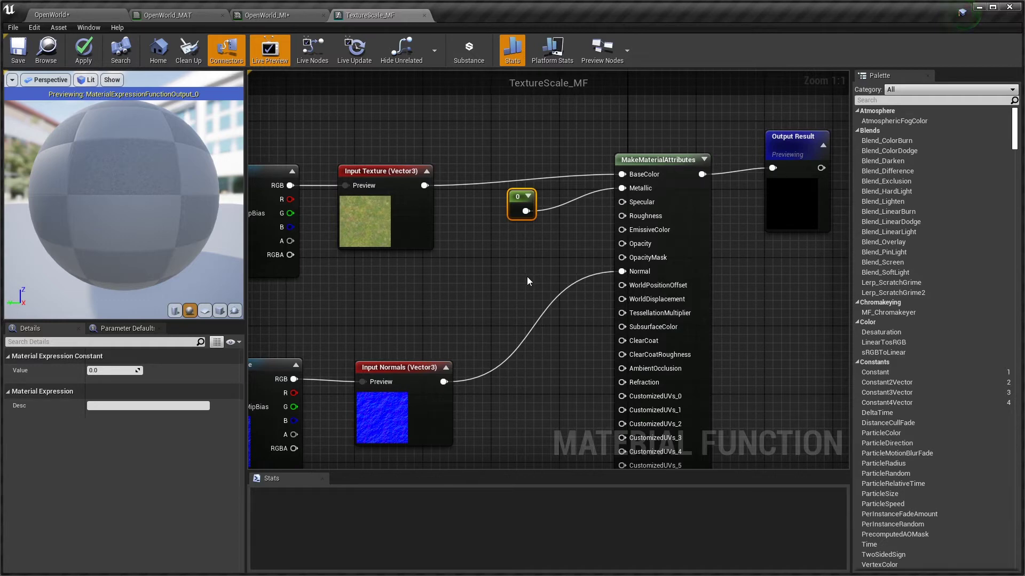
# Add a Constant of 1 wired into Roughness and apply the function changes
pyautogui.click(519, 252)
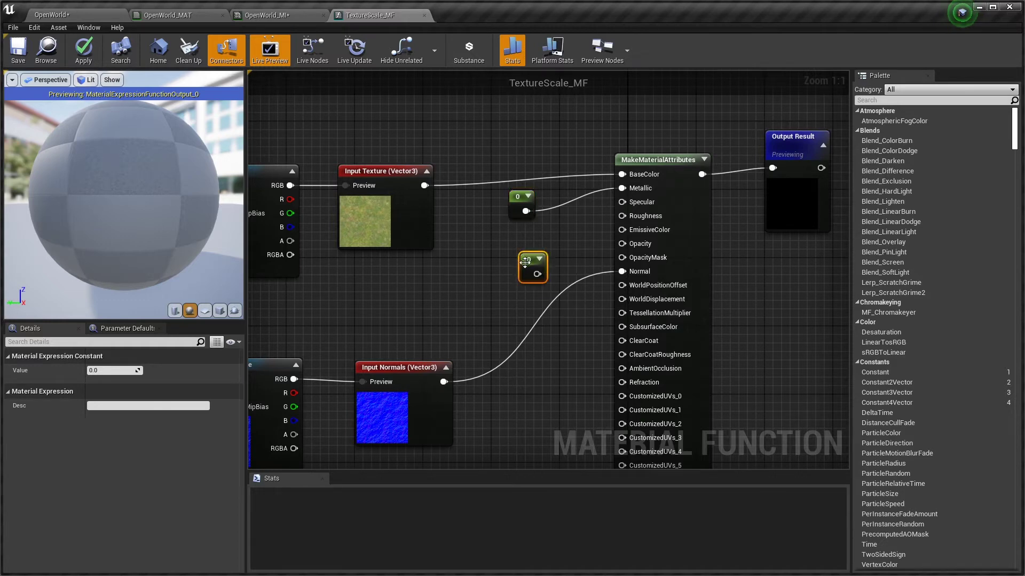
pyautogui.click(115, 370)
pyautogui.write('1')
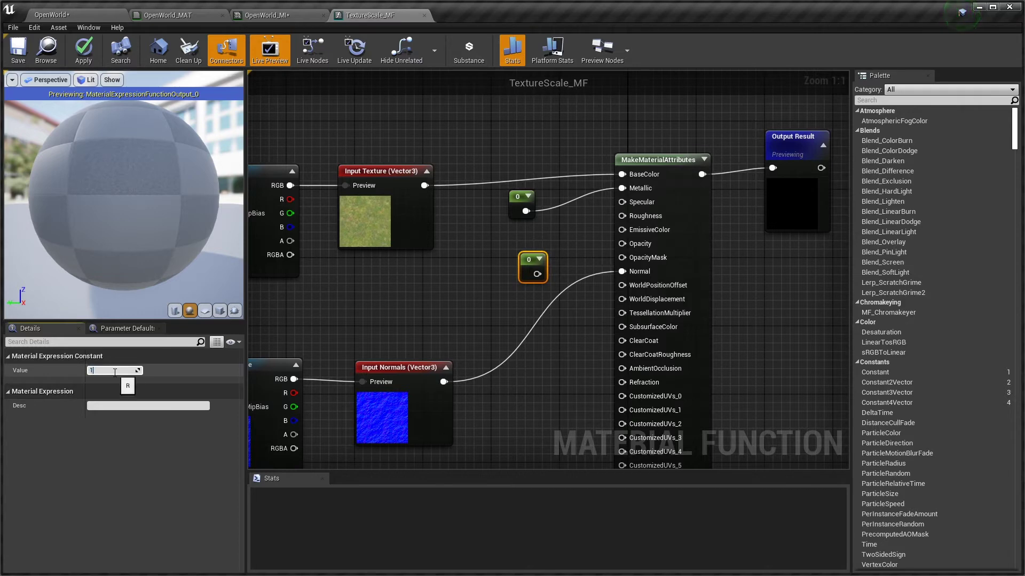
pyautogui.click(406, 328)
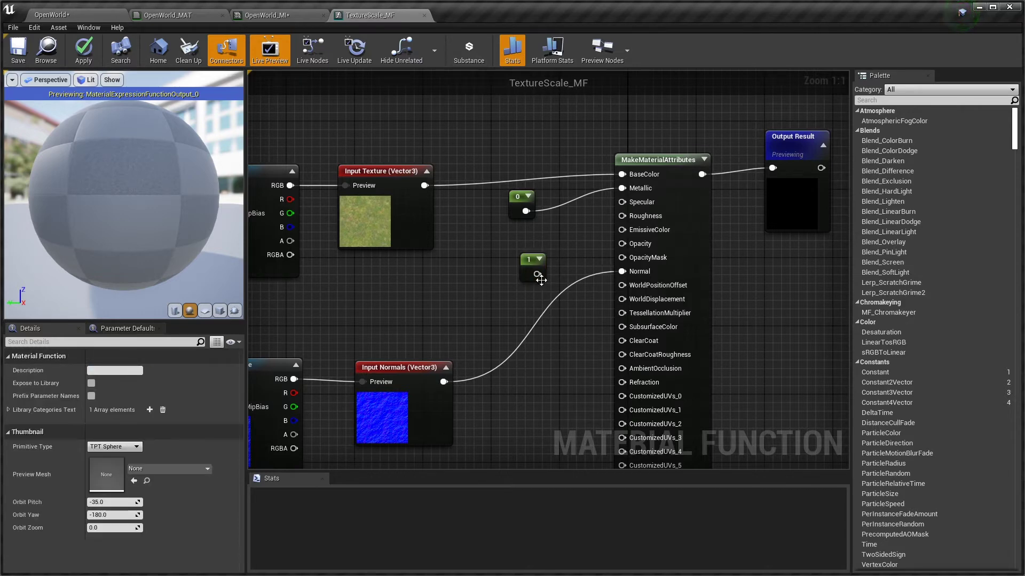
pyautogui.moveTo(537, 273); pyautogui.dragTo(623, 216)
pyautogui.click(25, 55)
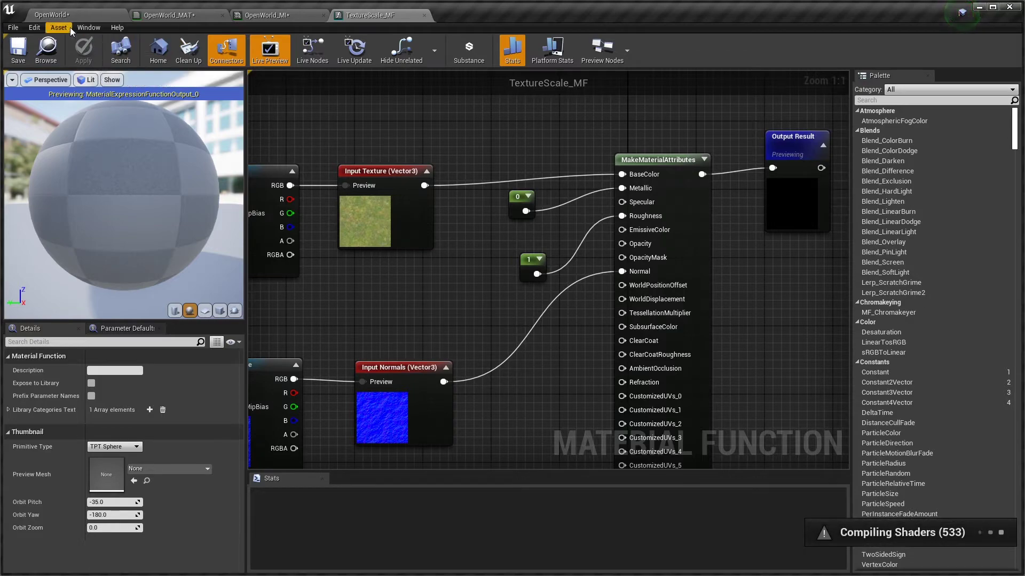
pyautogui.click(63, 15)
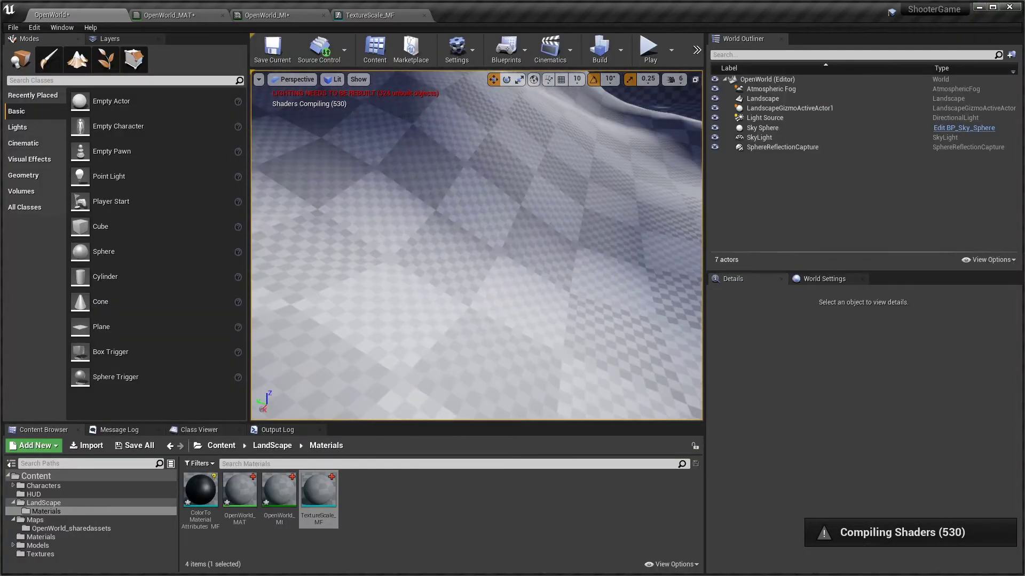
# Tilt the viewport down onto the landscape and start a Play In Editor session with Alt+P
pyautogui.moveTo(435, 236); pyautogui.dragTo(434, 235, button='right')
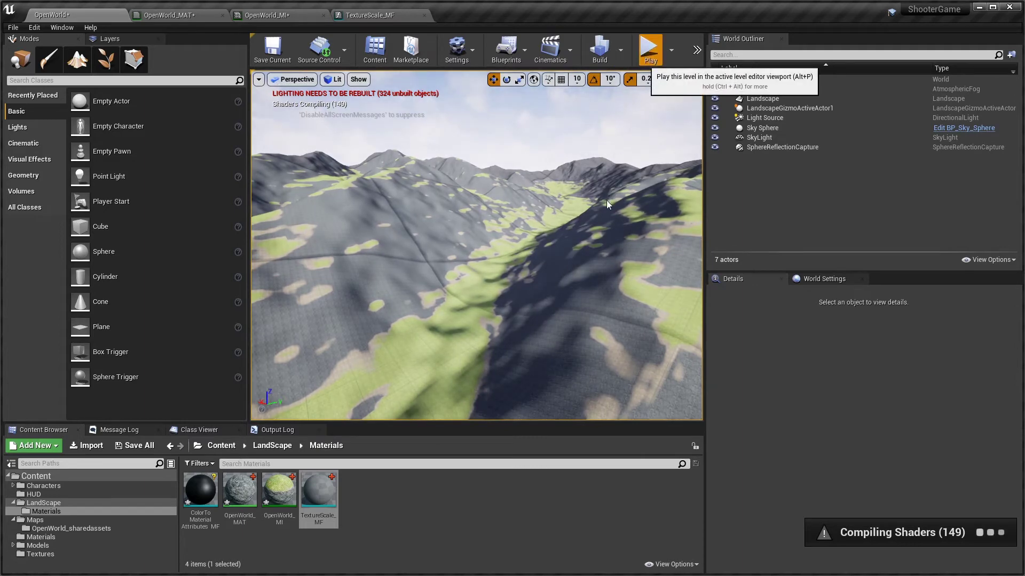
pyautogui.hotkey('alt', 'p')
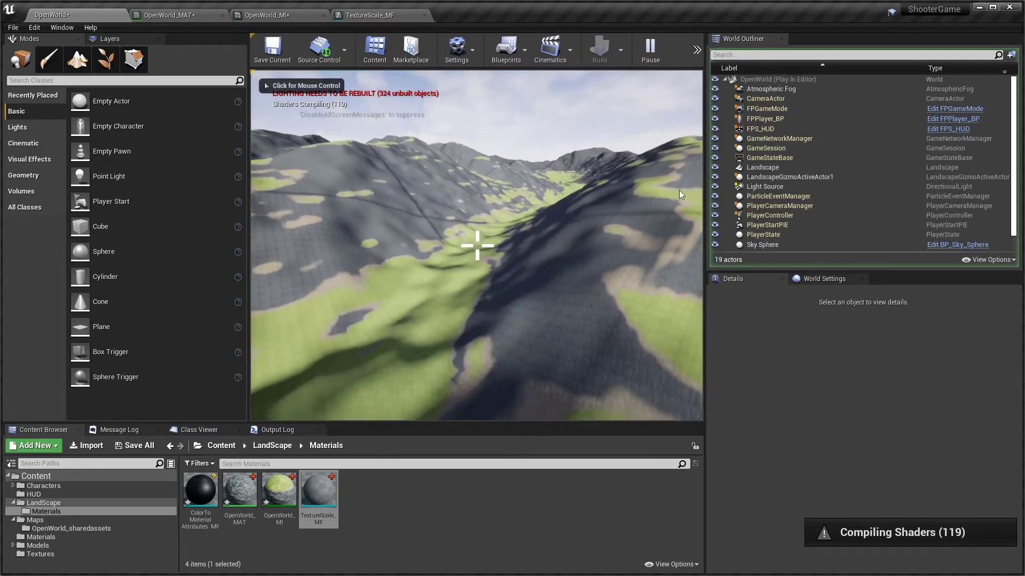
pyautogui.click(498, 249)
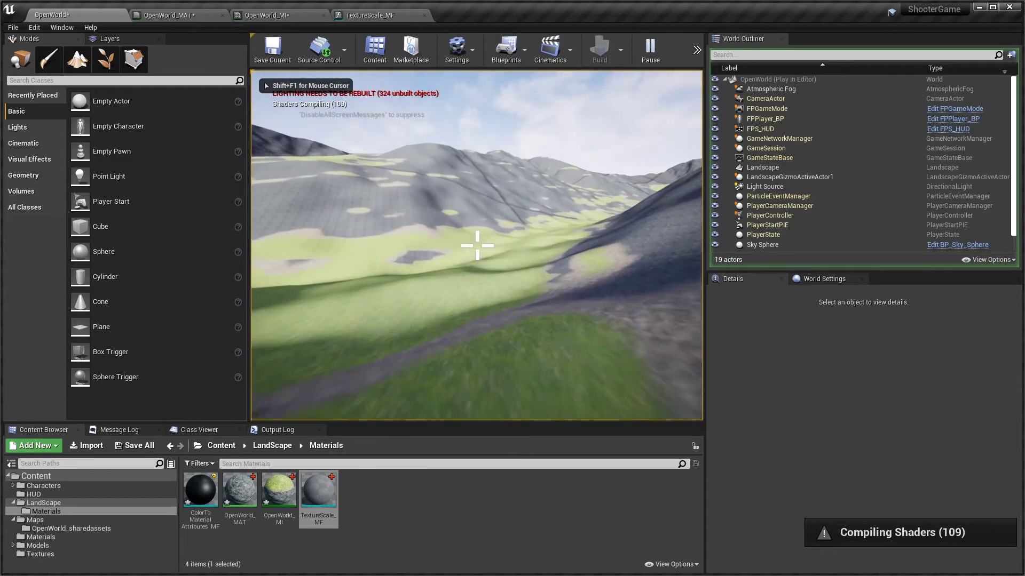
pyautogui.press('w')
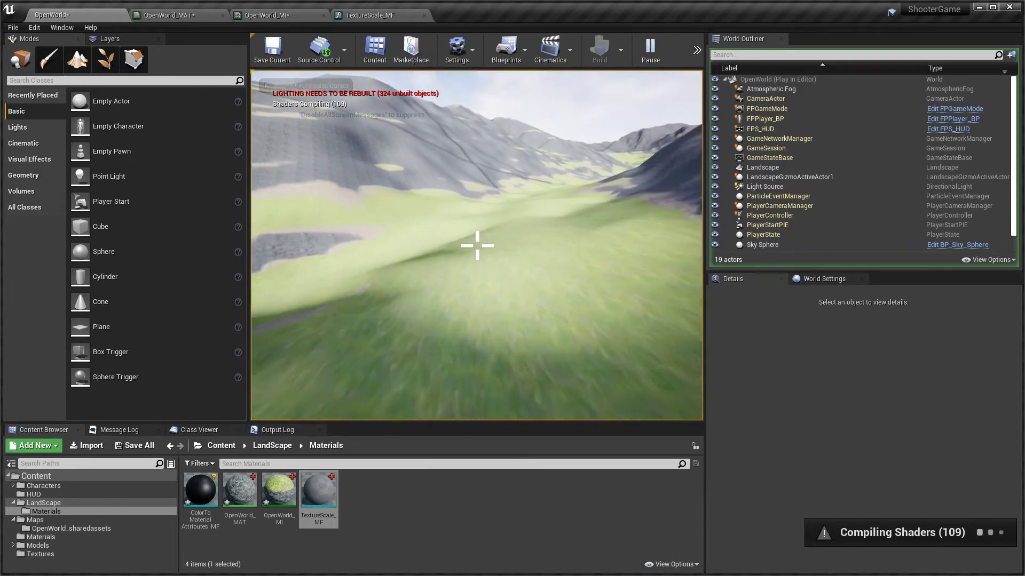
pyautogui.press('w')
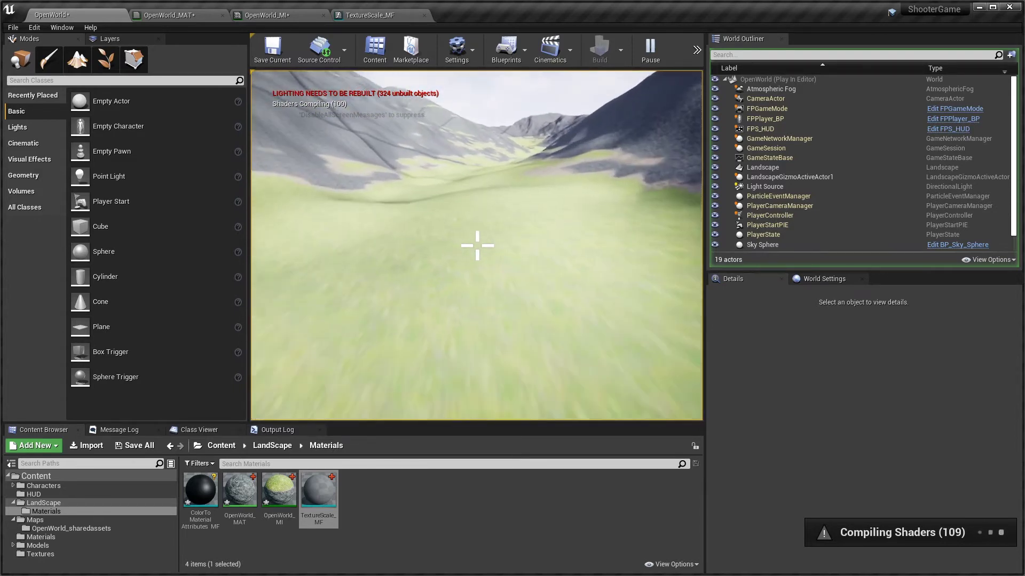
pyautogui.press('w')
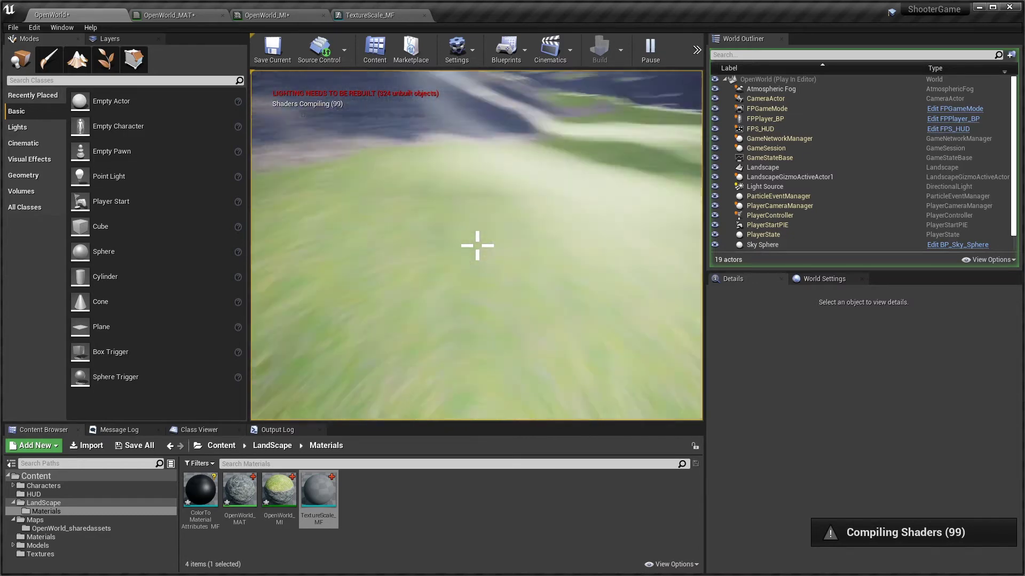
pyautogui.press('w')
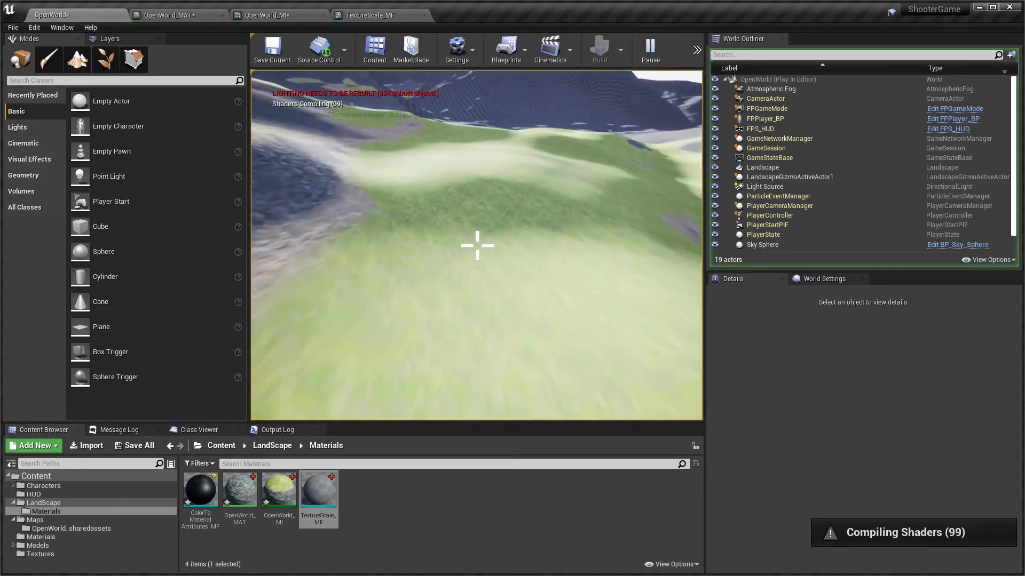
pyautogui.press('w')
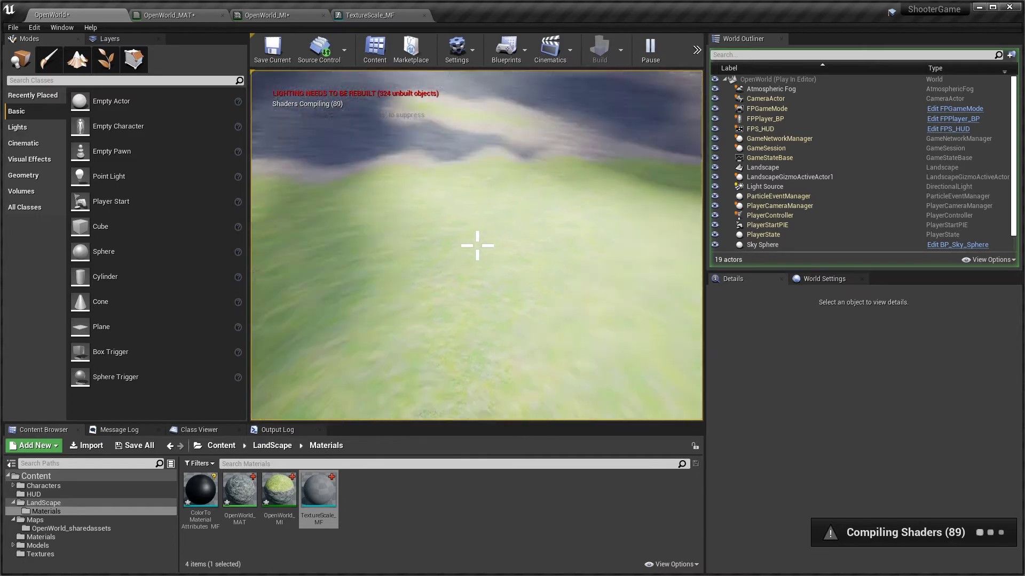
pyautogui.press('w')
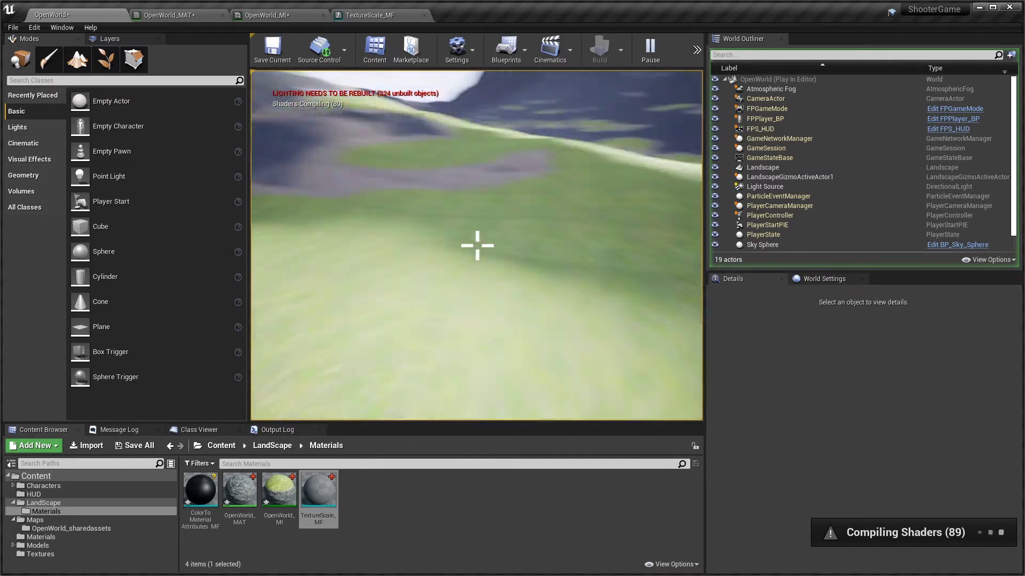
pyautogui.press('w')
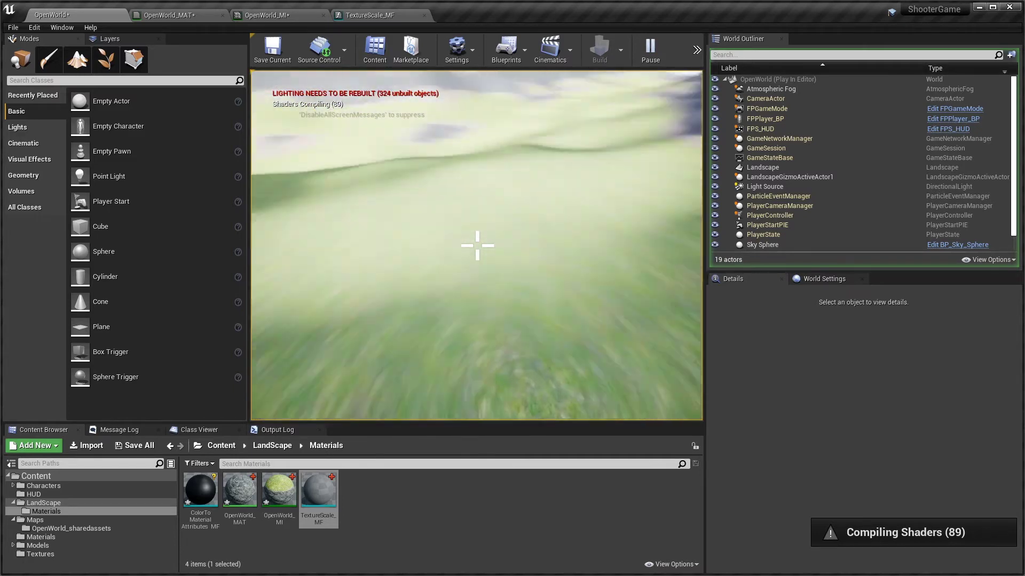
pyautogui.press('w')
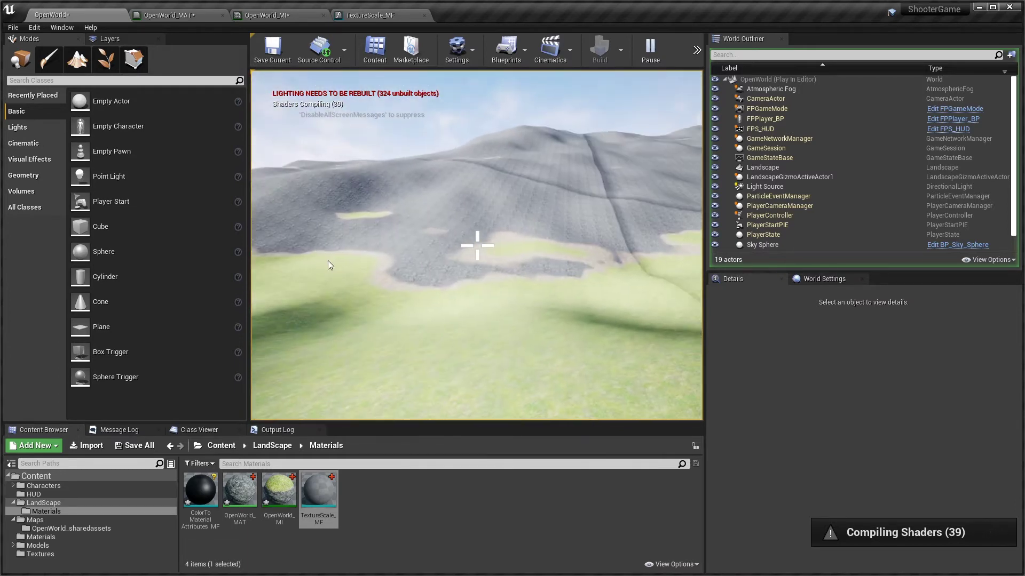
pyautogui.press('Escape')
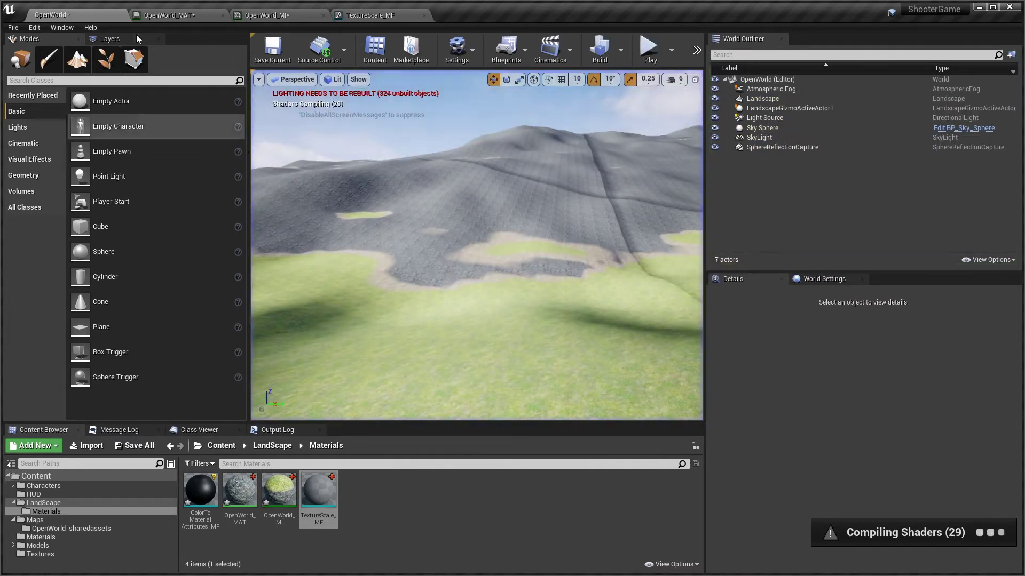
# Look over the OpenWorld_MAT and OpenWorld_MI tabs, then return to TextureScale_MF
pyautogui.click(198, 14)
pyautogui.click(270, 15)
pyautogui.click(381, 16)
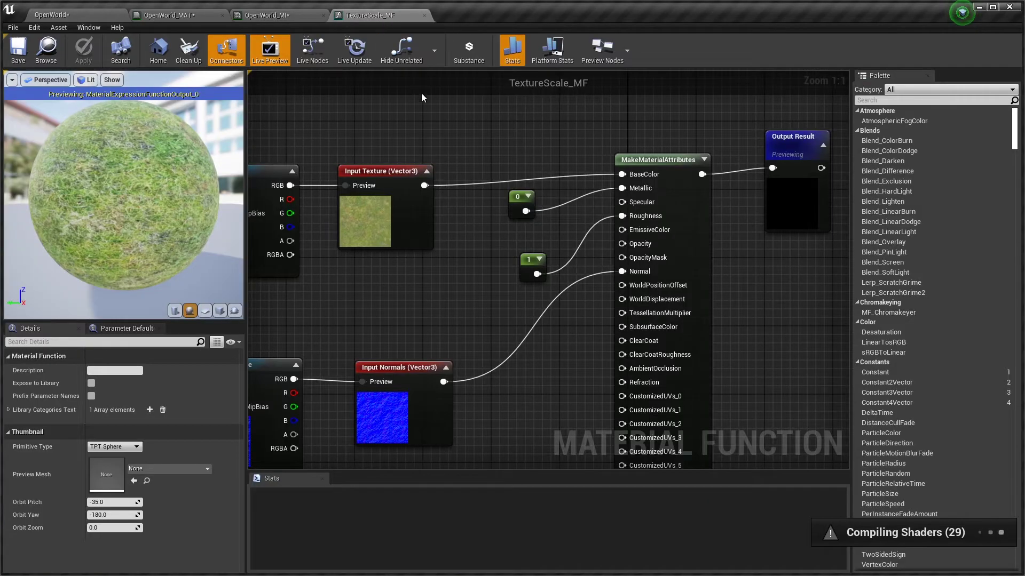
# Box-select the TexCoord, texture sample and input nodes and shift them to open up space
pyautogui.moveTo(460, 126); pyautogui.dragTo(667, 189, button='right')
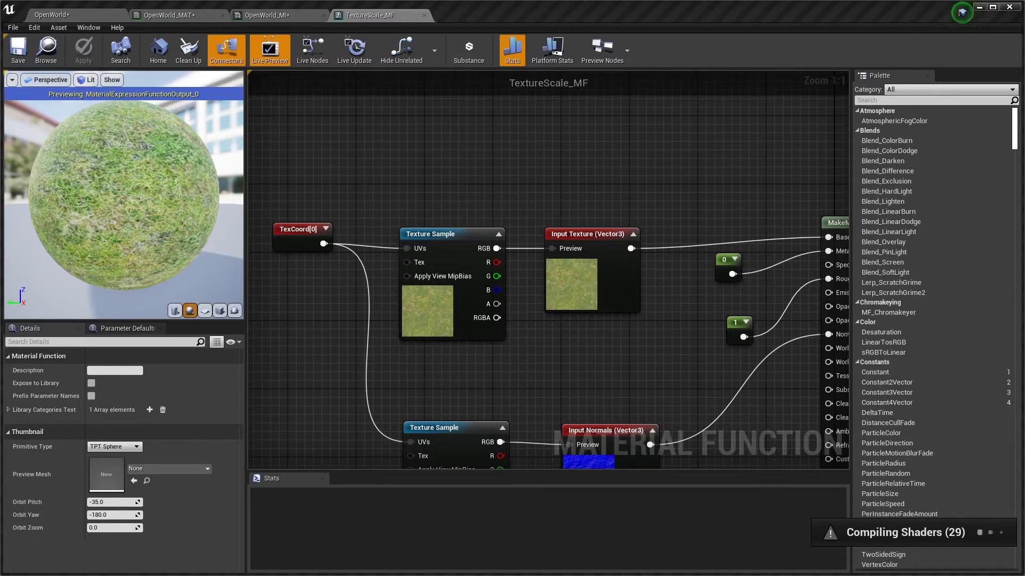
pyautogui.moveTo(563, 345); pyautogui.dragTo(584, 277, button='right')
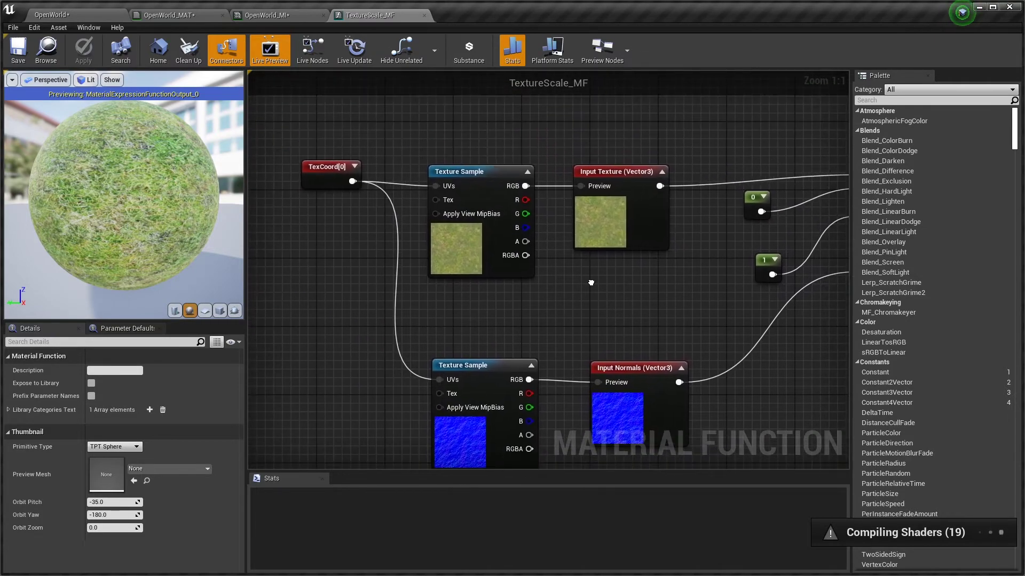
pyautogui.scroll(-3, 584, 274)
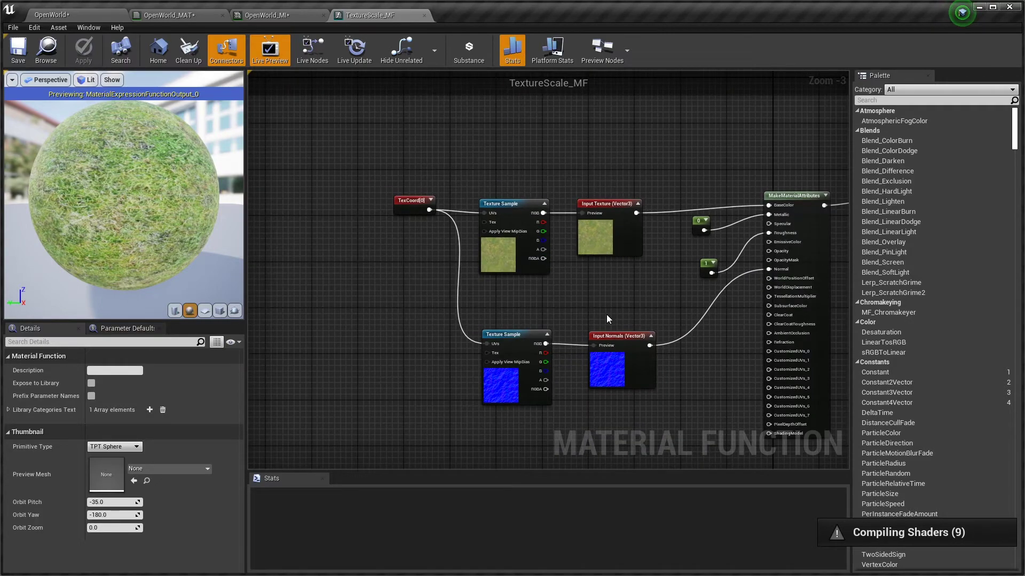
pyautogui.moveTo(604, 316); pyautogui.dragTo(537, 286, button='right')
pyautogui.moveTo(290, 131); pyautogui.dragTo(613, 369)
pyautogui.moveTo(547, 176); pyautogui.dragTo(440, 213)
pyautogui.moveTo(504, 171); pyautogui.dragTo(595, 228, button='right')
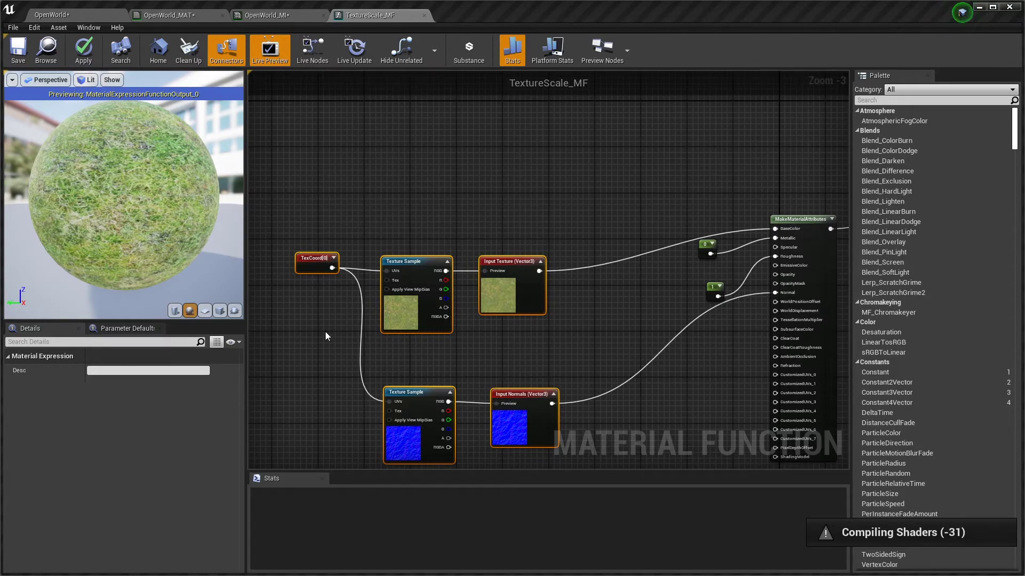
pyautogui.moveTo(326, 333); pyautogui.dragTo(401, 326, button='right')
pyautogui.moveTo(386, 251); pyautogui.dragTo(330, 132)
pyautogui.click(388, 220)
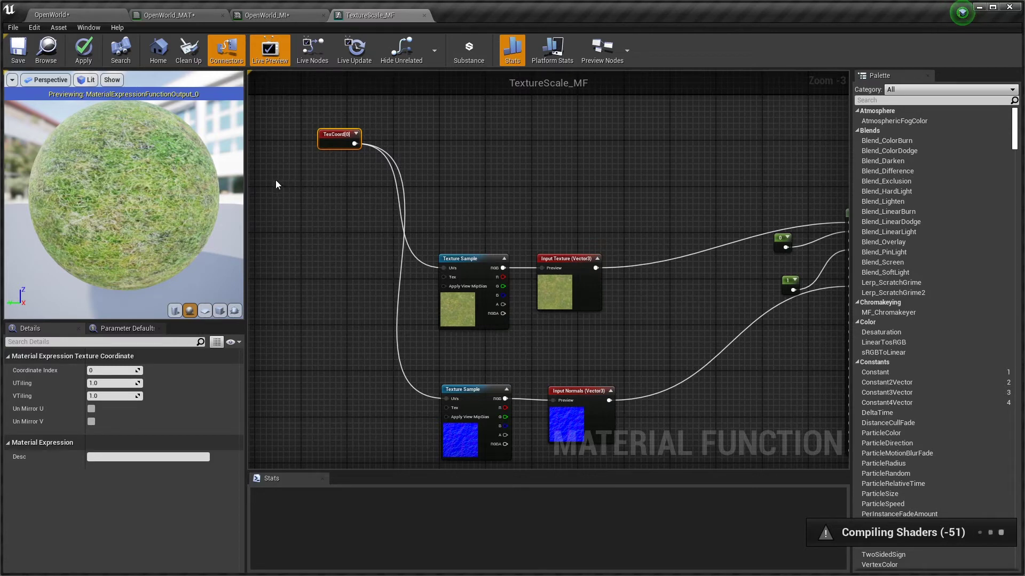
# Add two Function Input nodes, collapse their previews and stack them one below the other
pyautogui.rightClick(288, 195)
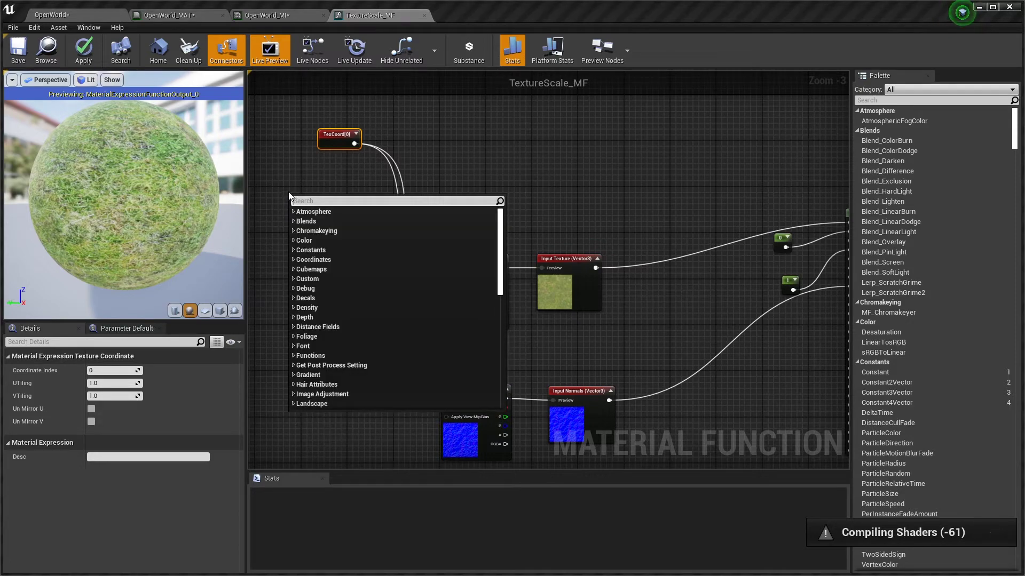
pyautogui.write('input')
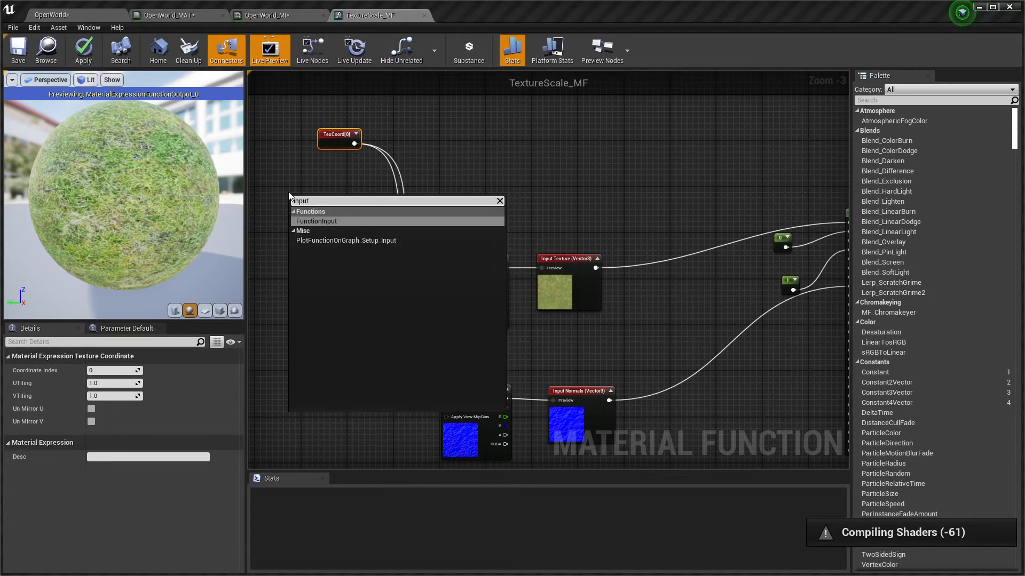
pyautogui.press('Return')
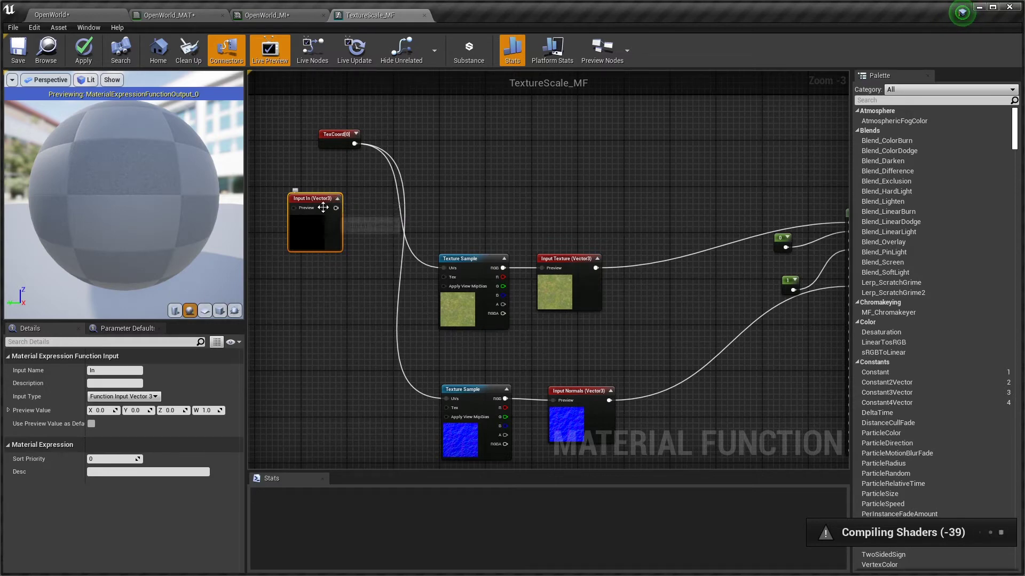
pyautogui.click(336, 199)
pyautogui.rightClick(294, 244)
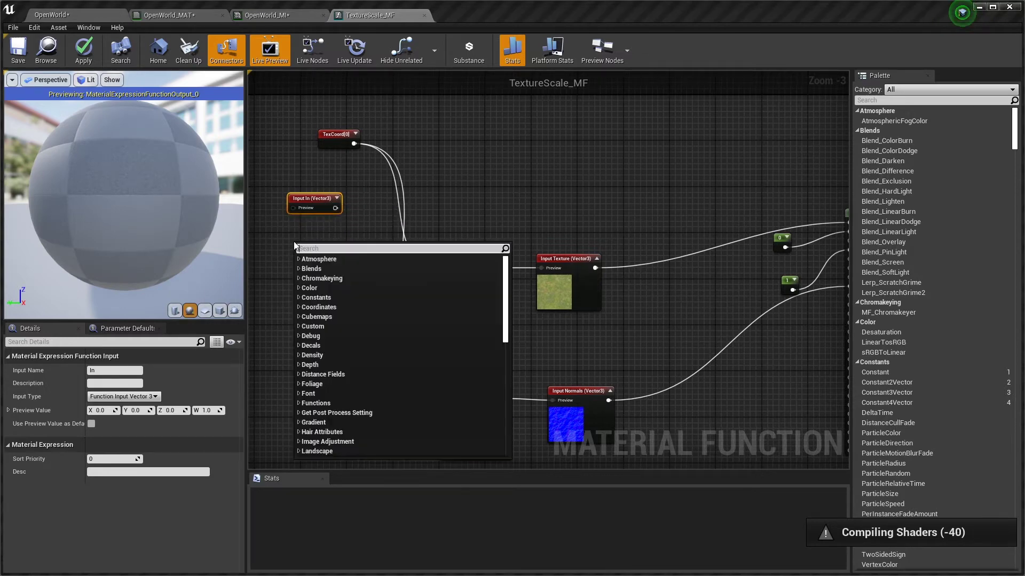
pyautogui.write('functioninput')
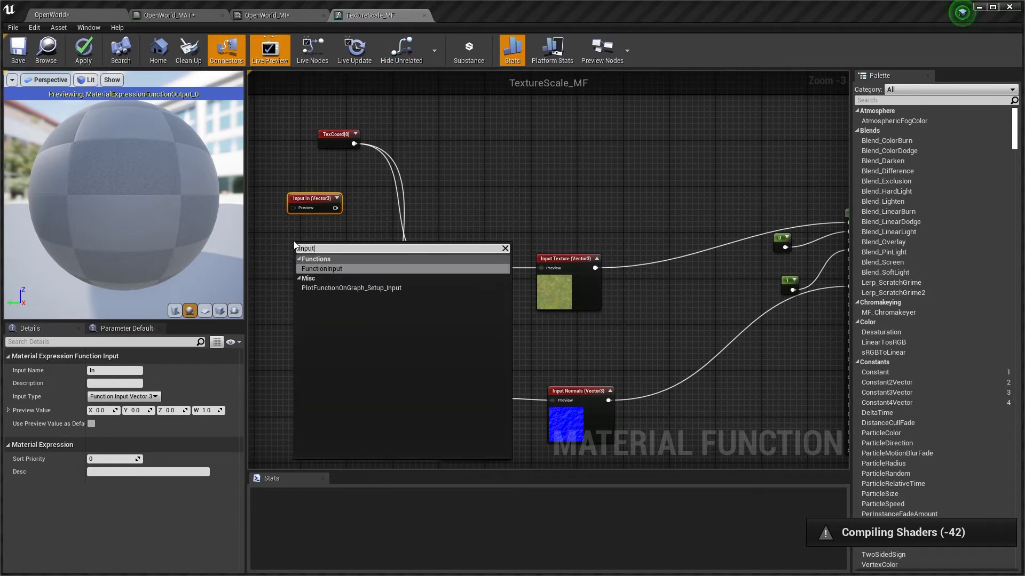
pyautogui.press('Return')
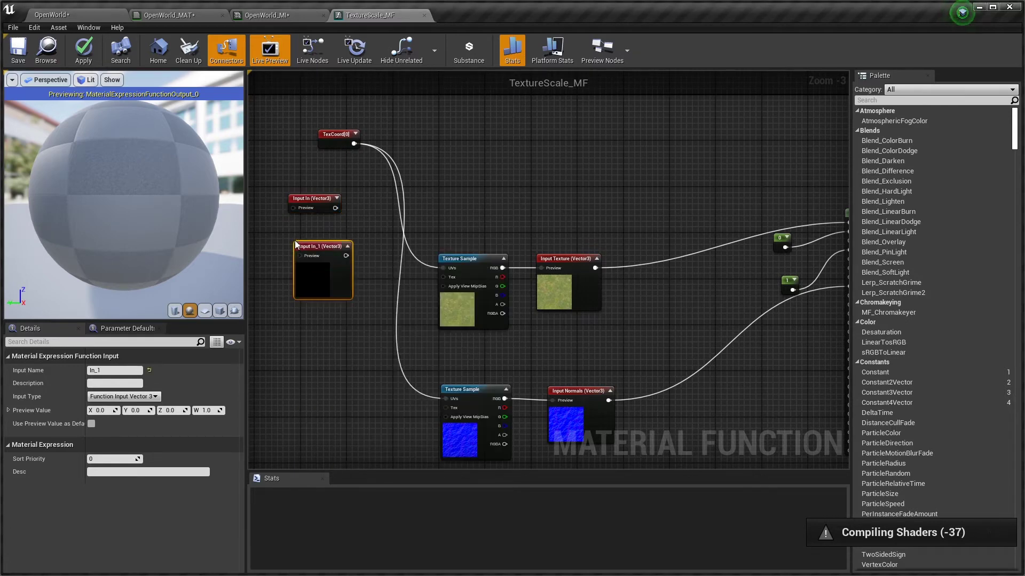
pyautogui.click(347, 247)
pyautogui.moveTo(347, 250); pyautogui.dragTo(344, 241)
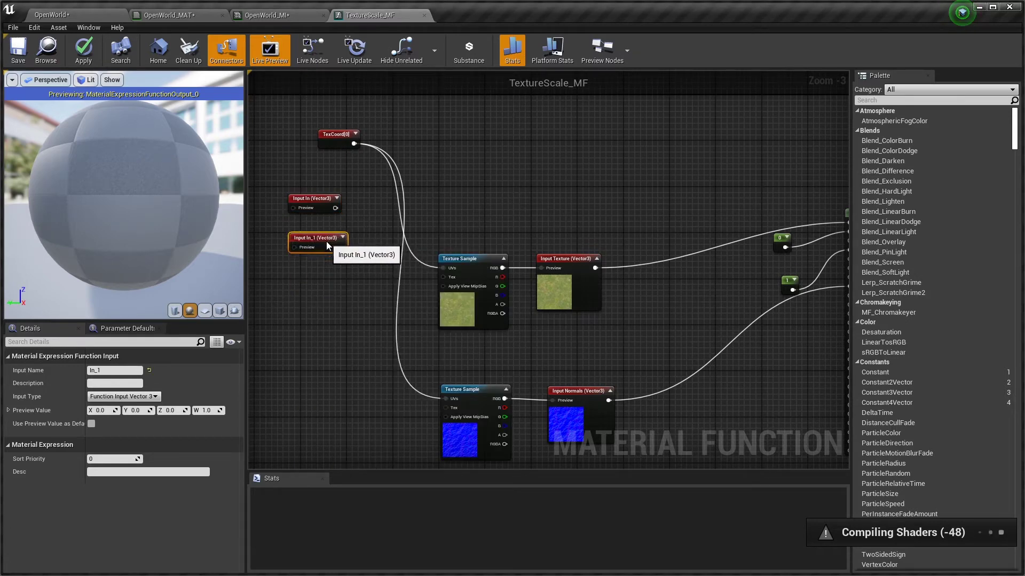
# Rename the two function inputs to 'Near Scaling' and 'Far Scaling'
pyautogui.click(315, 202)
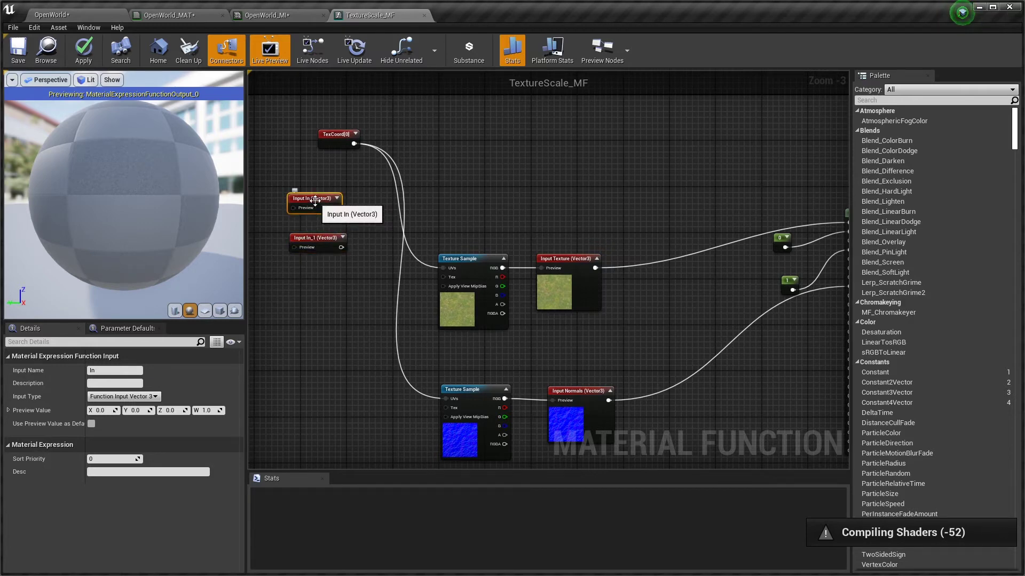
pyautogui.click(116, 369)
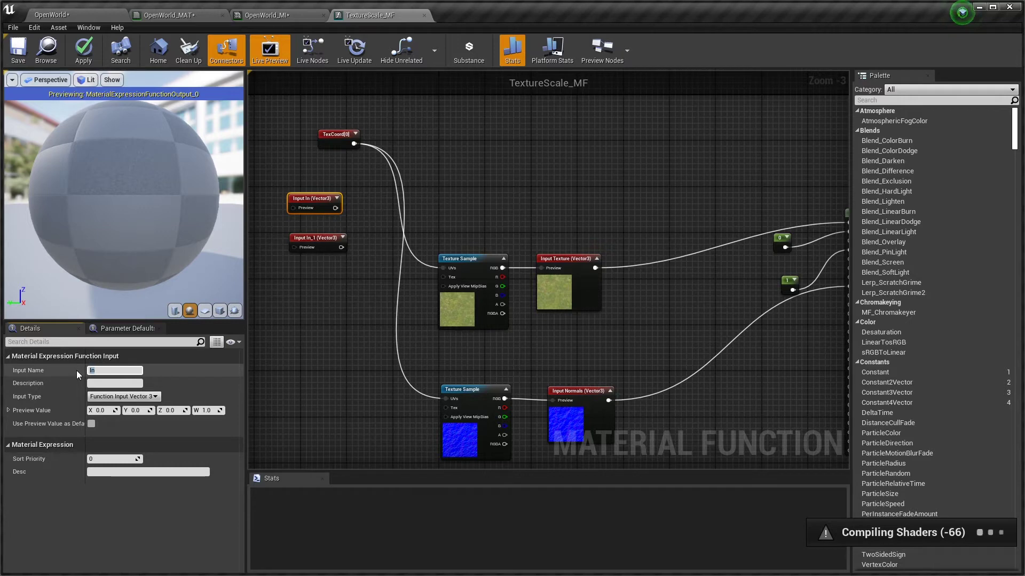
pyautogui.write('Near Scaling')
pyautogui.press('Return')
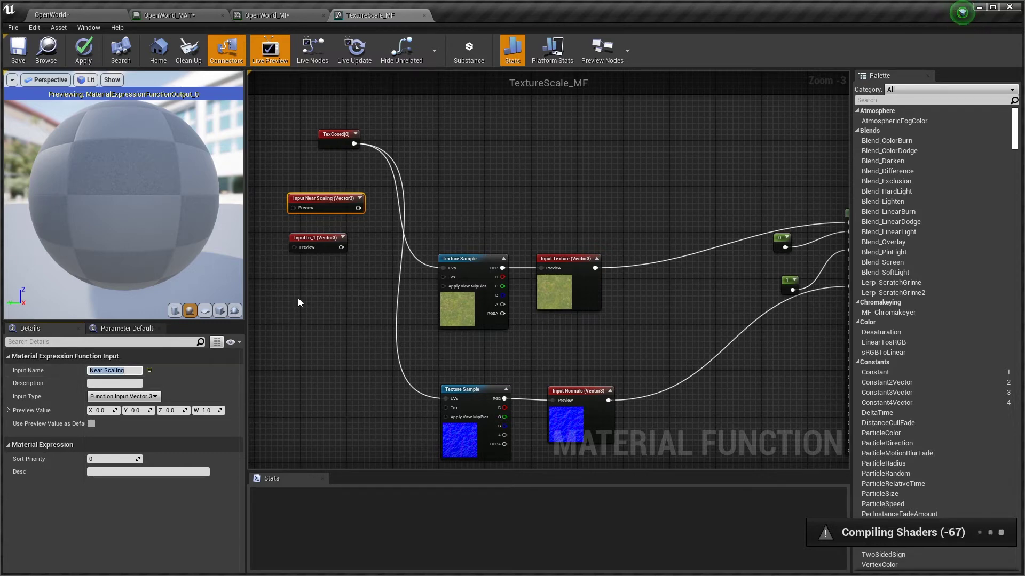
pyautogui.click(303, 248)
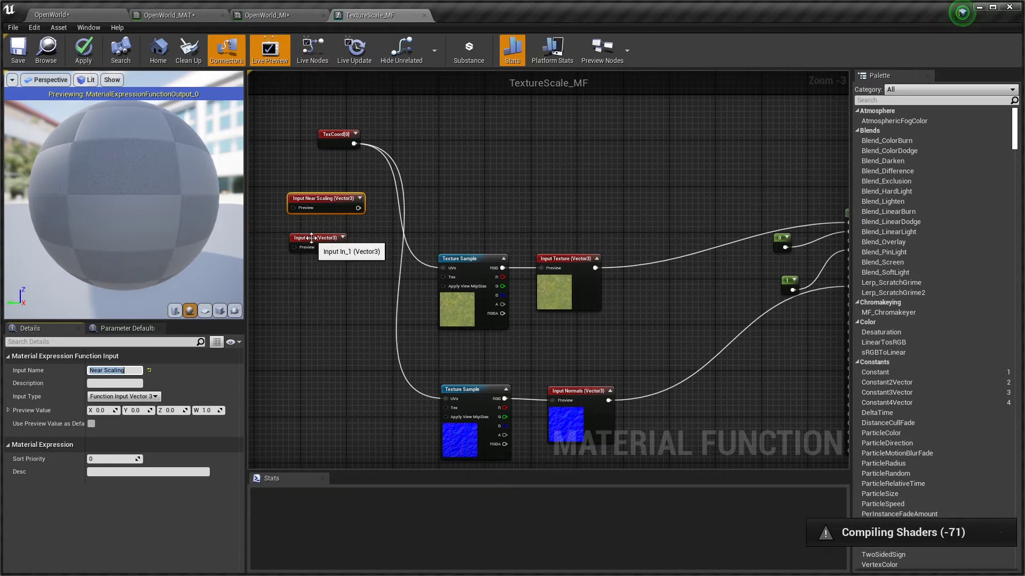
pyautogui.click(96, 371)
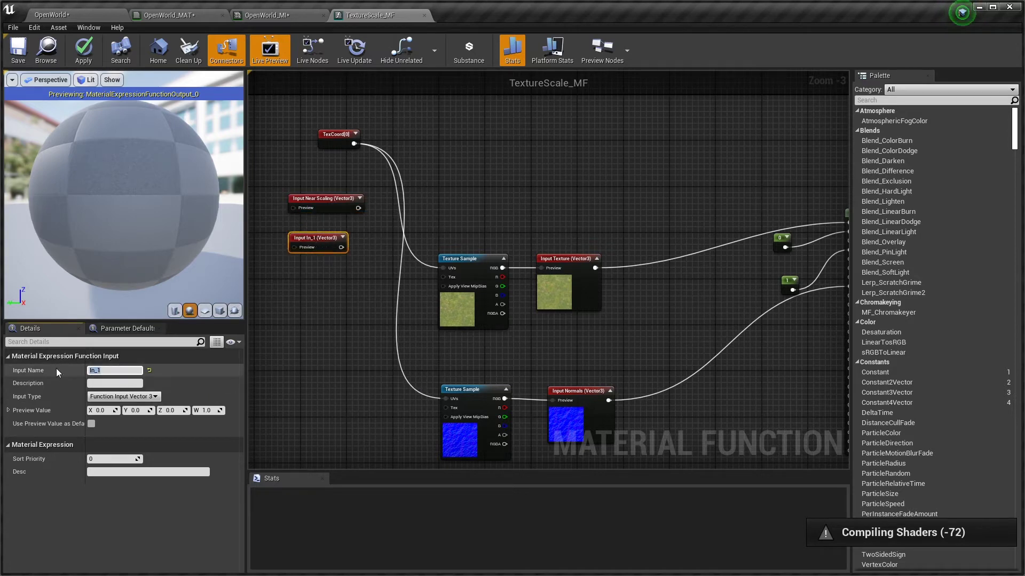
pyautogui.write('Far Scaling')
pyautogui.press('Return')
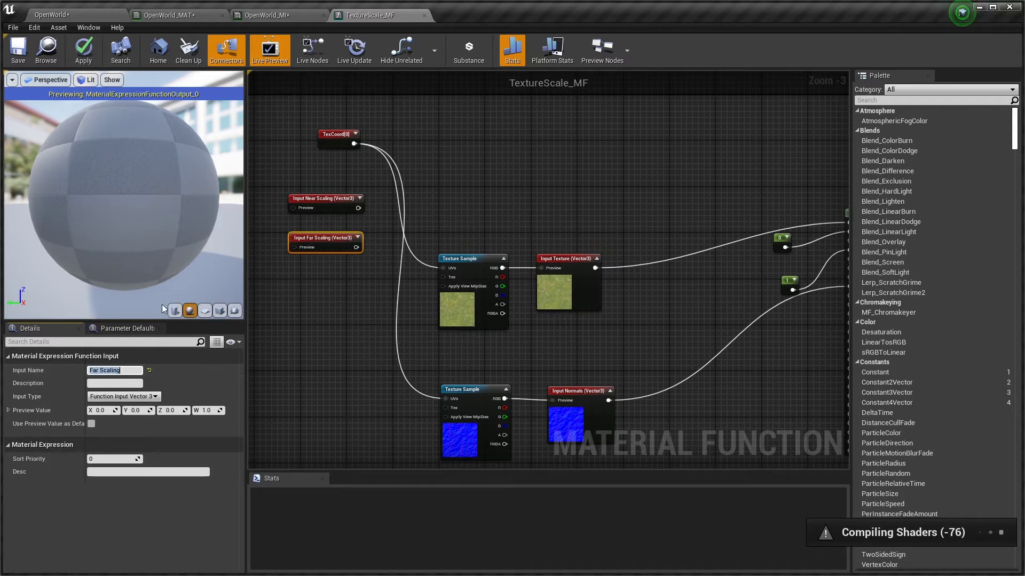
pyautogui.moveTo(325, 299); pyautogui.dragTo(306, 315, button='right')
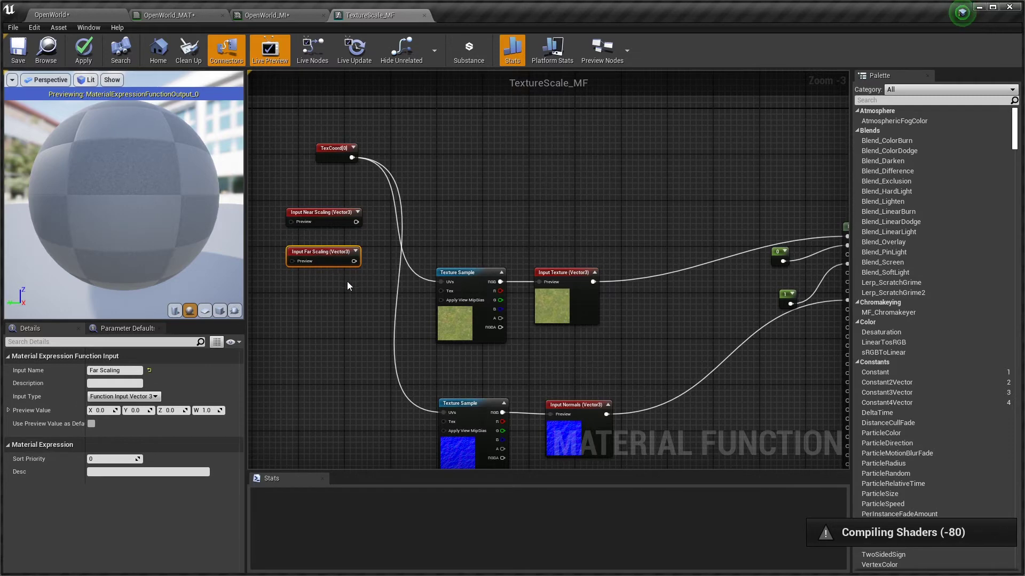
pyautogui.moveTo(435, 152); pyautogui.dragTo(435, 164, button='right')
# Add a Multiply node multiplying TexCoord[0] (A) by Near Scaling (B)
pyautogui.write('multip')
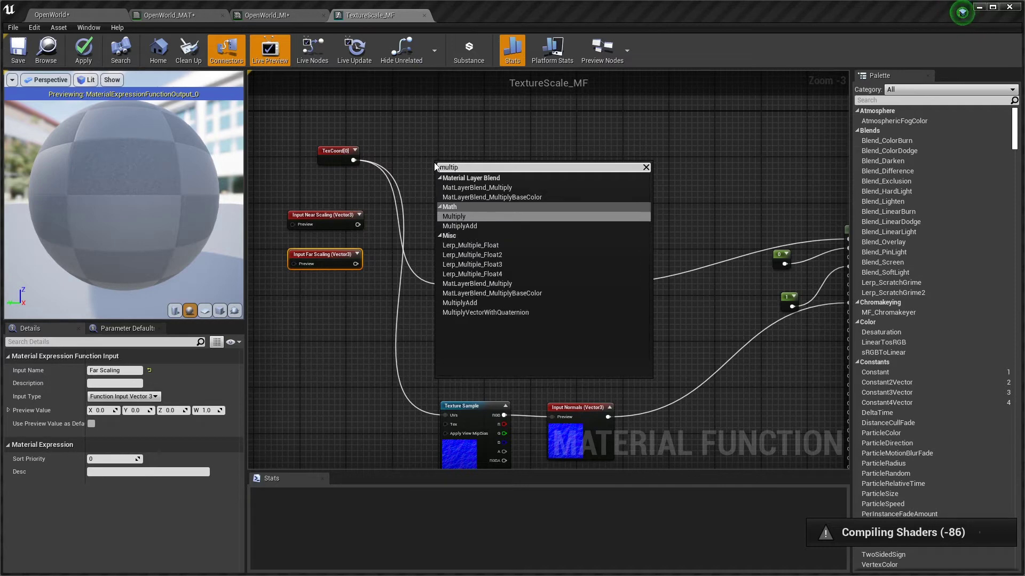
pyautogui.press('Return')
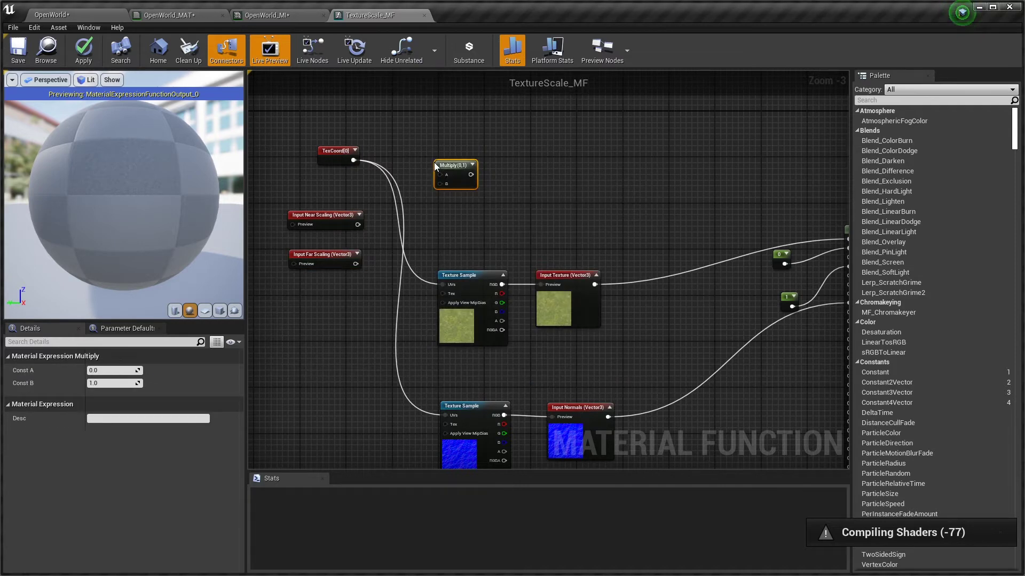
pyautogui.moveTo(353, 160); pyautogui.dragTo(440, 174)
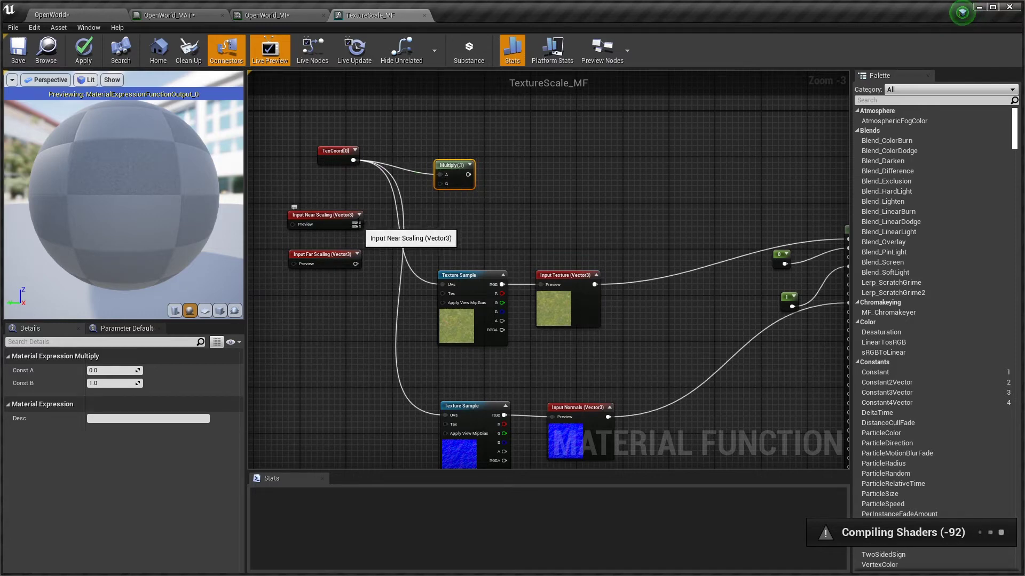
pyautogui.moveTo(357, 225); pyautogui.dragTo(450, 147)
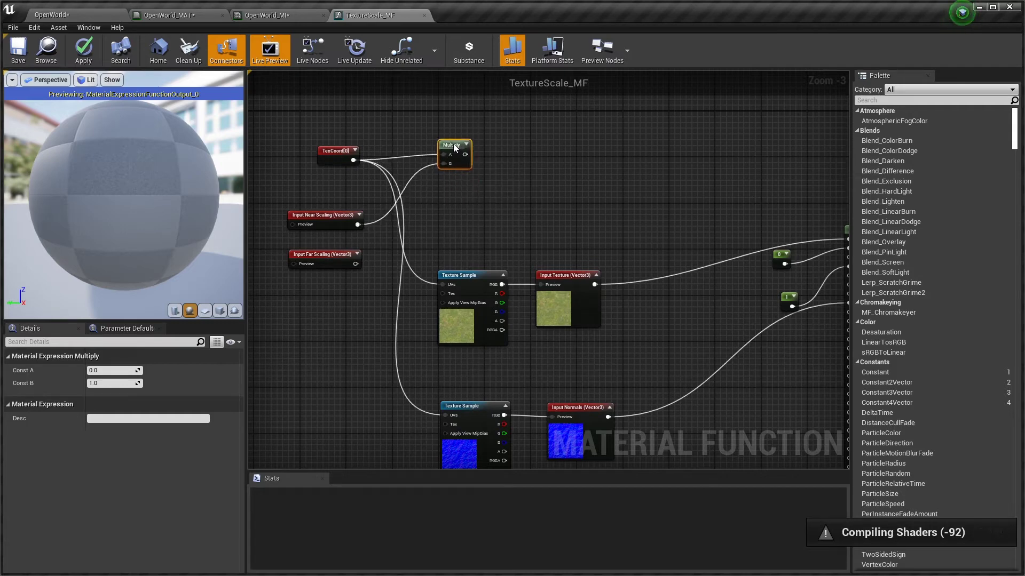
# Add a second Multiply node multiplying TexCoord[0] (A) by Far Scaling (B)
pyautogui.moveTo(430, 235); pyautogui.dragTo(432, 233, button='right')
pyautogui.rightClick(439, 211)
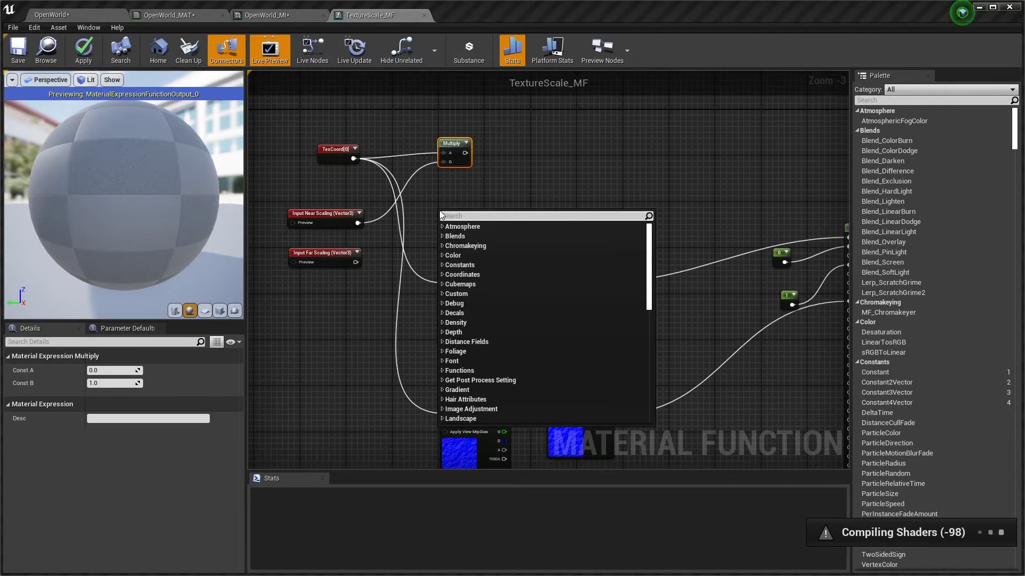
pyautogui.write('multip')
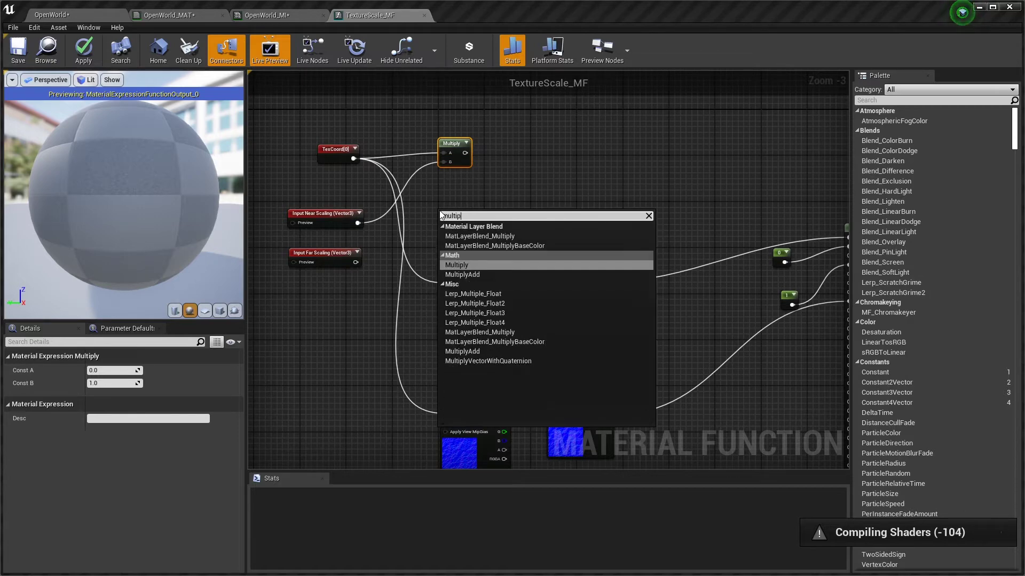
pyautogui.press('Return')
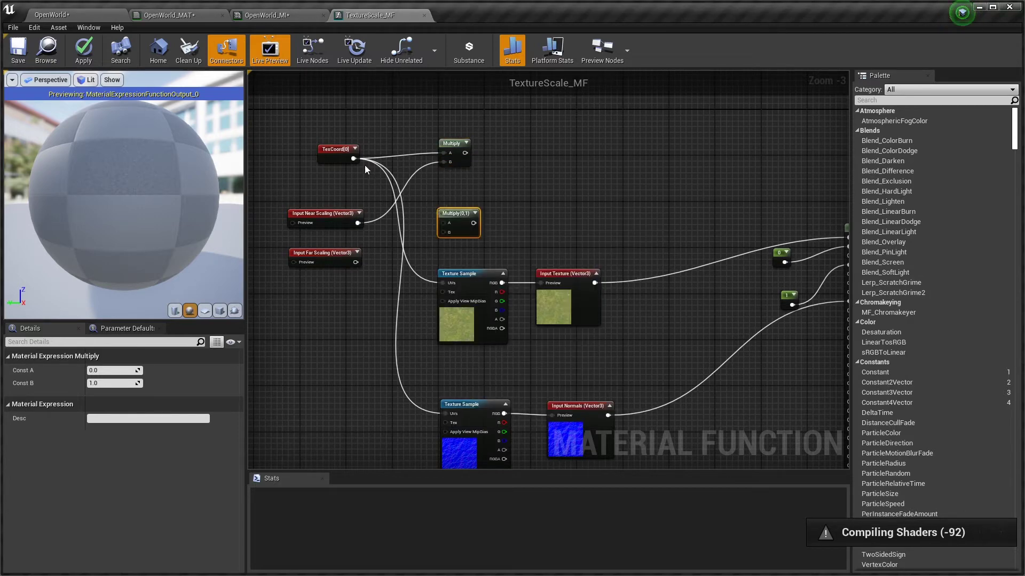
pyautogui.moveTo(352, 159); pyautogui.dragTo(444, 223)
pyautogui.moveTo(354, 262); pyautogui.dragTo(444, 232)
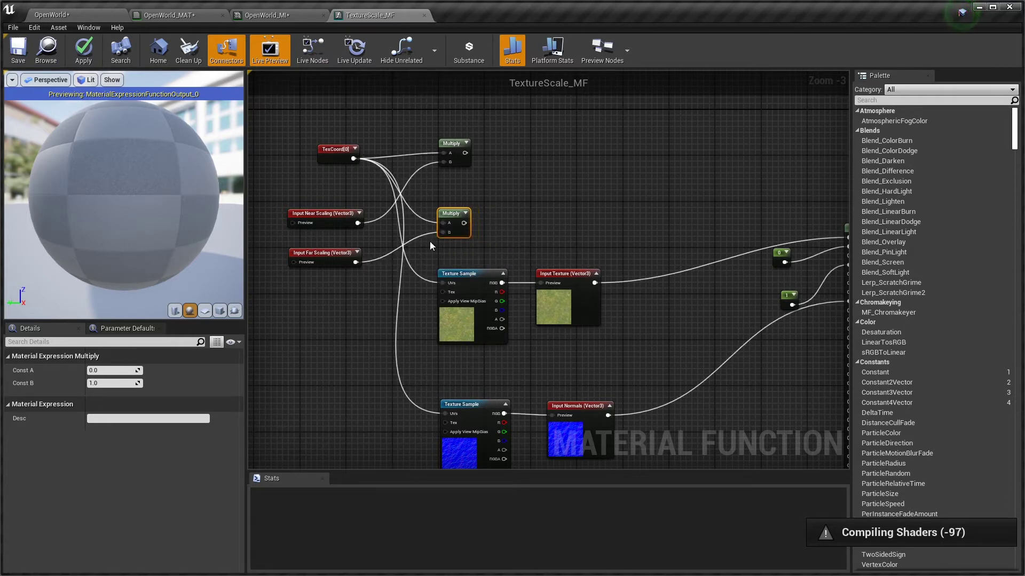
pyautogui.click(337, 219)
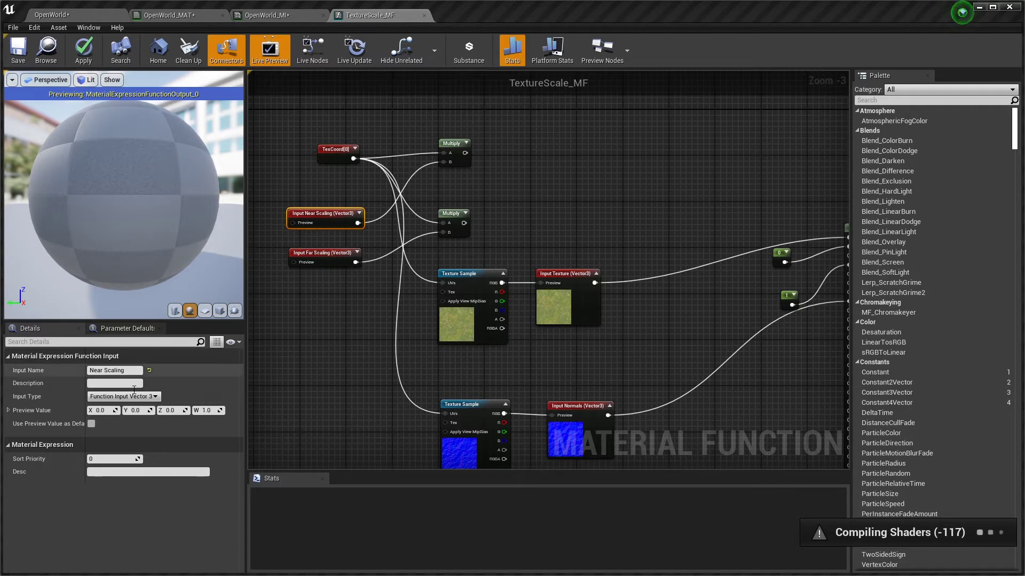
pyautogui.click(107, 411)
# Set Near Scaling's preview value to 1 on X, Y, Z and W
pyautogui.write('1')
pyautogui.press('Tab')
pyautogui.write('1')
pyautogui.press('Tab')
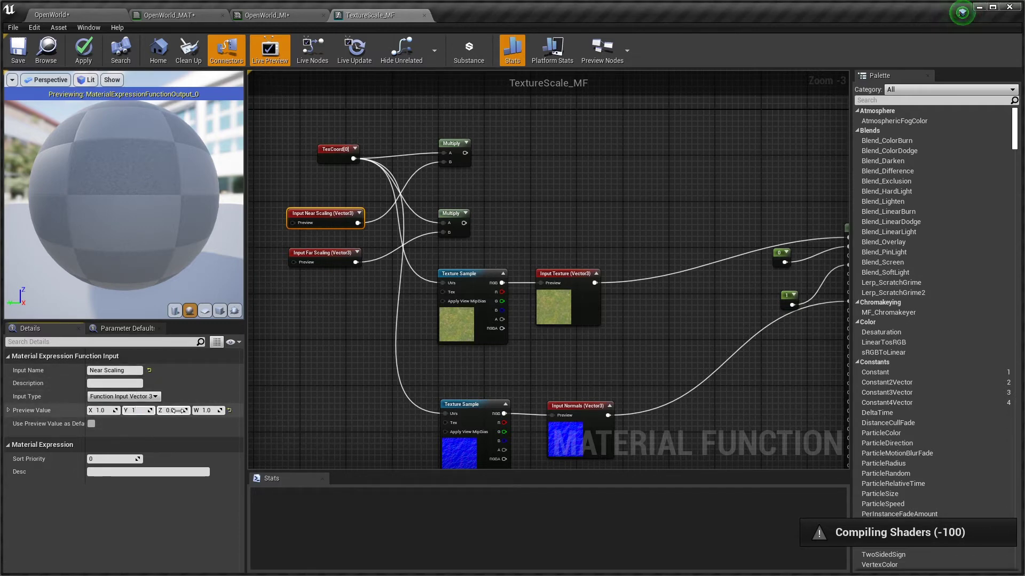
pyautogui.write('1')
pyautogui.press('Tab')
pyautogui.write('1')
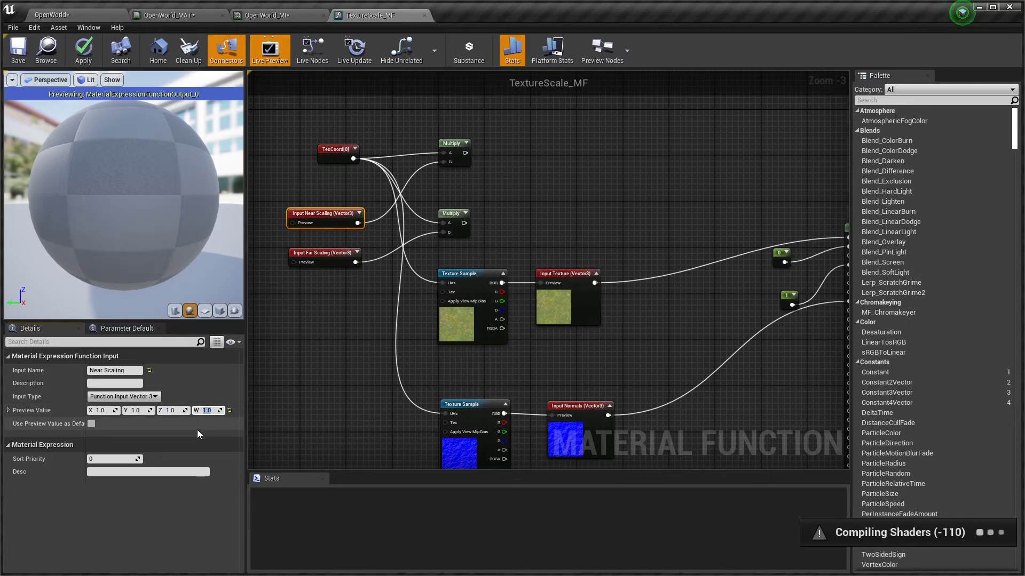
# Set Far Scaling's preview value to 0.1 on X, Y, Z and W
pyautogui.click(316, 252)
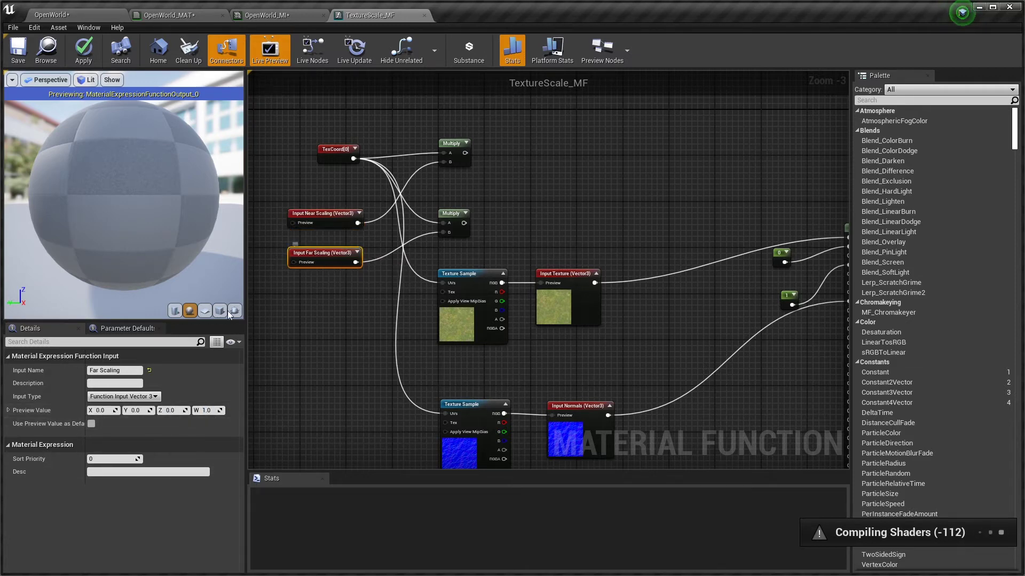
pyautogui.click(96, 410)
pyautogui.press('BackSpace')
pyautogui.write('0.5')
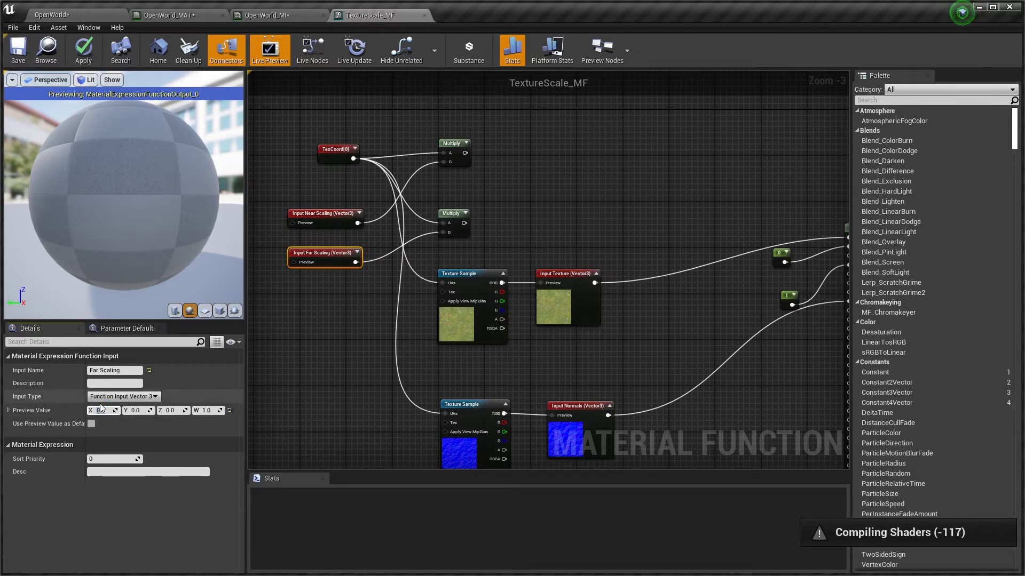
pyautogui.press('Tab')
pyautogui.write('0.1')
pyautogui.press('Tab')
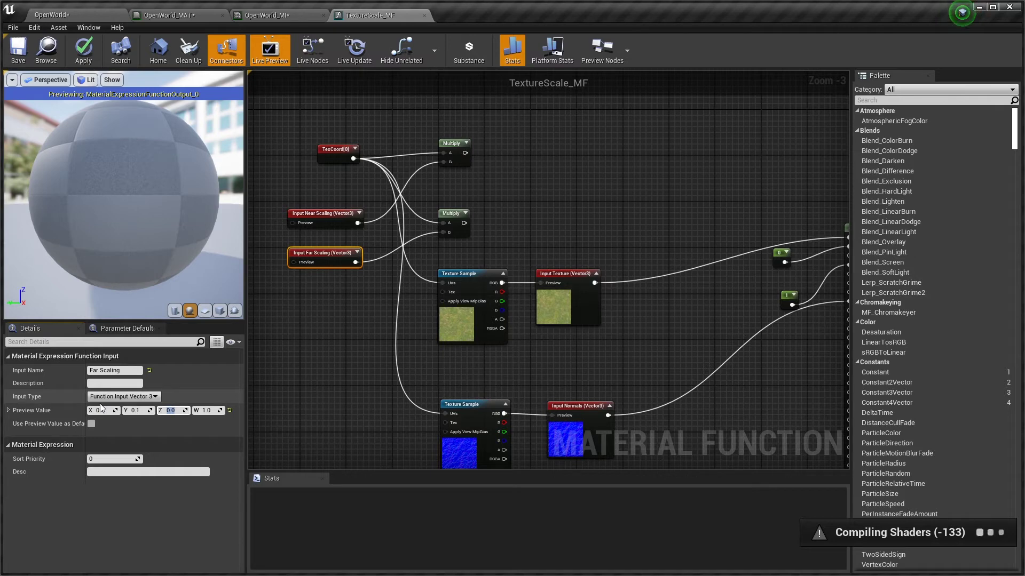
pyautogui.write('0.1')
pyautogui.press('Tab')
pyautogui.write('0.1')
pyautogui.press('Return')
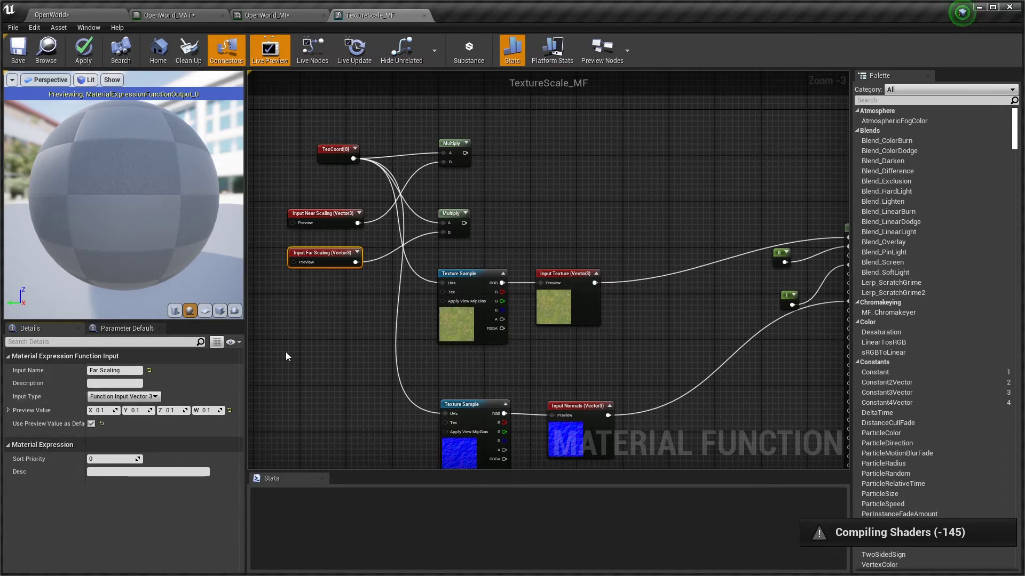
pyautogui.click(352, 325)
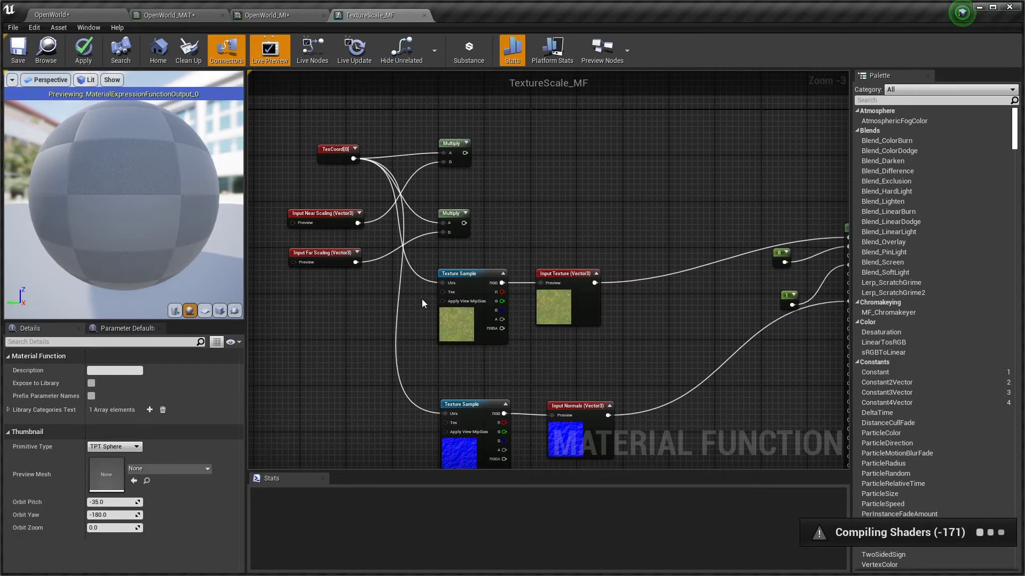
pyautogui.moveTo(542, 211); pyautogui.dragTo(520, 166, button='right')
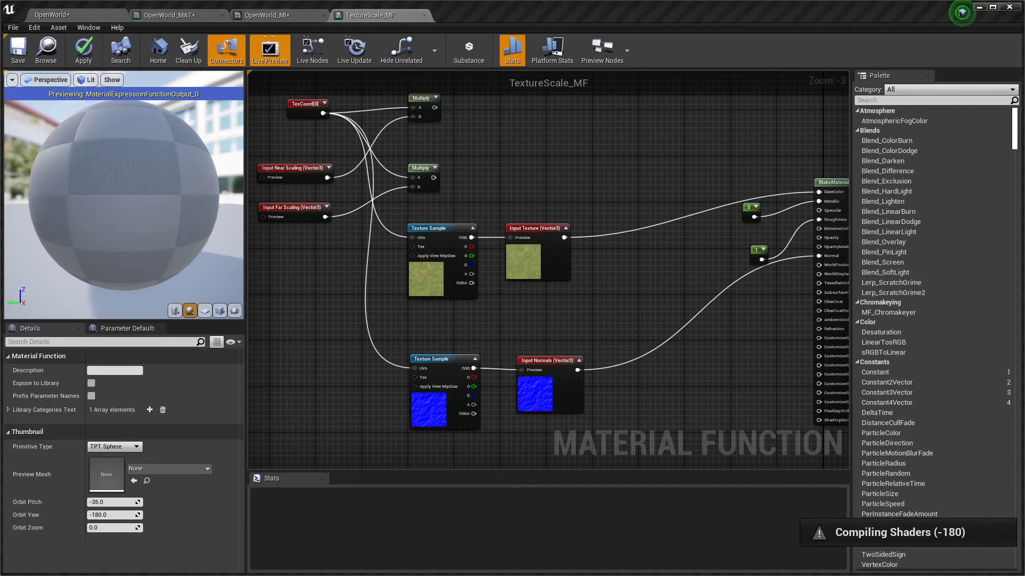
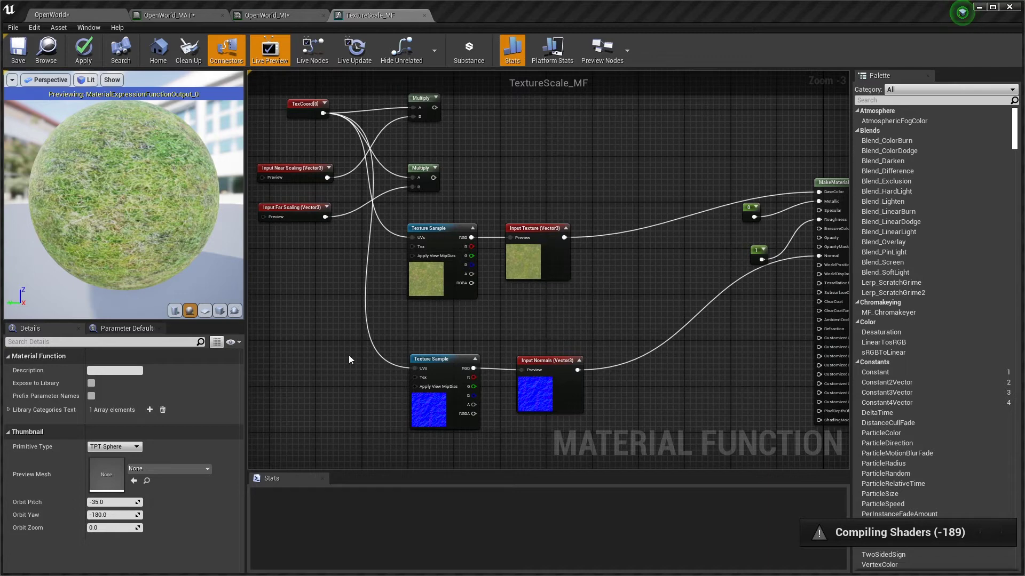
# Rearrange the lower Texture Sample and Input Normals nodes, the upper Texture Sample and Input Texture
pyautogui.moveTo(414, 327); pyautogui.dragTo(628, 443)
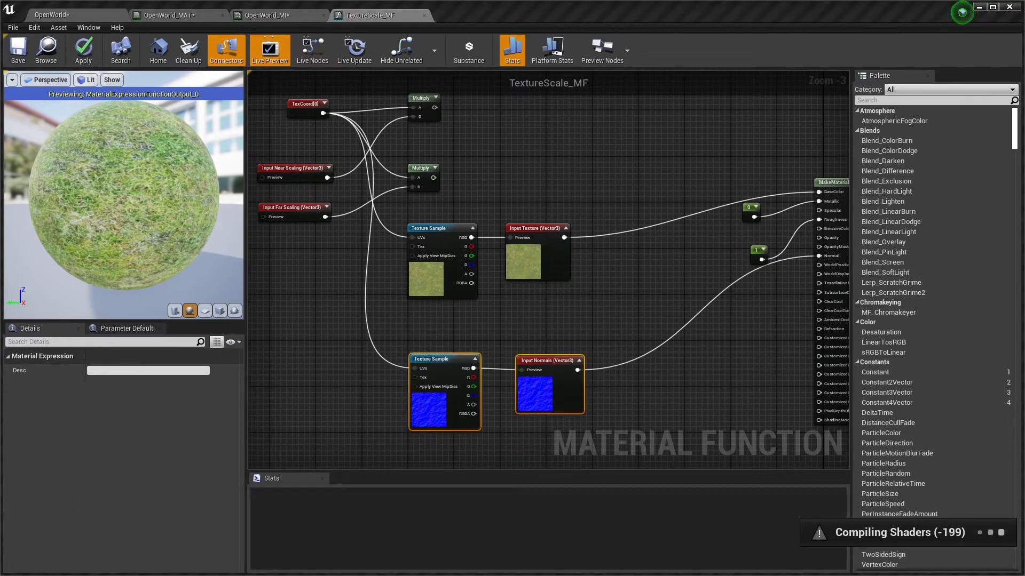
pyautogui.moveTo(462, 373); pyautogui.dragTo(443, 436)
pyautogui.moveTo(446, 293); pyautogui.dragTo(466, 409, button='right')
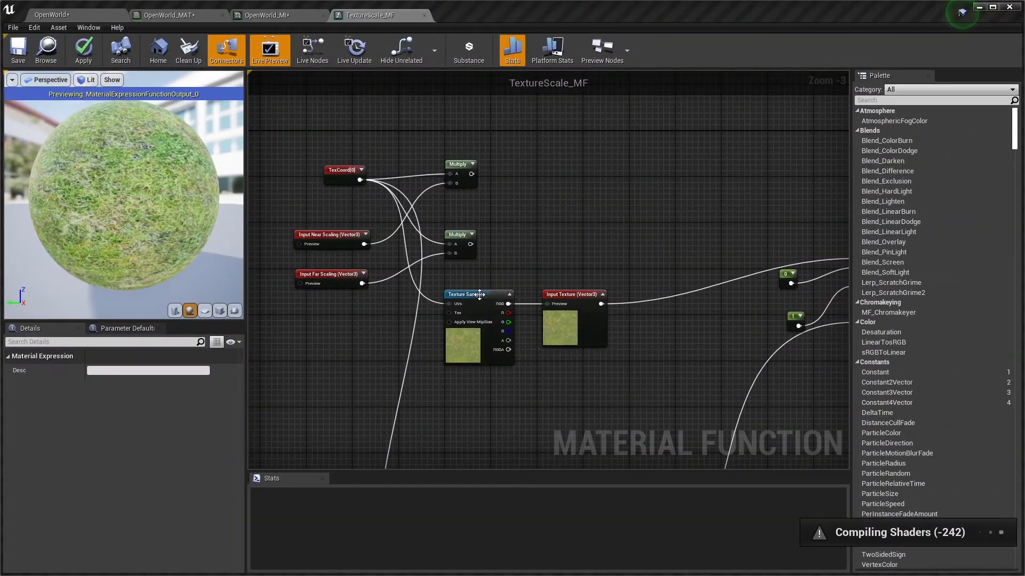
pyautogui.moveTo(480, 295); pyautogui.dragTo(451, 292)
pyautogui.moveTo(555, 296); pyautogui.dragTo(572, 304)
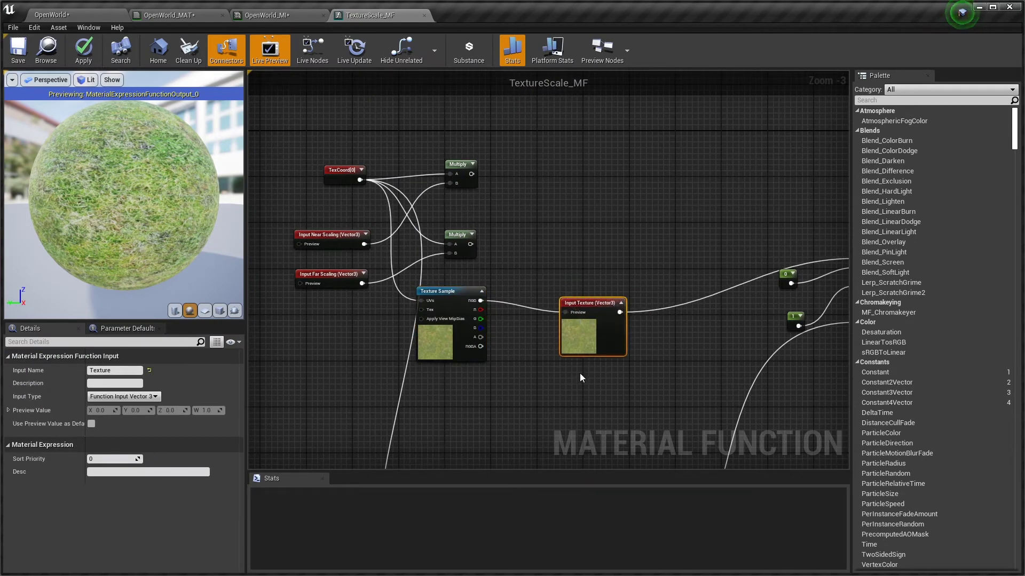
# Duplicate Input Texture as Texture_1, wire the Texture Sample RGB into it, then delete it
pyautogui.hotkey('ctrl', 'c')
pyautogui.hotkey('ctrl', 'v')
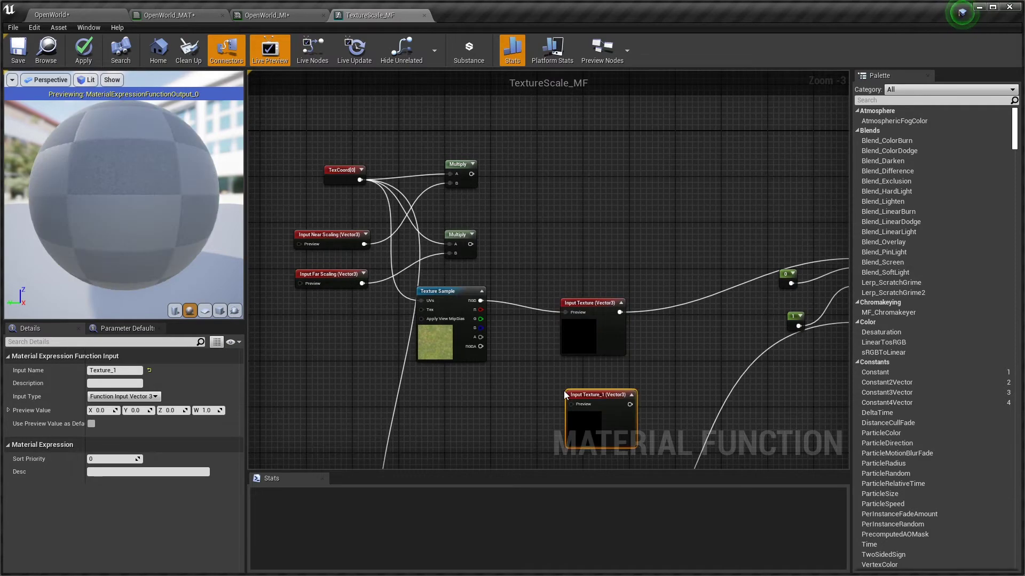
pyautogui.moveTo(591, 396); pyautogui.dragTo(585, 390)
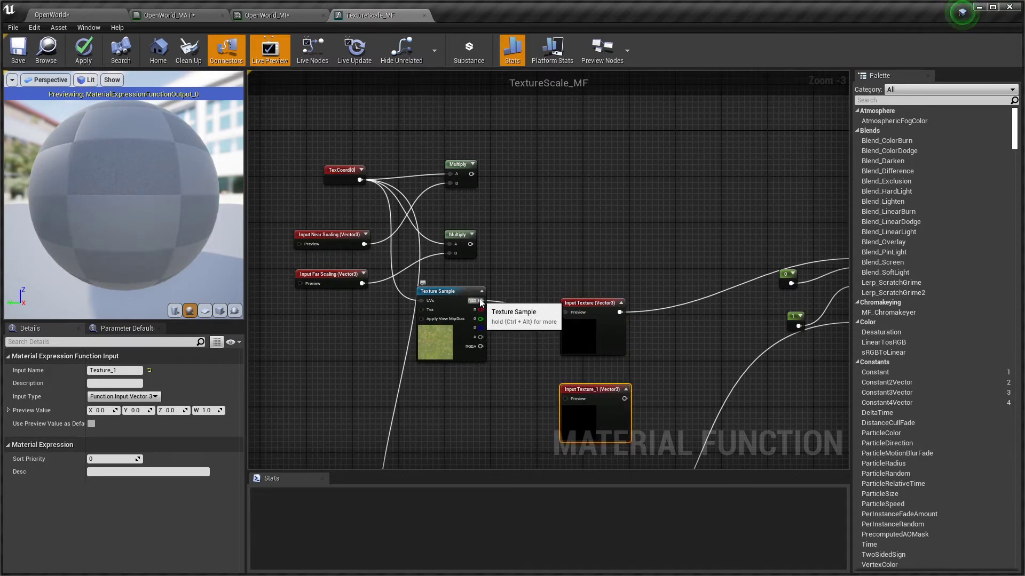
pyautogui.moveTo(480, 301); pyautogui.dragTo(565, 398)
pyautogui.moveTo(523, 405); pyautogui.dragTo(488, 323, button='right')
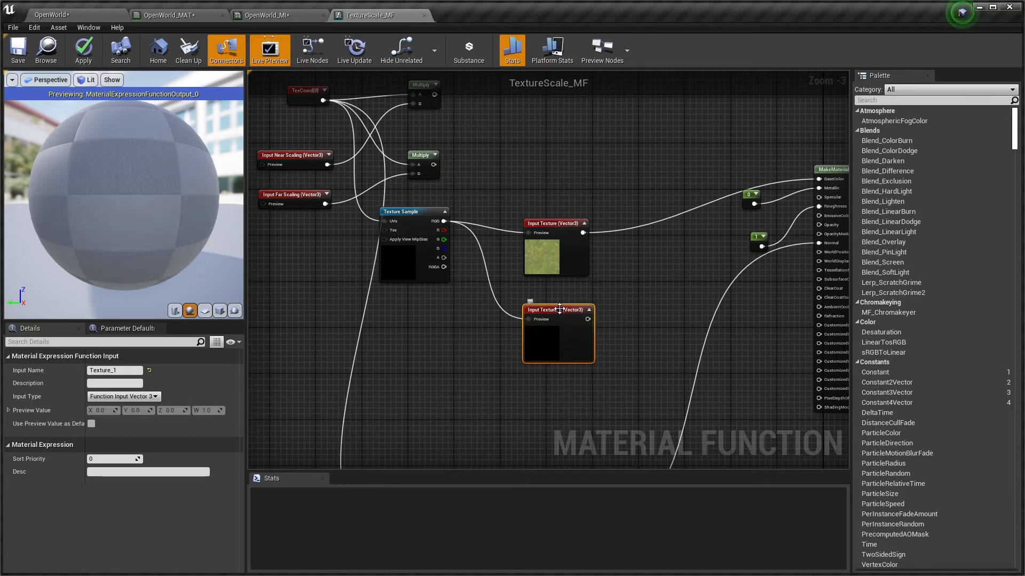
pyautogui.press('Delete')
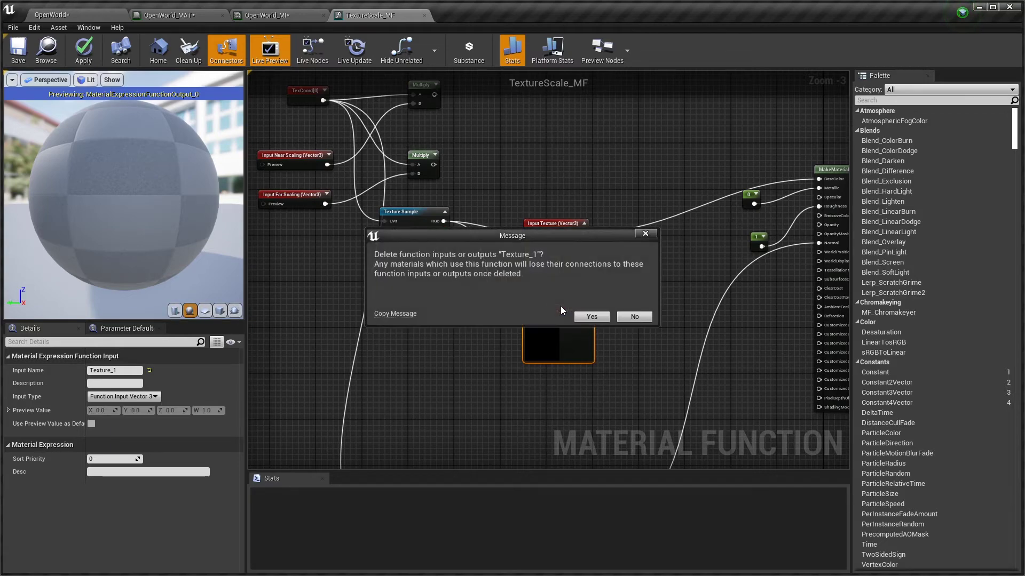
# Confirm removing Texture_1, then reposition the grass Texture Sample and Input Texture nodes
pyautogui.click(592, 316)
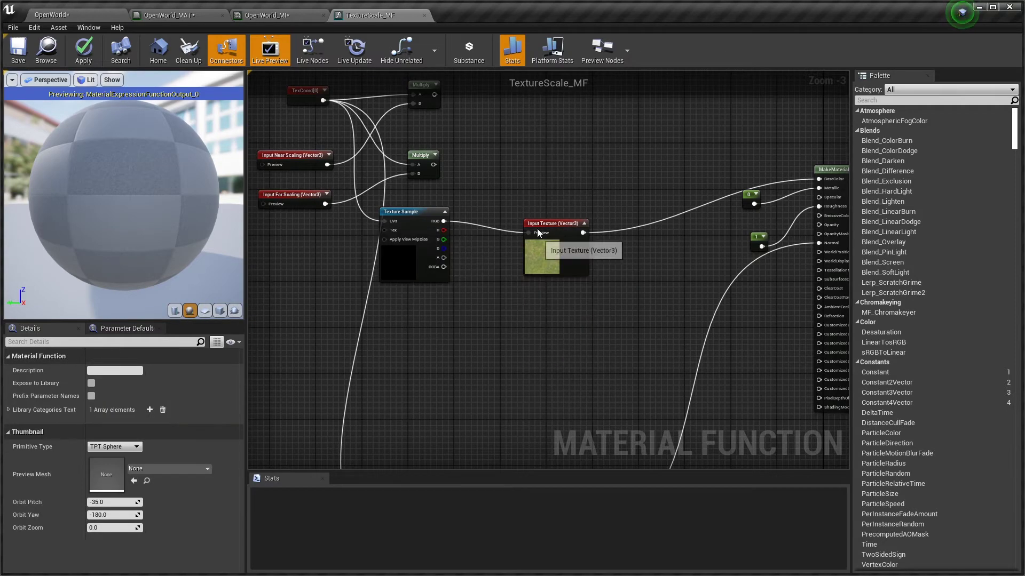
pyautogui.moveTo(551, 230); pyautogui.dragTo(544, 195)
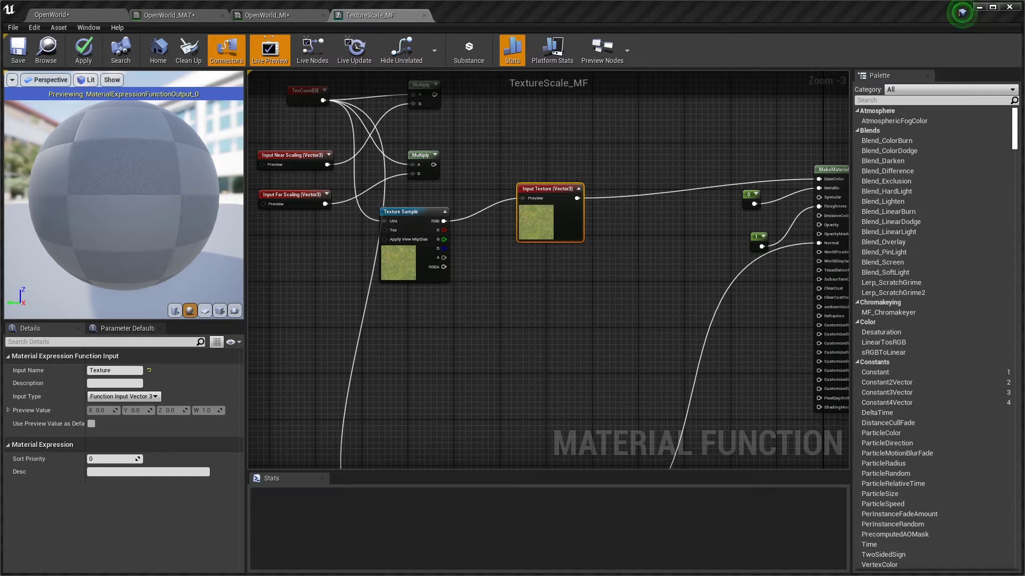
pyautogui.moveTo(543, 191); pyautogui.dragTo(514, 215)
pyautogui.moveTo(344, 235); pyautogui.dragTo(365, 267, button='right')
pyautogui.moveTo(381, 252); pyautogui.dragTo(559, 341)
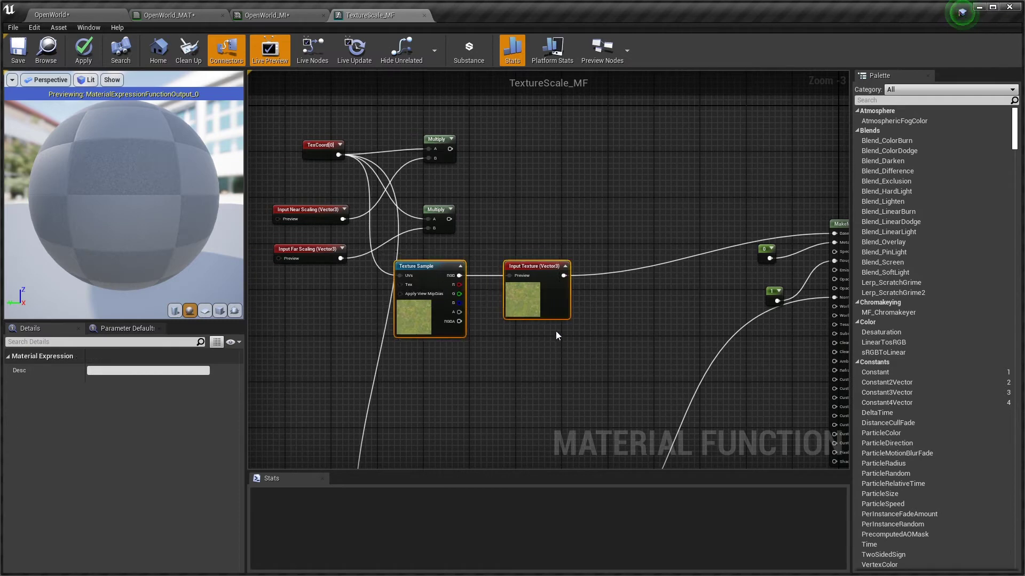
pyautogui.moveTo(535, 266); pyautogui.dragTo(458, 300)
pyautogui.moveTo(344, 307); pyautogui.dragTo(304, 317)
pyautogui.moveTo(424, 308); pyautogui.dragTo(492, 317)
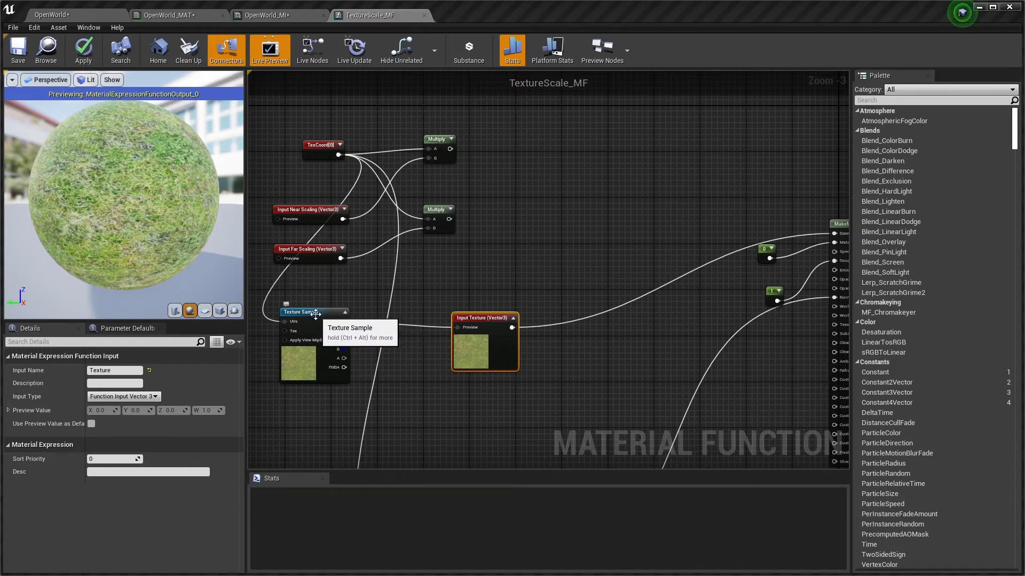
pyautogui.click(316, 314)
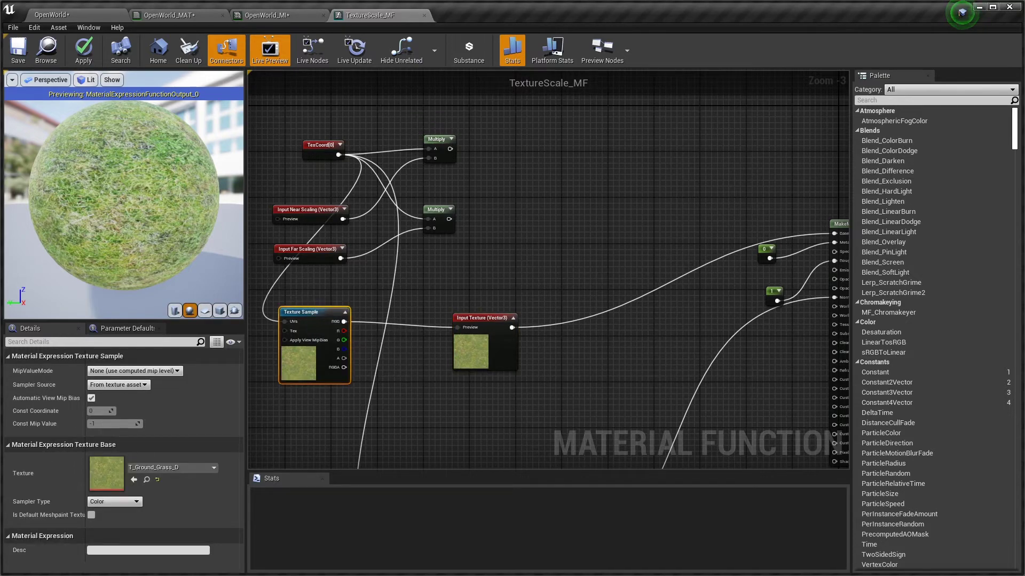
pyautogui.moveTo(322, 395); pyautogui.dragTo(404, 372, button='right')
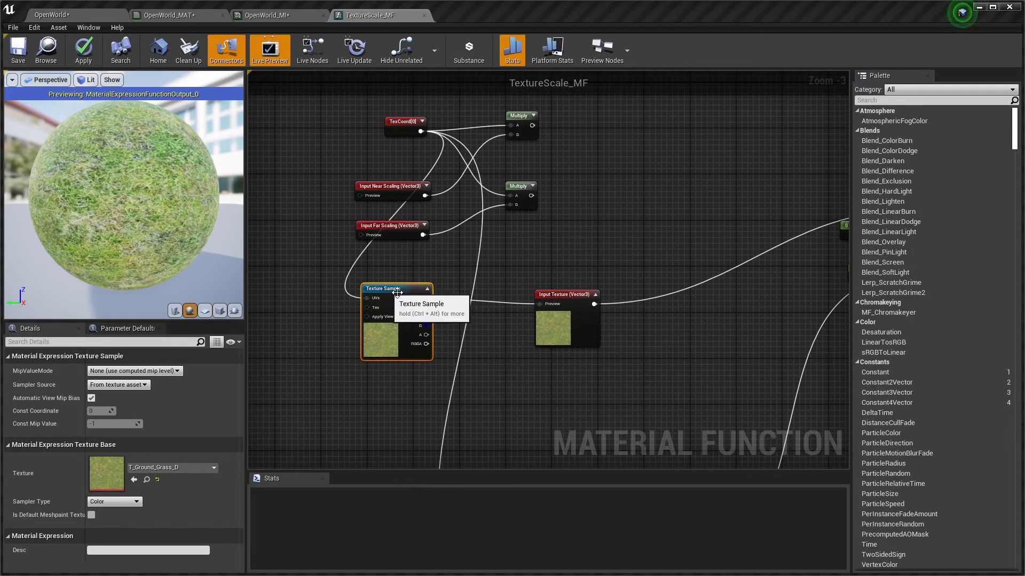
pyautogui.moveTo(400, 292); pyautogui.dragTo(434, 297)
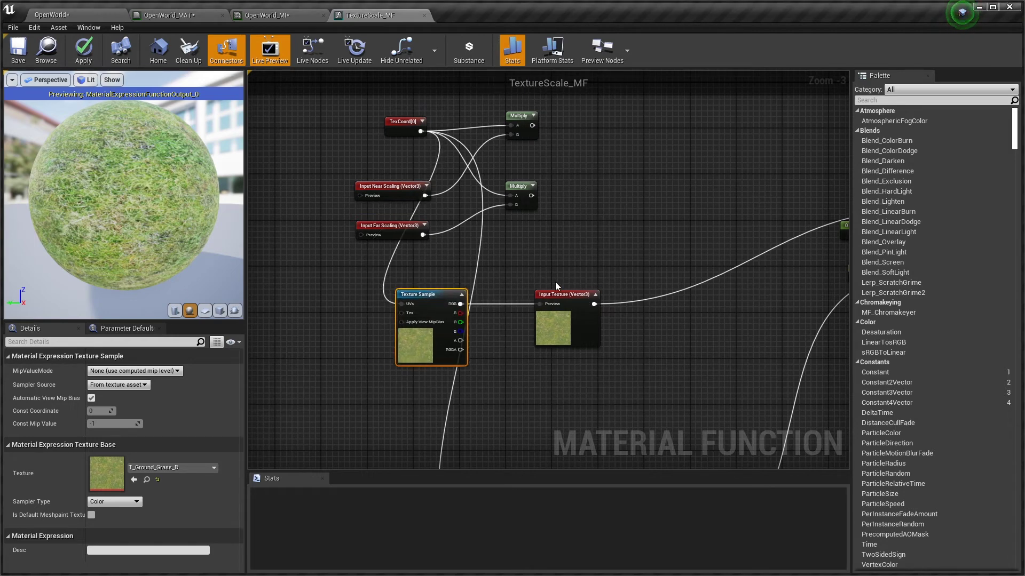
# Delete the original Texture function input and confirm with Yes
pyautogui.click(570, 300)
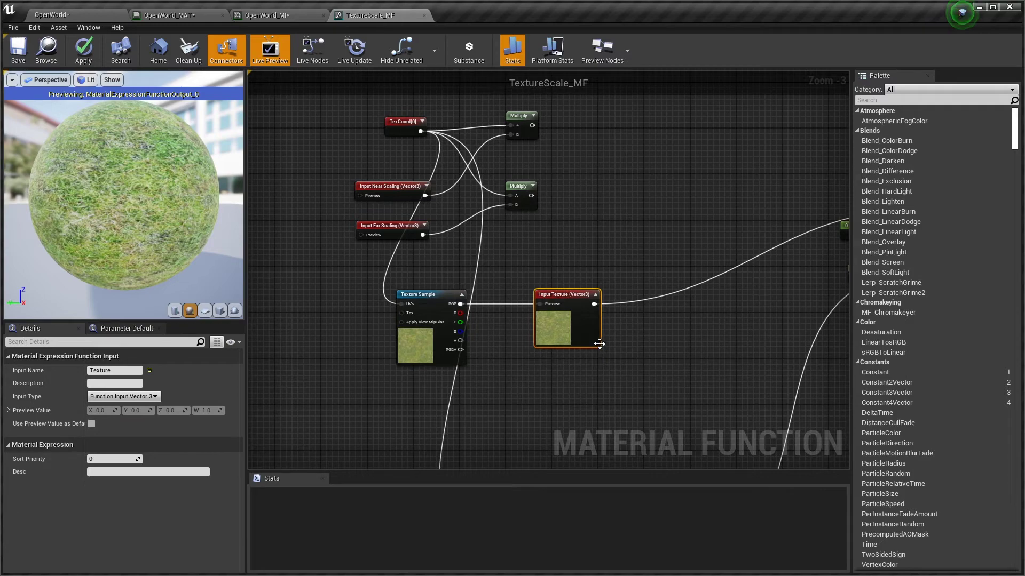
pyautogui.press('Delete')
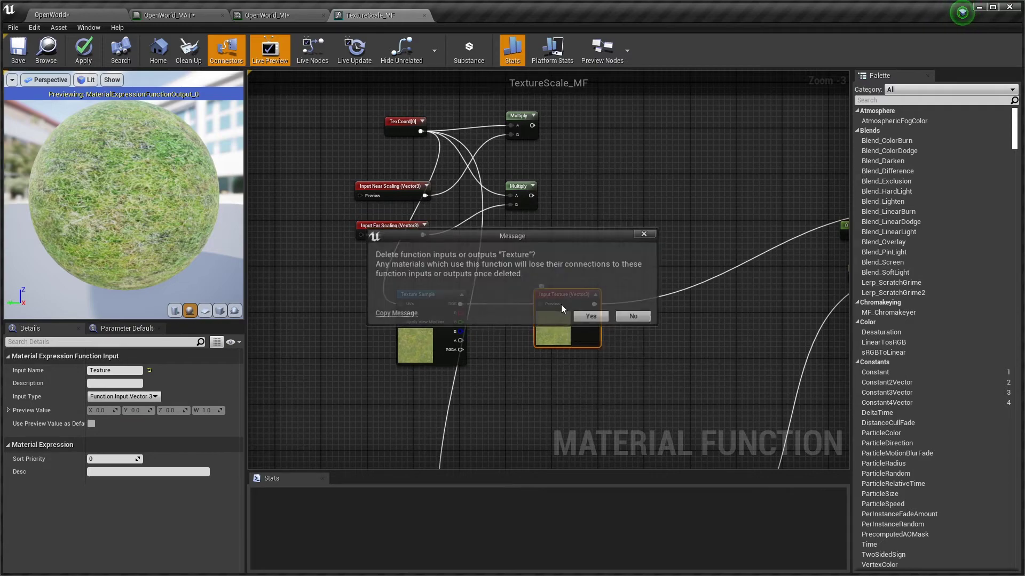
pyautogui.click(594, 316)
pyautogui.moveTo(518, 300); pyautogui.dragTo(517, 102, button='right')
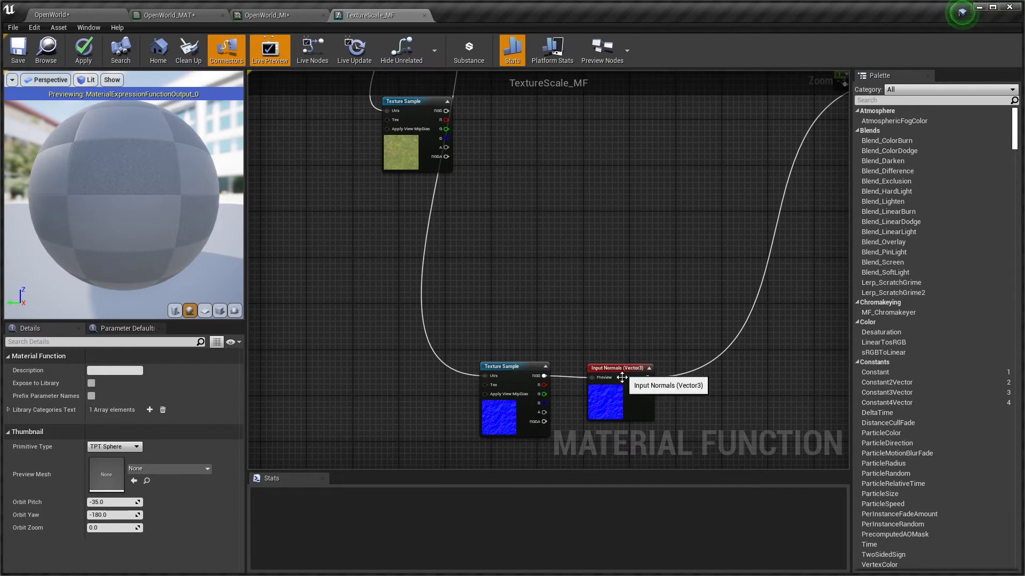
# Duplicate Input Normals into an Input Normals_1 copy placed at the upper left
pyautogui.moveTo(620, 376); pyautogui.dragTo(606, 299)
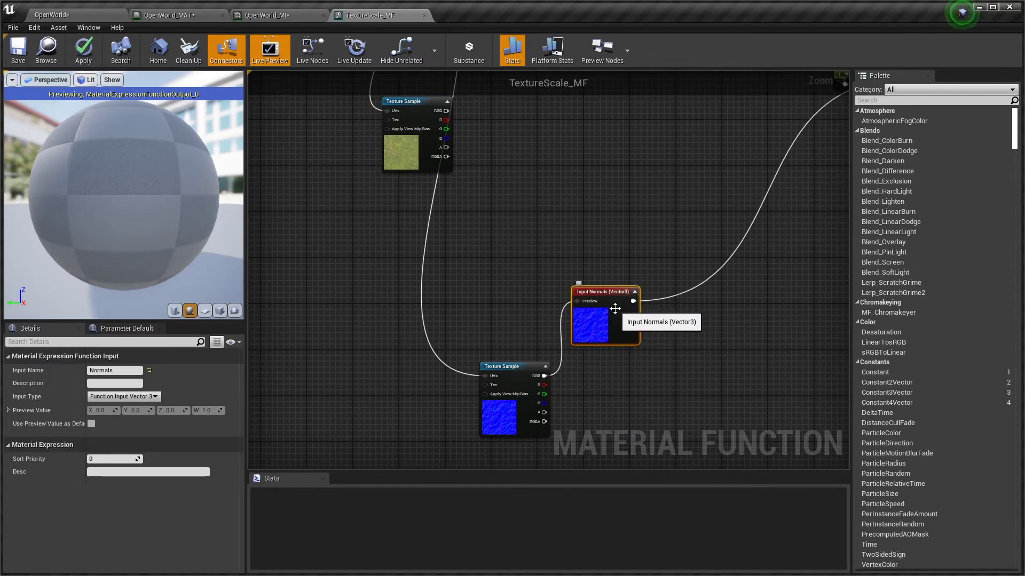
pyautogui.hotkey('ctrl', 'w')
pyautogui.moveTo(660, 337); pyautogui.dragTo(297, 109)
pyautogui.moveTo(571, 234); pyautogui.dragTo(590, 290, button='right')
pyautogui.scroll(-2, 633, 405)
pyautogui.scroll(2, 613, 343)
pyautogui.scroll(-1, 645, 365)
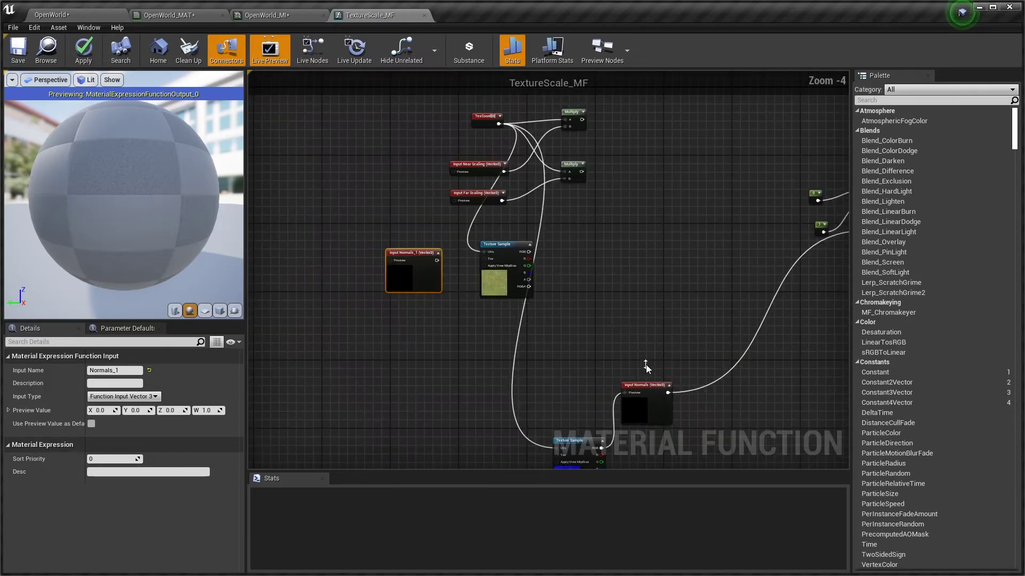
pyautogui.moveTo(639, 350); pyautogui.dragTo(614, 278, button='right')
# Delete the original Normals input and duplicate Input Normals_1 as Input Normals_2 below
pyautogui.click(635, 320)
pyautogui.moveTo(633, 322); pyautogui.dragTo(632, 326)
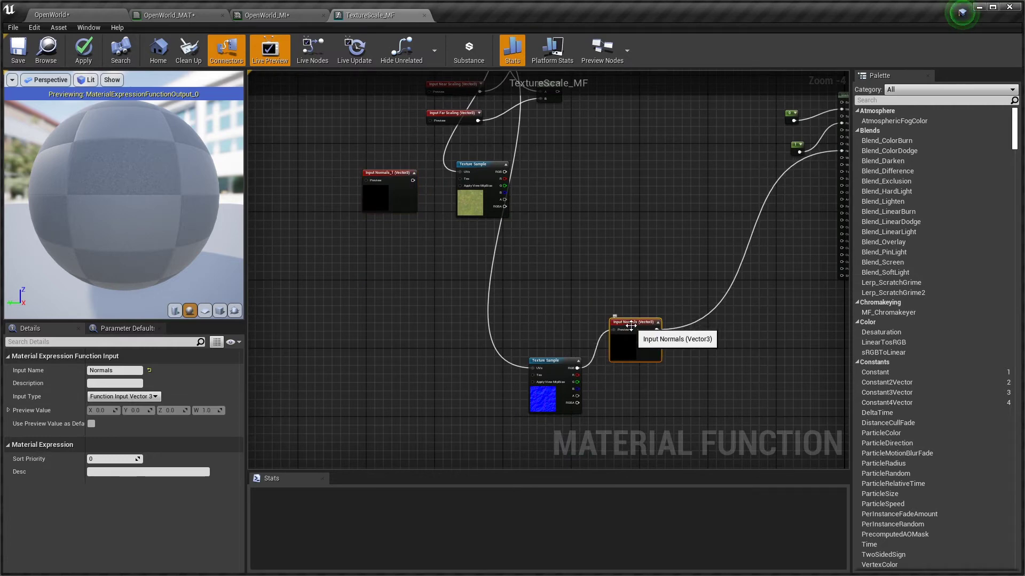
pyautogui.press('Delete')
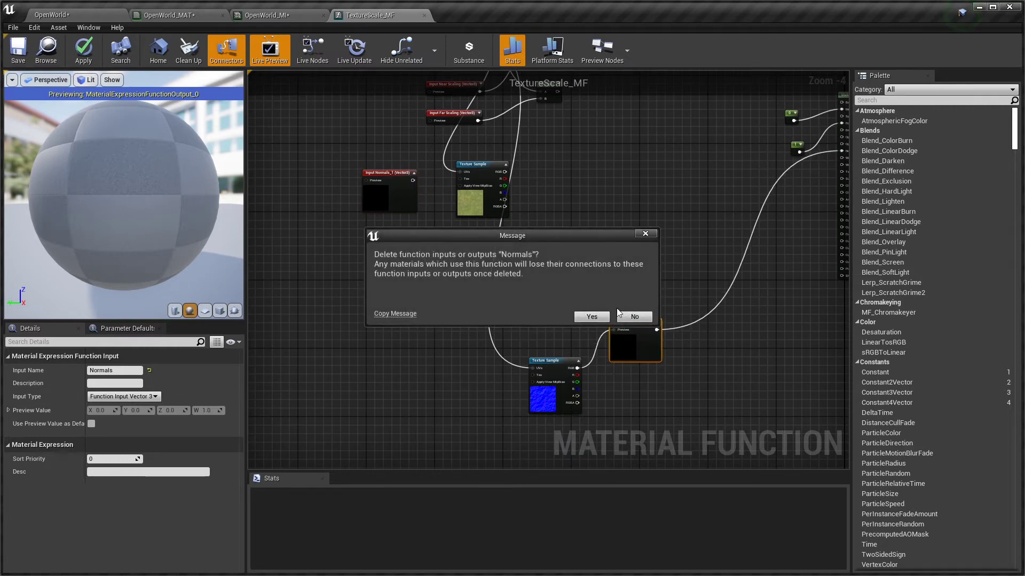
pyautogui.click(594, 317)
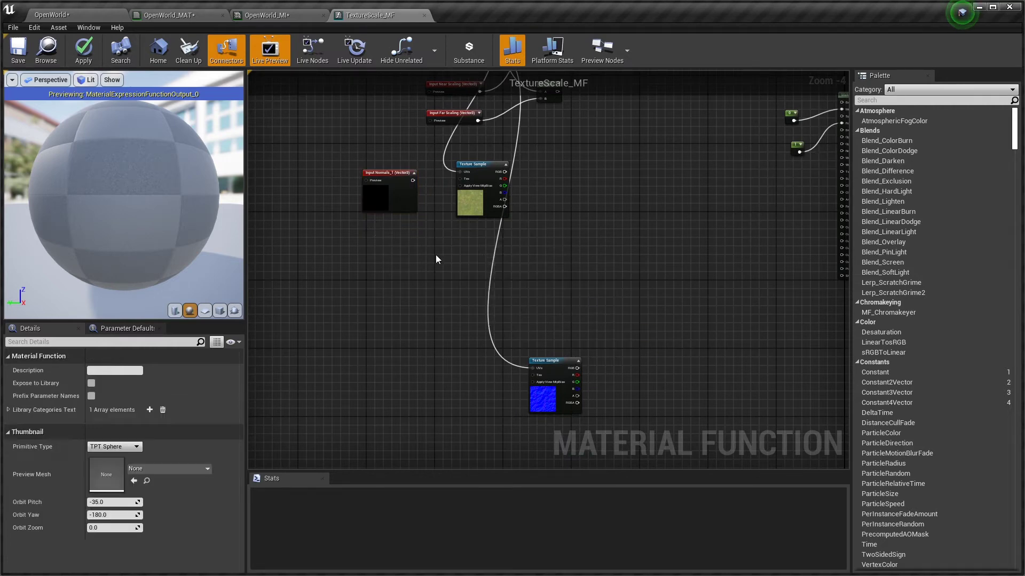
pyautogui.click(399, 194)
pyautogui.hotkey('ctrl', 'w')
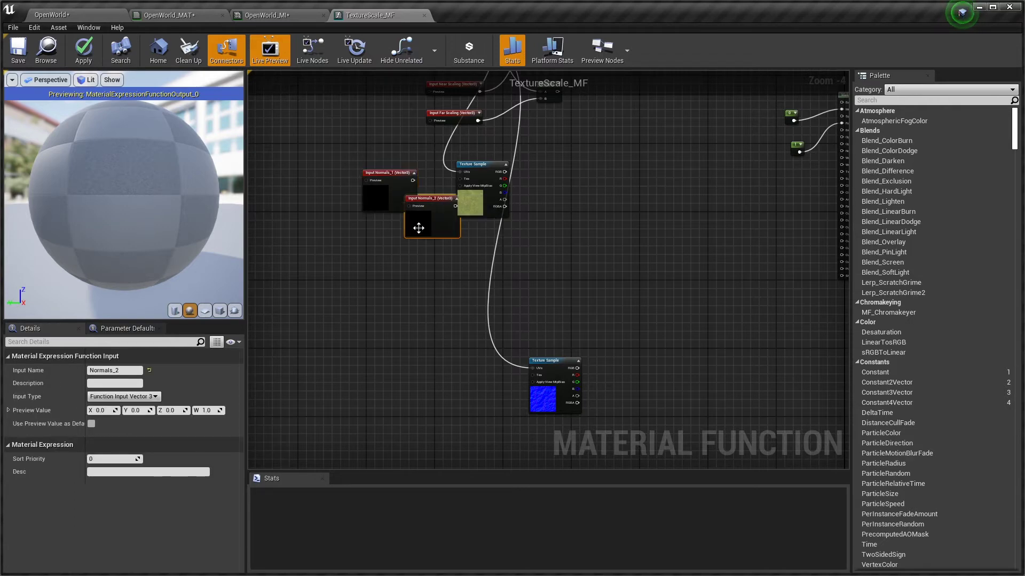
pyautogui.moveTo(440, 249); pyautogui.dragTo(417, 388)
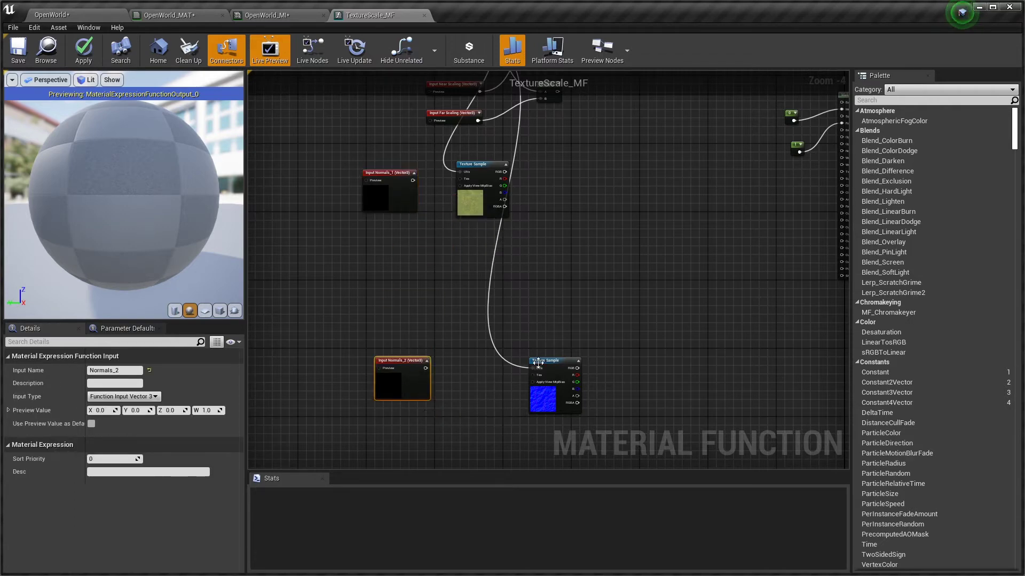
# Move the lower Texture Sample left and regroup TexCoord, scaling and Multiply nodes up-left
pyautogui.moveTo(548, 368); pyautogui.dragTo(505, 368)
pyautogui.moveTo(505, 366); pyautogui.dragTo(487, 375, button='right')
pyautogui.moveTo(426, 148); pyautogui.dragTo(602, 259)
pyautogui.moveTo(572, 211); pyautogui.dragTo(393, 202)
pyautogui.scroll(4, 512, 280)
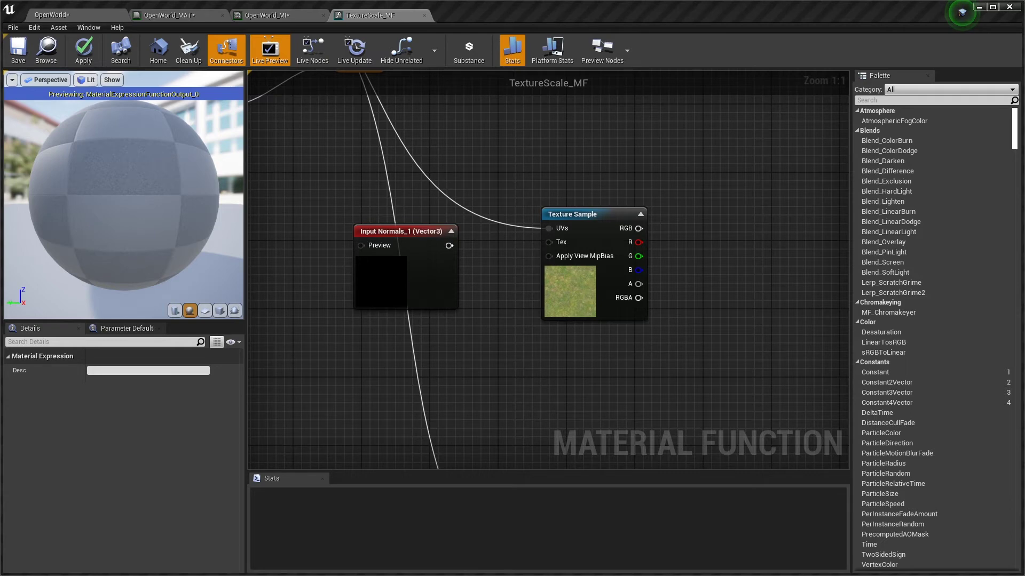
pyautogui.moveTo(558, 302); pyautogui.dragTo(522, 240, button='right')
# Try wiring Input Normals_1 into the grass sample's Tex, then delete the Texture2D In input
pyautogui.click(521, 240)
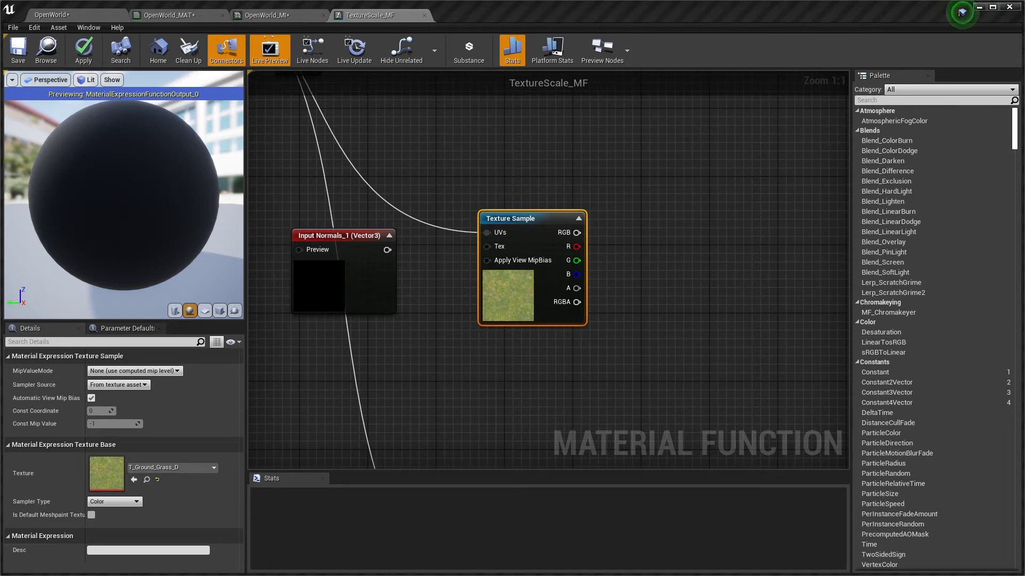
pyautogui.moveTo(387, 250); pyautogui.dragTo(488, 248)
pyautogui.moveTo(387, 250); pyautogui.dragTo(483, 260)
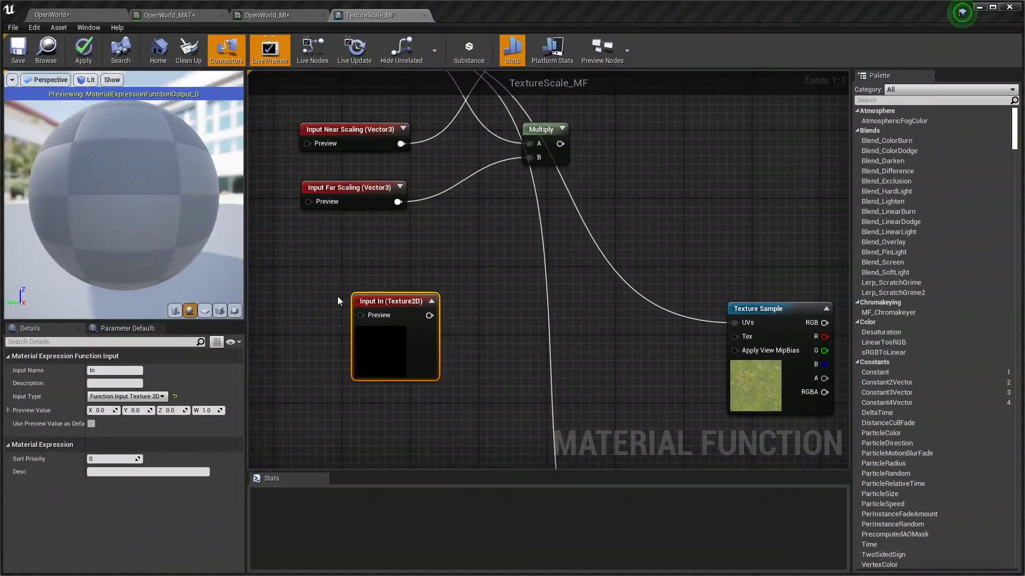
pyautogui.moveTo(391, 311); pyautogui.dragTo(415, 311)
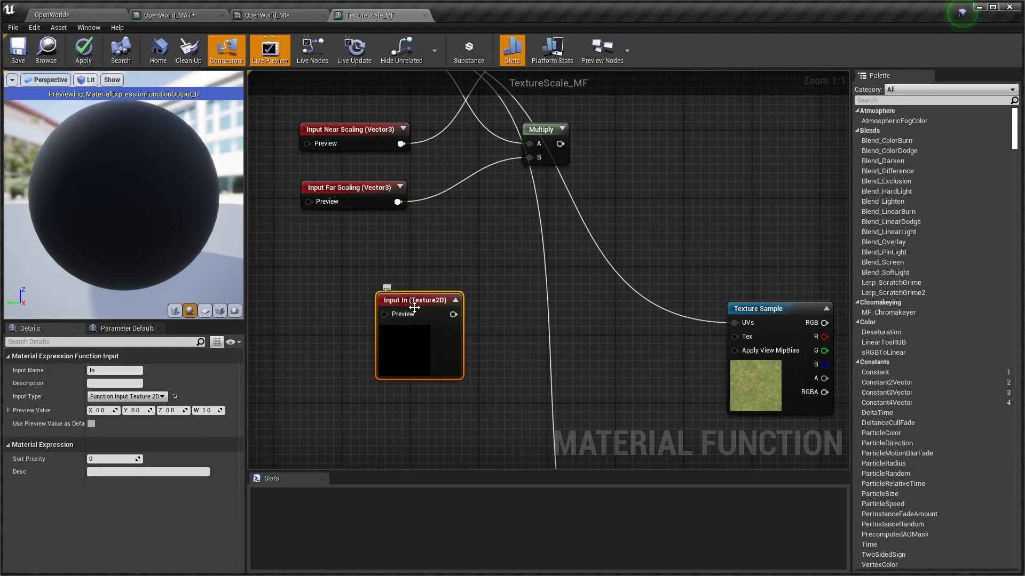
pyautogui.press('Delete')
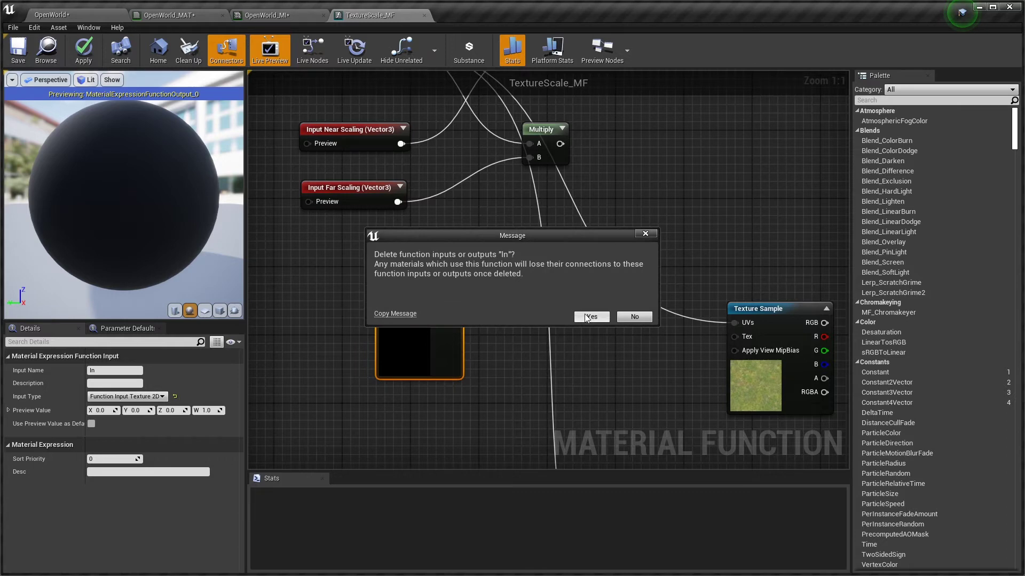
pyautogui.click(590, 318)
# Add a new FunctionInput node from the graph's node search
pyautogui.rightClick(397, 295)
pyautogui.write('functioninput')
pyautogui.press('Return')
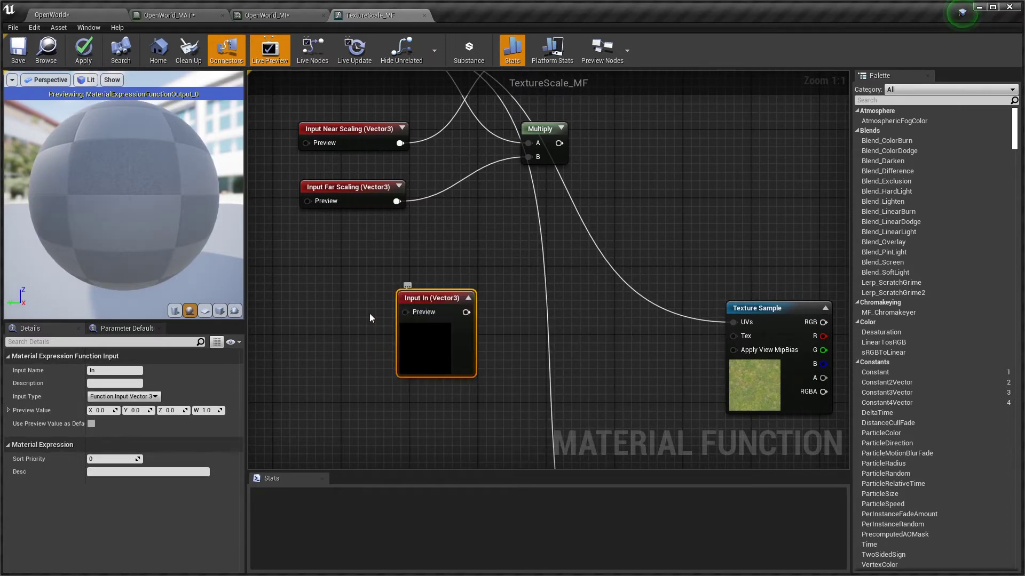
# Make In a Texture 2D input and connect it to the Texture Sample's Tex
pyautogui.click(154, 397)
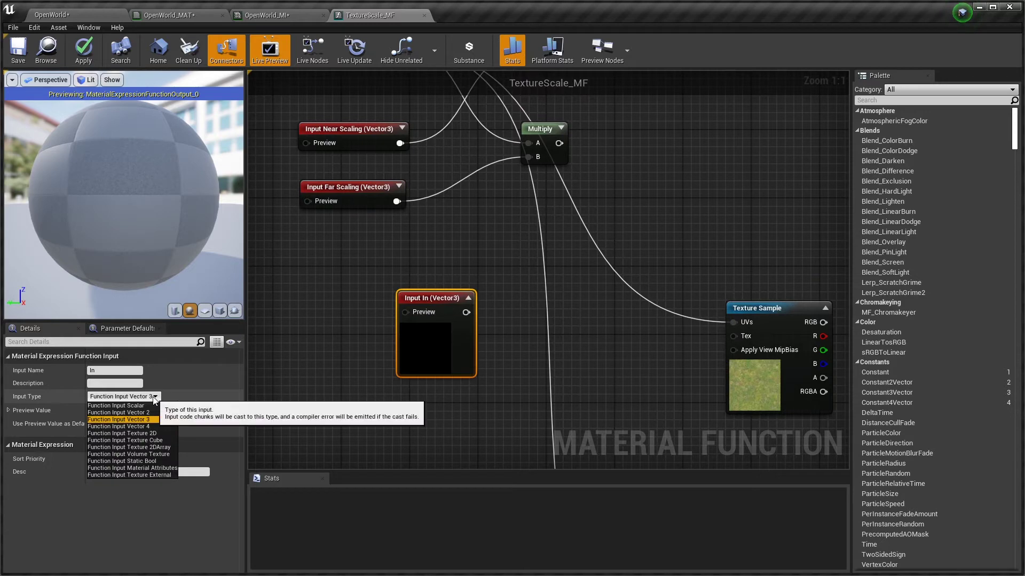
pyautogui.click(148, 432)
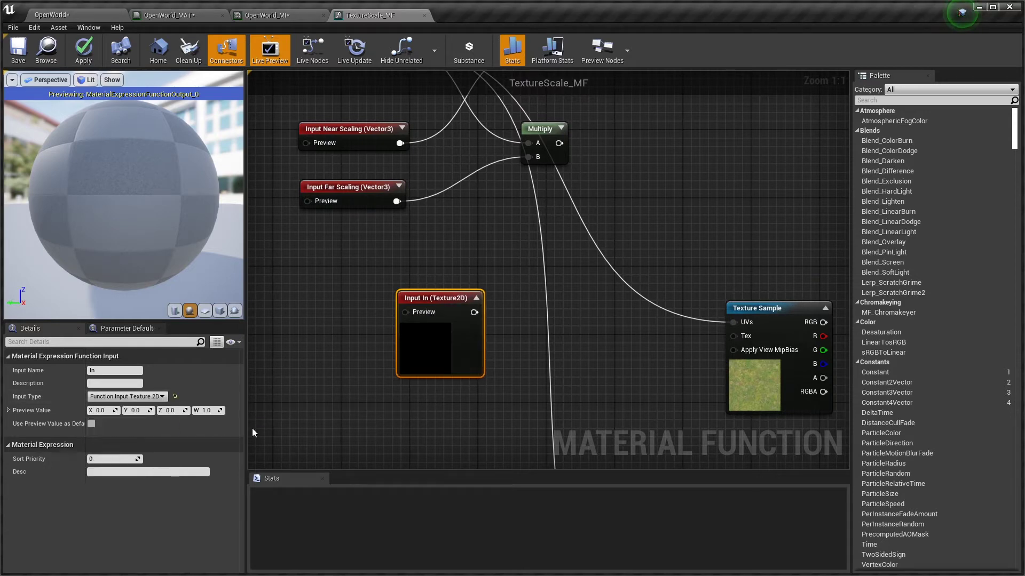
pyautogui.moveTo(474, 313); pyautogui.dragTo(732, 335)
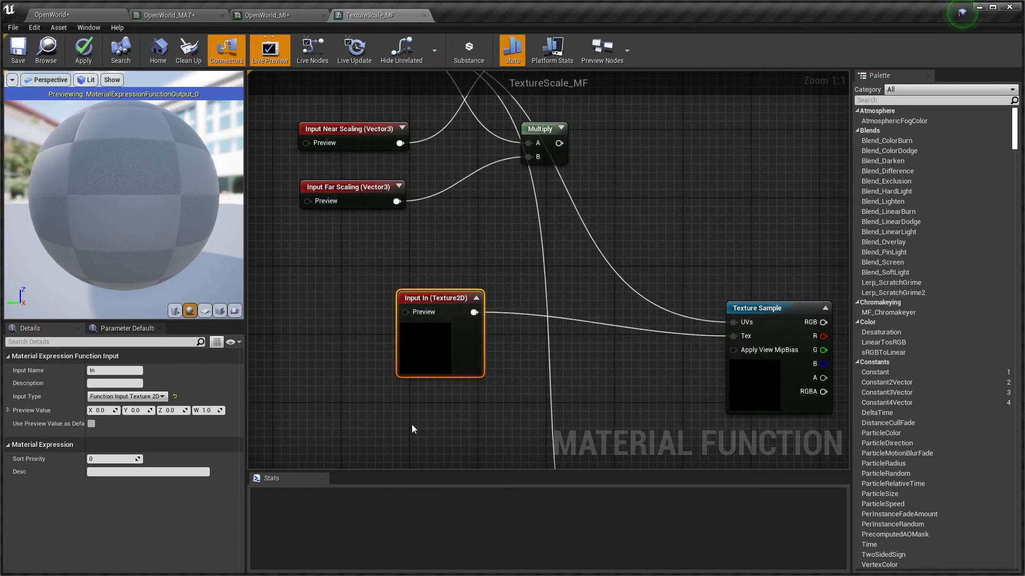
# Add a Texture 2D function input In_1 feeding the lower Texture Sample's Tex
pyautogui.moveTo(411, 430); pyautogui.dragTo(389, 201, button='right')
pyautogui.moveTo(401, 451); pyautogui.dragTo(404, 307, button='right')
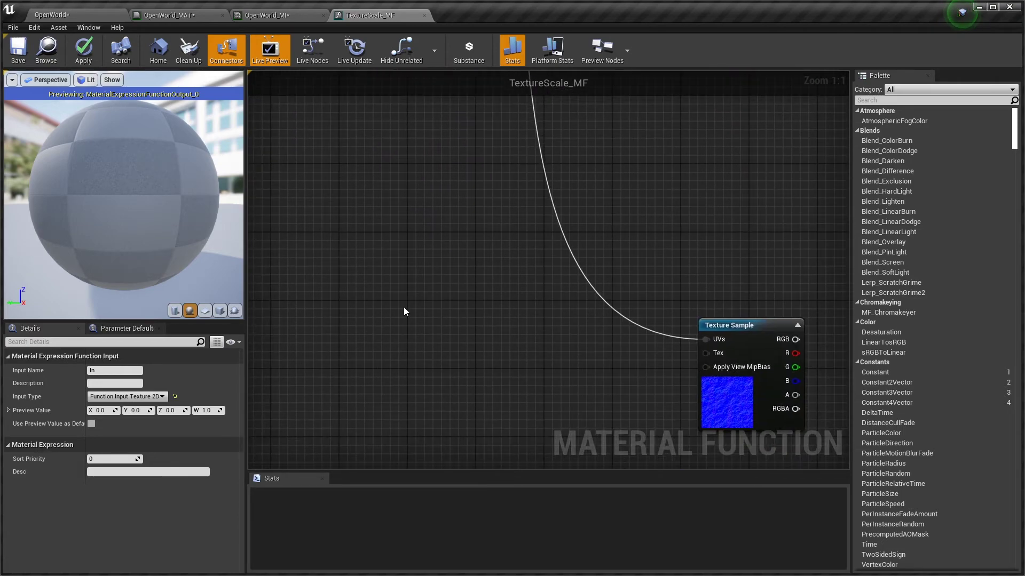
pyautogui.rightClick(411, 347)
pyautogui.write('input')
pyautogui.press('Return')
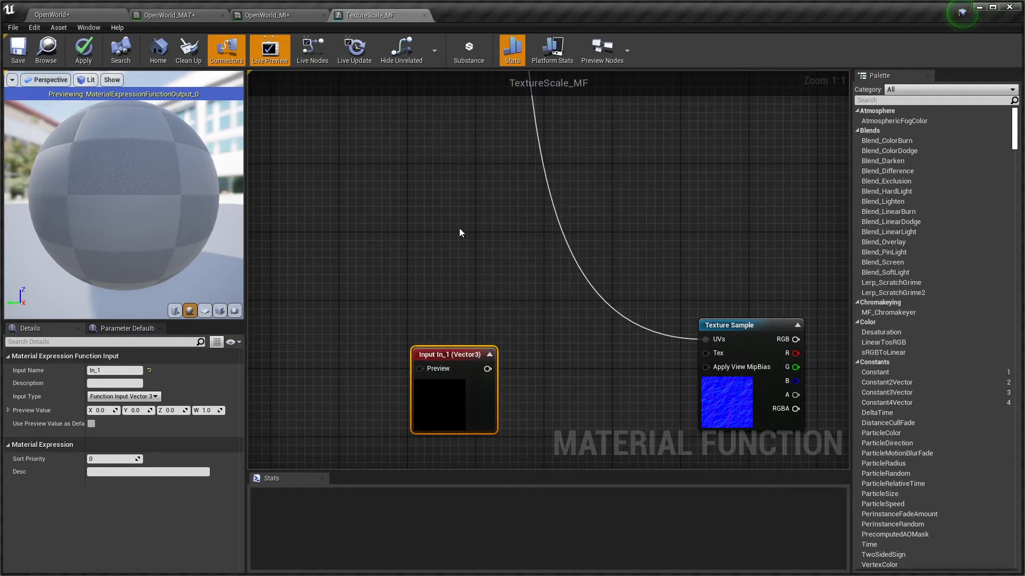
pyautogui.click(122, 396)
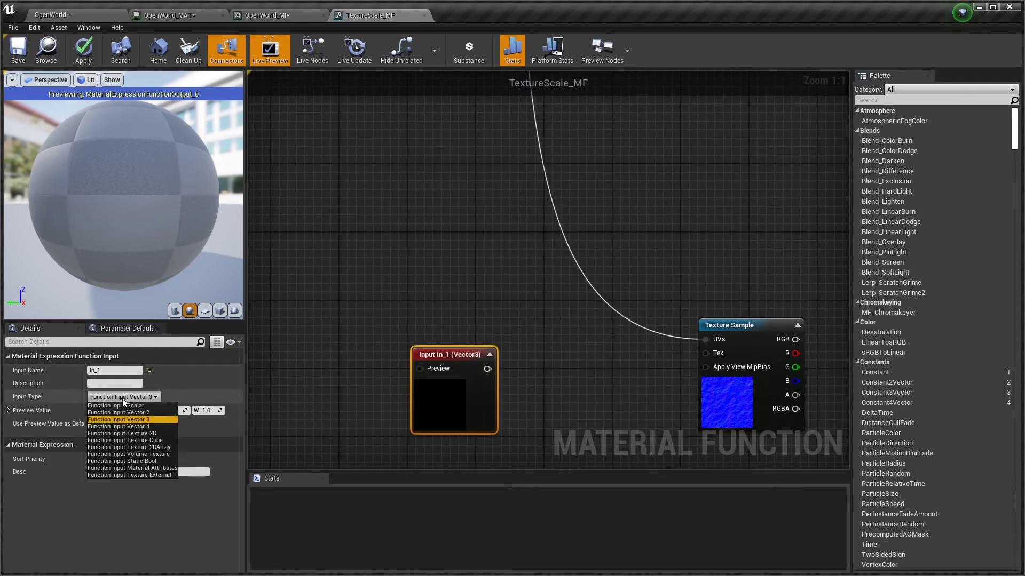
pyautogui.click(130, 434)
pyautogui.moveTo(496, 369); pyautogui.dragTo(705, 353)
# Promote Input Texture's Preview pin to a texture parameter named Preview, placed to its left
pyautogui.moveTo(715, 315); pyautogui.dragTo(446, 259, button='right')
pyautogui.moveTo(524, 349); pyautogui.dragTo(374, 336, button='right')
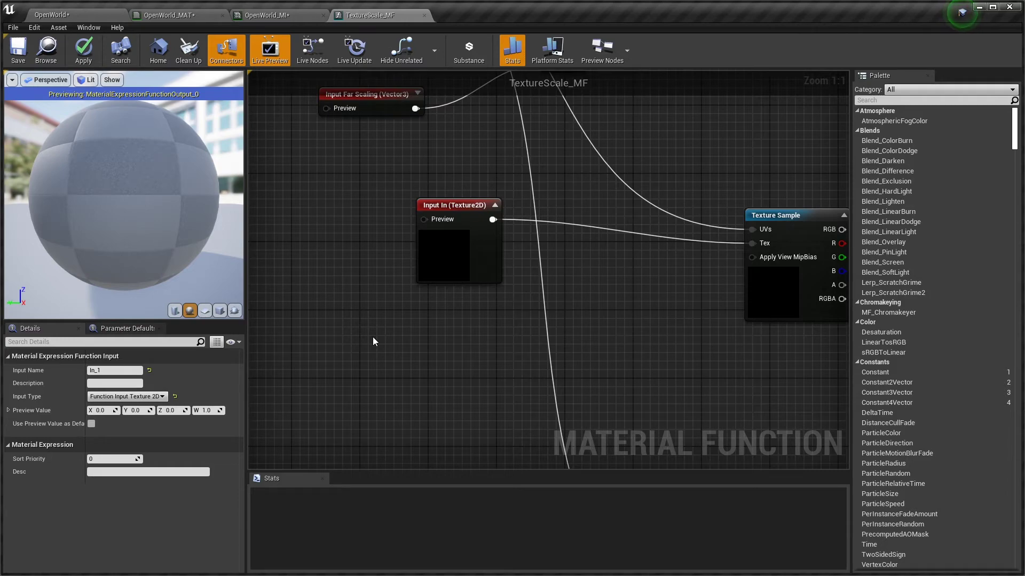
pyautogui.moveTo(582, 386); pyautogui.dragTo(595, 414, button='right')
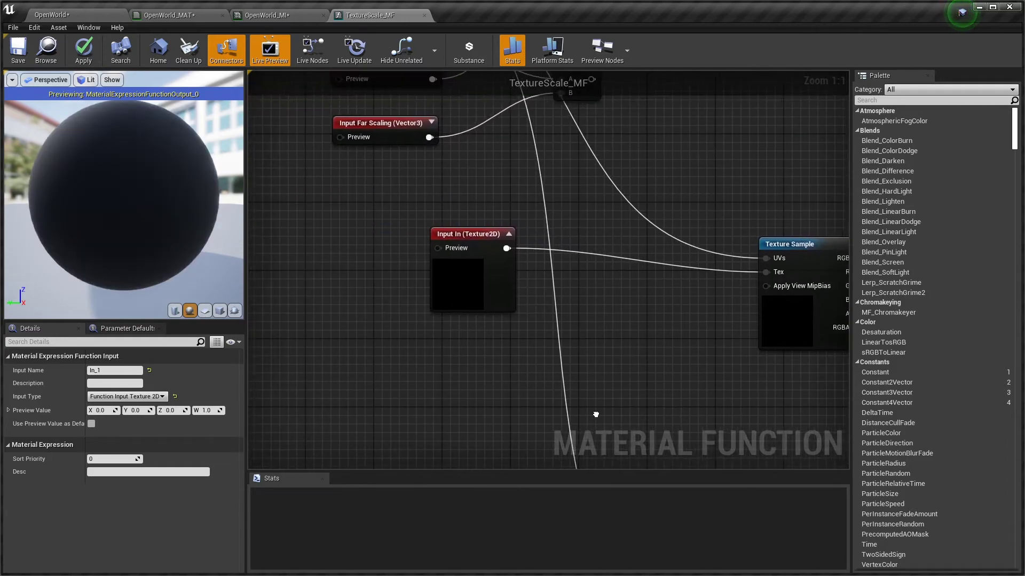
pyautogui.moveTo(495, 337); pyautogui.dragTo(595, 352, button='right')
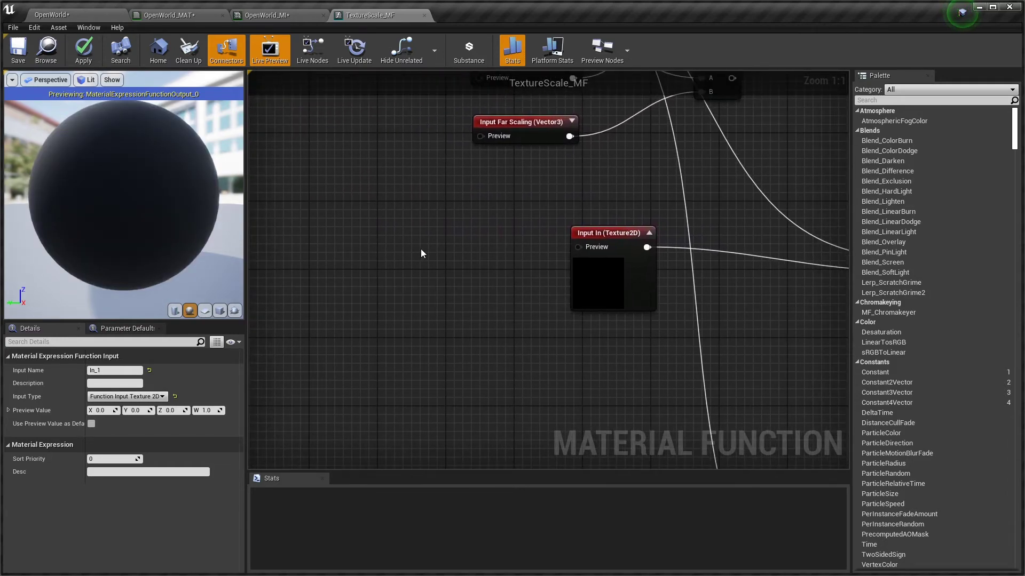
pyautogui.rightClick(406, 227)
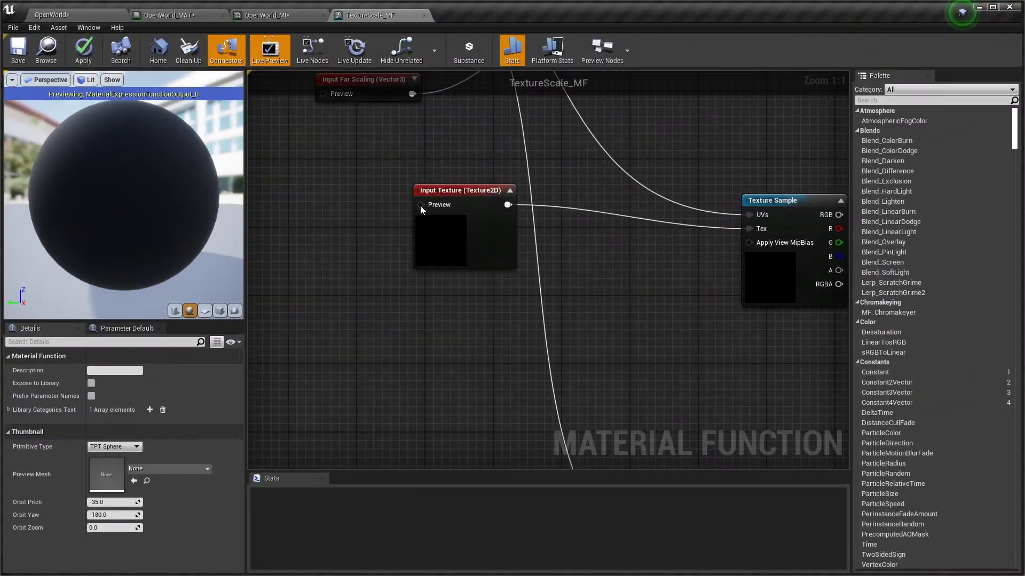
pyautogui.rightClick(420, 206)
pyautogui.click(423, 215)
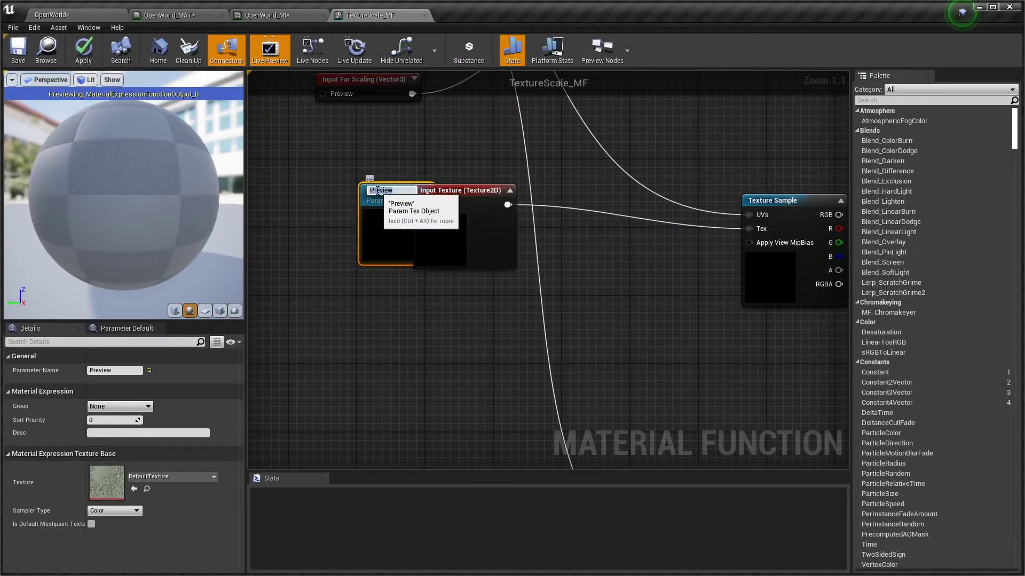
pyautogui.moveTo(377, 190); pyautogui.dragTo(315, 200)
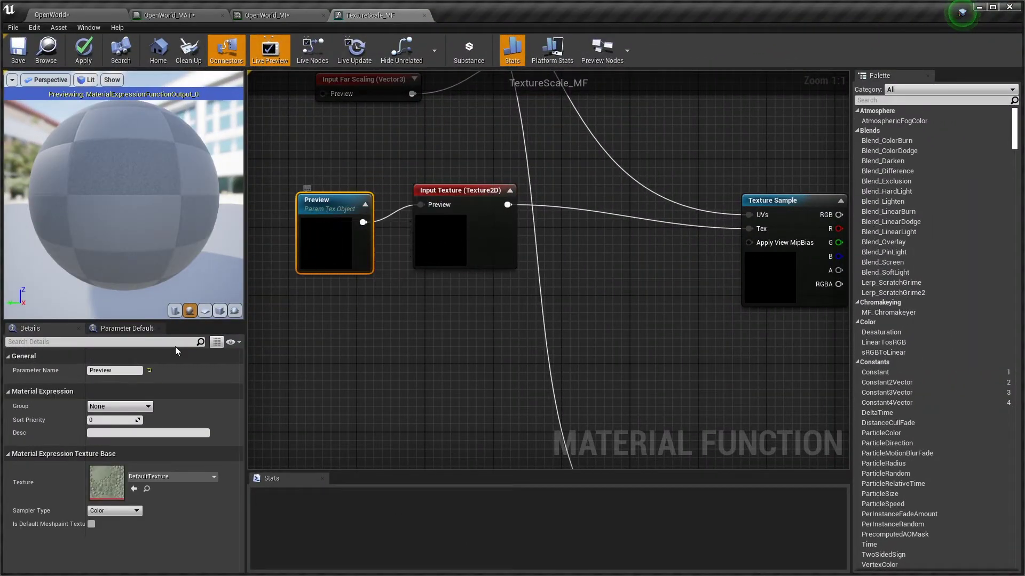
# Assign T_Ground_Grass_D as the Preview parameter's texture
pyautogui.click(153, 476)
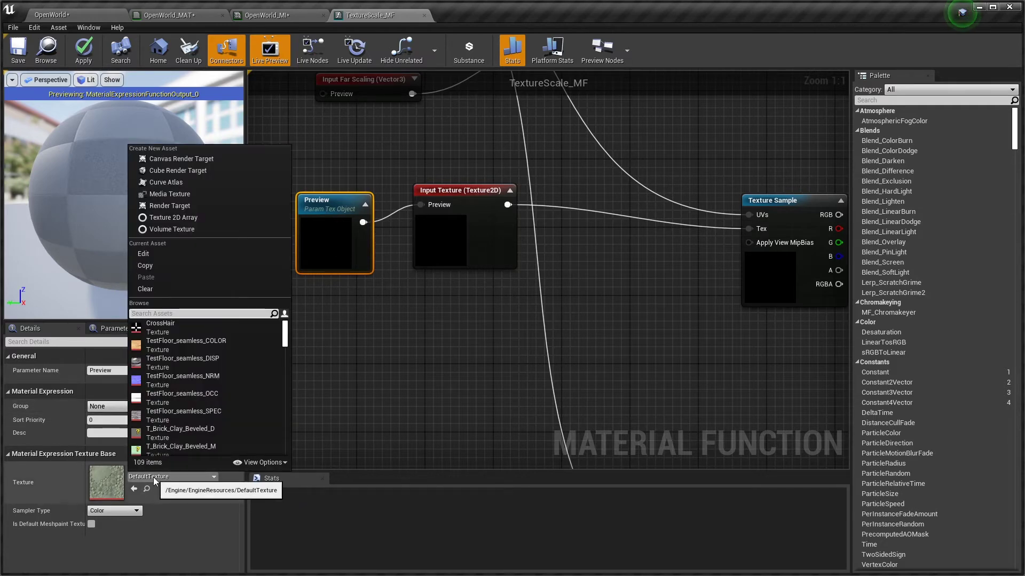
pyautogui.click(159, 314)
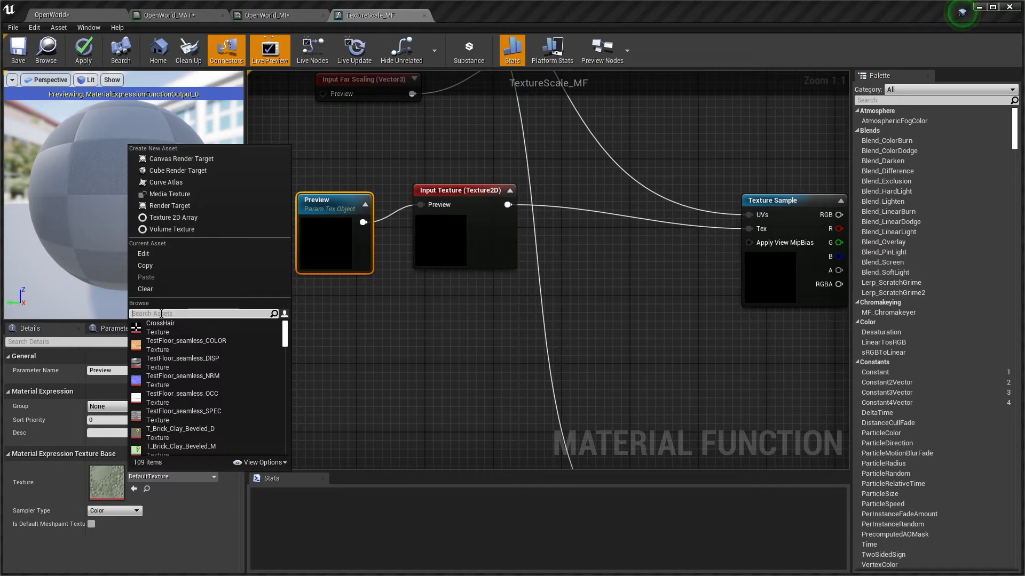
pyautogui.write('grass')
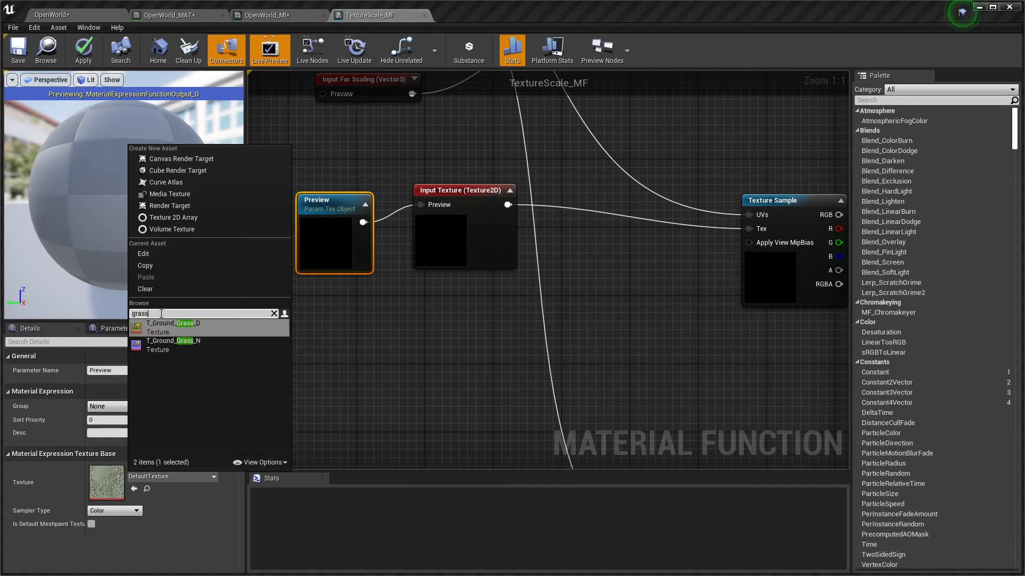
pyautogui.press('Return')
# Delete the spare unconnected Texture Sample node
pyautogui.moveTo(474, 343); pyautogui.dragTo(619, 173, button='right')
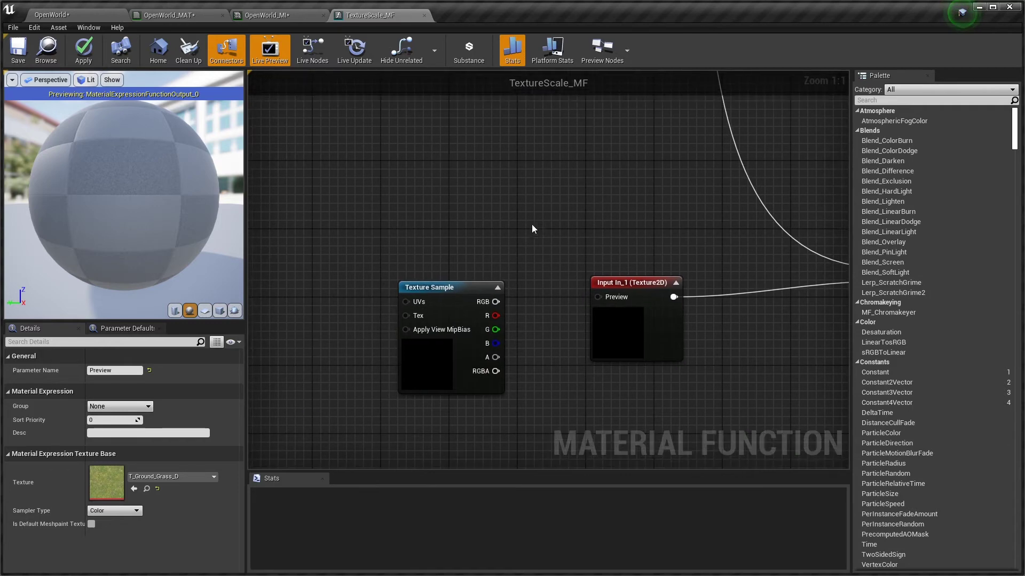
pyautogui.click(434, 291)
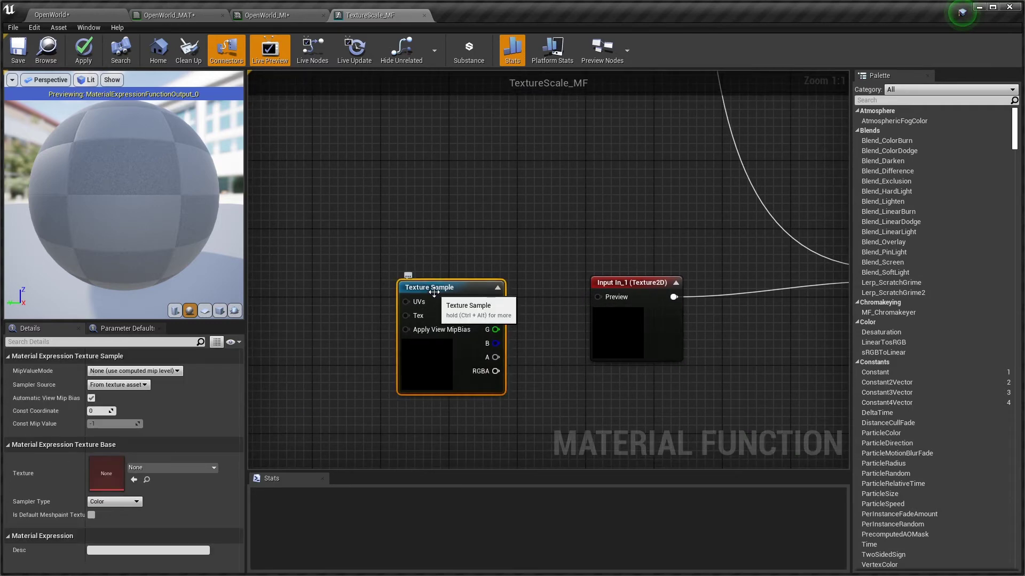
pyautogui.moveTo(405, 184); pyautogui.dragTo(324, 204, button='right')
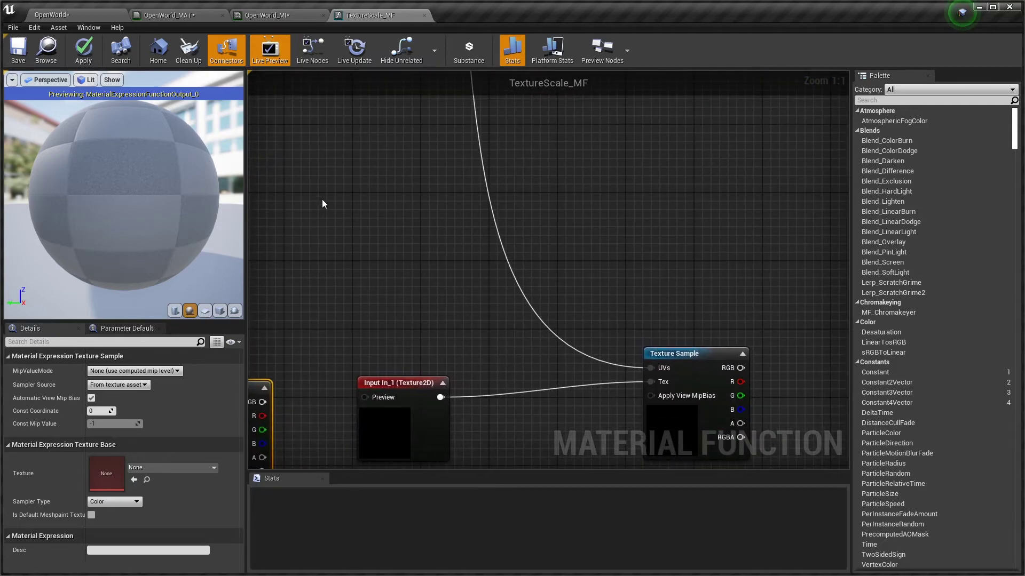
pyautogui.click(411, 385)
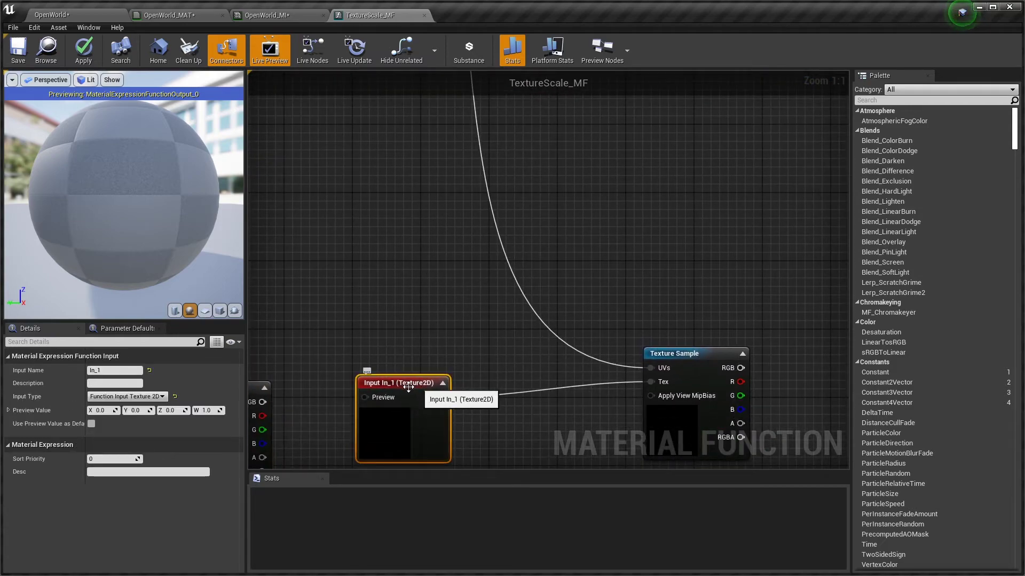
pyautogui.moveTo(371, 330); pyautogui.dragTo(622, 284, button='right')
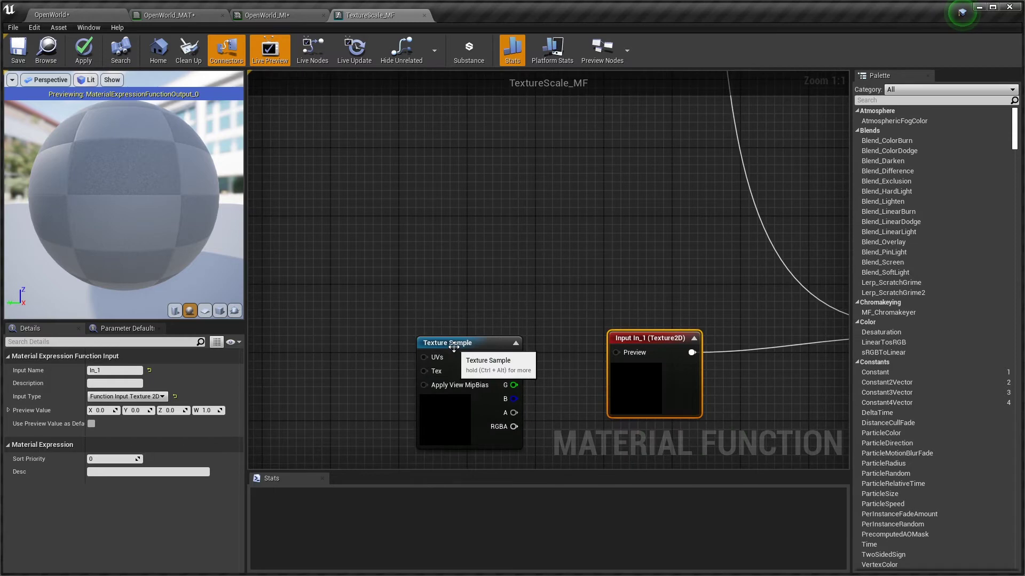
pyautogui.click(457, 346)
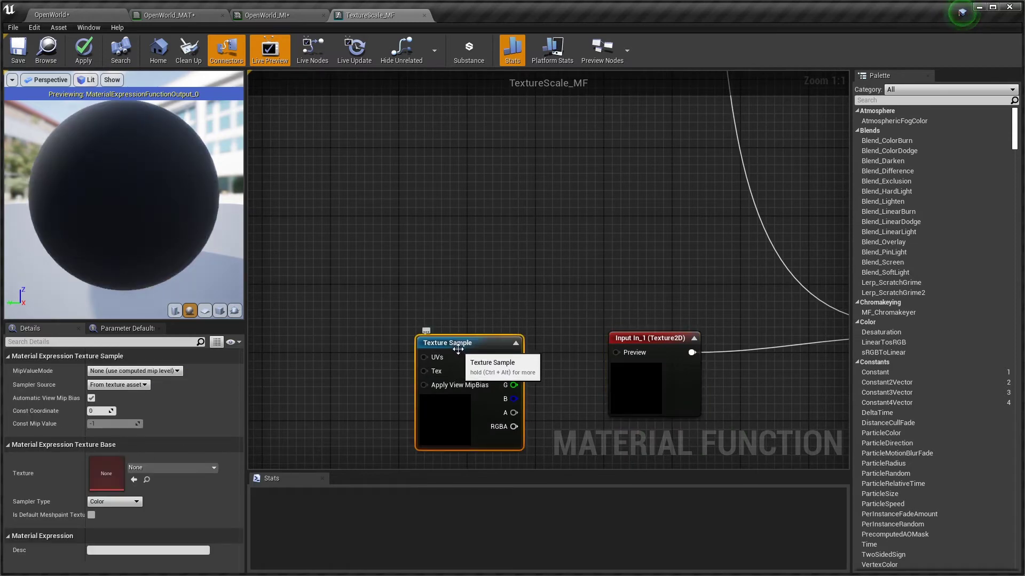
pyautogui.press('Delete')
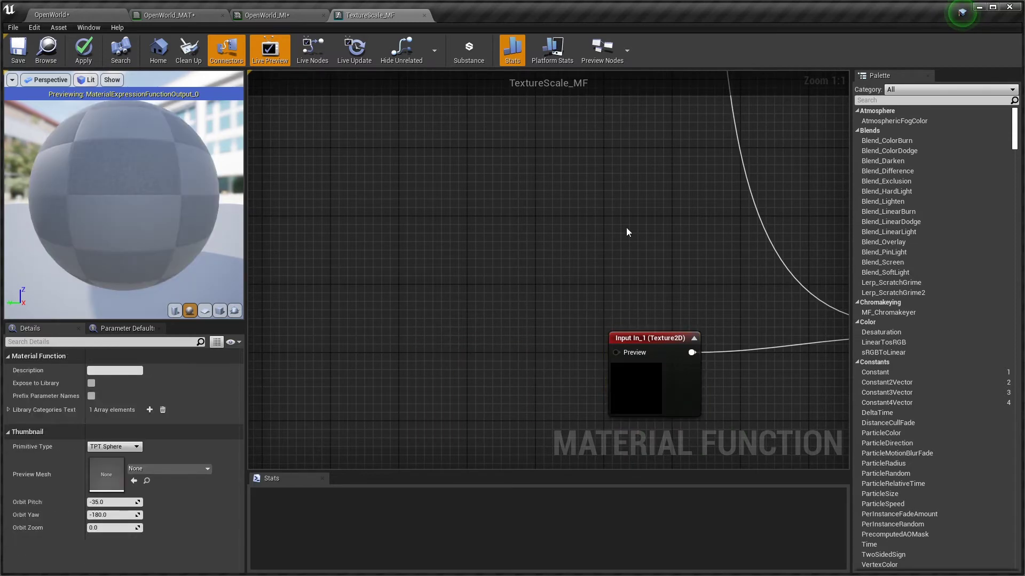
# Bring up the context menu on Input In_1's Preview pin
pyautogui.rightClick(454, 336)
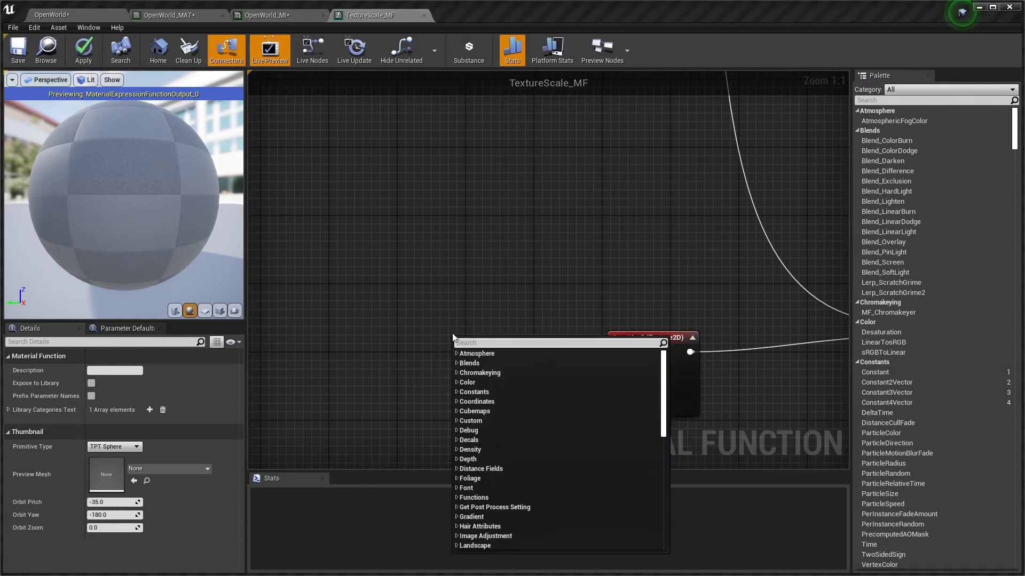
pyautogui.click(421, 249)
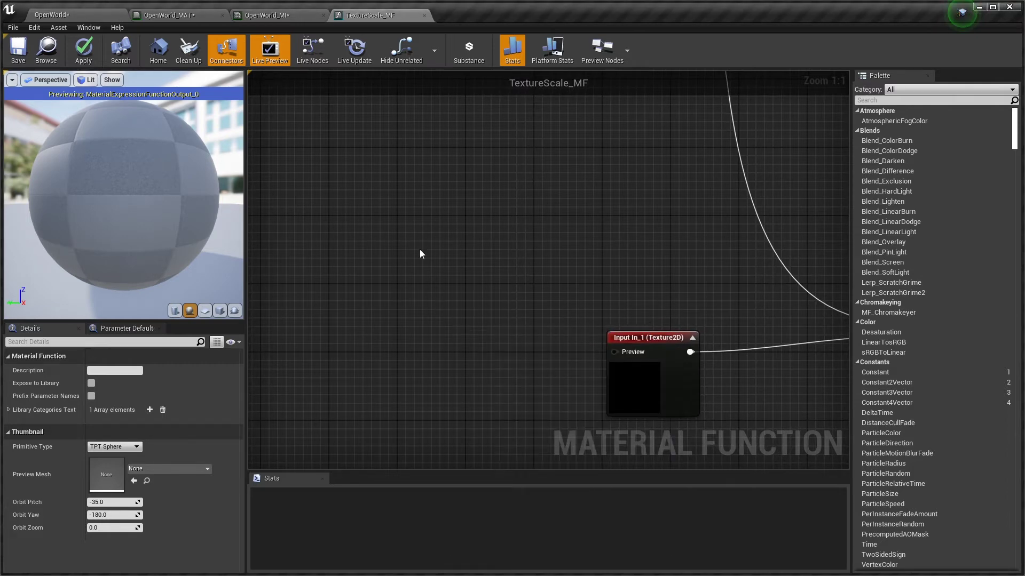
pyautogui.rightClick(616, 353)
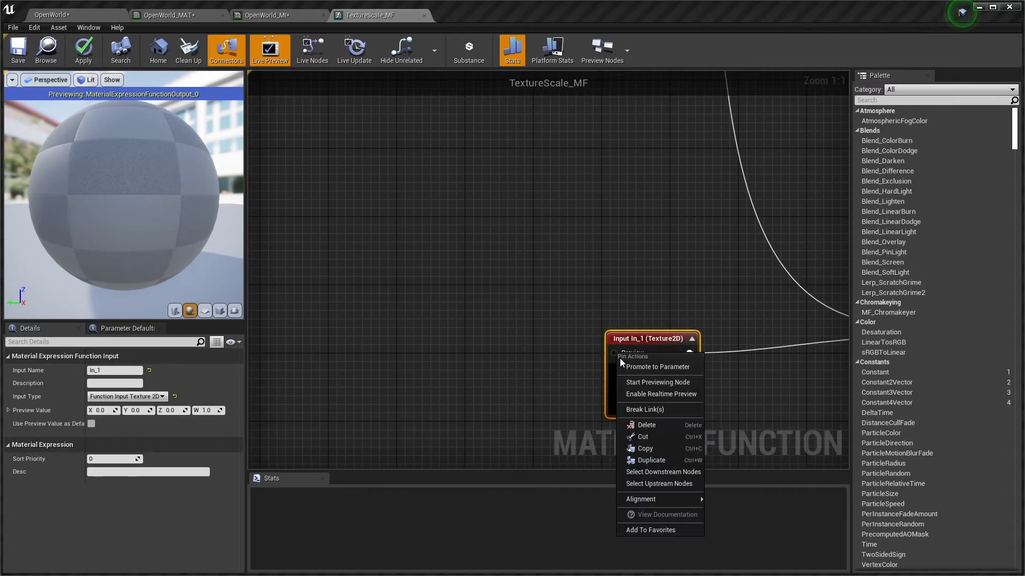
# Promote In_1's Preview pin to a Preview_1 parameter using T_Ground_Grass_N
pyautogui.click(628, 370)
pyautogui.moveTo(596, 361); pyautogui.dragTo(442, 360)
pyautogui.click(138, 477)
pyautogui.write('grass')
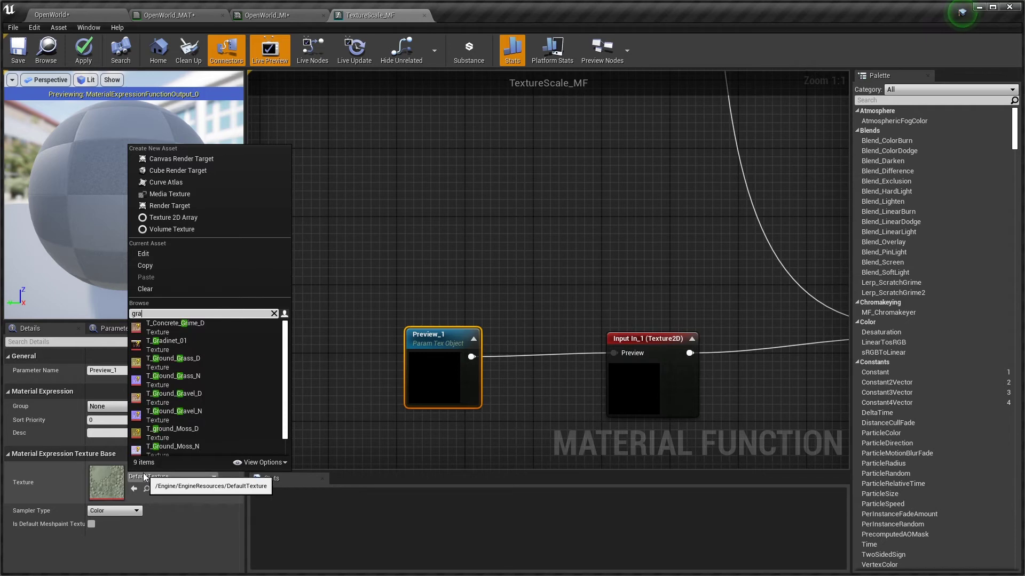
pyautogui.press('Down')
pyautogui.press('Down')
pyautogui.press('Return')
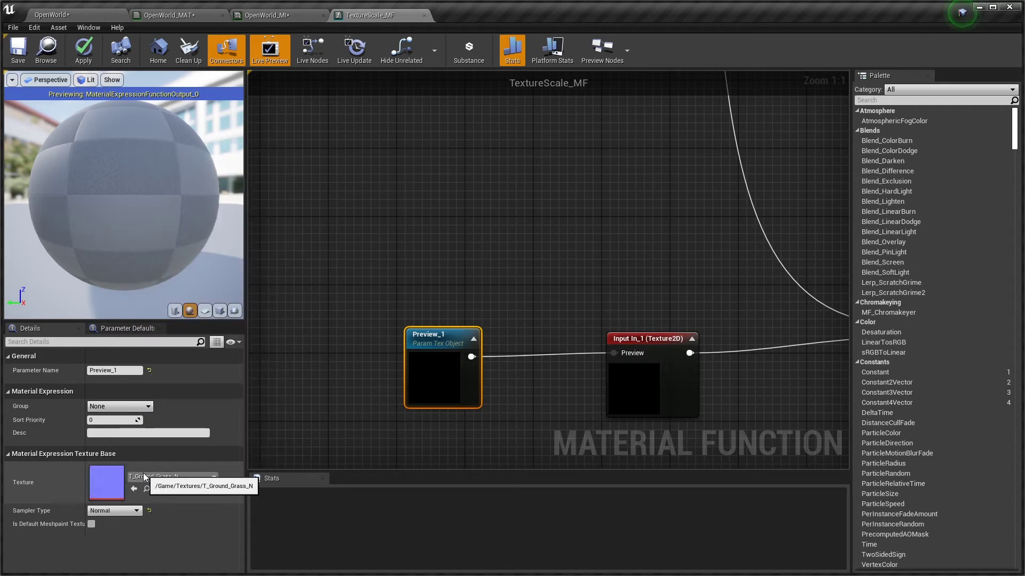
pyautogui.moveTo(617, 234); pyautogui.dragTo(663, 370, button='right')
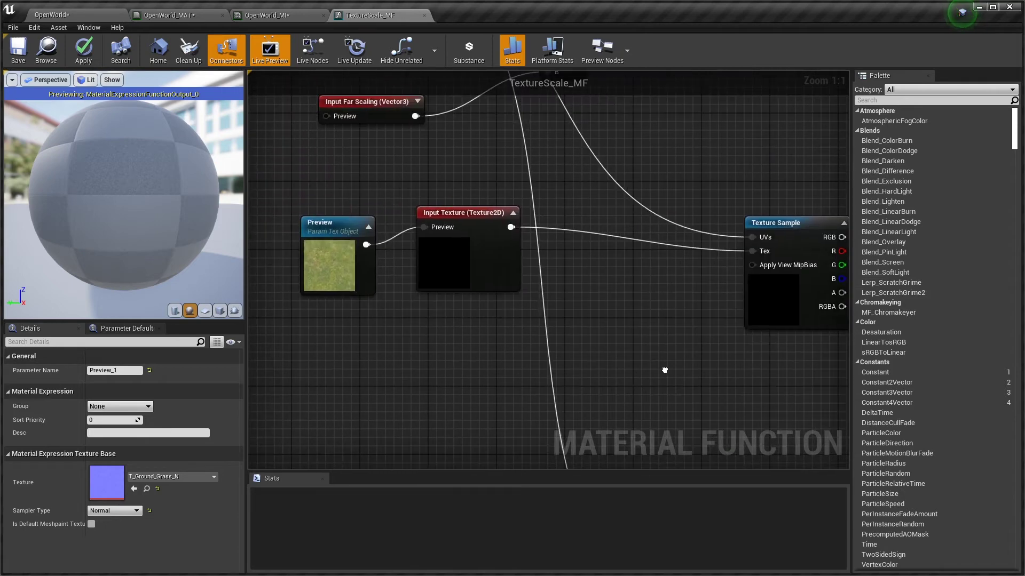
# Rename the In_1 function input to Normal
pyautogui.click(485, 245)
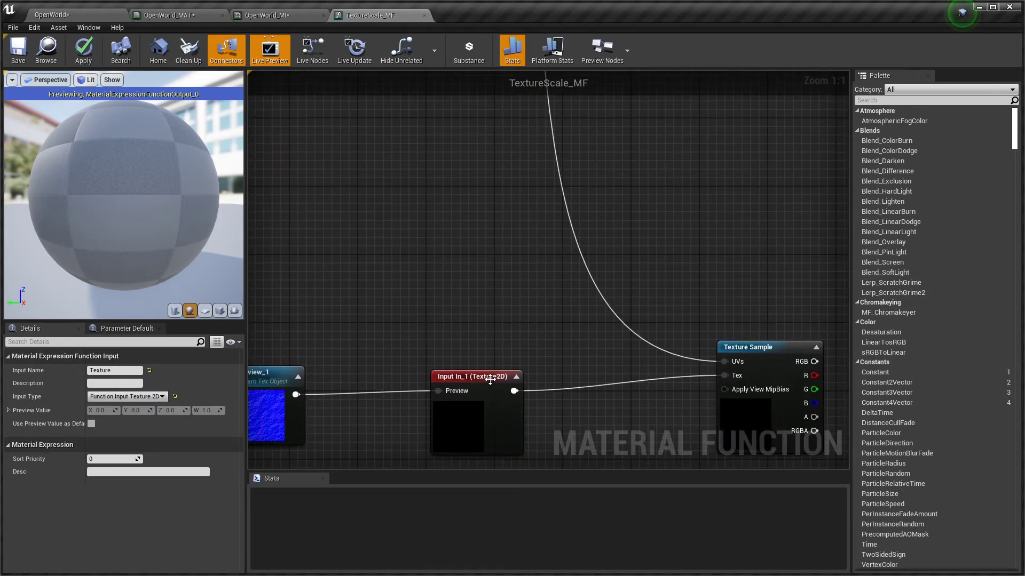
pyautogui.hotkey('ctrl', 'a')
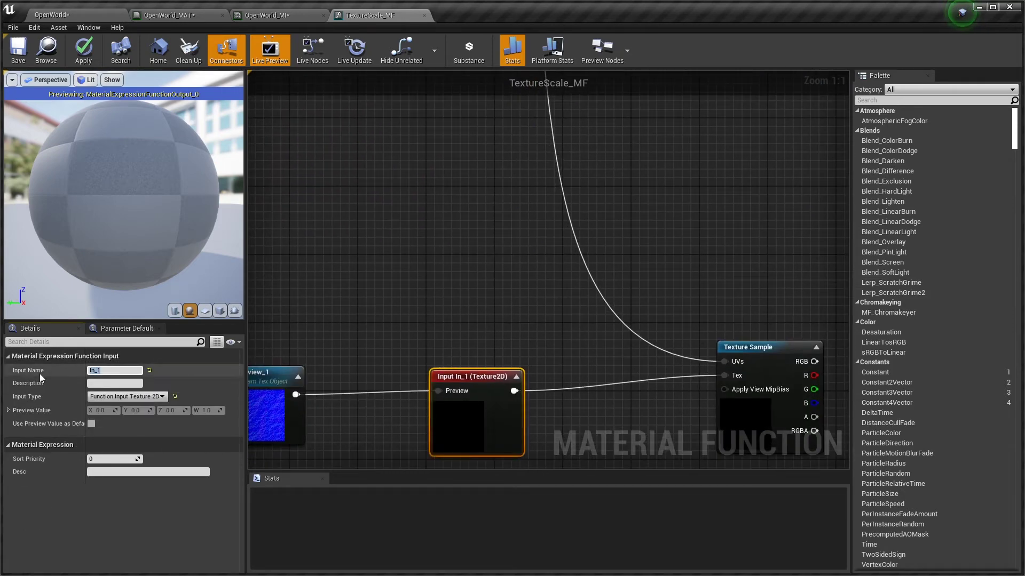
pyautogui.write('Normal')
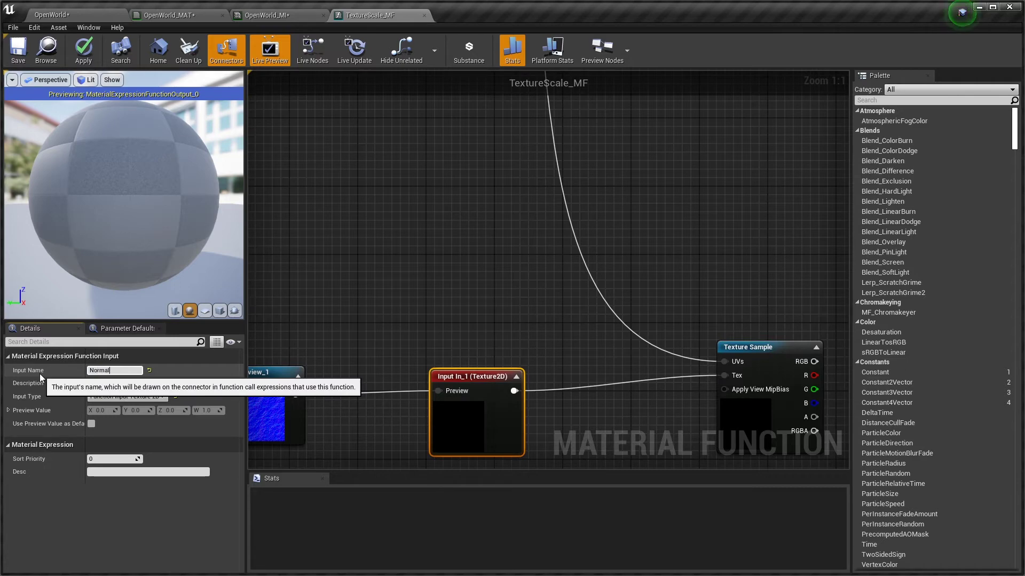
pyautogui.press('Return')
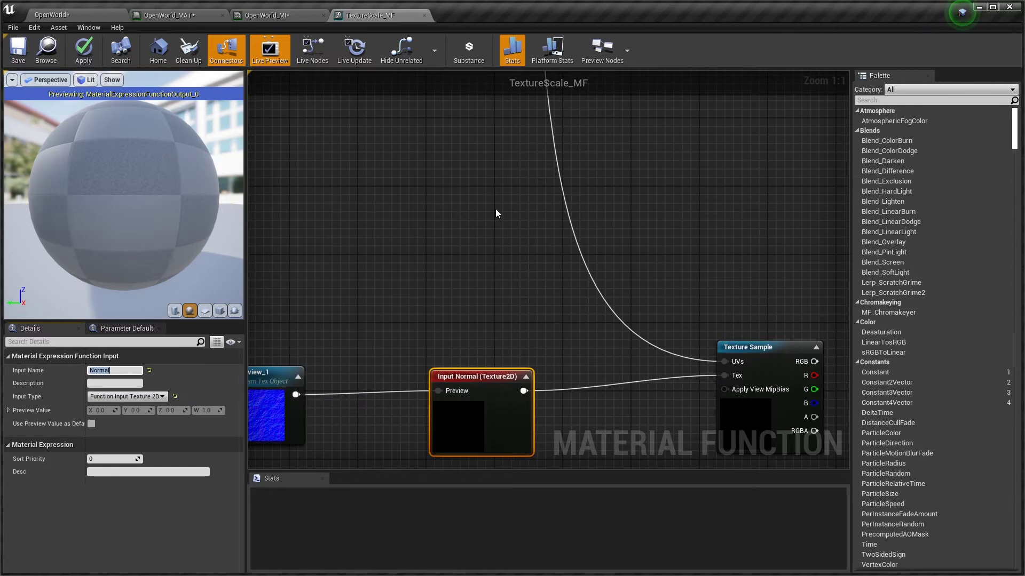
pyautogui.moveTo(495, 209); pyautogui.dragTo(645, 309, button='right')
pyautogui.scroll(-5, 613, 320)
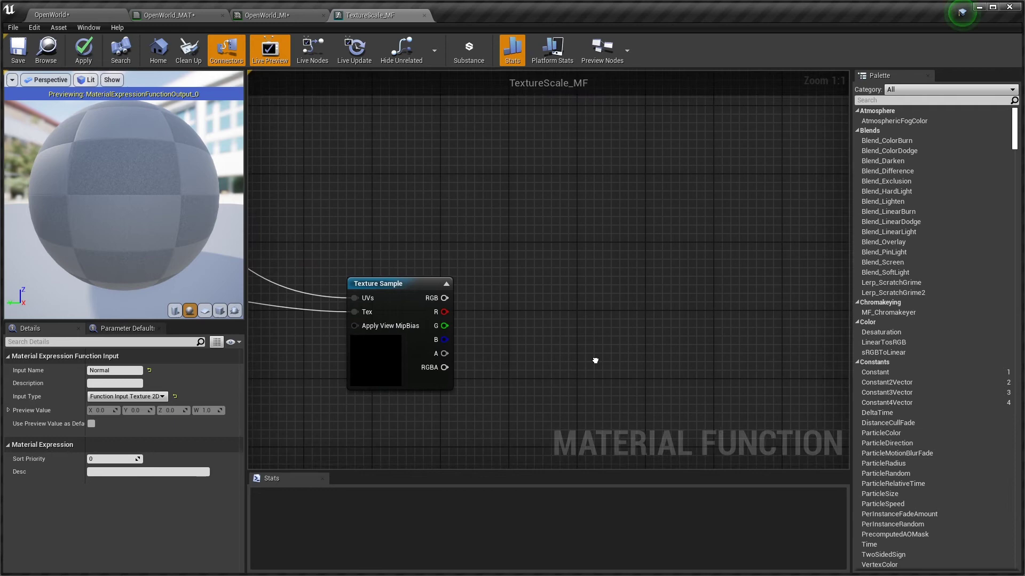
# Drag the grass Texture Sample fed by Input Texture and Multiply higher in the graph
pyautogui.scroll(-1, 584, 337)
pyautogui.scroll(1, 583, 338)
pyautogui.moveTo(494, 219); pyautogui.dragTo(562, 237, button='right')
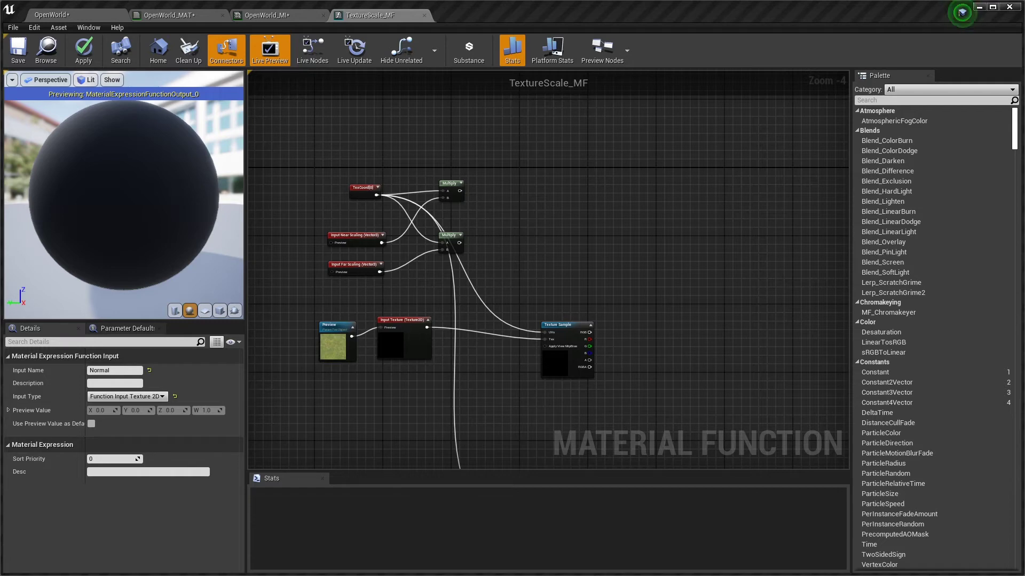
pyautogui.moveTo(590, 291); pyautogui.dragTo(573, 231, button='right')
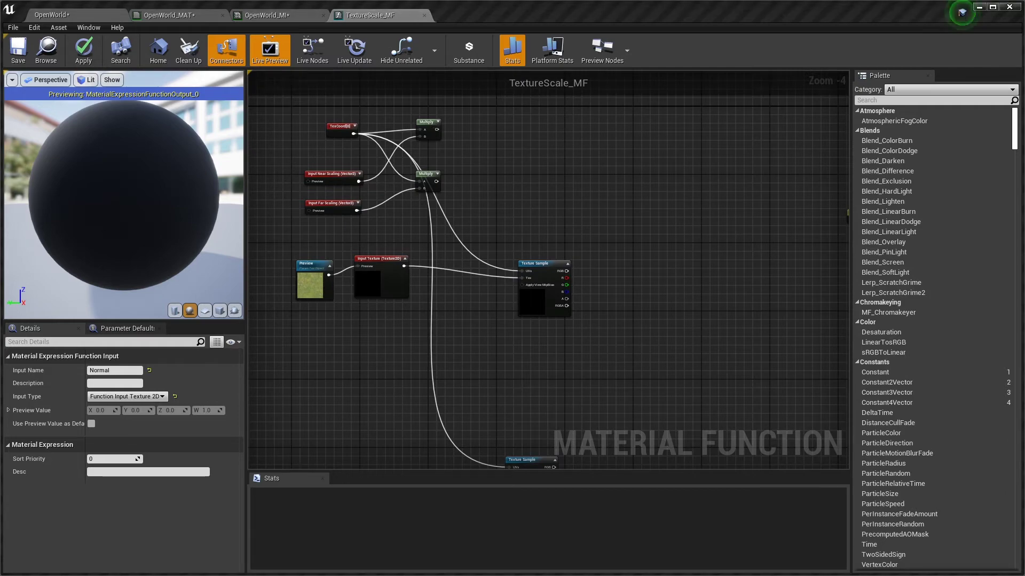
pyautogui.moveTo(542, 277); pyautogui.dragTo(532, 220)
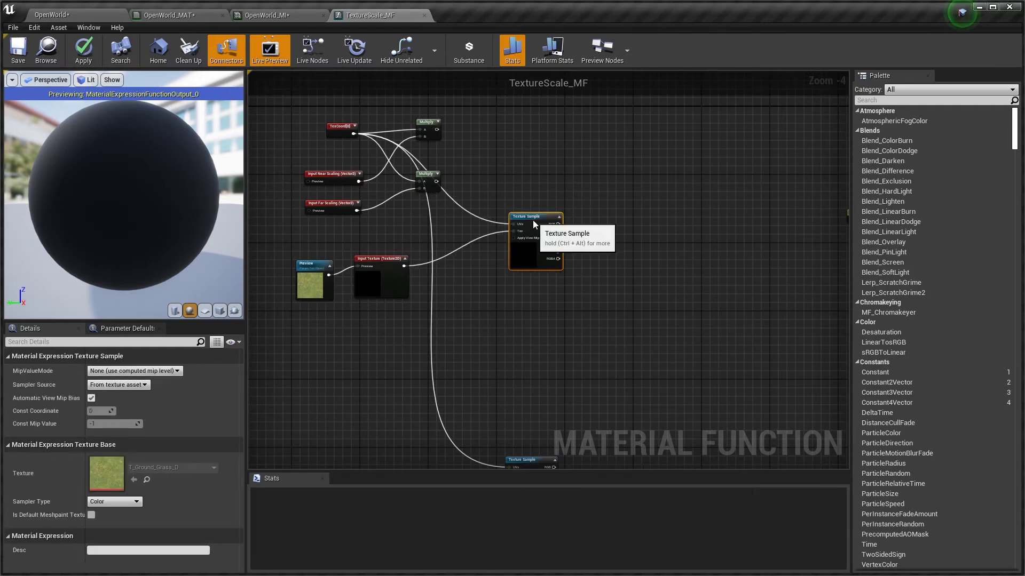
pyautogui.scroll(3, 535, 302)
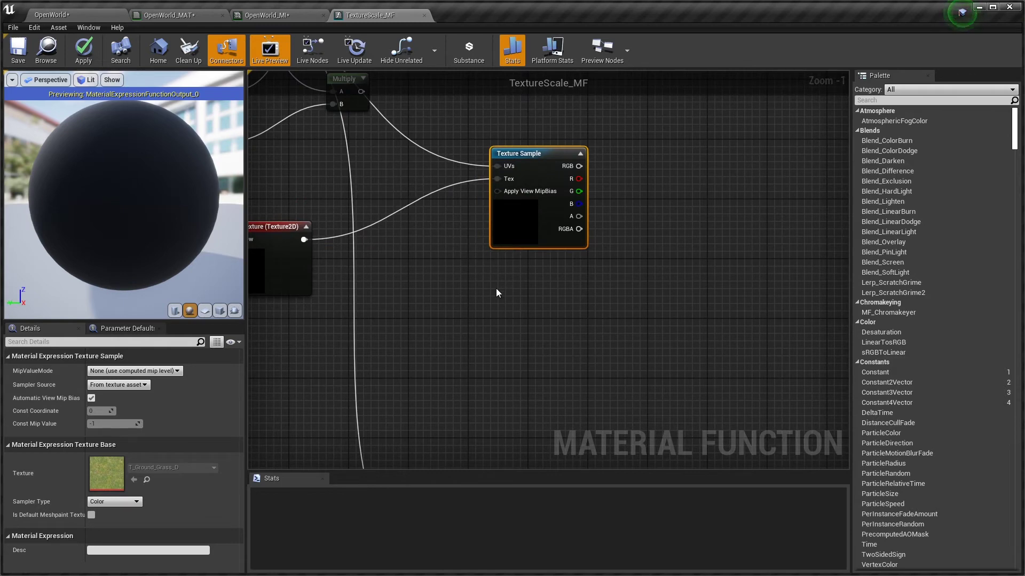
pyautogui.moveTo(408, 304); pyautogui.dragTo(481, 285, button='right')
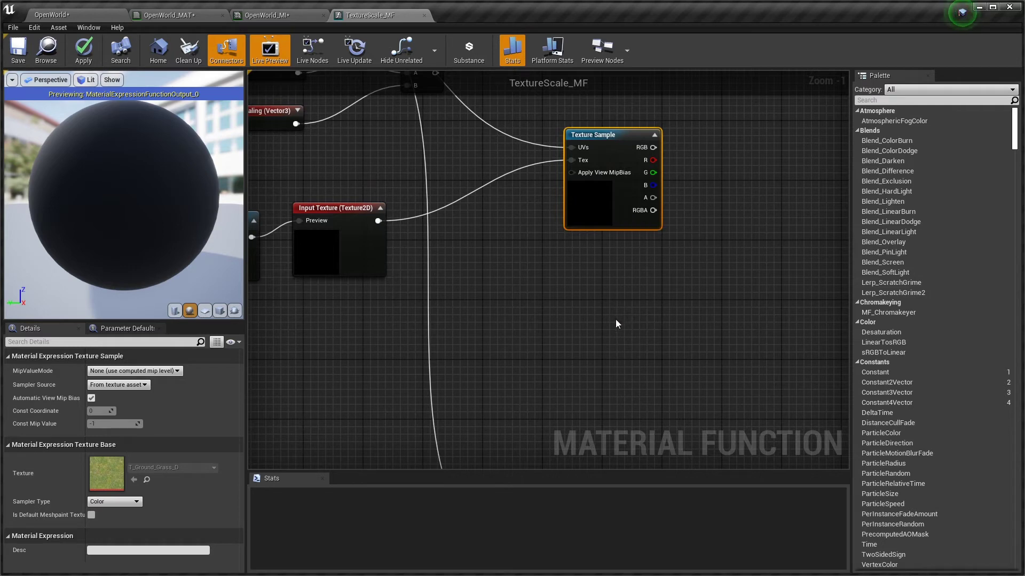
# Duplicate the grass Texture Sample and feed Input Texture into the copy's Tex
pyautogui.hotkey('ctrl', 'v')
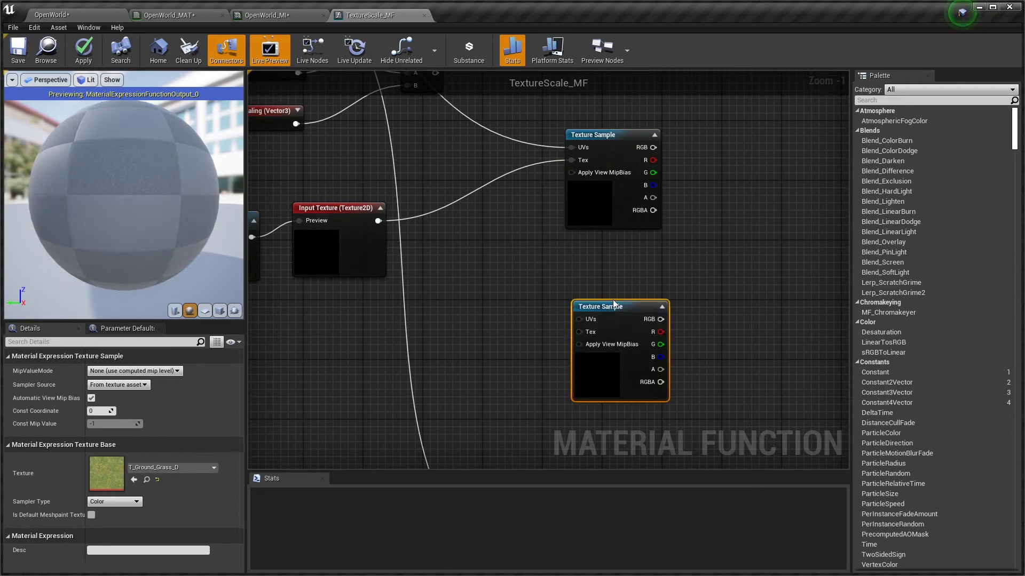
pyautogui.moveTo(613, 305); pyautogui.dragTo(606, 290)
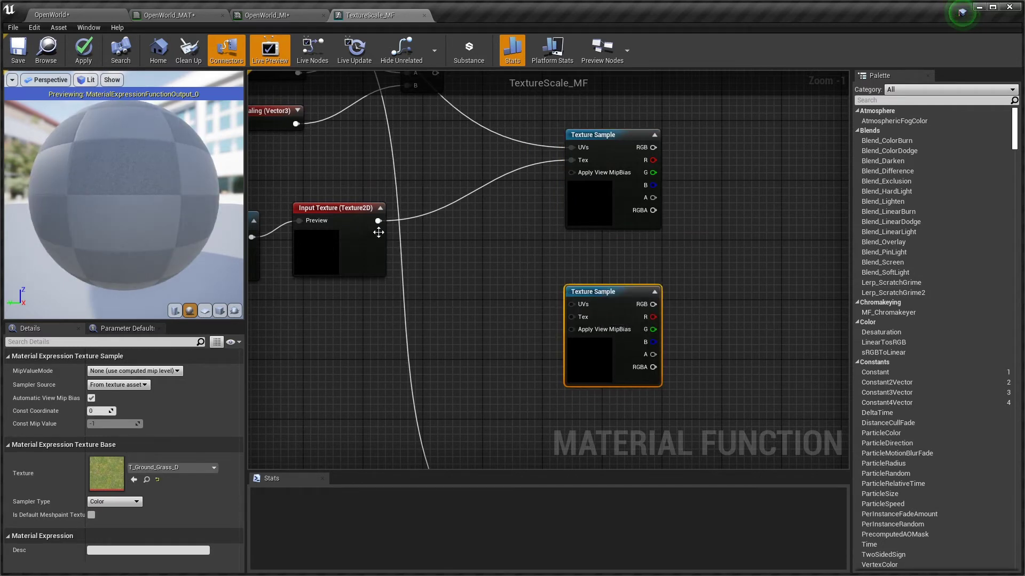
pyautogui.moveTo(378, 220); pyautogui.dragTo(573, 317)
# Wire the top Multiply into the upper sample's UVs and the middle Multiply into the lower's
pyautogui.moveTo(530, 271); pyautogui.dragTo(566, 392, button='right')
pyautogui.moveTo(469, 204); pyautogui.dragTo(460, 231, button='right')
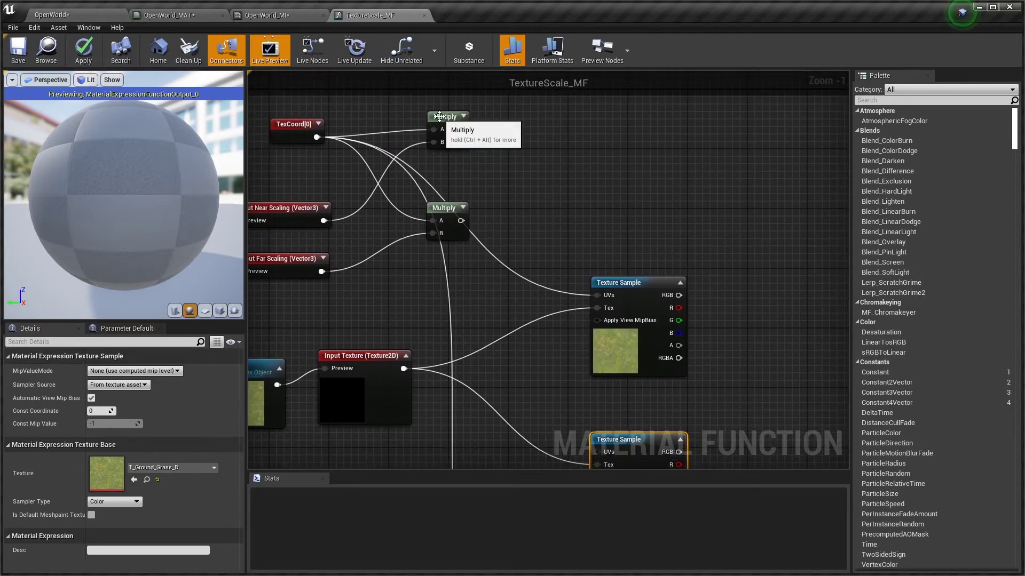
pyautogui.moveTo(451, 126); pyautogui.dragTo(458, 120)
pyautogui.moveTo(468, 123); pyautogui.dragTo(643, 277)
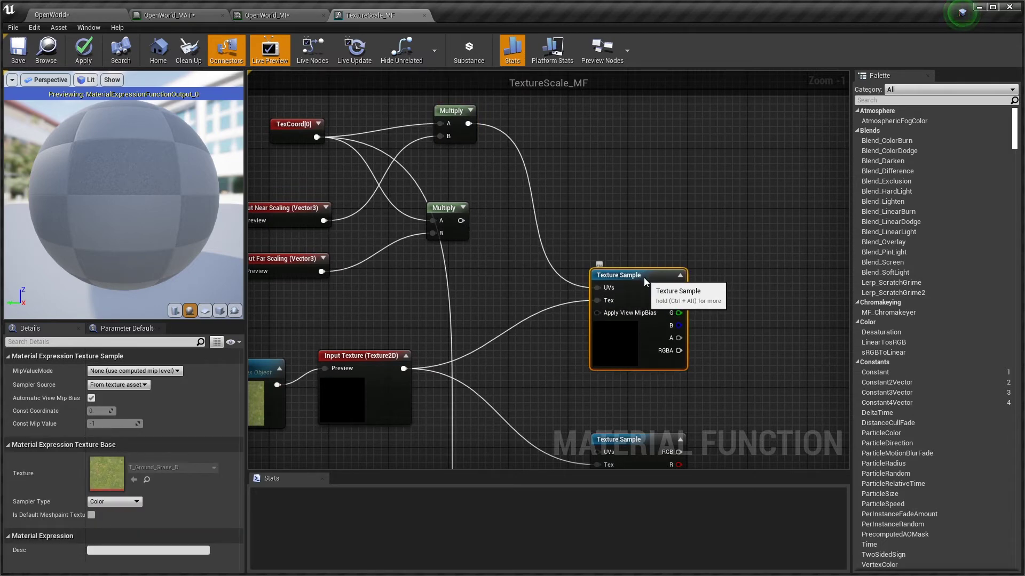
pyautogui.moveTo(461, 221); pyautogui.dragTo(600, 312)
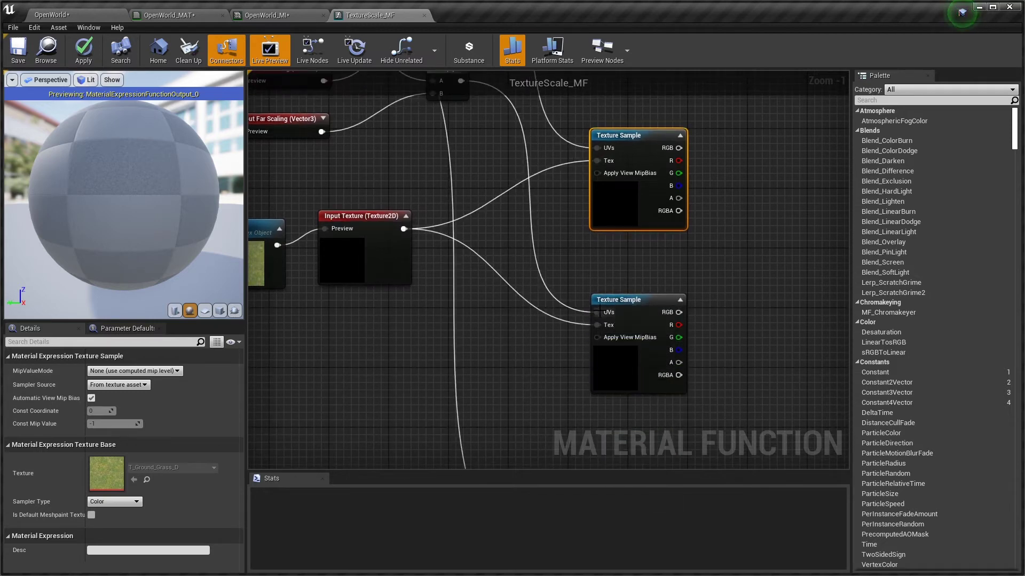
pyautogui.moveTo(593, 278); pyautogui.dragTo(619, 338, button='right')
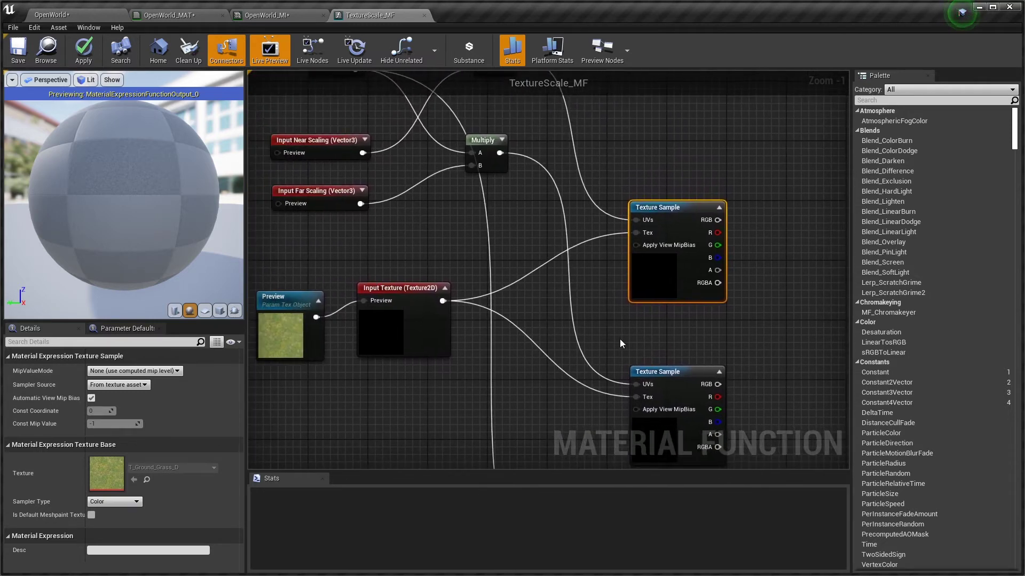
pyautogui.moveTo(597, 305); pyautogui.dragTo(525, 186, button='right')
pyautogui.moveTo(510, 280); pyautogui.dragTo(576, 217, button='right')
pyautogui.scroll(-3, 575, 361)
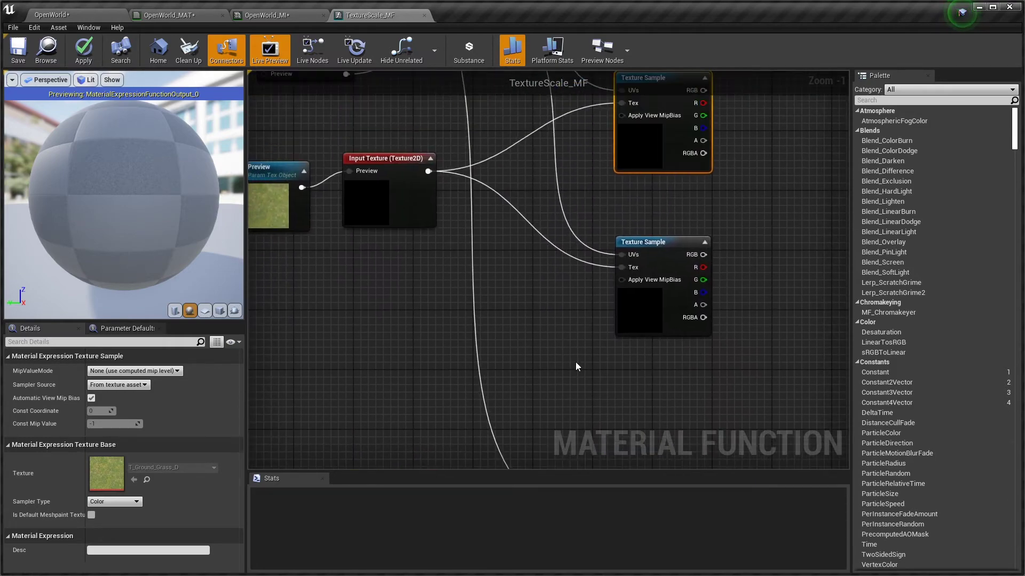
pyautogui.scroll(-2, 575, 360)
pyautogui.moveTo(575, 363); pyautogui.dragTo(541, 281, button='right')
pyautogui.scroll(3, 550, 294)
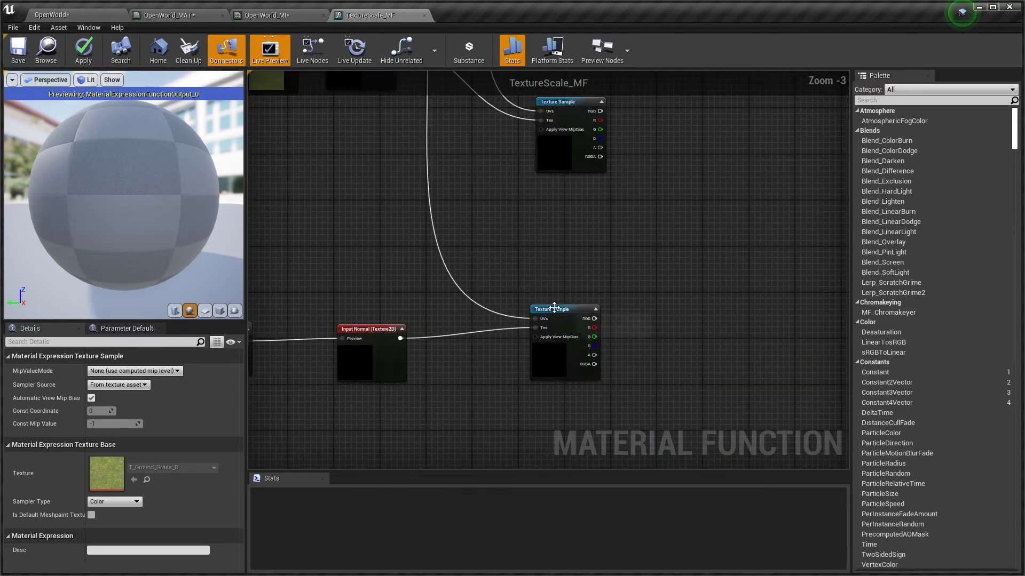
# Duplicate the T_Ground_Grass_N Texture Sample and connect Input Normal to the copy's Tex pin
pyautogui.click(559, 313)
pyautogui.moveTo(551, 286); pyautogui.dragTo(532, 159, button='right')
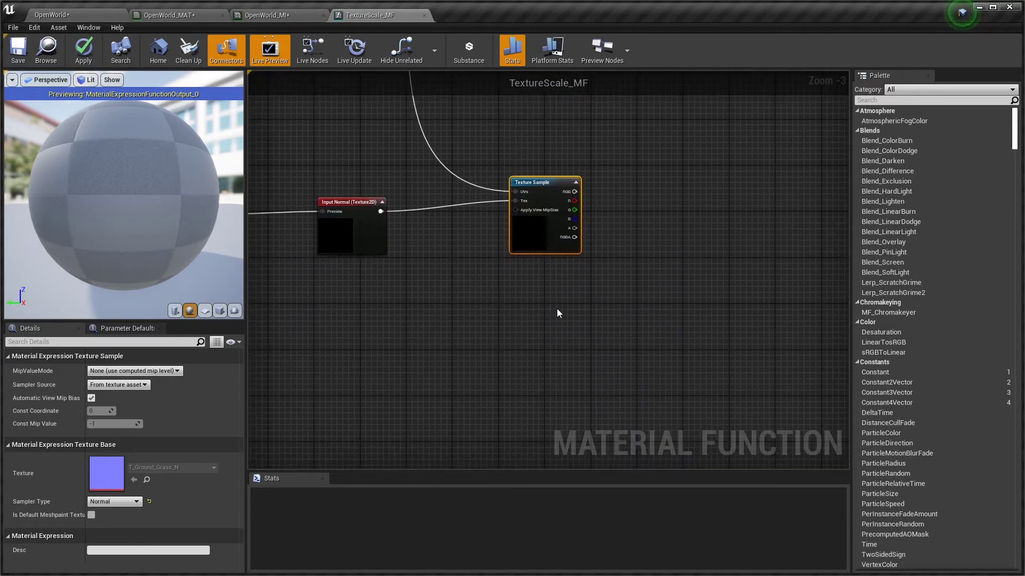
pyautogui.hotkey('ctrl', 'w')
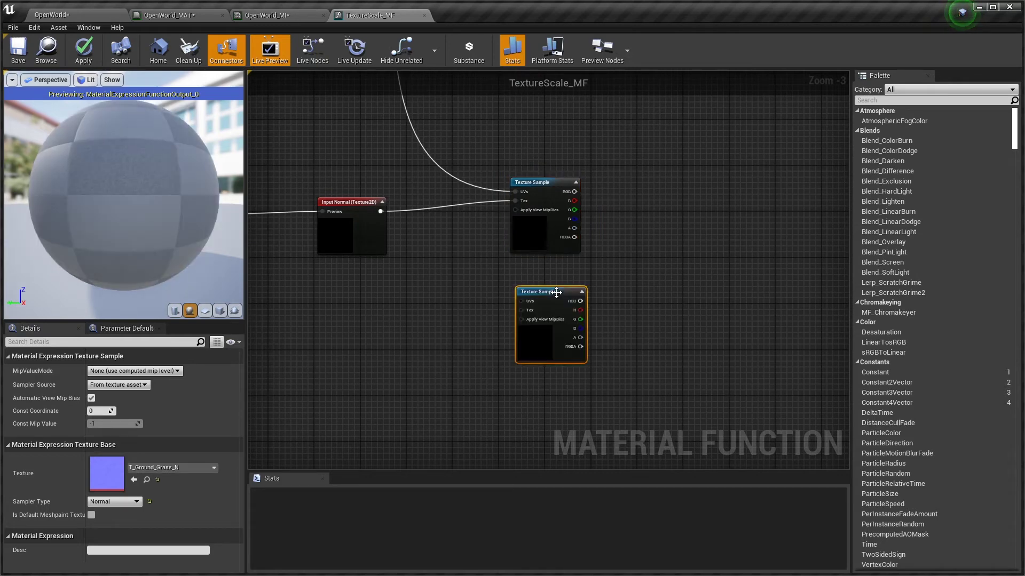
pyautogui.moveTo(380, 211); pyautogui.dragTo(521, 309)
pyautogui.moveTo(486, 122); pyautogui.dragTo(506, 262, button='right')
pyautogui.rightClick(505, 262)
pyautogui.click(516, 254)
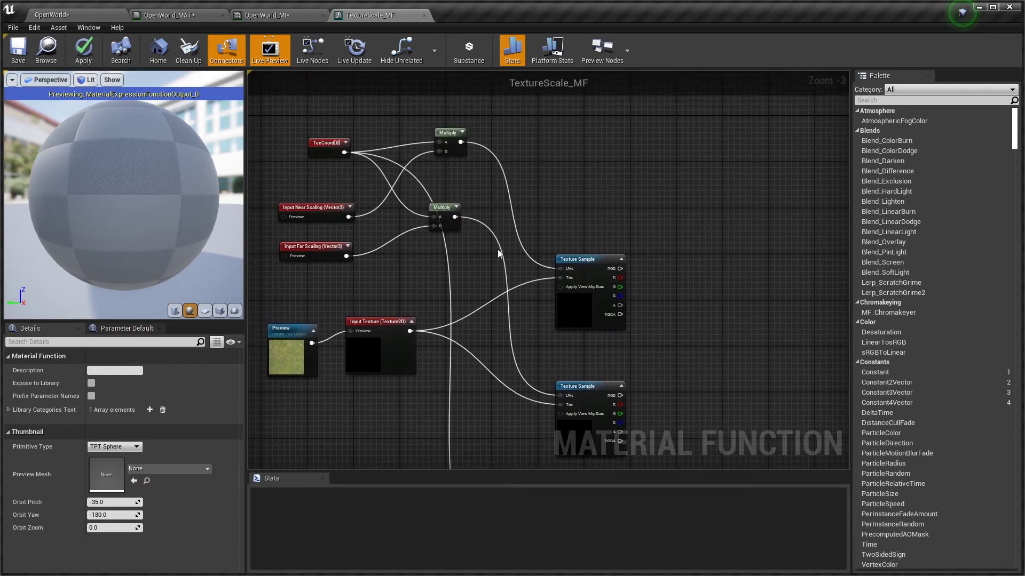
# Connect both Multiply outputs to the UVs pins of the two normal-map Texture Samples
pyautogui.moveTo(465, 148); pyautogui.dragTo(555, 426)
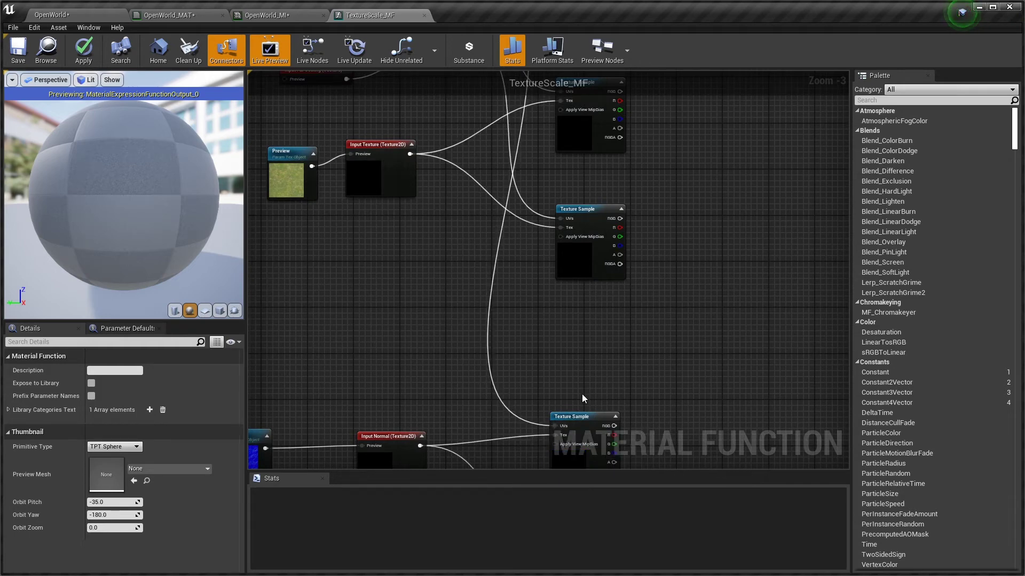
pyautogui.moveTo(555, 355); pyautogui.dragTo(546, 469, button='right')
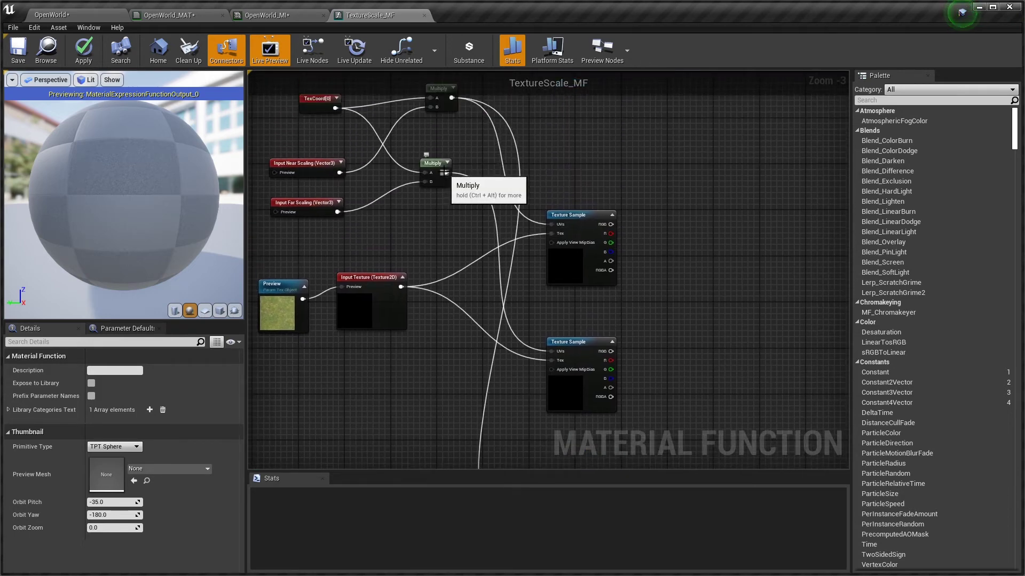
pyautogui.moveTo(449, 178); pyautogui.dragTo(551, 231)
pyautogui.moveTo(704, 200); pyautogui.dragTo(535, 191, button='right')
pyautogui.moveTo(619, 297); pyautogui.dragTo(588, 247, button='right')
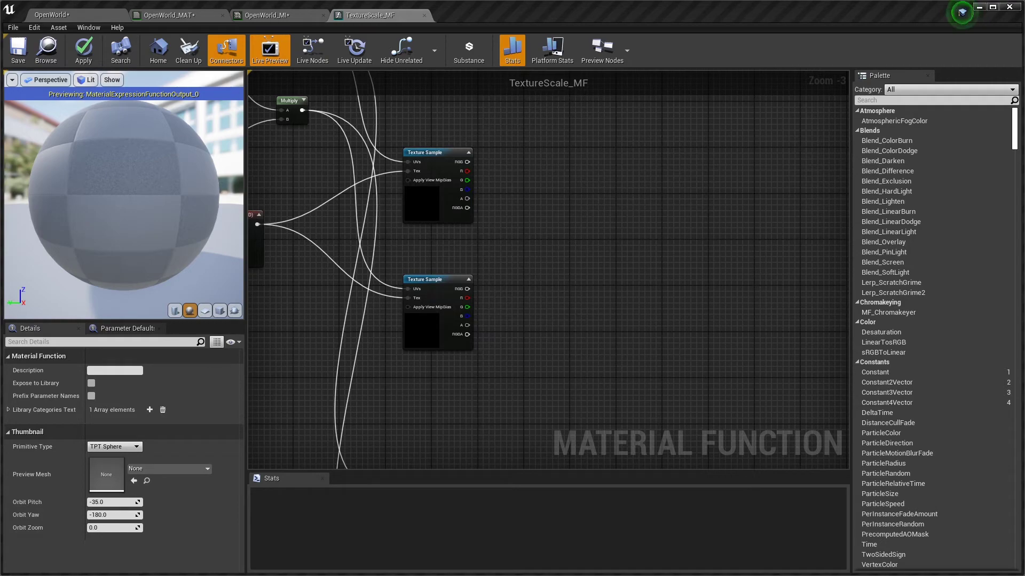
pyautogui.moveTo(593, 303); pyautogui.dragTo(523, 328, button='right')
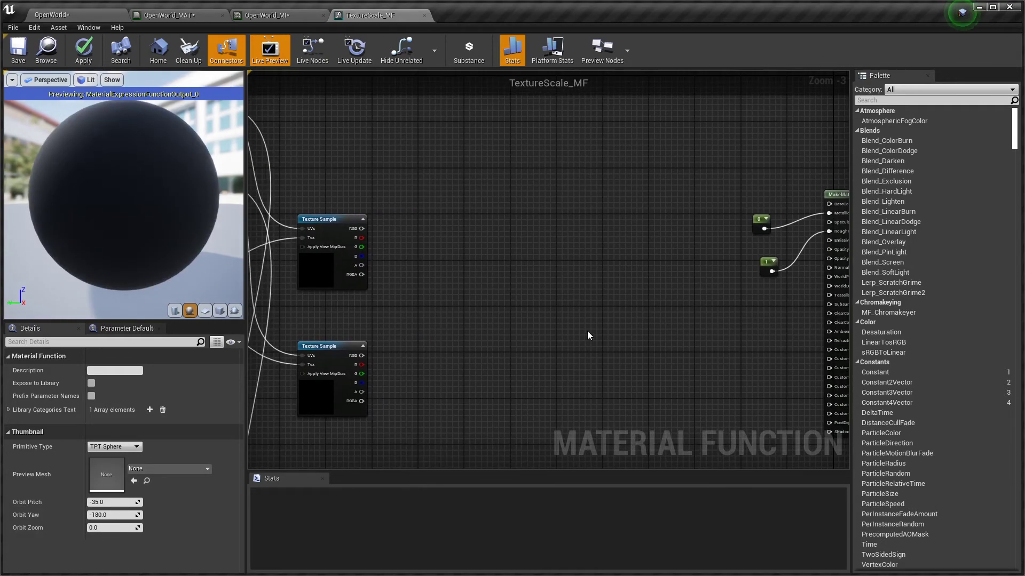
pyautogui.scroll(-2, 680, 302)
# Box-select MakeMaterialAttributes, the constants and Output, and move them further right
pyautogui.moveTo(687, 201); pyautogui.dragTo(839, 411)
pyautogui.moveTo(723, 271); pyautogui.dragTo(611, 321)
pyautogui.scroll(4, 602, 318)
pyautogui.moveTo(602, 318); pyautogui.dragTo(519, 380, button='right')
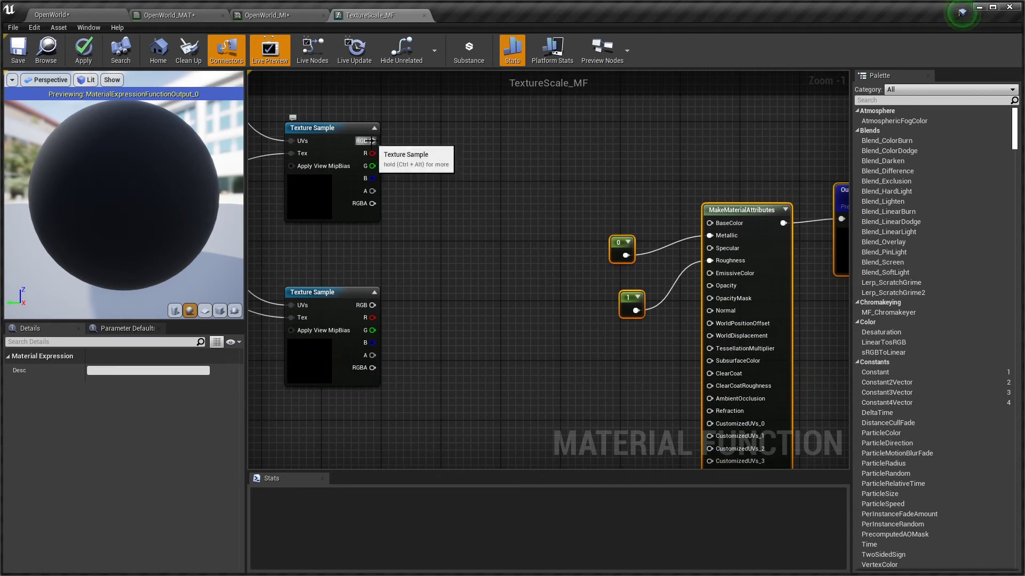
pyautogui.moveTo(433, 235); pyautogui.dragTo(447, 201, button='right')
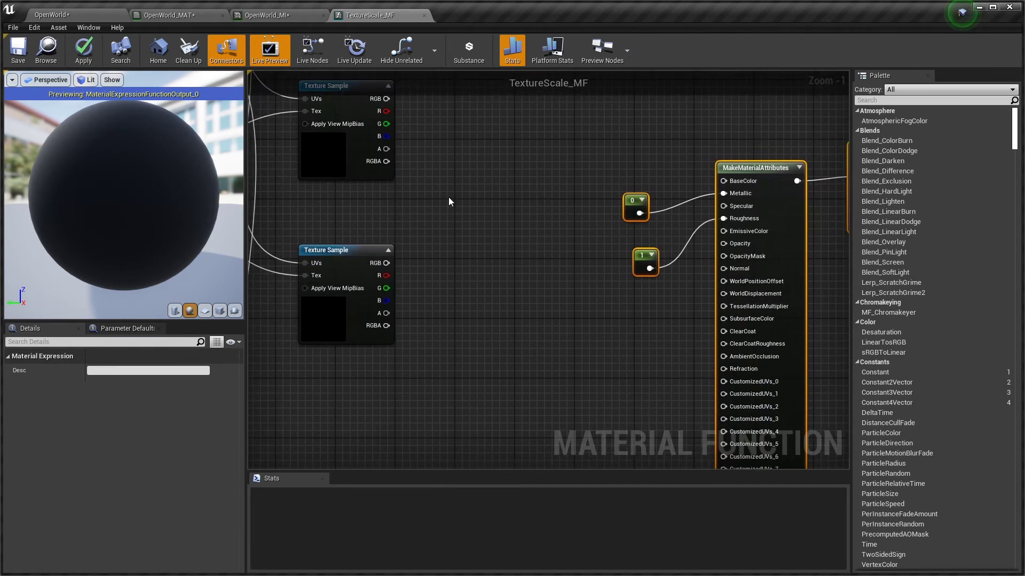
pyautogui.moveTo(474, 327); pyautogui.dragTo(462, 242, button='right')
pyautogui.moveTo(467, 314); pyautogui.dragTo(464, 337, button='right')
pyautogui.scroll(-5, 465, 336)
pyautogui.moveTo(481, 269); pyautogui.dragTo(611, 410)
pyautogui.moveTo(541, 341); pyautogui.dragTo(637, 342)
pyautogui.moveTo(447, 372); pyautogui.dragTo(725, 574, button='right')
pyautogui.scroll(4, 491, 306)
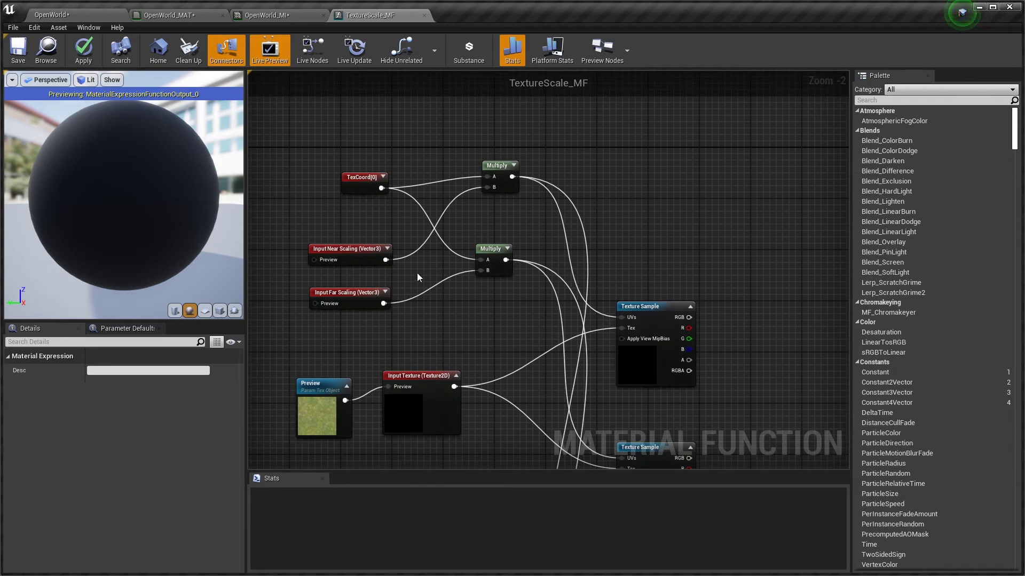
pyautogui.click(347, 258)
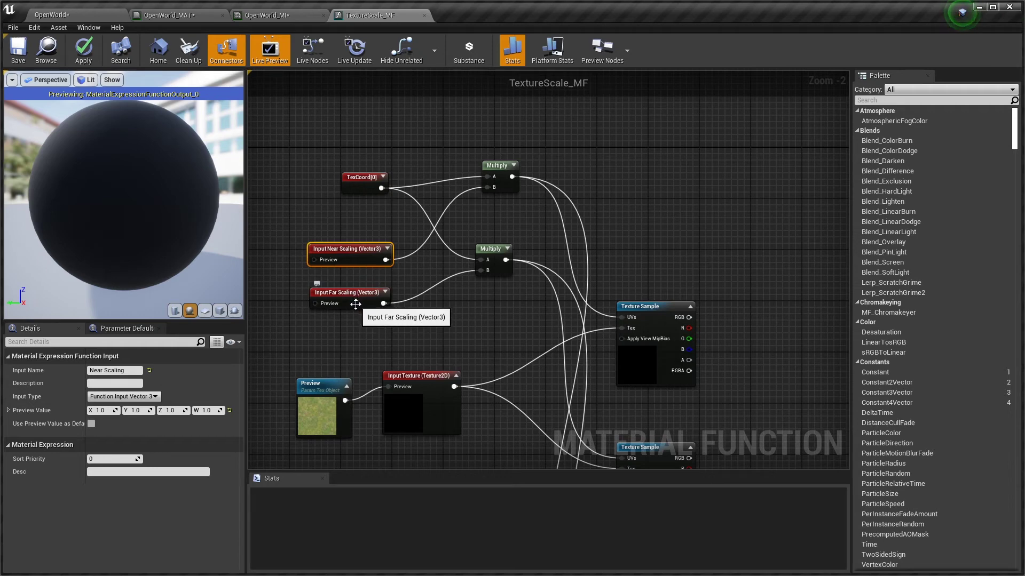
pyautogui.click(353, 302)
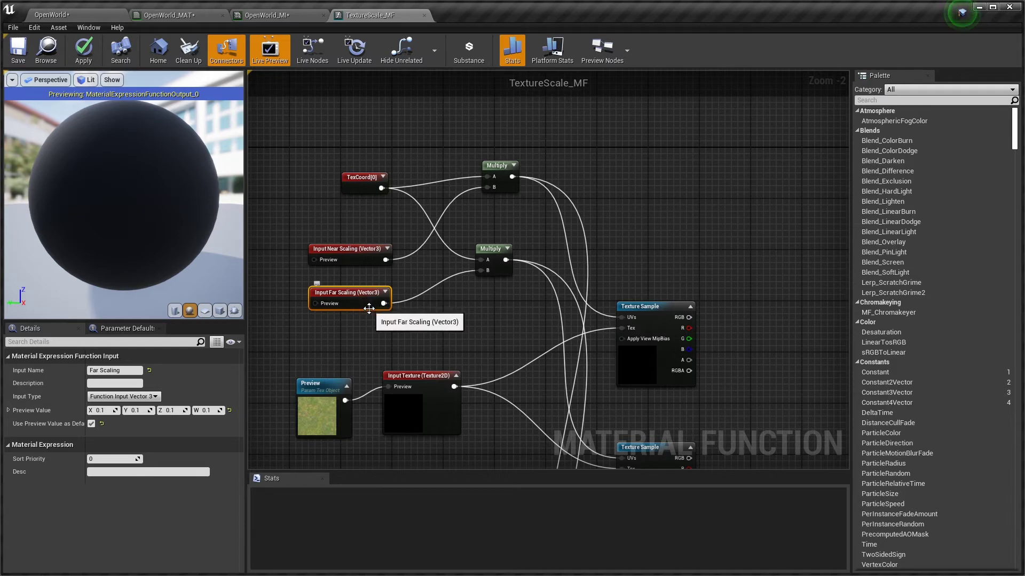
pyautogui.scroll(-1, 368, 307)
pyautogui.moveTo(383, 316); pyautogui.dragTo(383, 247, button='right')
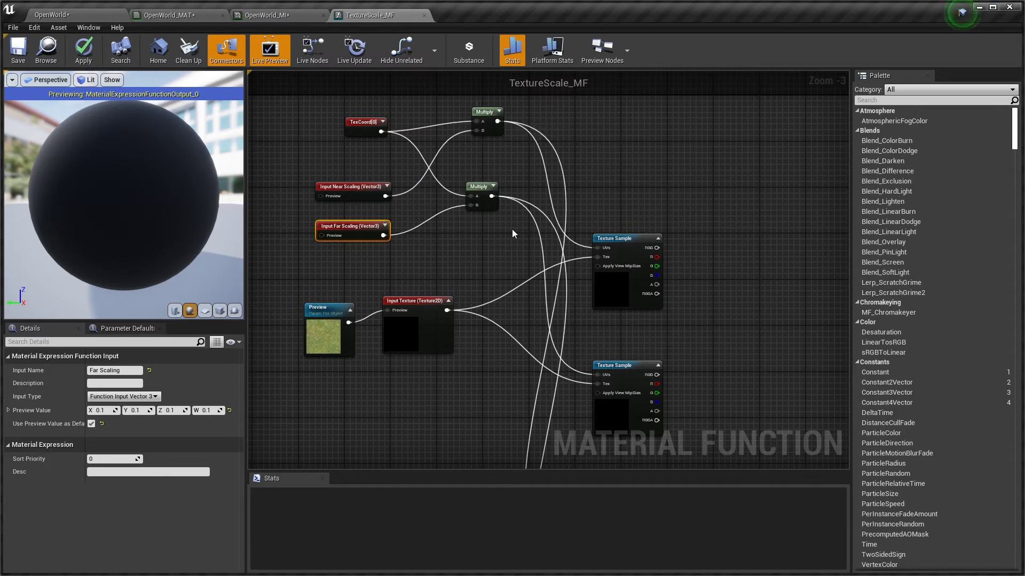
pyautogui.moveTo(625, 341); pyautogui.dragTo(594, 289, button='right')
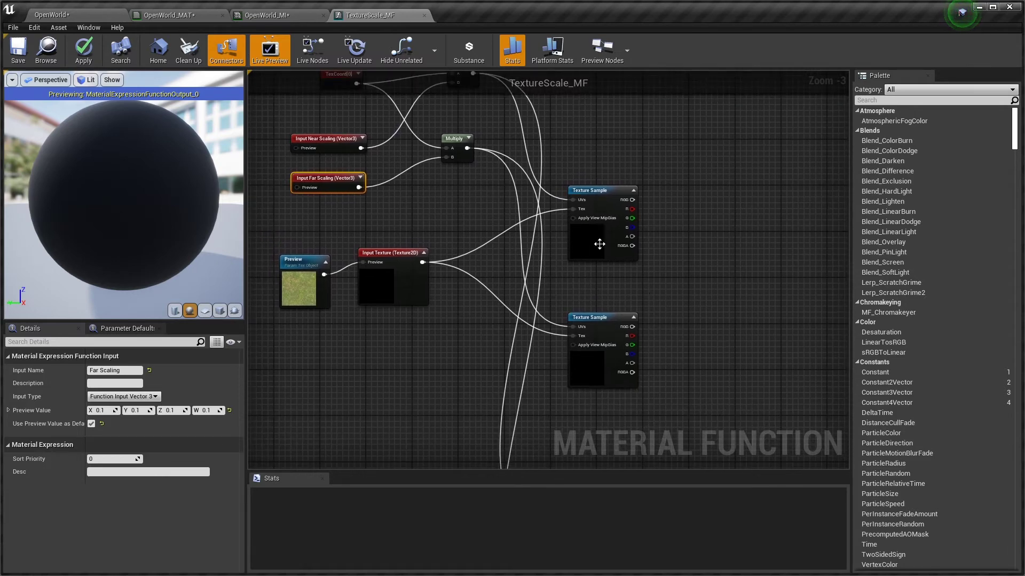
pyautogui.click(604, 219)
pyautogui.rightClick(605, 202)
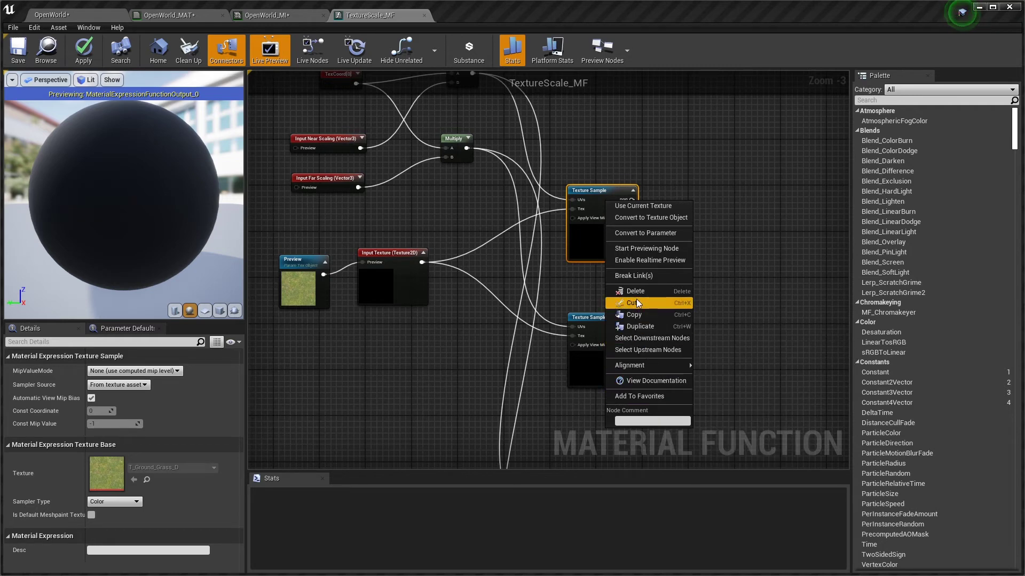
pyautogui.click(639, 261)
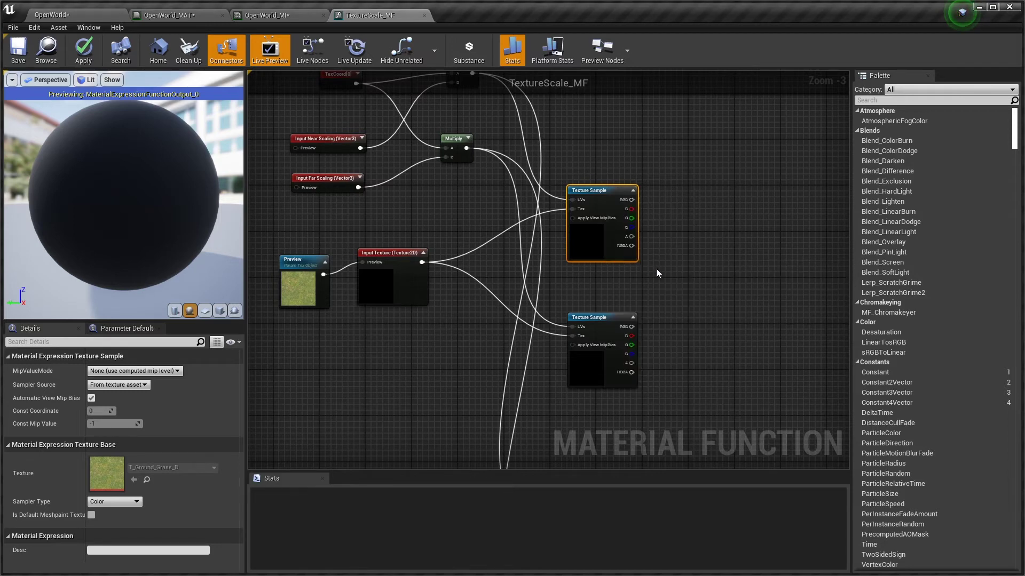
pyautogui.rightClick(601, 190)
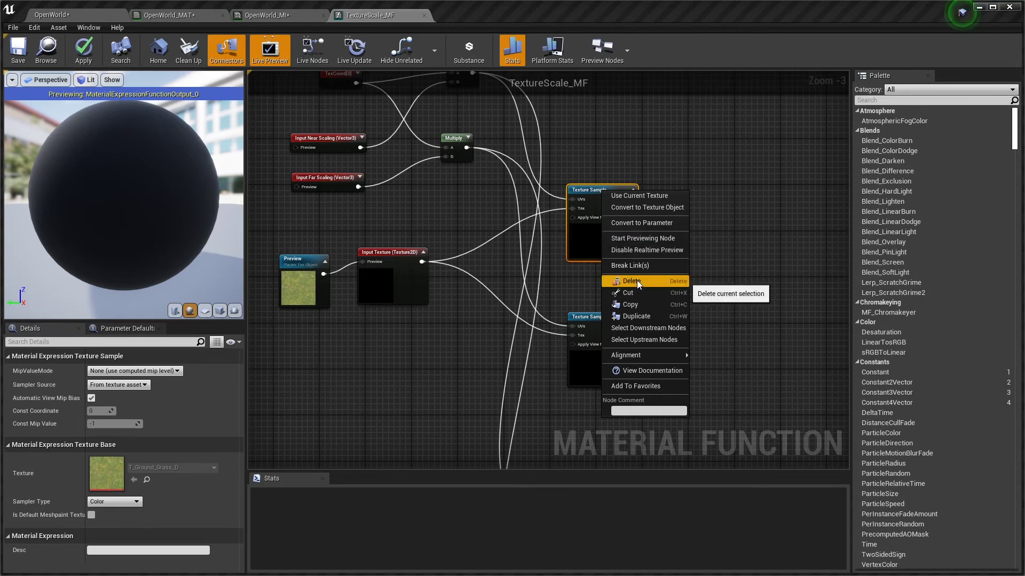
pyautogui.click(636, 237)
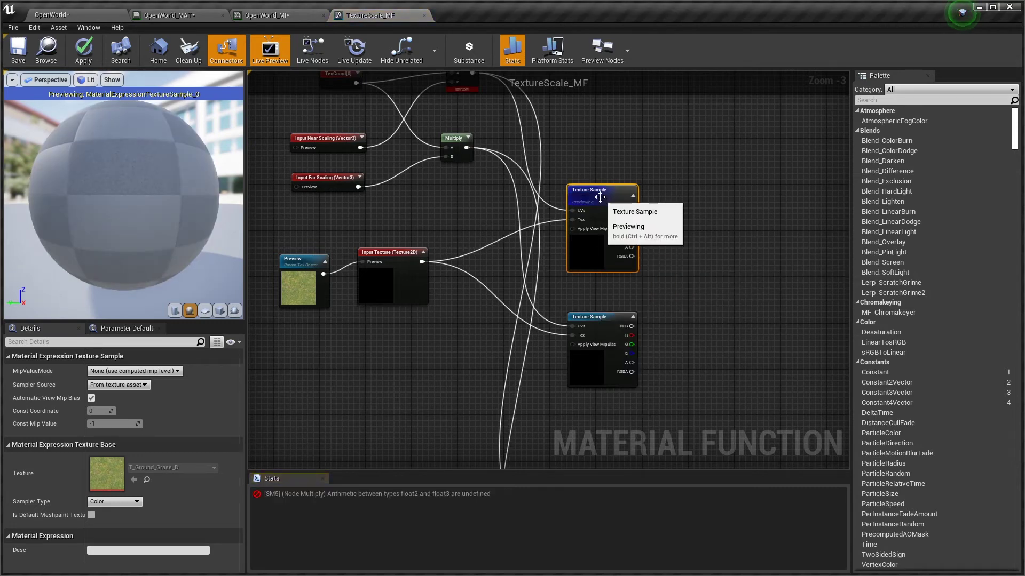
pyautogui.moveTo(651, 174); pyautogui.dragTo(677, 233, button='right')
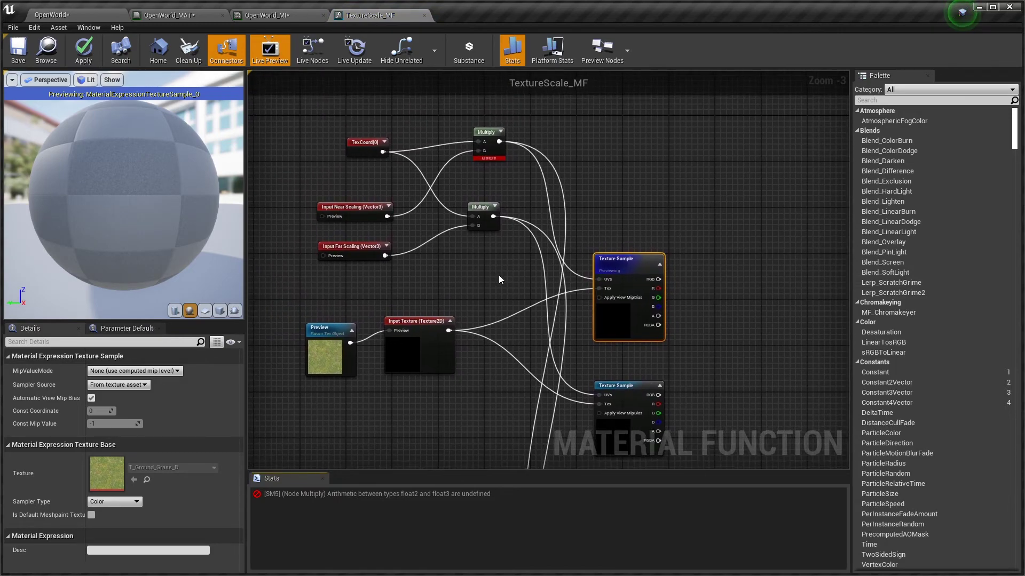
pyautogui.moveTo(502, 274); pyautogui.dragTo(446, 248, button='right')
pyautogui.click(432, 281)
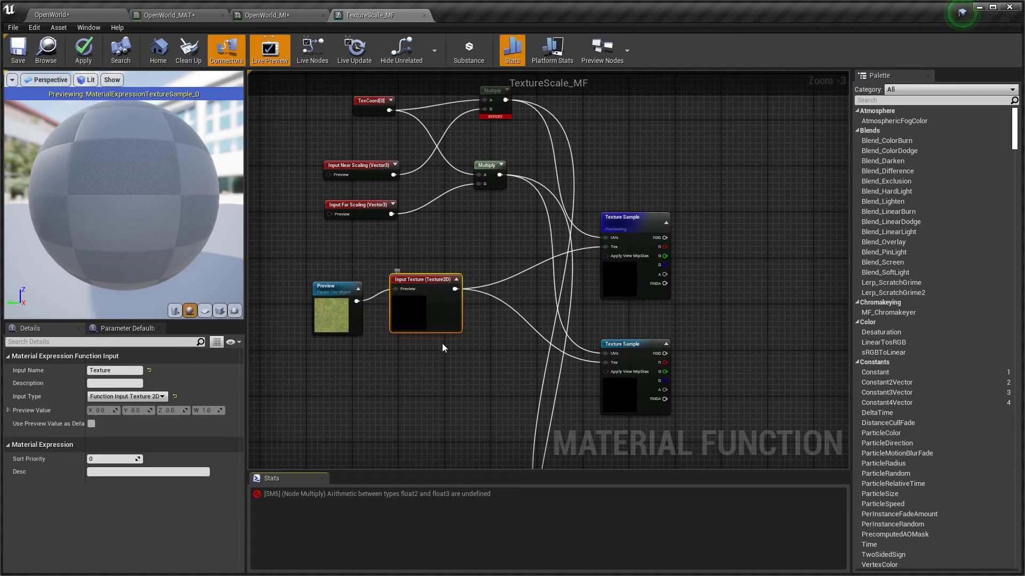
pyautogui.scroll(1, 413, 341)
pyautogui.scroll(2, 413, 342)
pyautogui.click(320, 265)
pyautogui.click(459, 269)
pyautogui.click(736, 157)
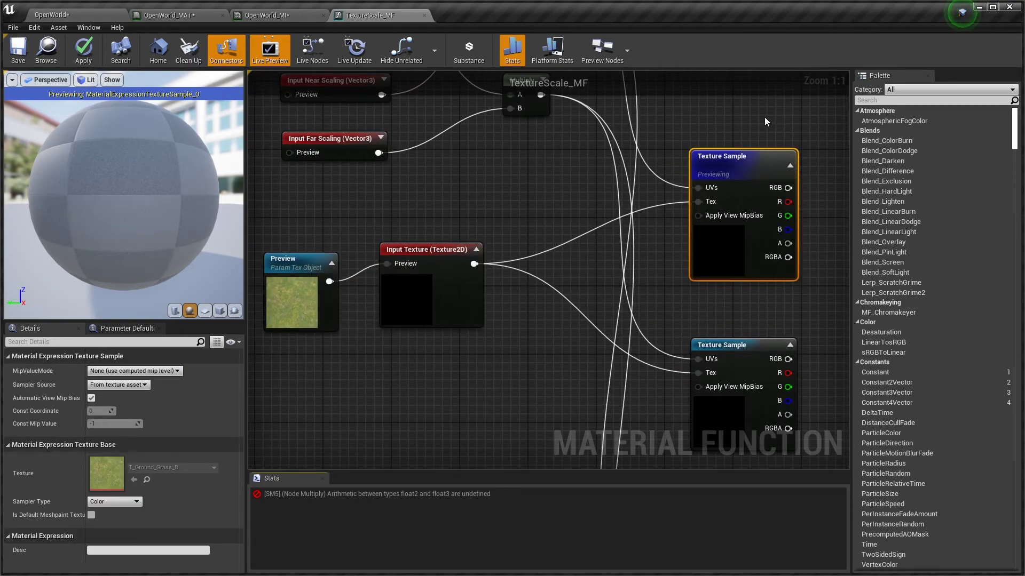
pyautogui.moveTo(764, 116); pyautogui.dragTo(655, 182, button='right')
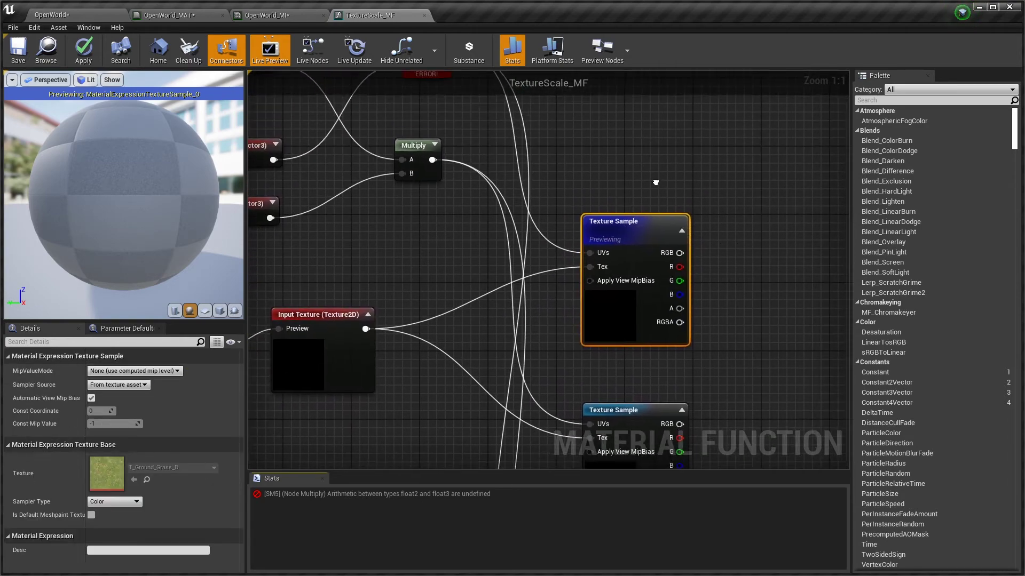
pyautogui.rightClick(634, 231)
pyautogui.click(687, 273)
pyautogui.moveTo(728, 239); pyautogui.dragTo(721, 272, button='right')
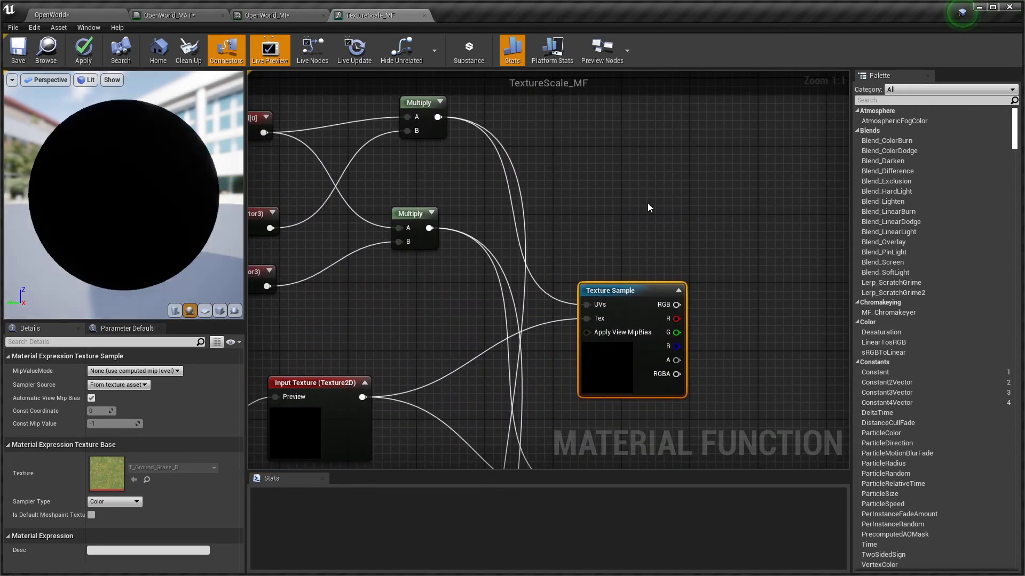
pyautogui.scroll(-2, 649, 217)
pyautogui.moveTo(621, 203); pyautogui.dragTo(668, 184, button='right')
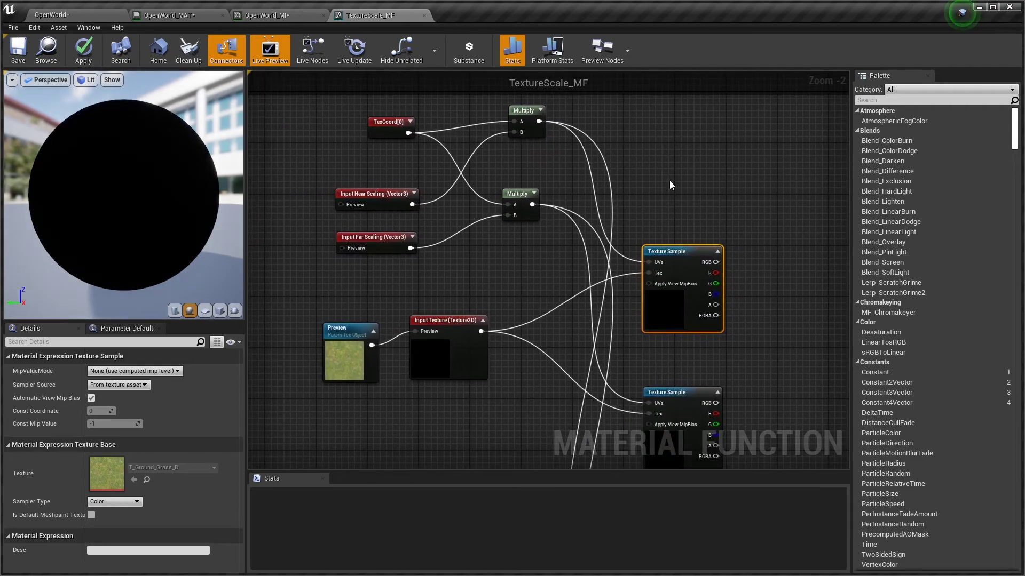
pyautogui.click(677, 216)
pyautogui.moveTo(664, 213); pyautogui.dragTo(608, 110, button='right')
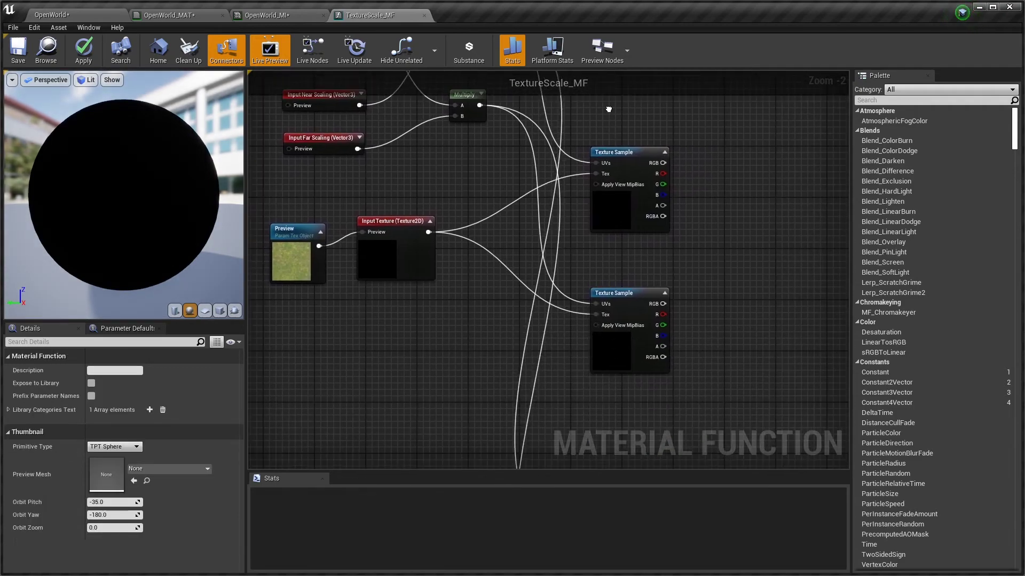
pyautogui.click(628, 161)
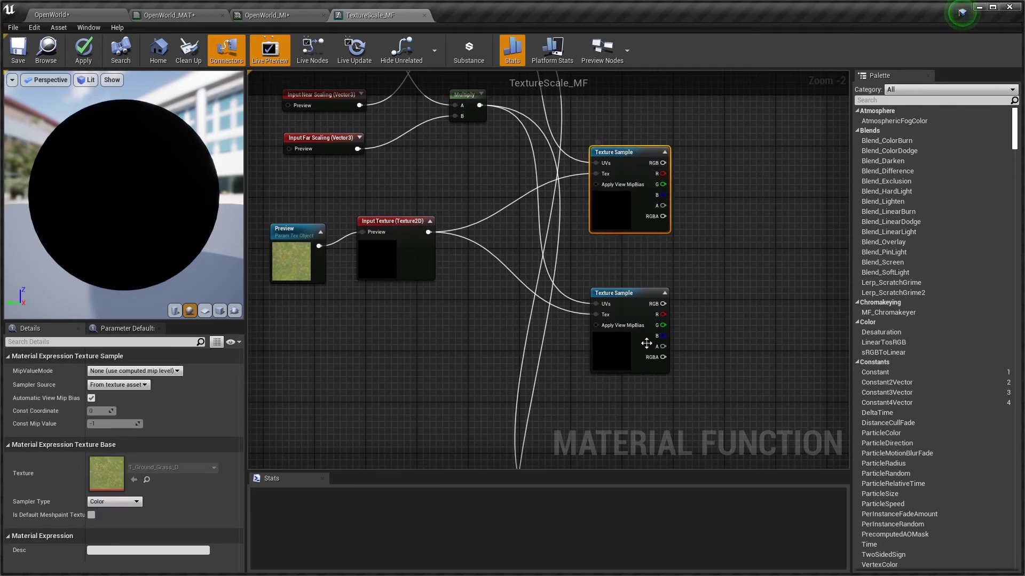
pyautogui.click(633, 305)
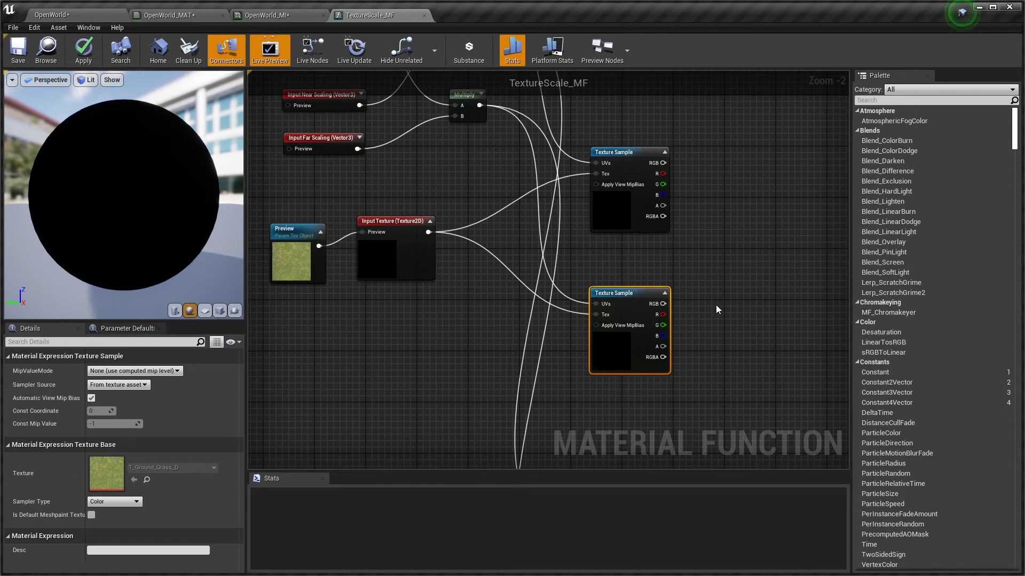
pyautogui.moveTo(715, 305); pyautogui.dragTo(537, 325, button='right')
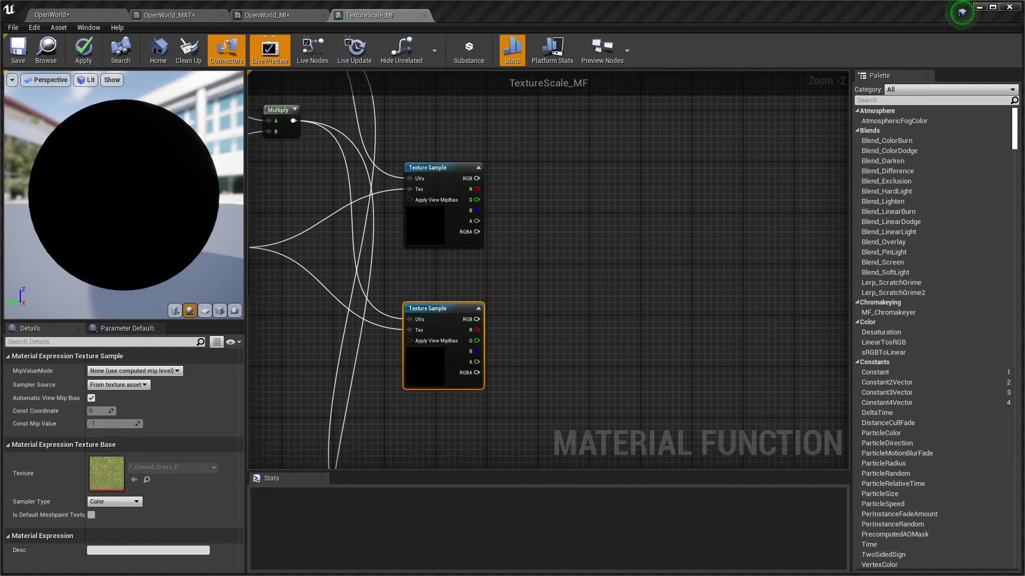
# Add a FunctionInput node to the TextureScale_MF graph from the node search
pyautogui.rightClick(548, 267)
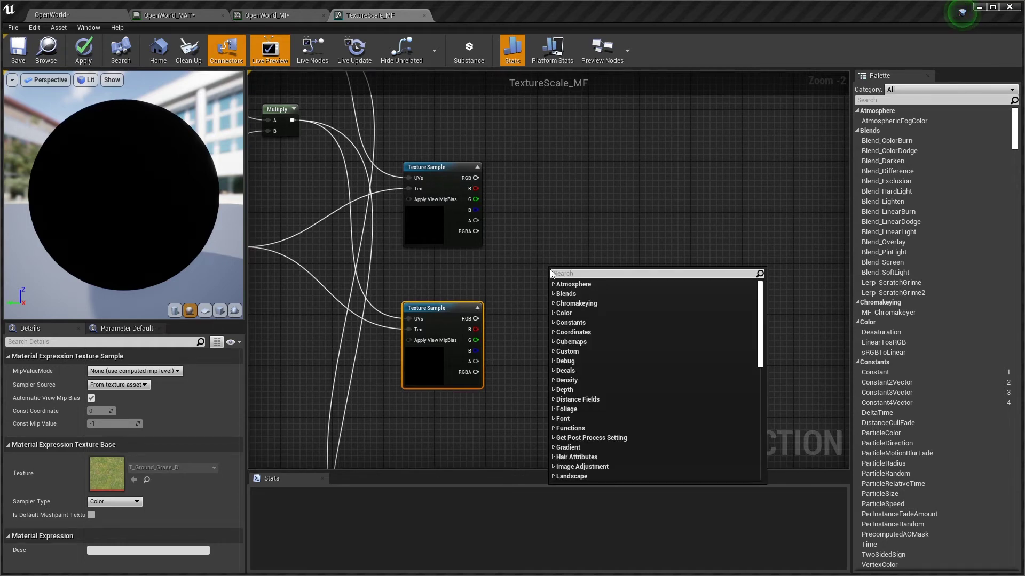
pyautogui.write('inoput')
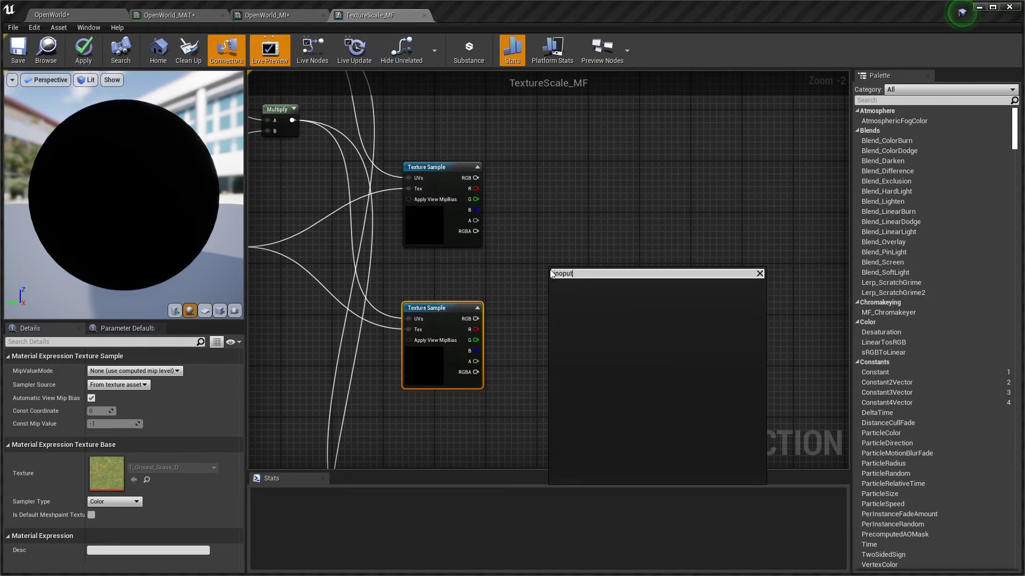
pyautogui.press('BackSpace')
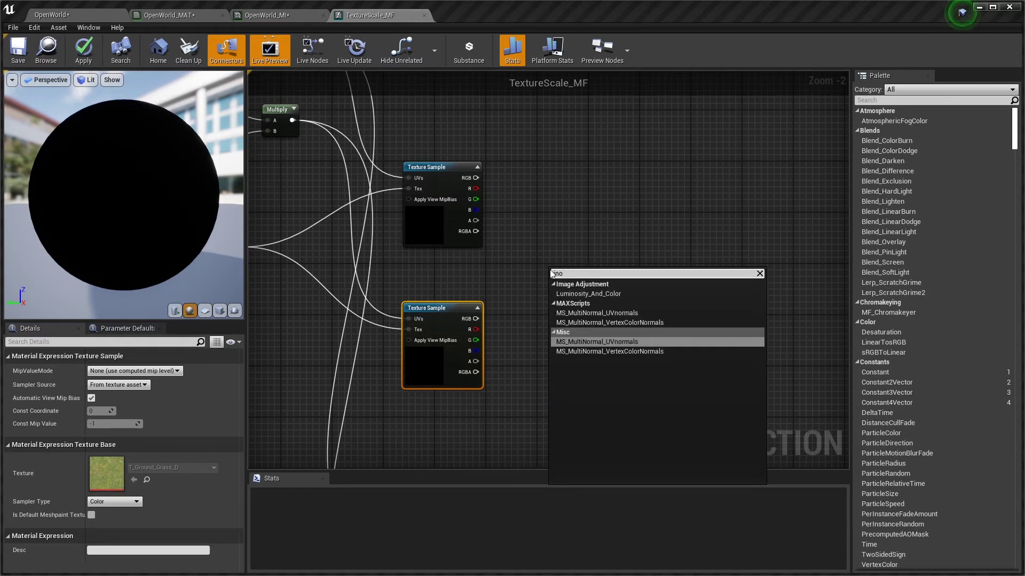
pyautogui.press('BackSpace')
pyautogui.press('BackSpace')
pyautogui.press('BackSpace')
pyautogui.write('input')
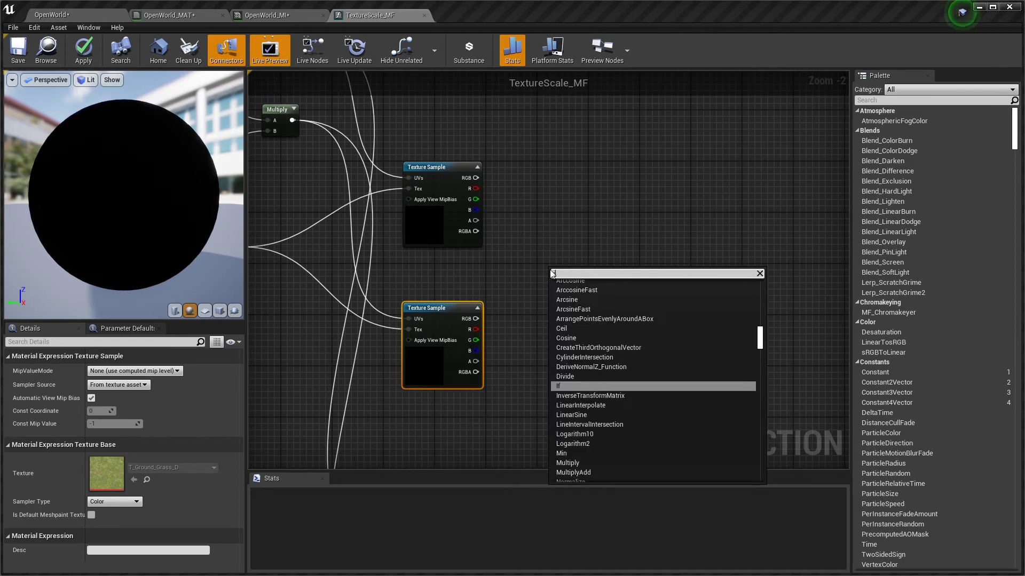
pyautogui.press('Escape')
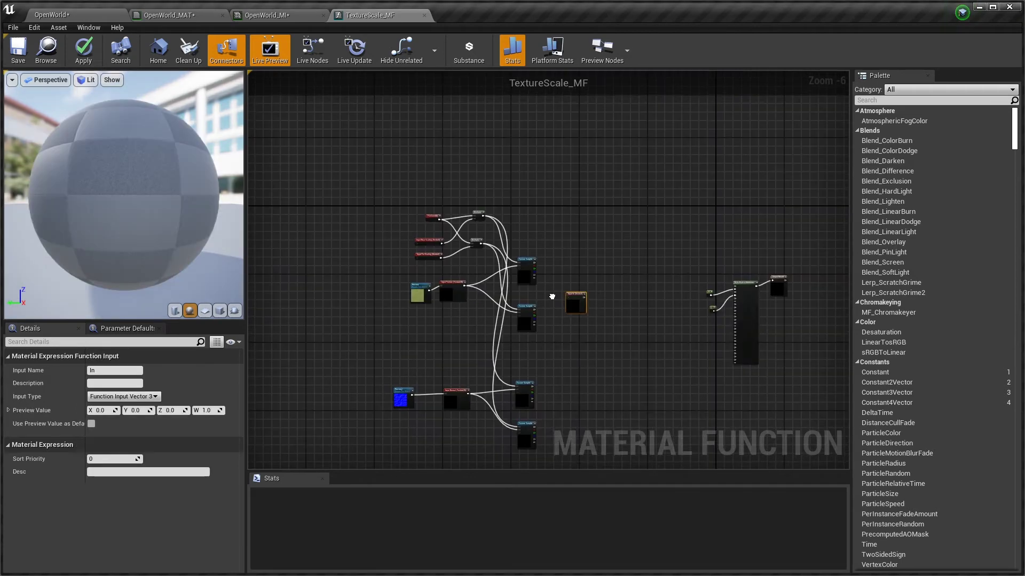
pyautogui.rightClick(553, 293)
pyautogui.press('Escape')
pyautogui.scroll(4, 579, 262)
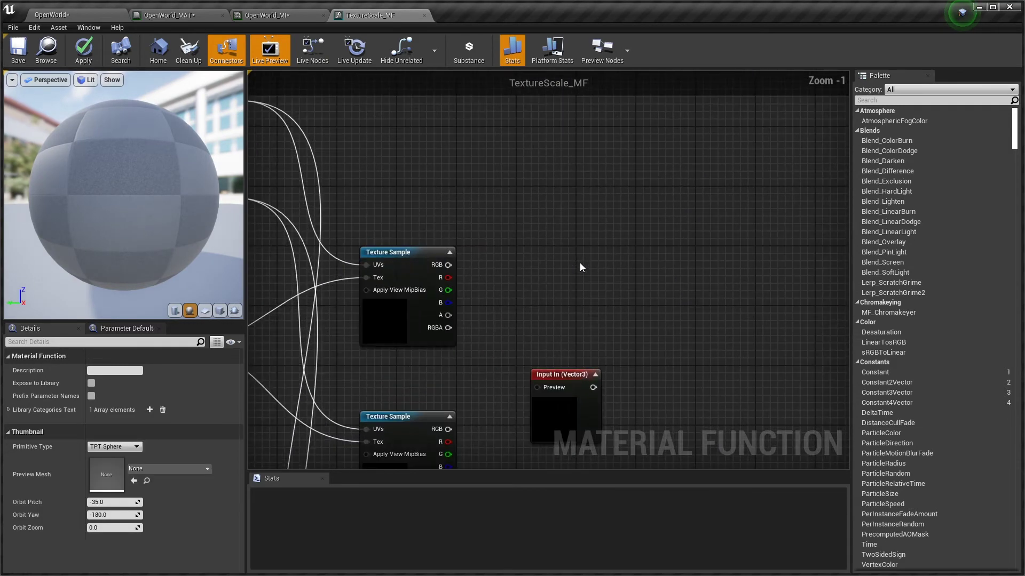
pyautogui.moveTo(562, 302); pyautogui.dragTo(548, 230, button='right')
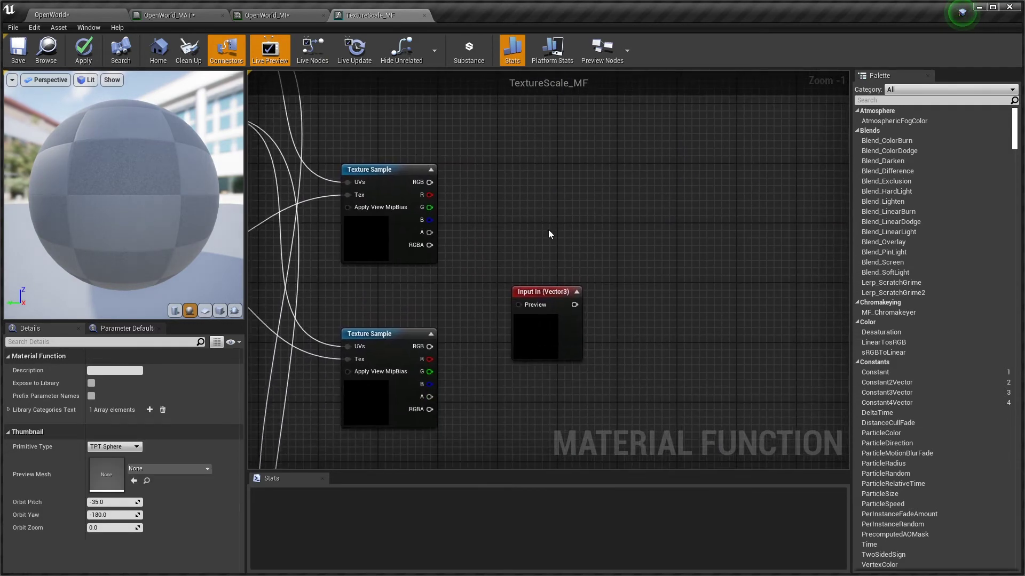
# Rename the new function input to 'Blend Distance' in the Details panel
pyautogui.click(575, 292)
pyautogui.click(551, 287)
pyautogui.click(107, 370)
pyautogui.press('Return')
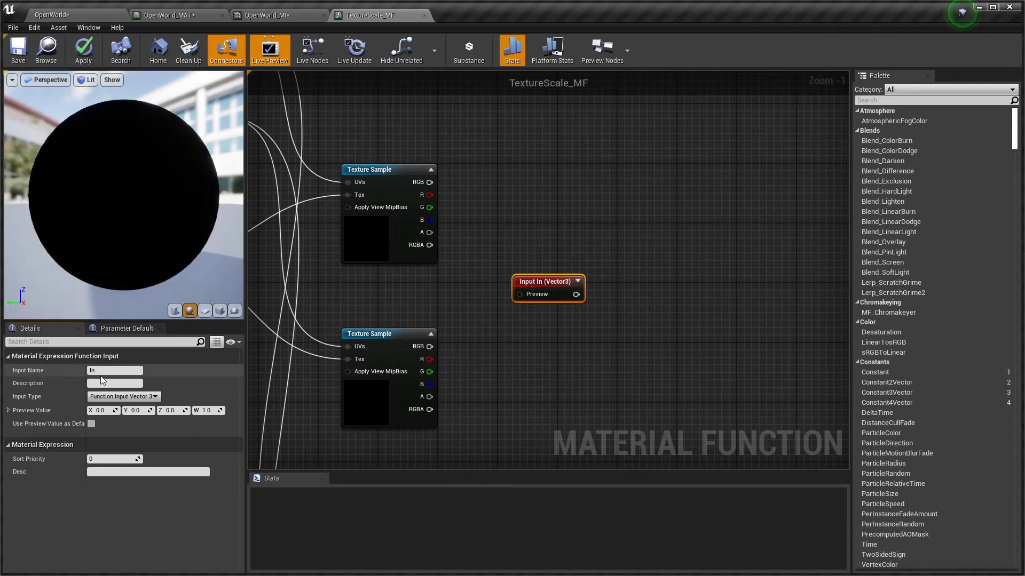
pyautogui.click(83, 369)
pyautogui.write('Blend')
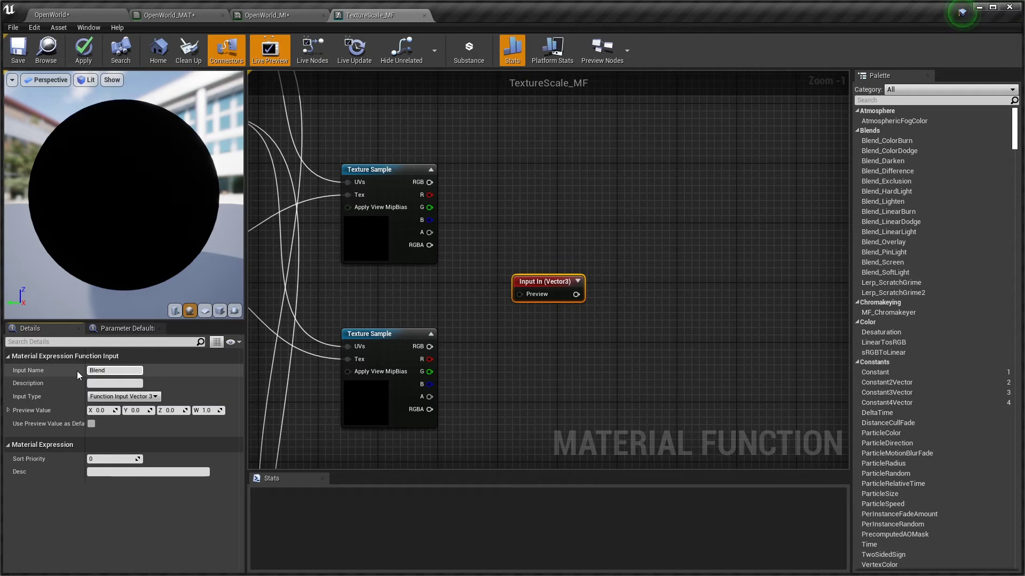
pyautogui.write(' Distance')
pyautogui.press('Return')
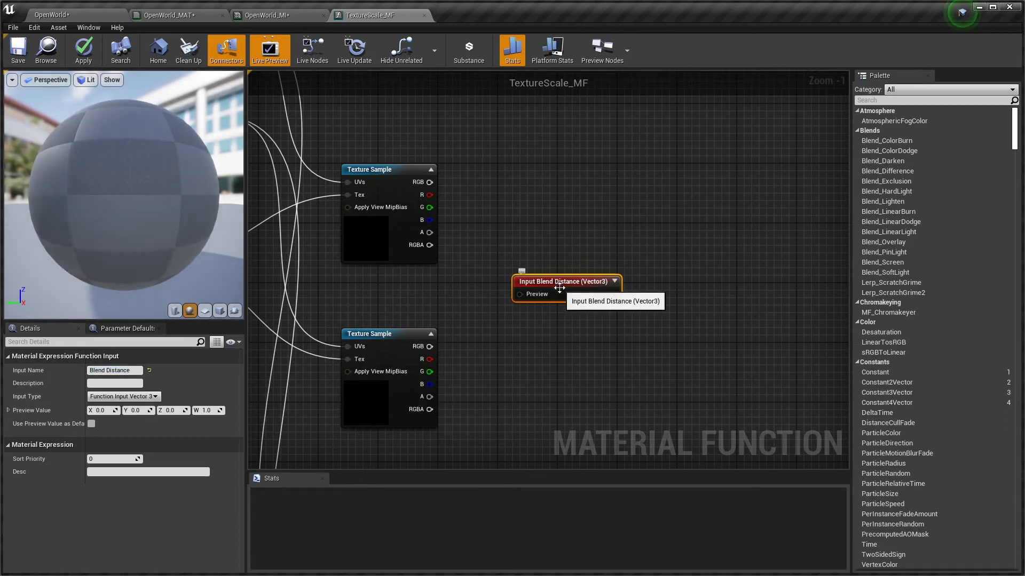
# Duplicate it with Ctrl+W, name the copy 'Blend Sharpness', and align it underneath
pyautogui.hotkey('ctrl', 'w')
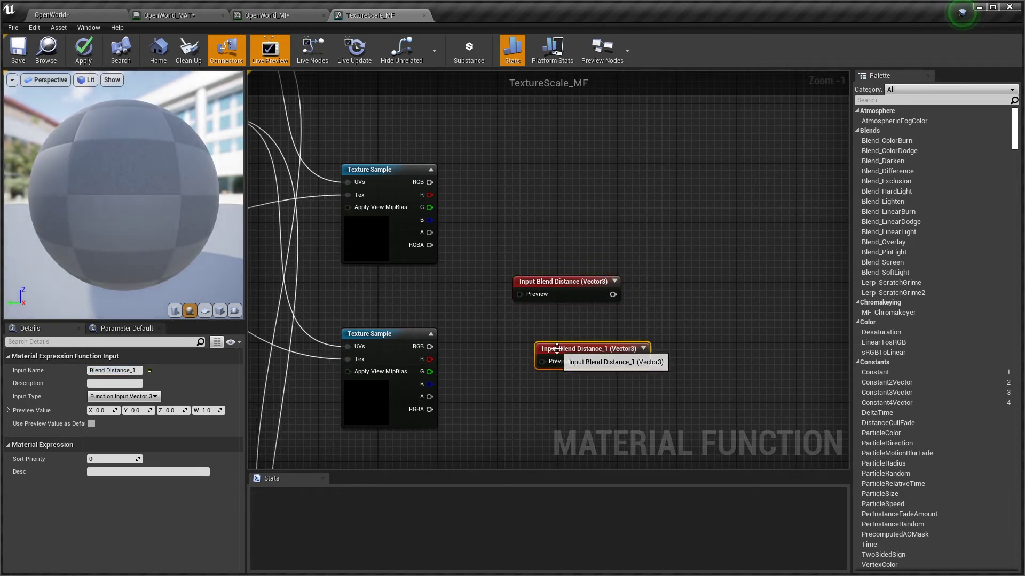
pyautogui.moveTo(556, 348); pyautogui.dragTo(542, 349)
pyautogui.click(120, 371)
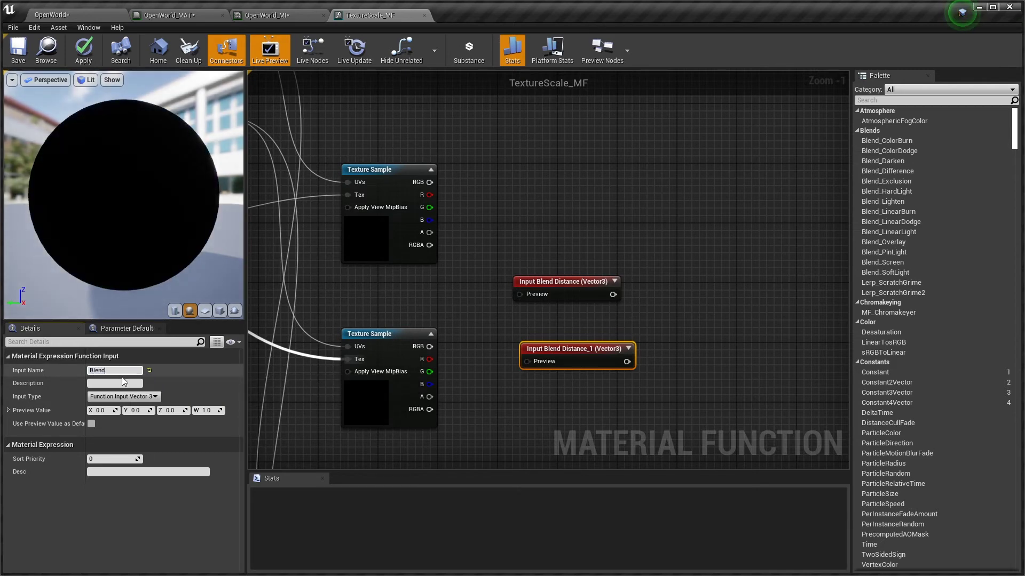
pyautogui.write('Blend Sharpness')
pyautogui.press('Return')
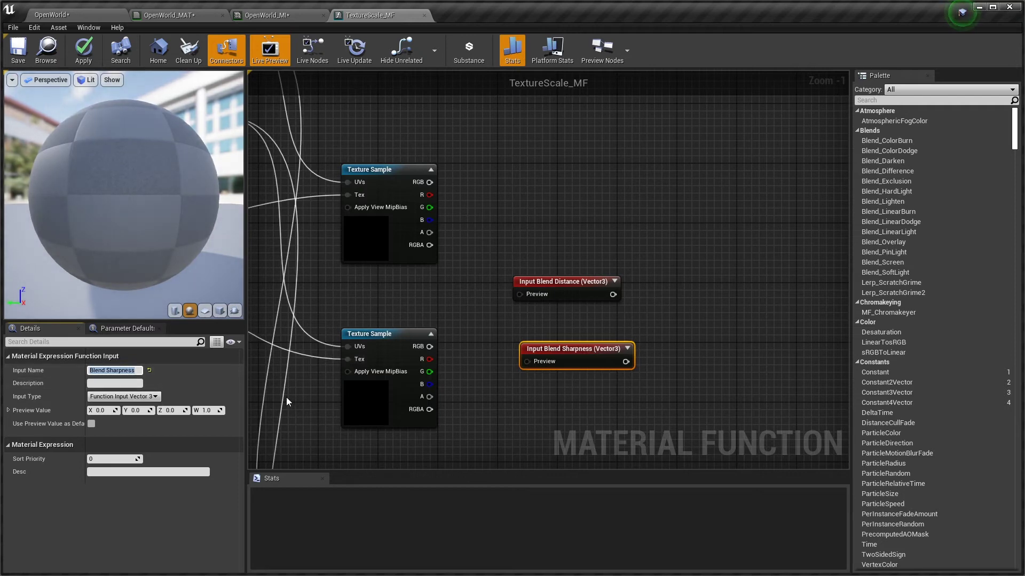
pyautogui.moveTo(579, 353); pyautogui.dragTo(572, 354)
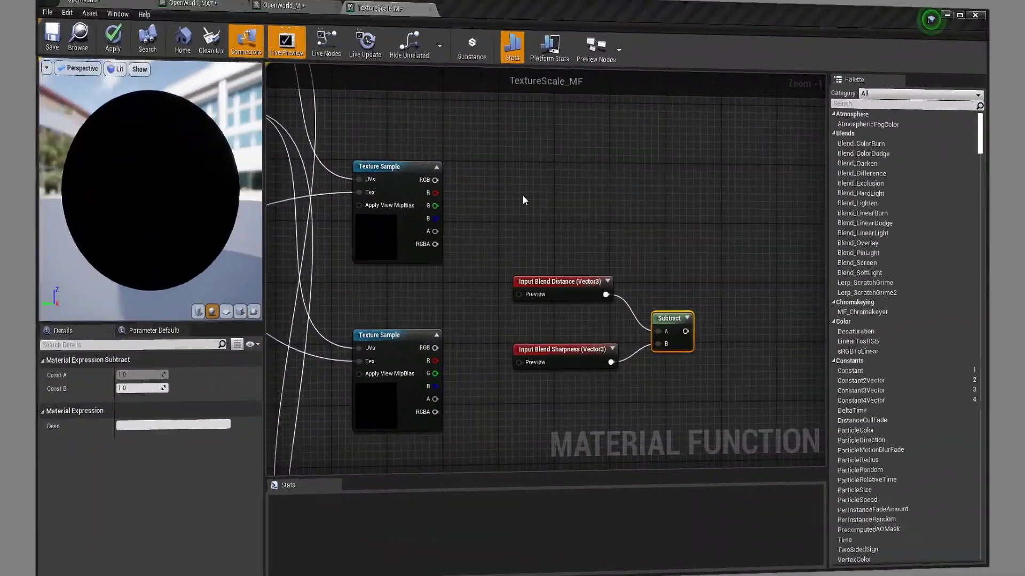
# Add a PixelDepth node to the function graph
pyautogui.rightClick(525, 198)
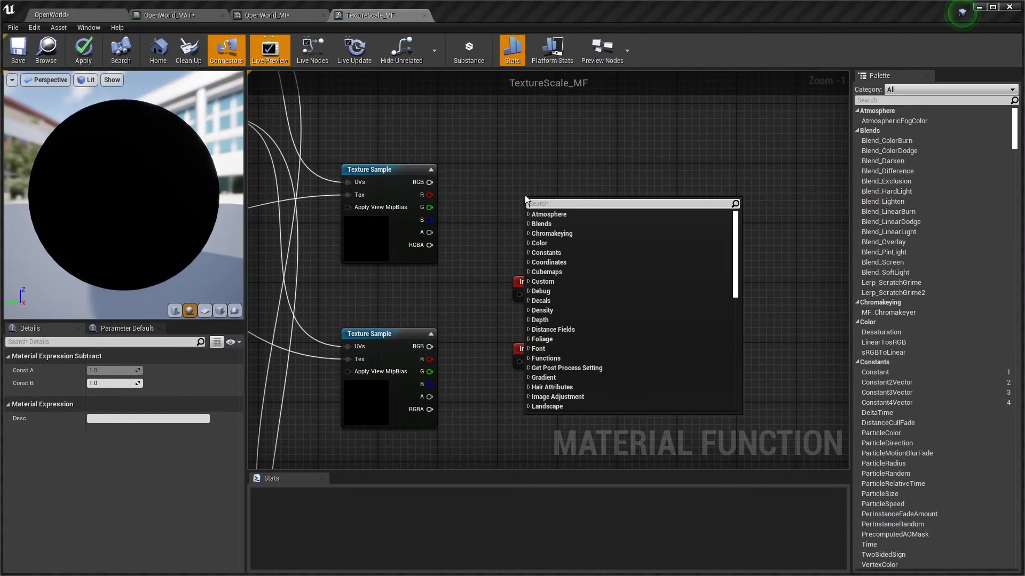
pyautogui.write('pixelde')
pyautogui.press('Return')
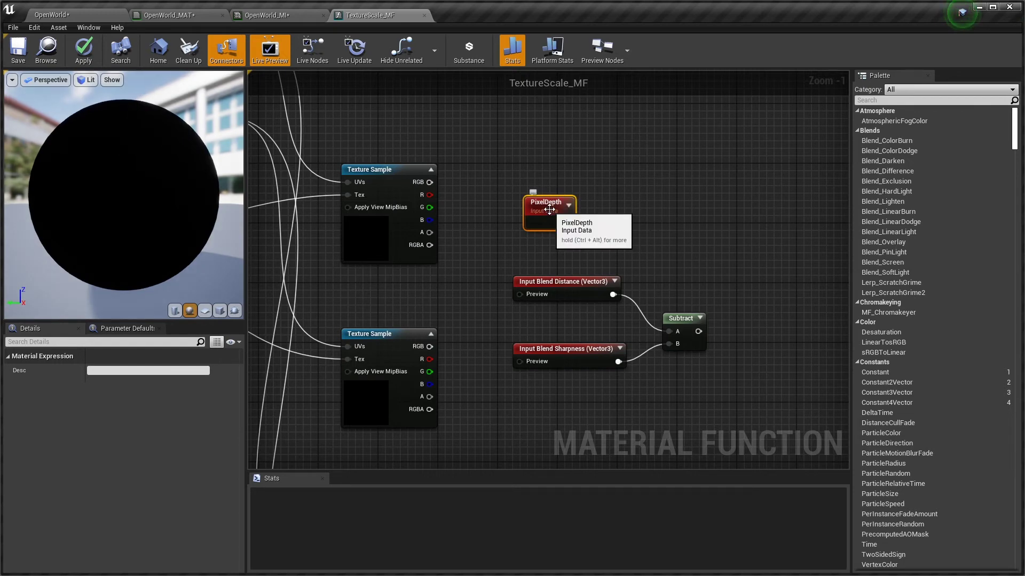
pyautogui.hotkey('ctrl', 'alt')
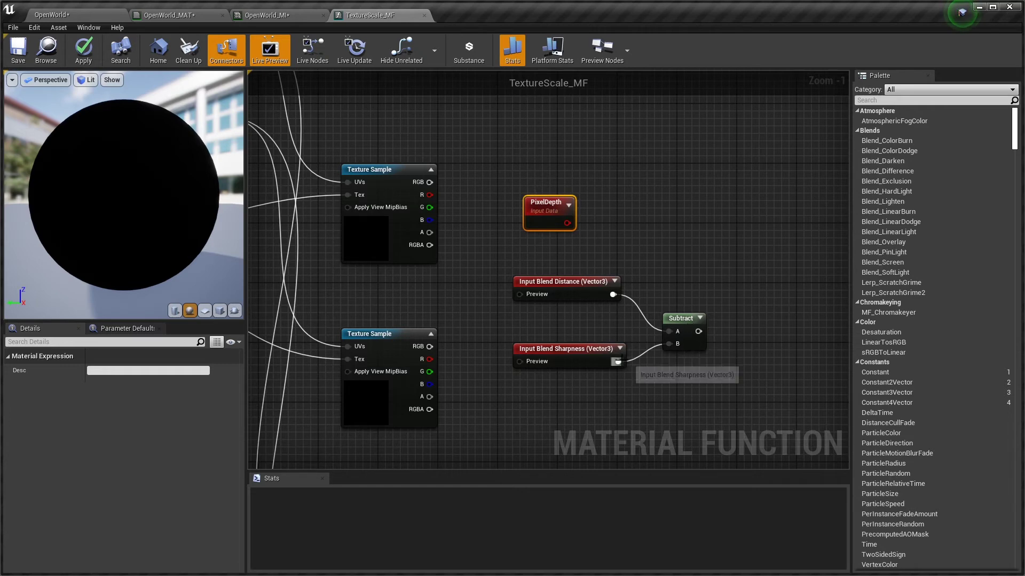
# Rewire the Subtract node with PixelDepth into A and Blend Distance into B
pyautogui.rightClick(618, 363)
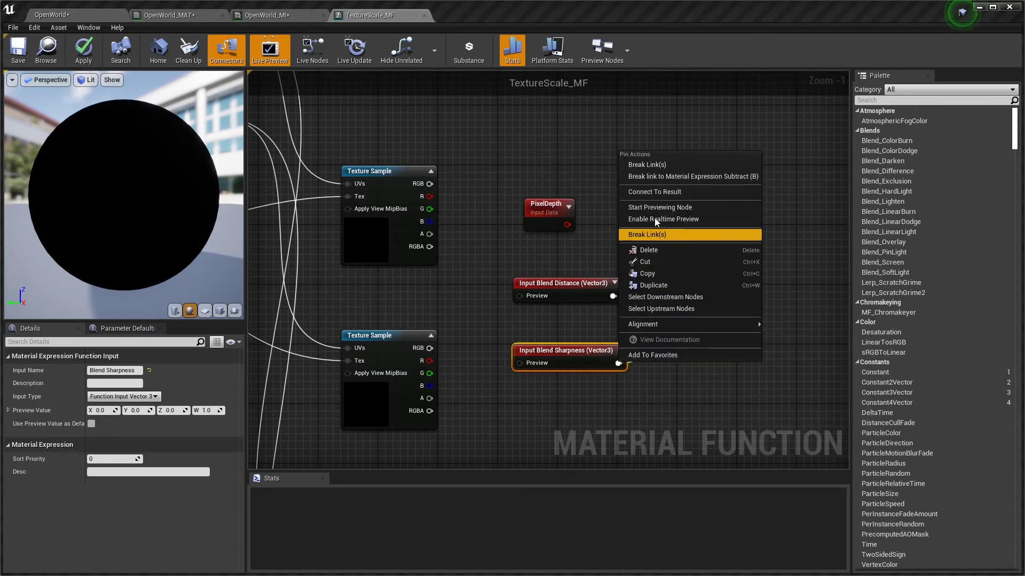
pyautogui.click(658, 173)
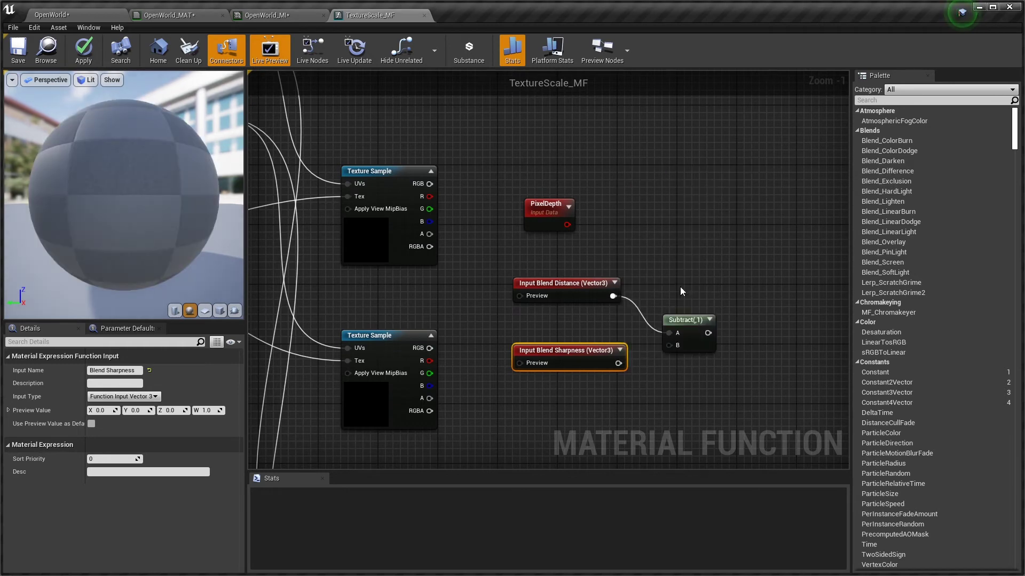
pyautogui.moveTo(613, 295); pyautogui.dragTo(613, 301, button='right')
pyautogui.rightClick(613, 301)
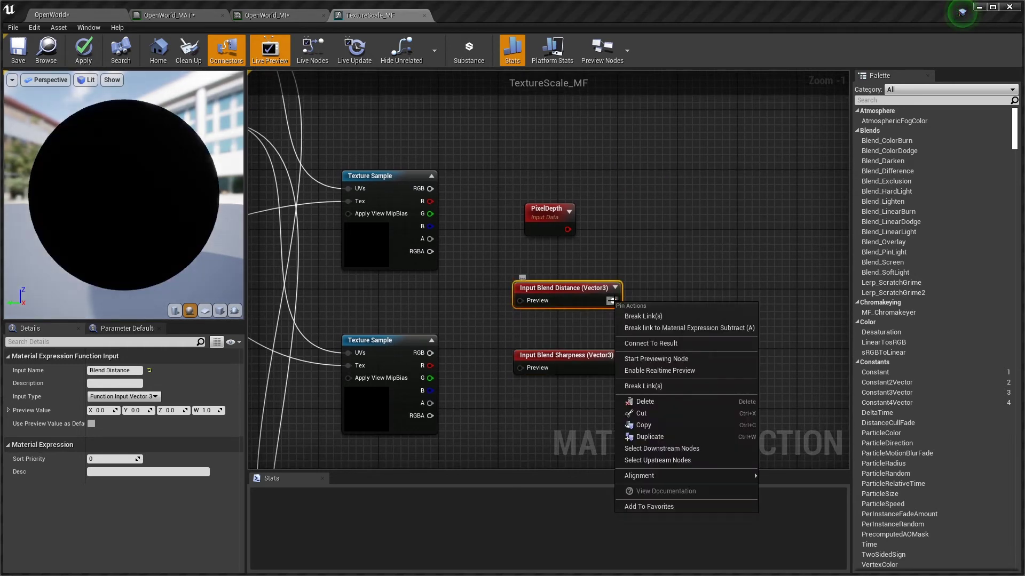
pyautogui.click(691, 320)
pyautogui.moveTo(691, 324); pyautogui.dragTo(675, 229)
pyautogui.moveTo(567, 229); pyautogui.dragTo(654, 241)
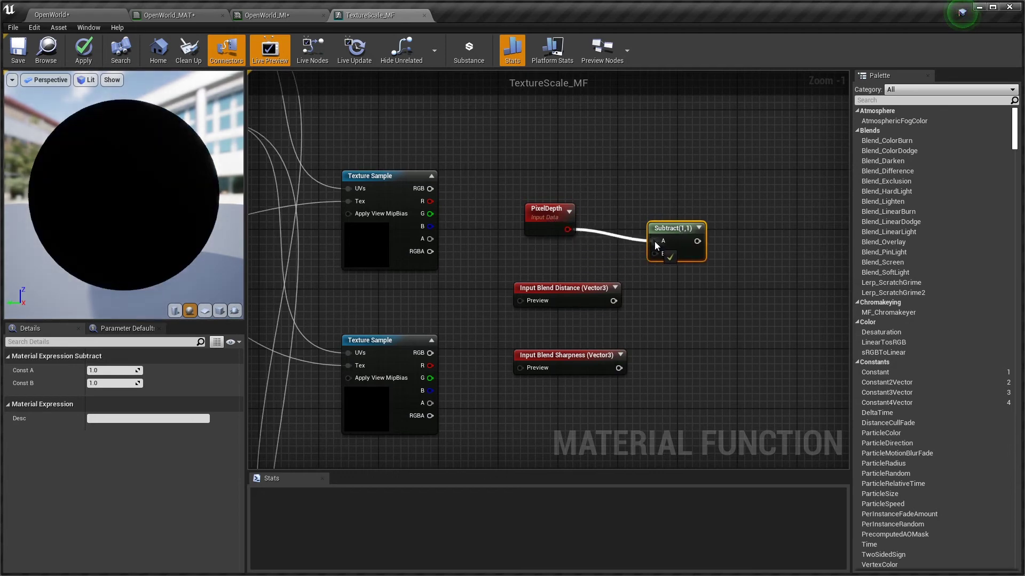
pyautogui.moveTo(613, 301); pyautogui.dragTo(654, 254)
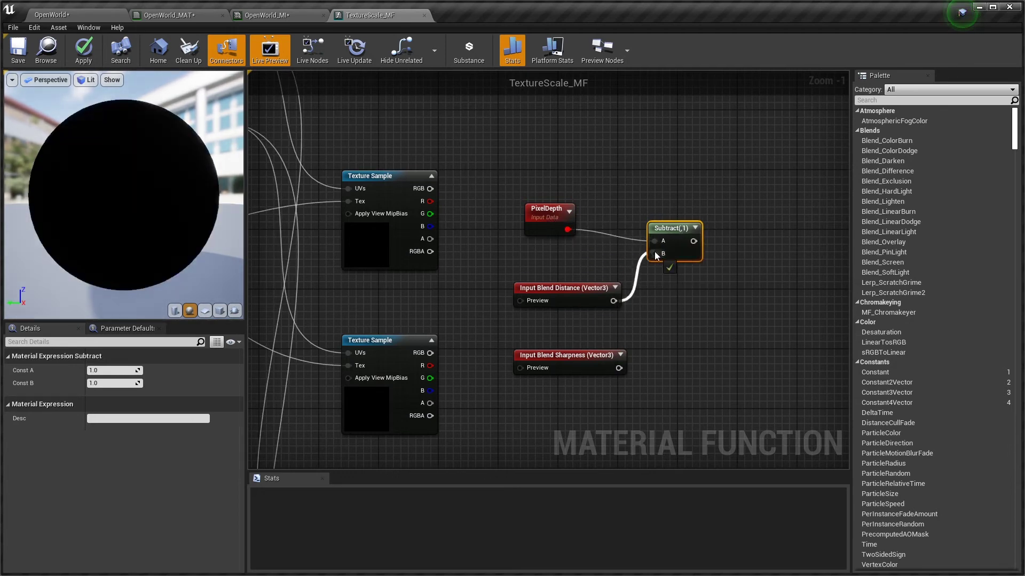
# Add a Divide node taking the Subtract result into A and Blend Sharpness into B
pyautogui.moveTo(697, 305); pyautogui.dragTo(665, 232, button='right')
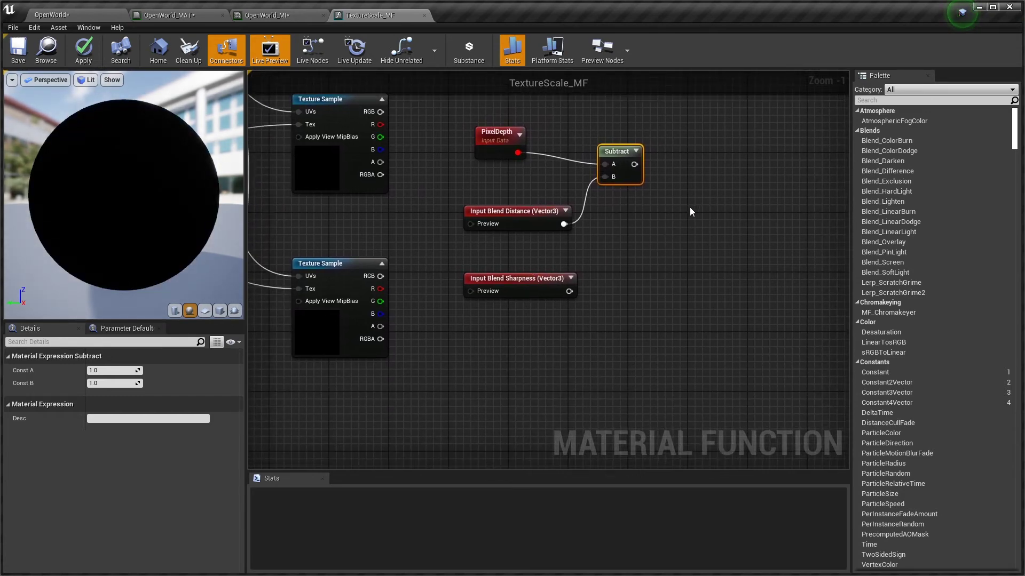
pyautogui.moveTo(680, 211); pyautogui.dragTo(685, 217, button='right')
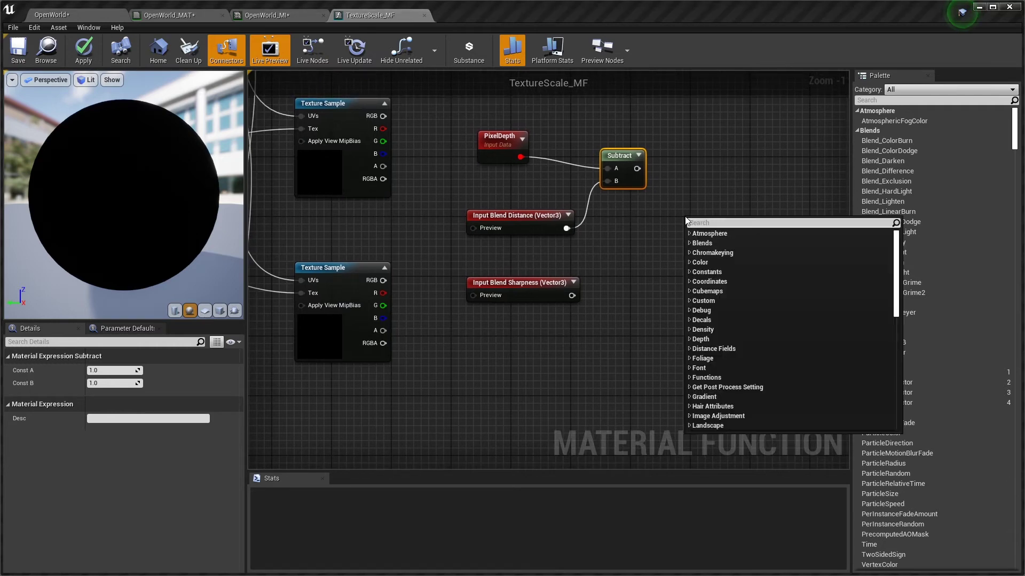
pyautogui.write('div')
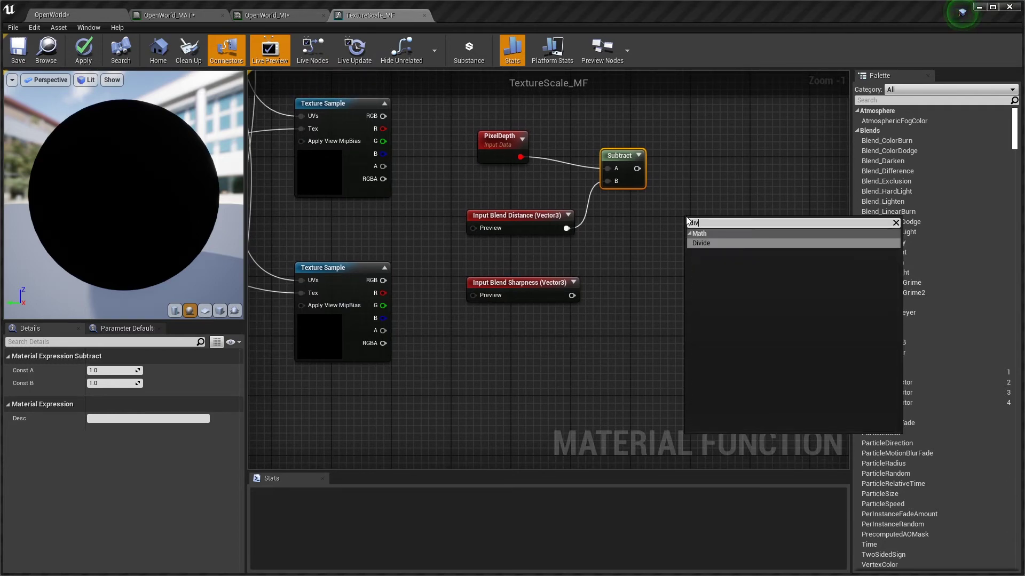
pyautogui.press('Return')
pyautogui.moveTo(637, 169); pyautogui.dragTo(692, 233)
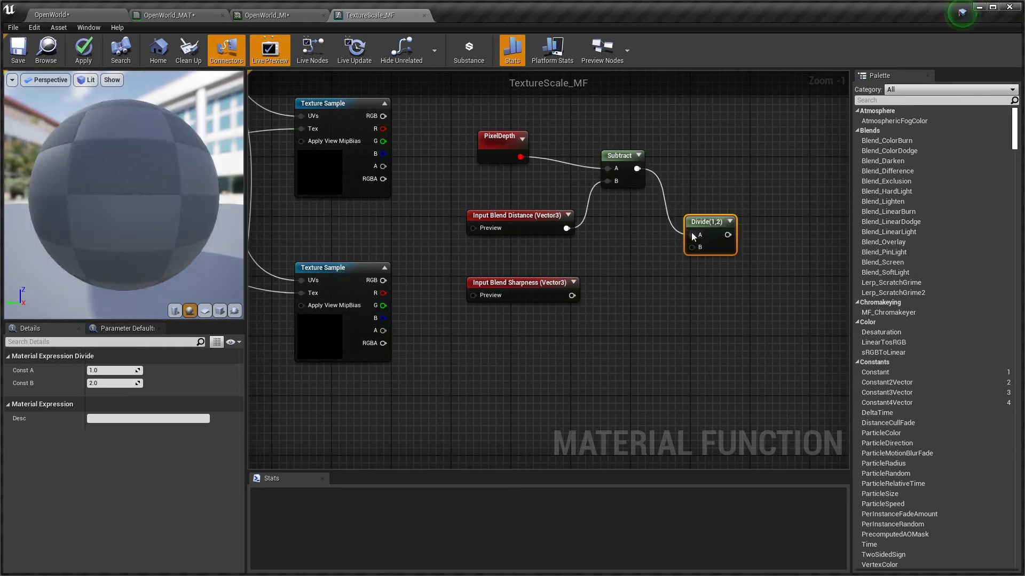
pyautogui.moveTo(570, 296); pyautogui.dragTo(692, 247)
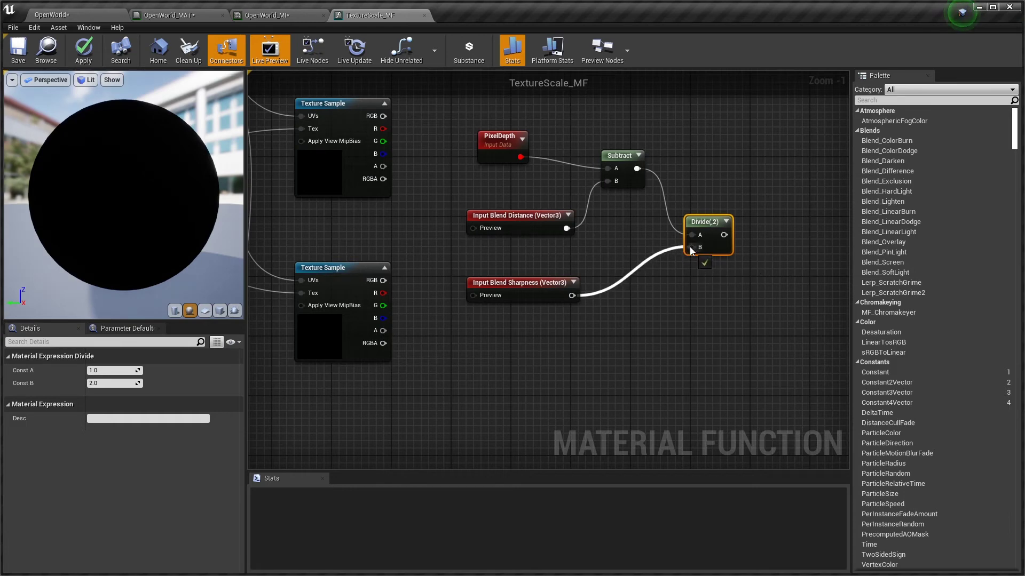
pyautogui.click(528, 289)
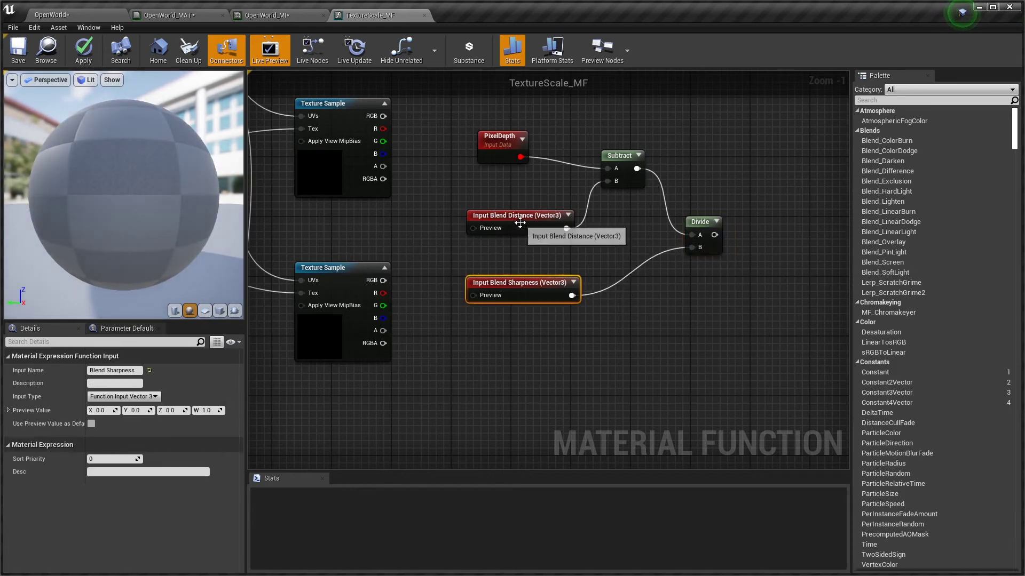
pyautogui.click(526, 222)
pyautogui.click(507, 135)
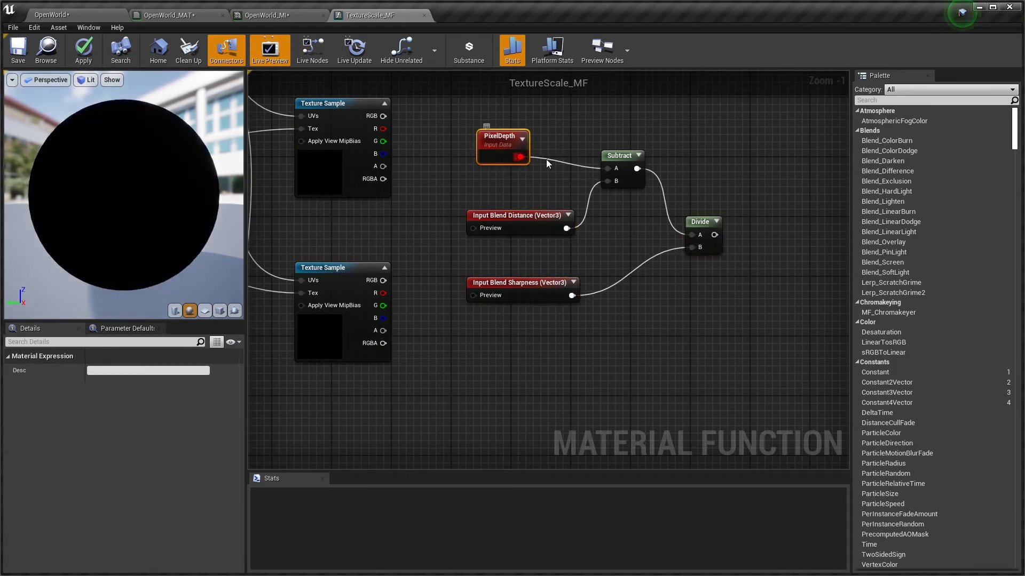
pyautogui.moveTo(706, 202); pyautogui.dragTo(604, 202, button='right')
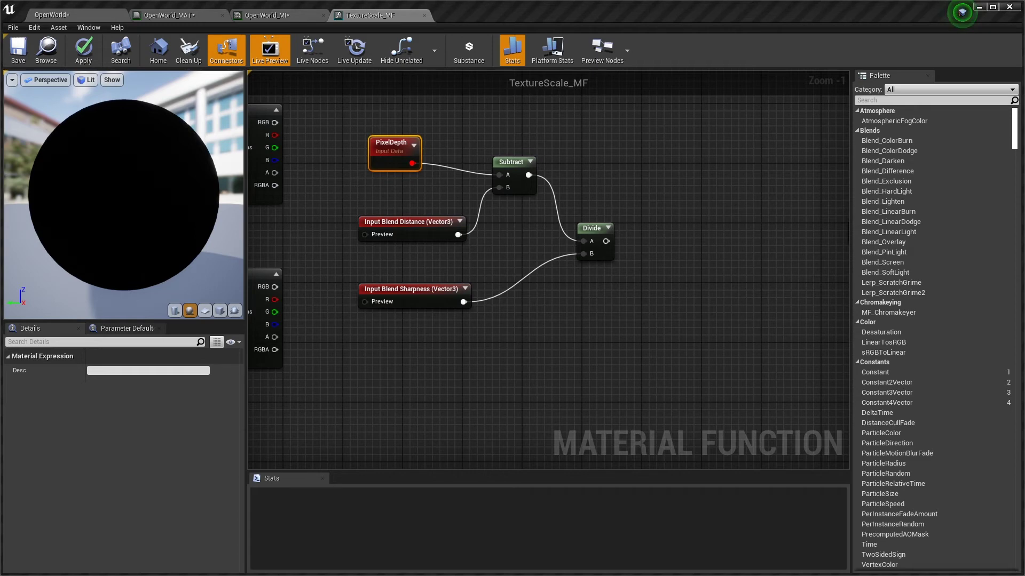
# Add a Clamp node fed by the Divide result, lined up with Divide
pyautogui.rightClick(670, 234)
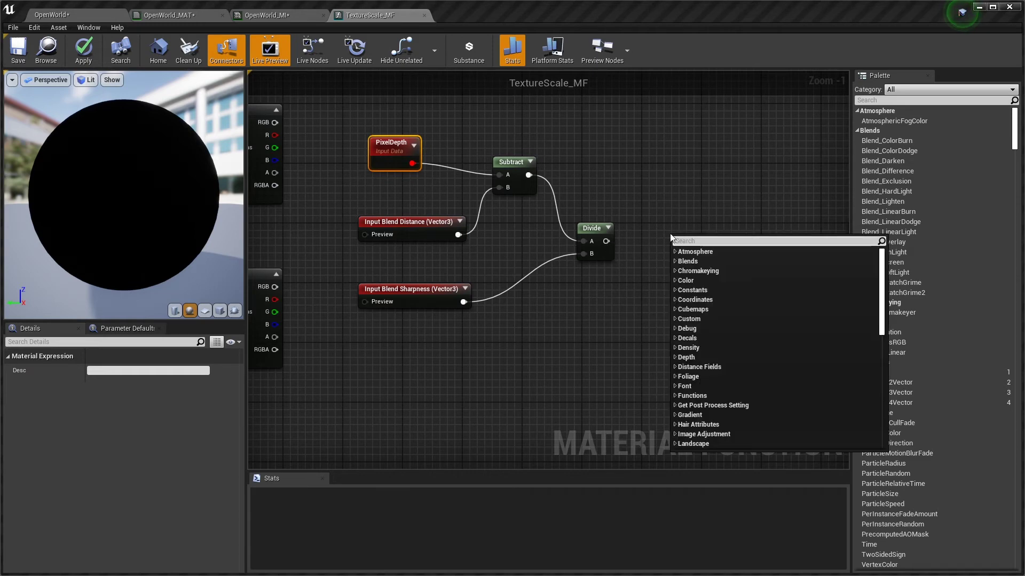
pyautogui.write('clamp')
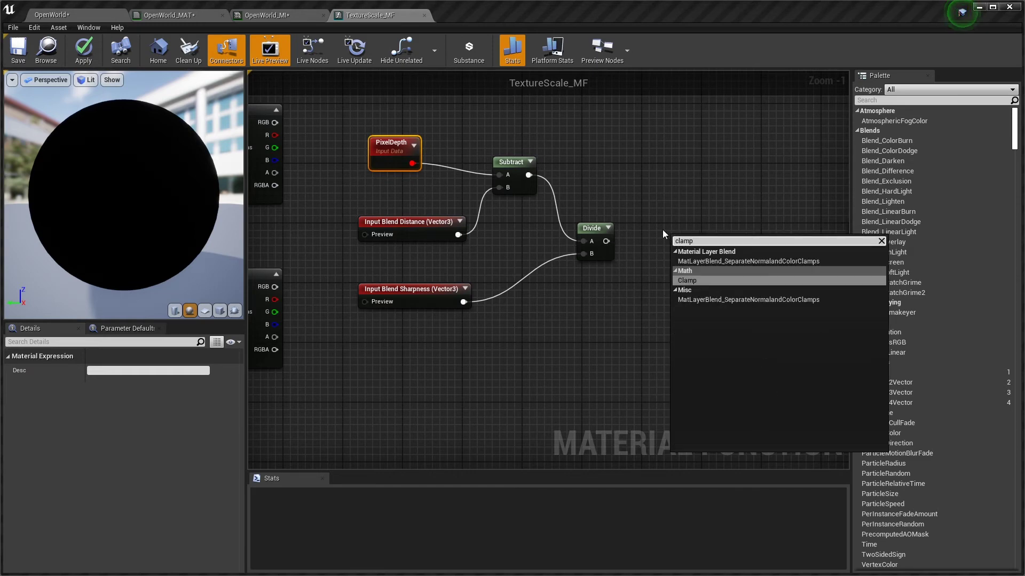
pyautogui.press('Return')
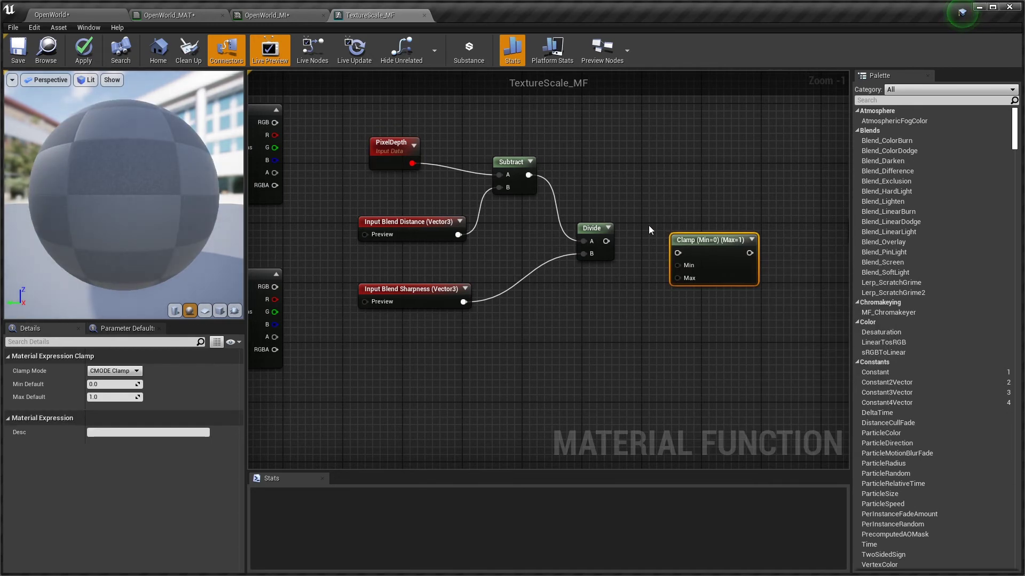
pyautogui.moveTo(605, 241); pyautogui.dragTo(677, 253)
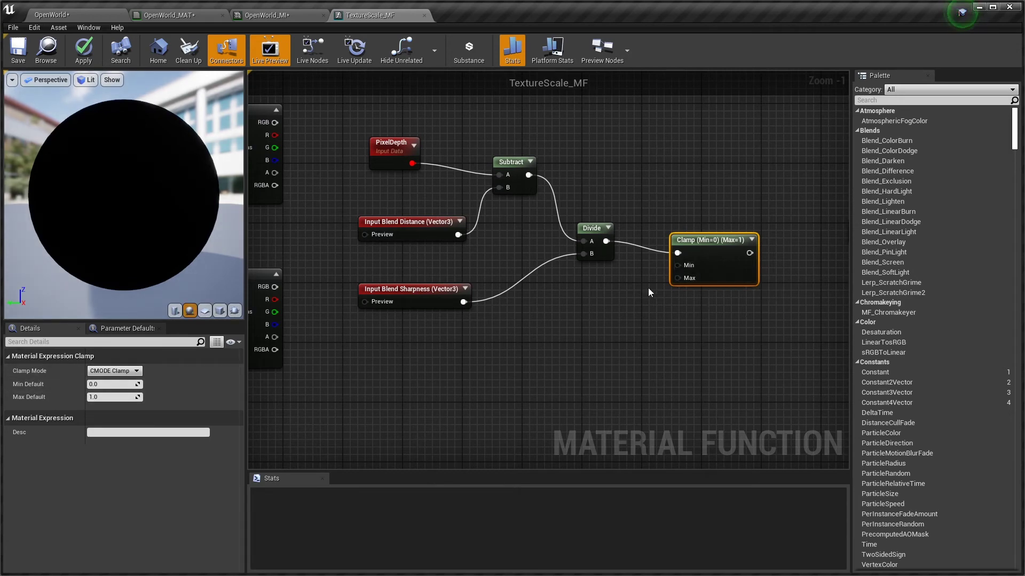
pyautogui.moveTo(696, 242); pyautogui.dragTo(683, 230)
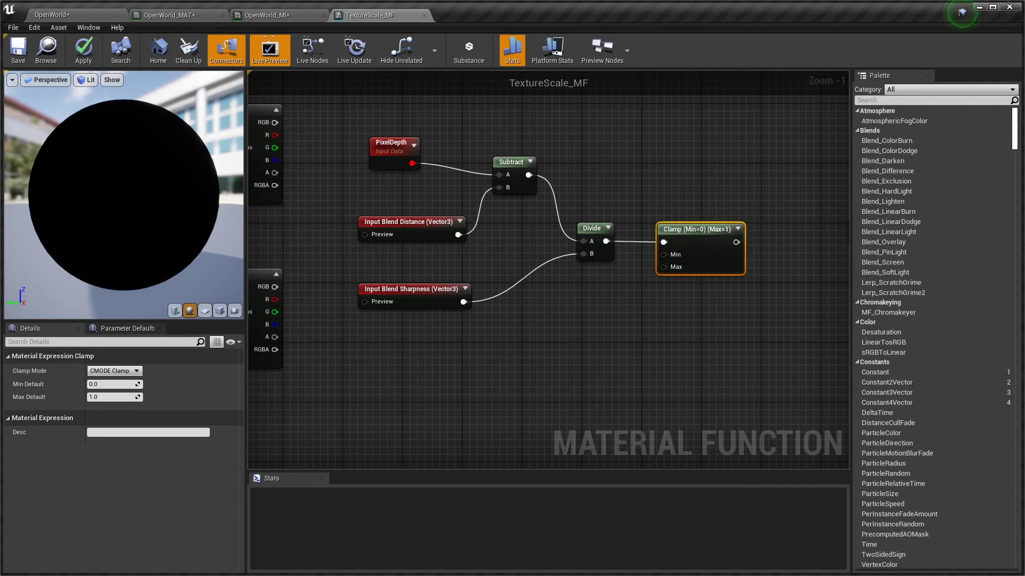
# Move MakeMaterialAttributes, the output and the 0 and 1 constants further right
pyautogui.moveTo(724, 192); pyautogui.dragTo(700, 202, button='right')
pyautogui.moveTo(656, 239); pyautogui.dragTo(395, 211, button='right')
pyautogui.scroll(-4, 396, 210)
pyautogui.moveTo(431, 175); pyautogui.dragTo(575, 370)
pyautogui.moveTo(481, 230); pyautogui.dragTo(632, 232)
pyautogui.moveTo(442, 226); pyautogui.dragTo(604, 296, button='right')
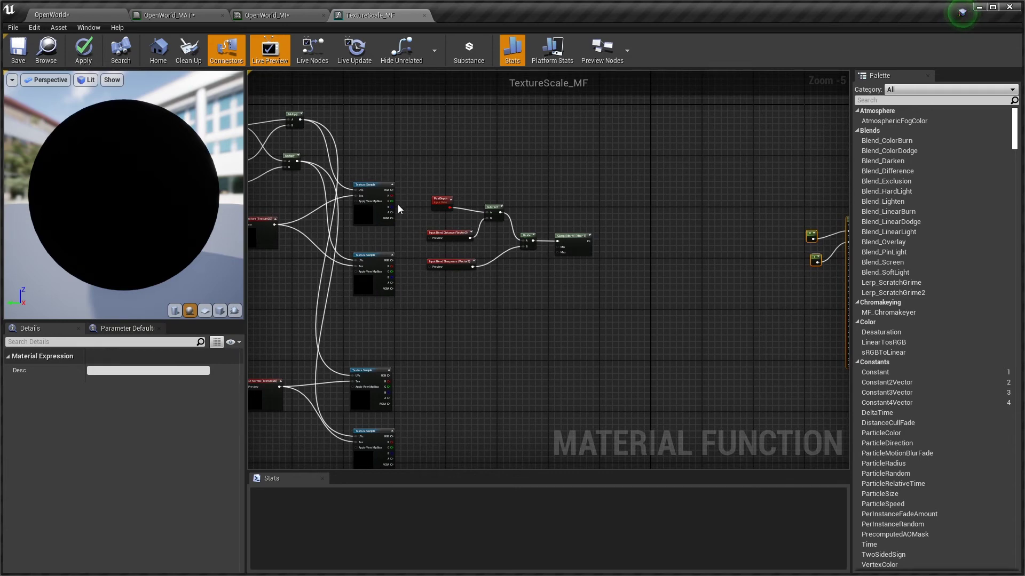
# Add a LinearInterpolate node with its Alpha driven by the Clamp output
pyautogui.rightClick(623, 232)
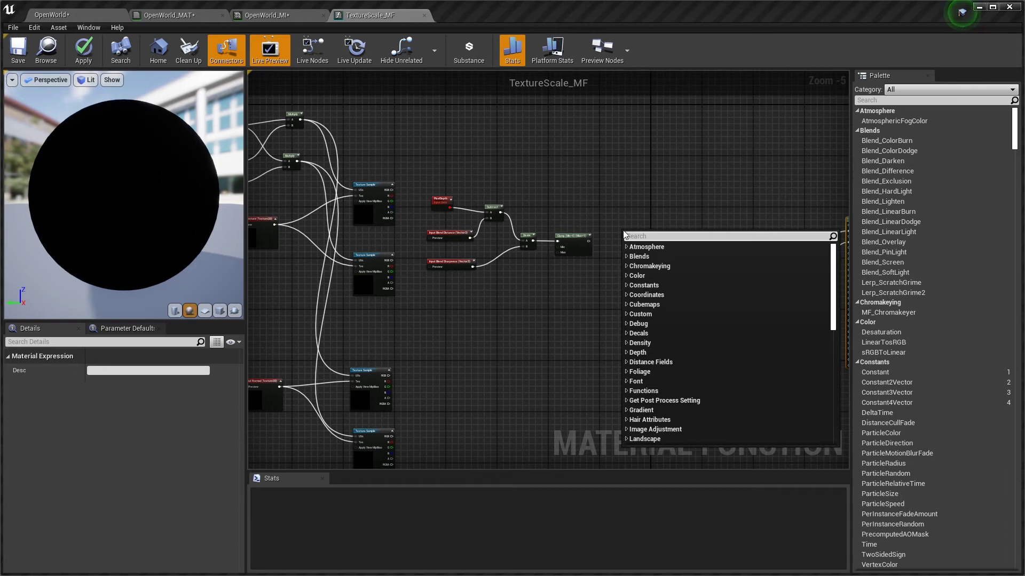
pyautogui.write('lerp')
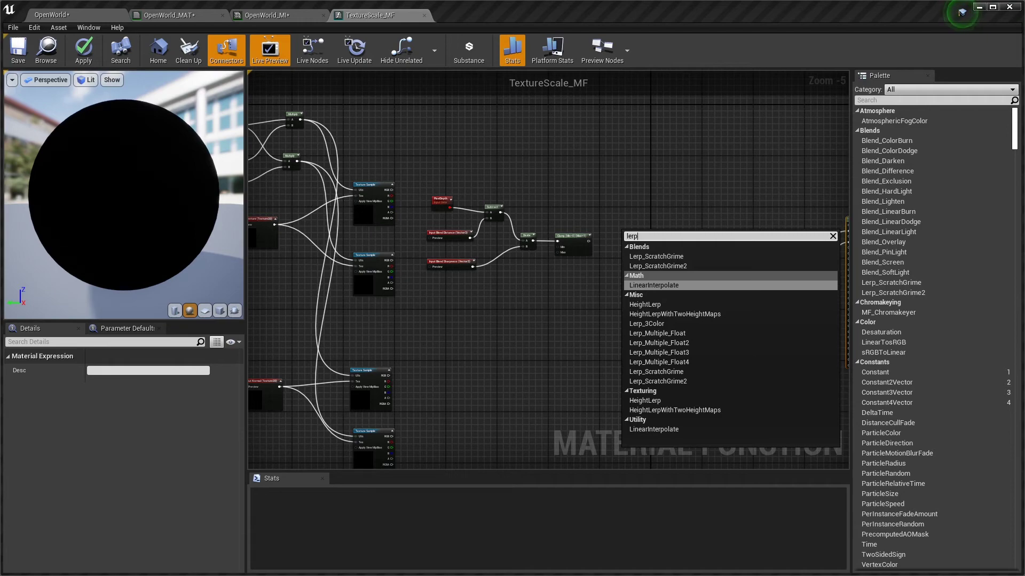
pyautogui.click(645, 285)
pyautogui.scroll(4, 637, 268)
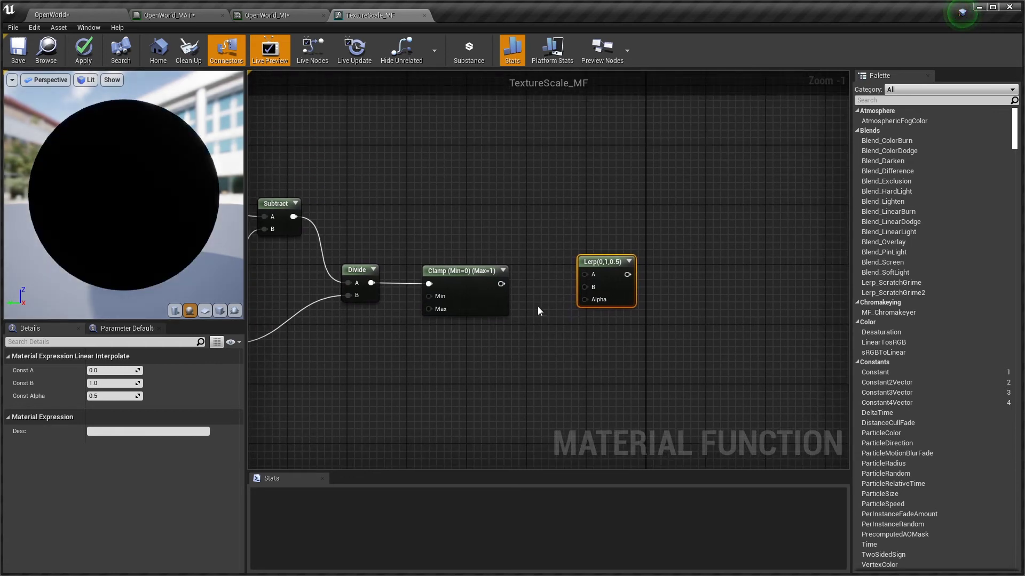
pyautogui.moveTo(501, 284); pyautogui.dragTo(584, 300)
pyautogui.moveTo(514, 330); pyautogui.dragTo(690, 351, button='right')
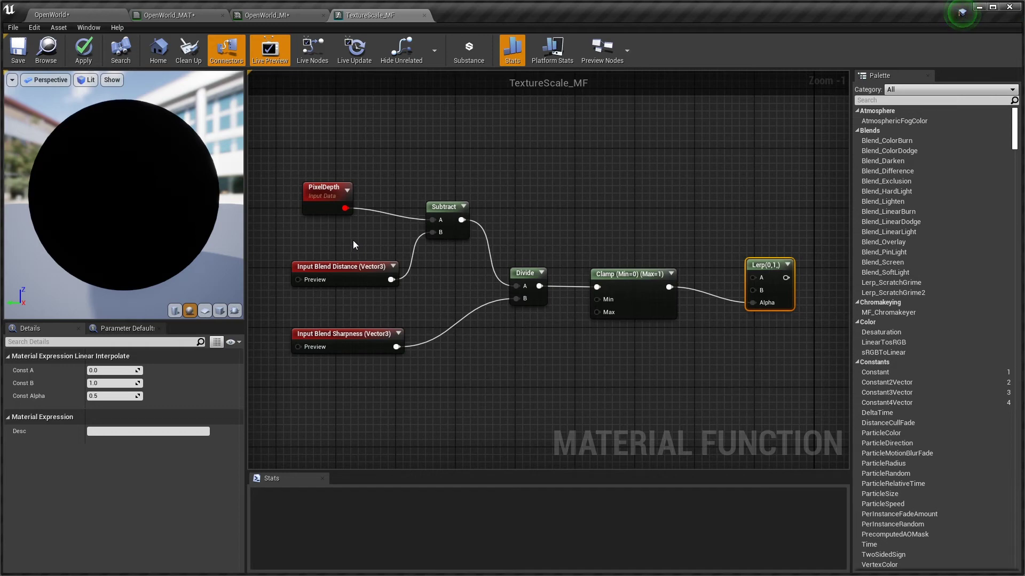
# Wire the two Texture Sample RGB outputs into Lerp A and B, and Lerp into BaseColor
pyautogui.moveTo(366, 162); pyautogui.dragTo(506, 228, button='right')
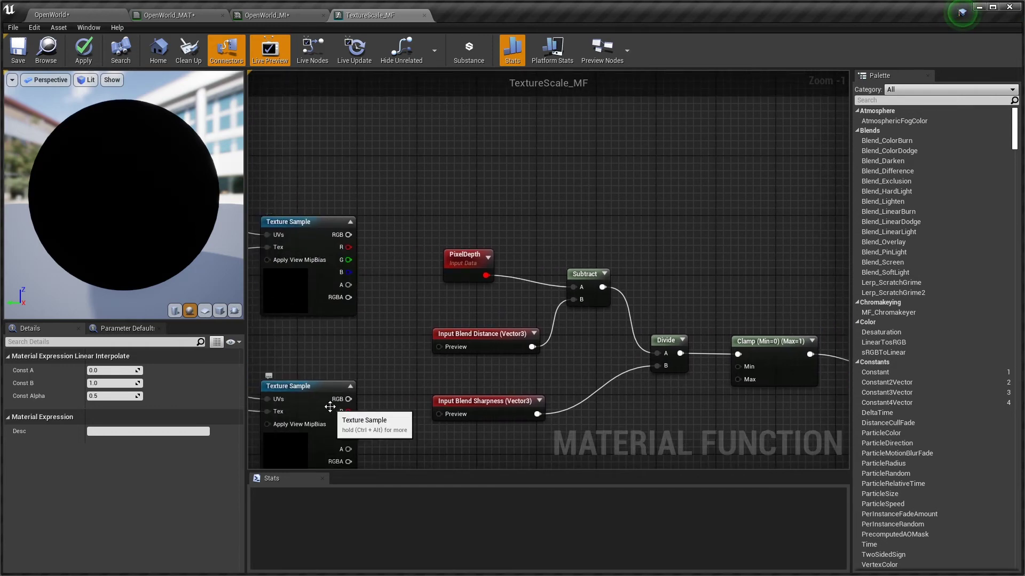
pyautogui.moveTo(681, 306); pyautogui.dragTo(648, 225, button='right')
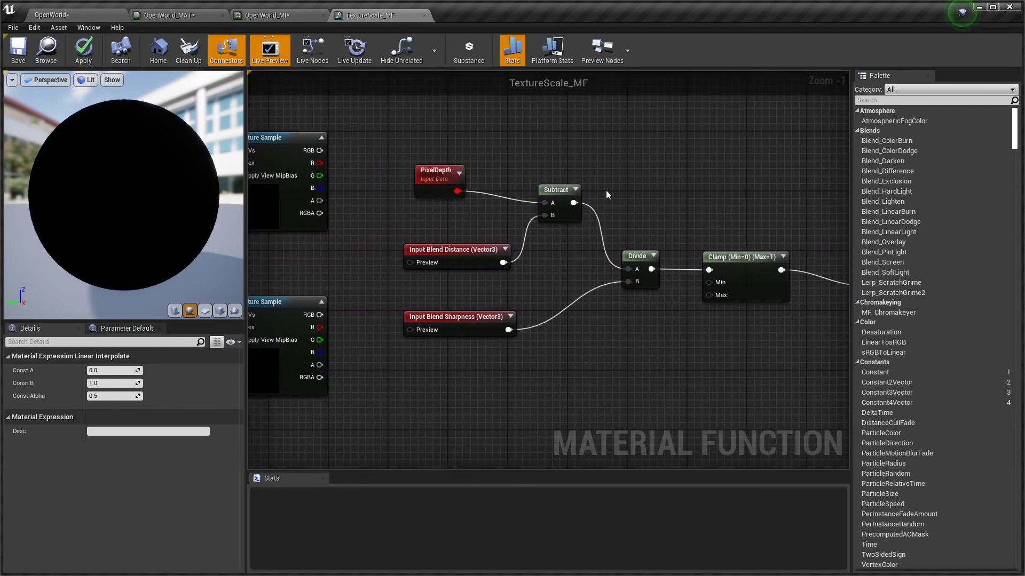
pyautogui.moveTo(320, 151); pyautogui.dragTo(586, 261)
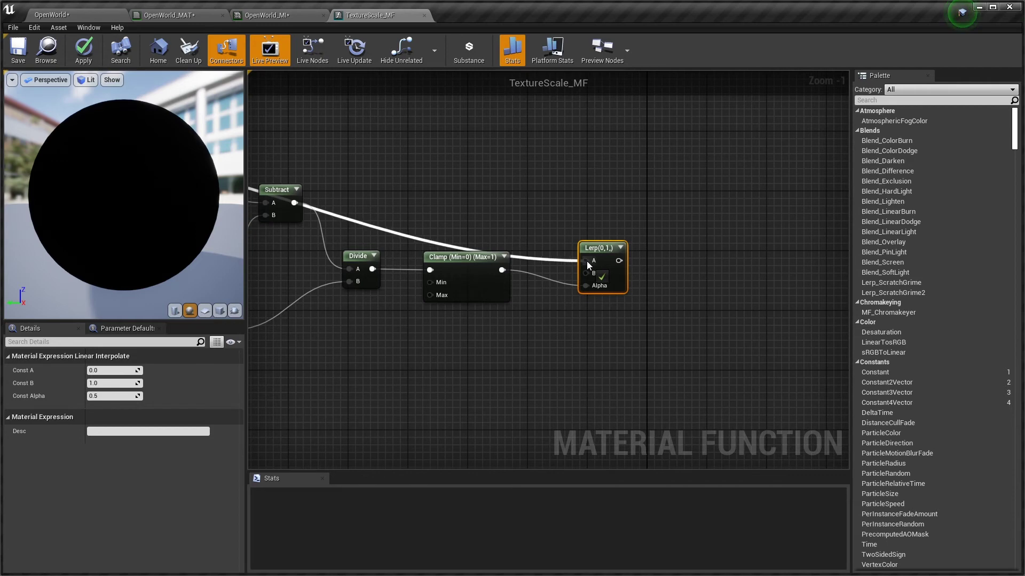
pyautogui.moveTo(577, 252); pyautogui.dragTo(427, 291, button='right')
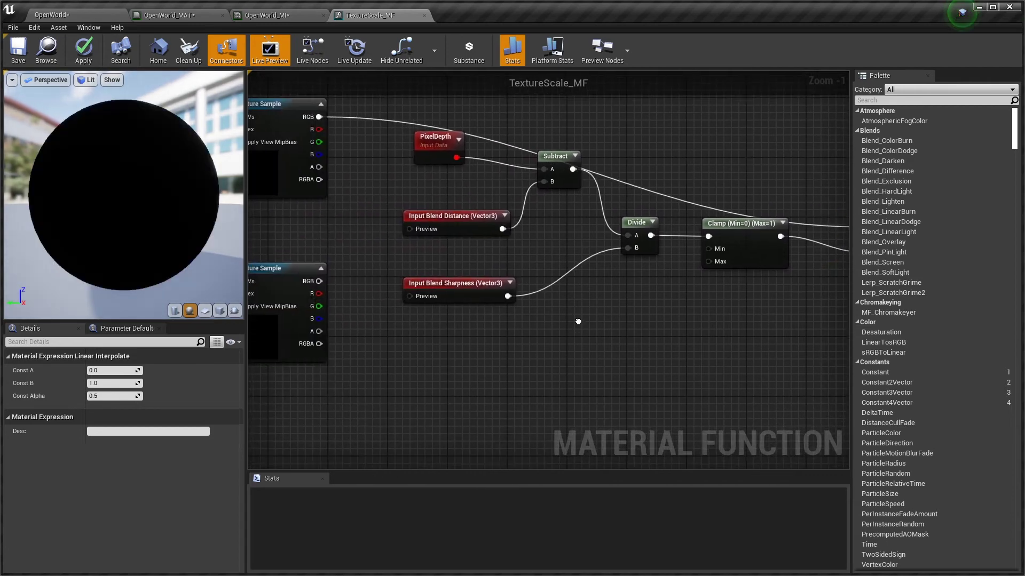
pyautogui.moveTo(319, 284); pyautogui.dragTo(652, 239)
pyautogui.moveTo(777, 254); pyautogui.dragTo(419, 358, button='right')
pyautogui.moveTo(317, 334); pyautogui.dragTo(811, 307)
pyautogui.moveTo(530, 341); pyautogui.dragTo(574, 324, button='right')
pyautogui.scroll(-4, 574, 325)
pyautogui.scroll(6, 458, 369)
pyautogui.moveTo(598, 361); pyautogui.dragTo(695, 461, button='right')
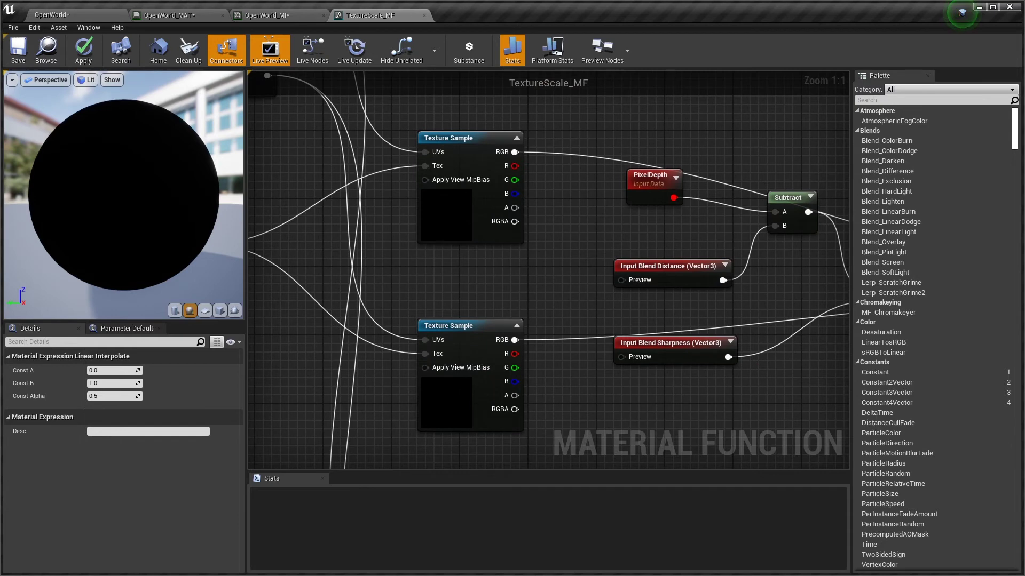
# Apply the function changes and delete the six Texture Sample nodes from the material
pyautogui.click(84, 50)
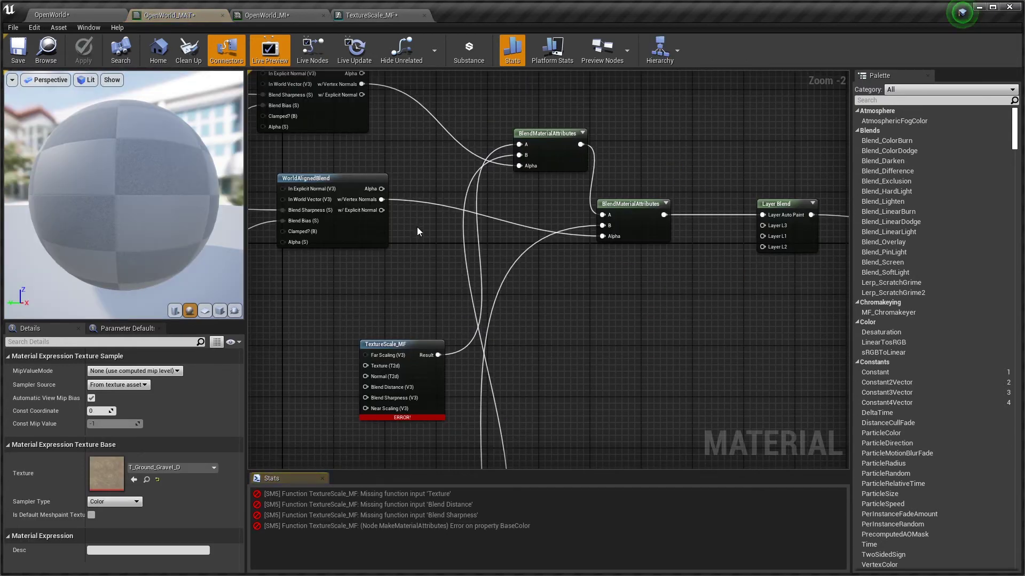
pyautogui.moveTo(406, 318); pyautogui.dragTo(485, 187, button='right')
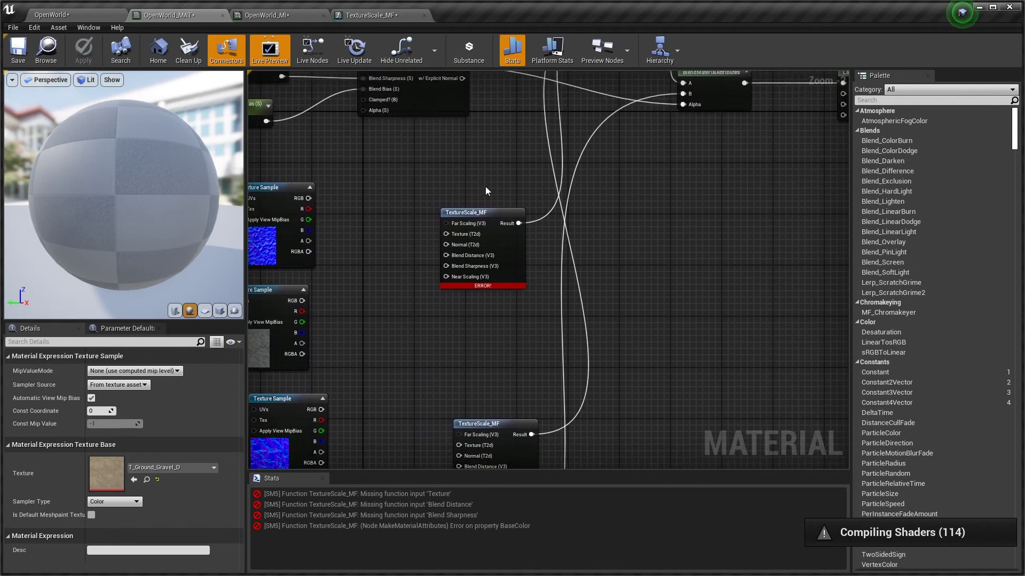
pyautogui.scroll(2, 409, 247)
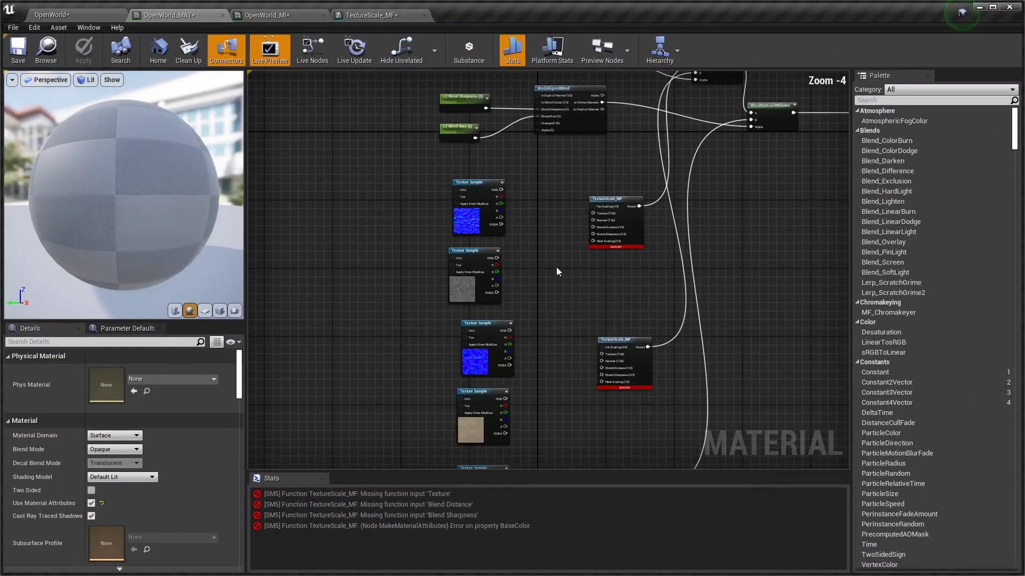
pyautogui.moveTo(556, 267); pyautogui.dragTo(601, 232, button='right')
pyautogui.moveTo(451, 105); pyautogui.dragTo(555, 422)
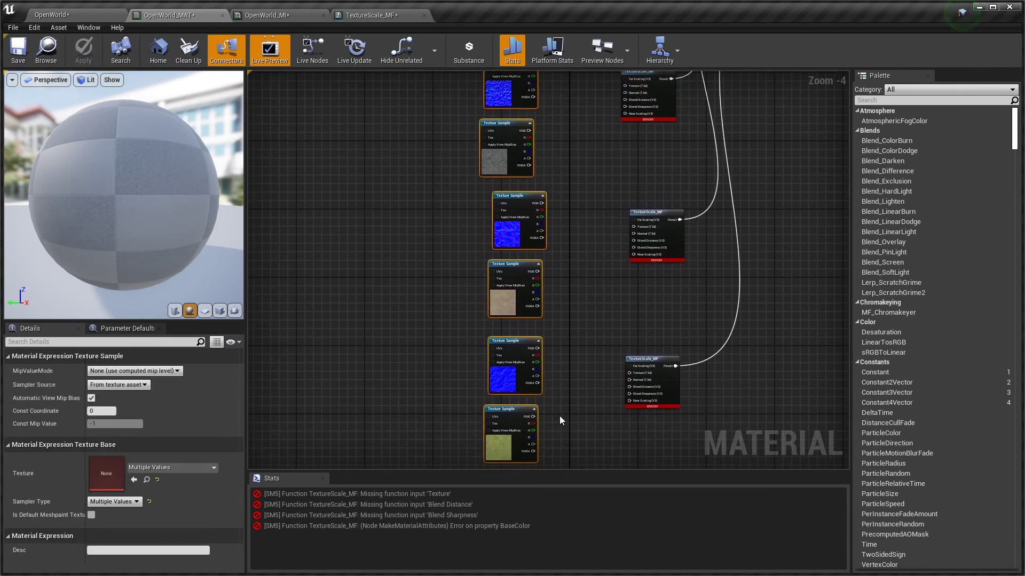
pyautogui.press('Delete')
# Zoom in and centre the first TextureScale_MF node showing its unconnected inputs
pyautogui.moveTo(552, 337); pyautogui.dragTo(534, 344, button='right')
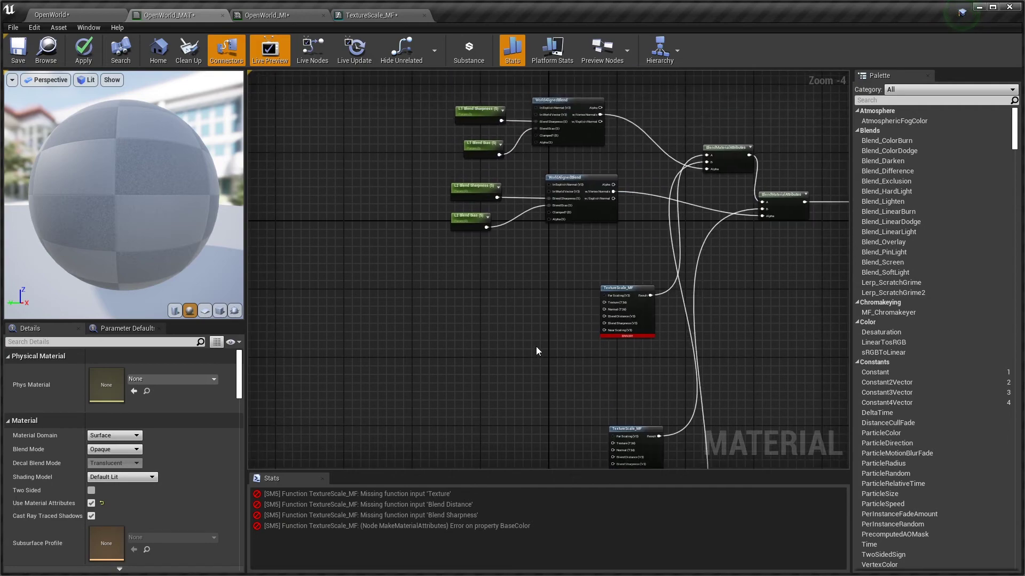
pyautogui.scroll(4, 536, 347)
pyautogui.moveTo(572, 288); pyautogui.dragTo(430, 274, button='right')
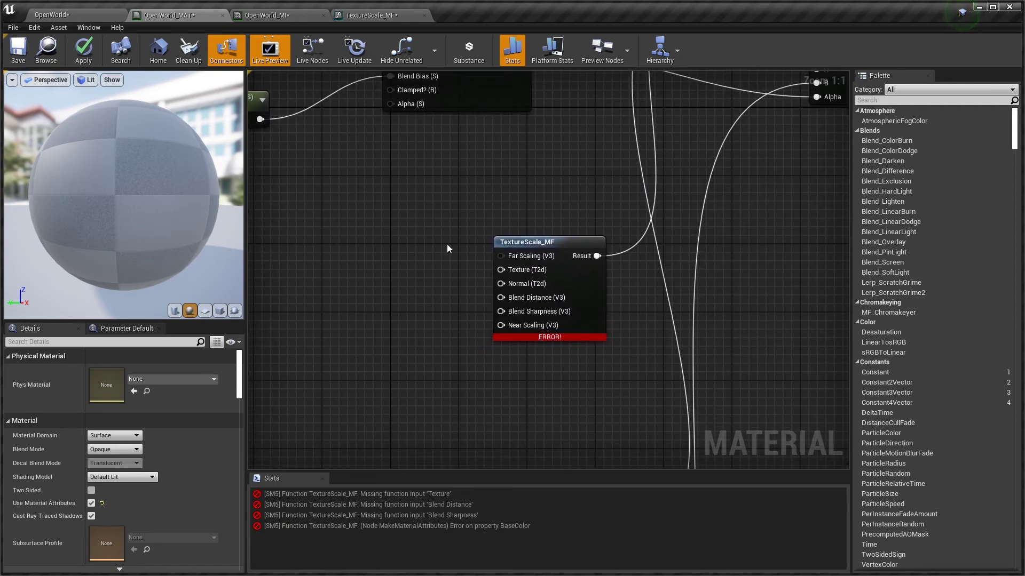
pyautogui.moveTo(510, 320); pyautogui.dragTo(323, 182, button='right')
pyautogui.moveTo(330, 334); pyautogui.dragTo(459, 373, button='right')
pyautogui.moveTo(386, 329); pyautogui.dragTo(484, 358, button='right')
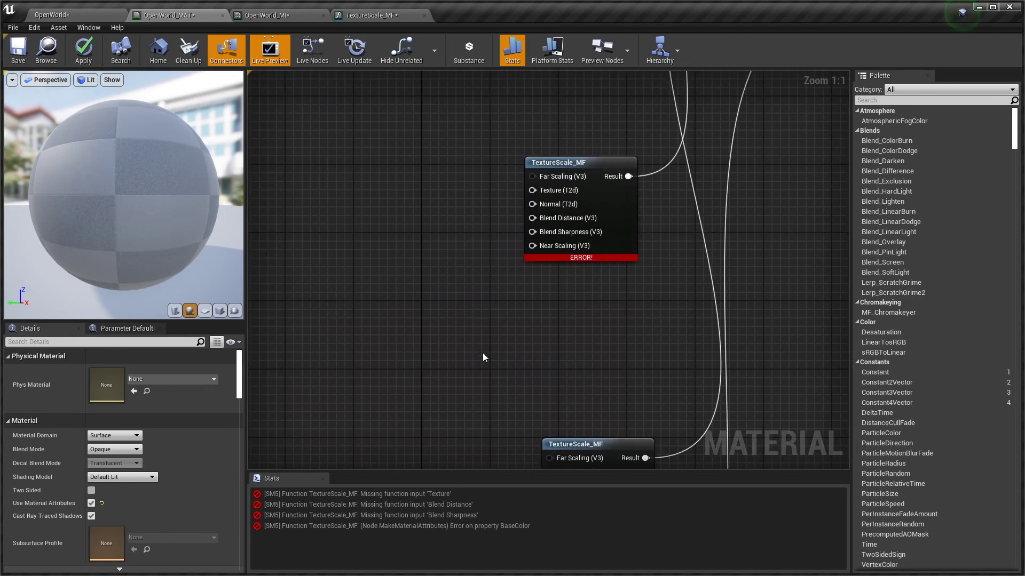
# Promote the Texture, Normal and Blend Distance inputs to parameters and move them left
pyautogui.rightClick(533, 190)
pyautogui.click(551, 206)
pyautogui.moveTo(523, 181); pyautogui.dragTo(319, 182)
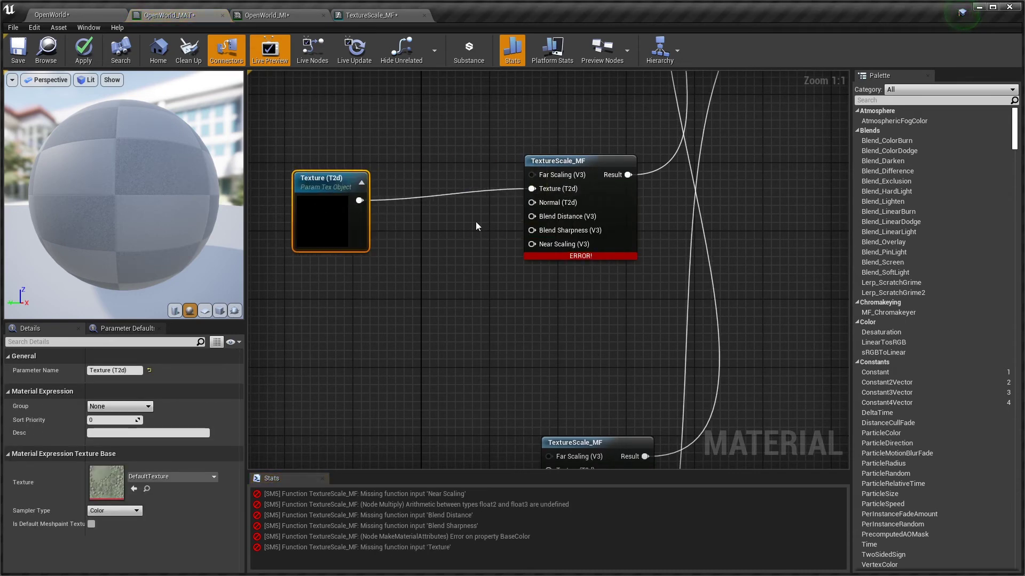
pyautogui.rightClick(532, 206)
pyautogui.click(551, 216)
pyautogui.moveTo(499, 219); pyautogui.dragTo(311, 351)
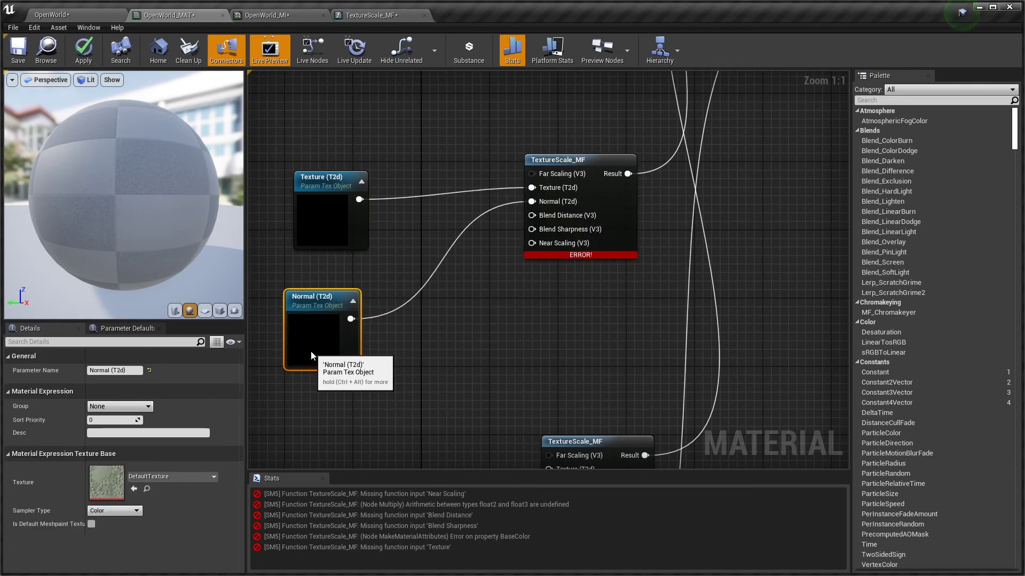
pyautogui.rightClick(533, 218)
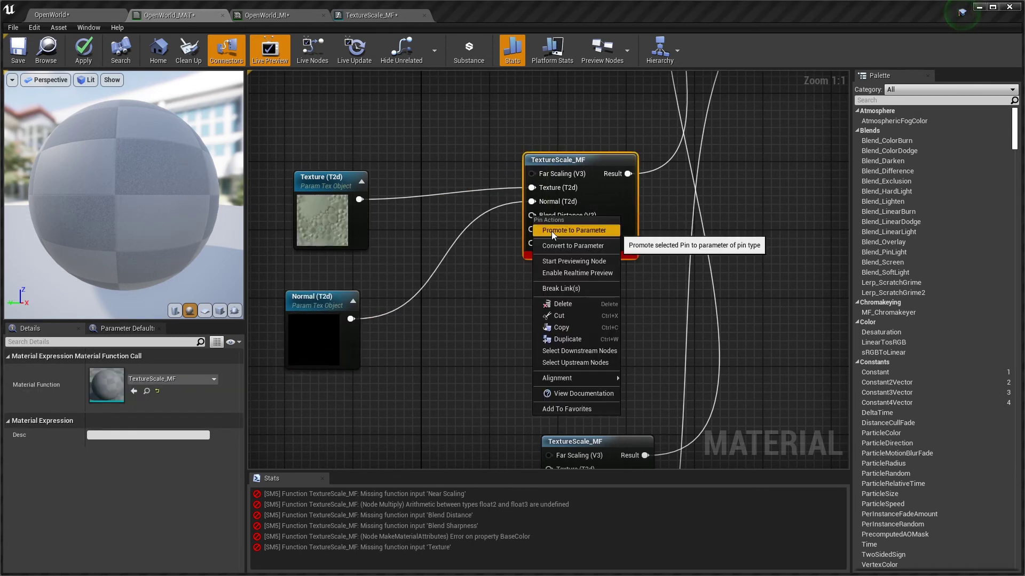
pyautogui.click(552, 231)
pyautogui.moveTo(498, 228); pyautogui.dragTo(316, 230)
pyautogui.moveTo(316, 229); pyautogui.dragTo(291, 431, button='right')
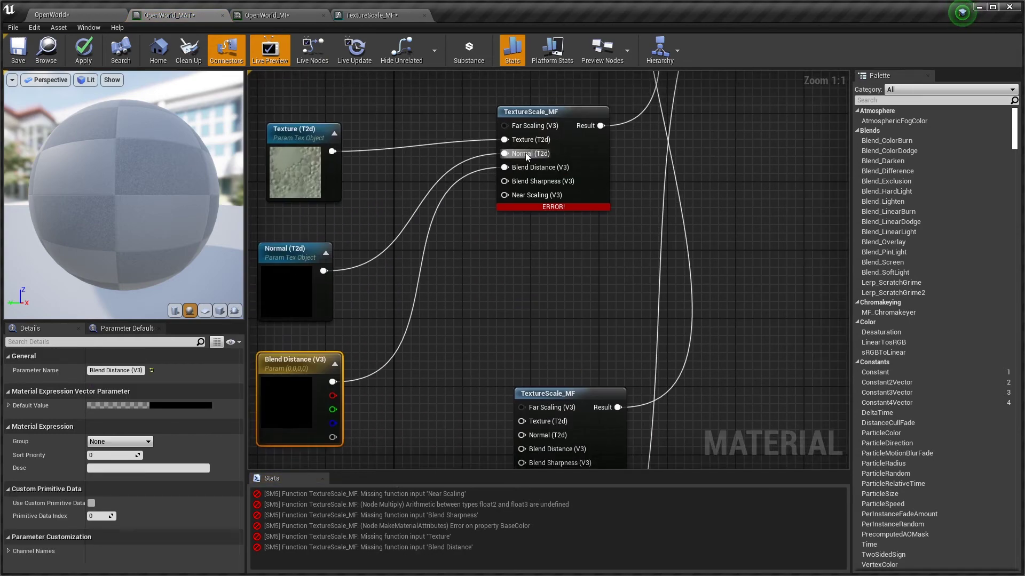
# Promote Blend Sharpness and Near Scaling to parameters, tidy the column, and open TextureScale_MF
pyautogui.rightClick(504, 181)
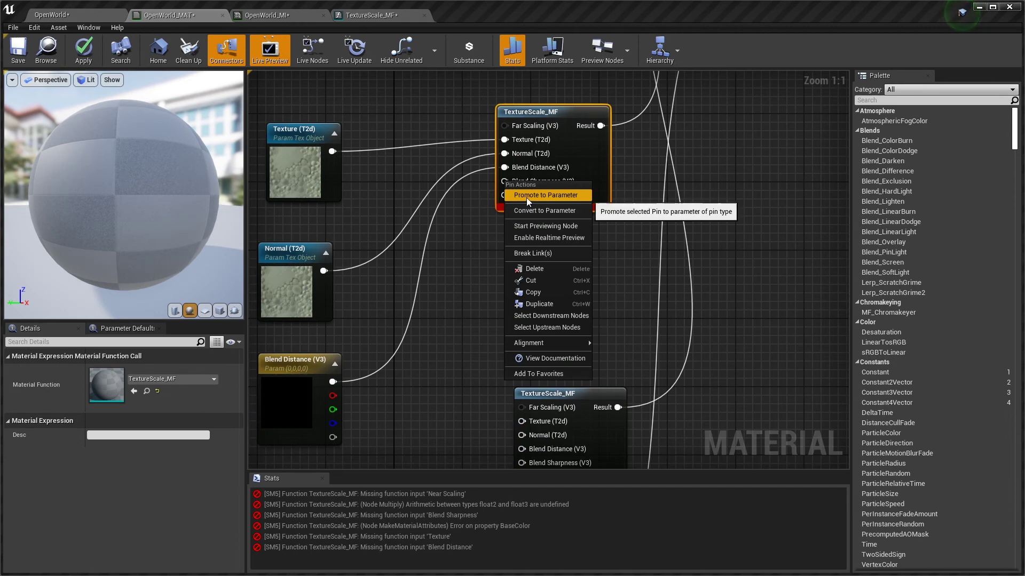
pyautogui.click(526, 196)
pyautogui.moveTo(476, 168); pyautogui.dragTo(306, 206)
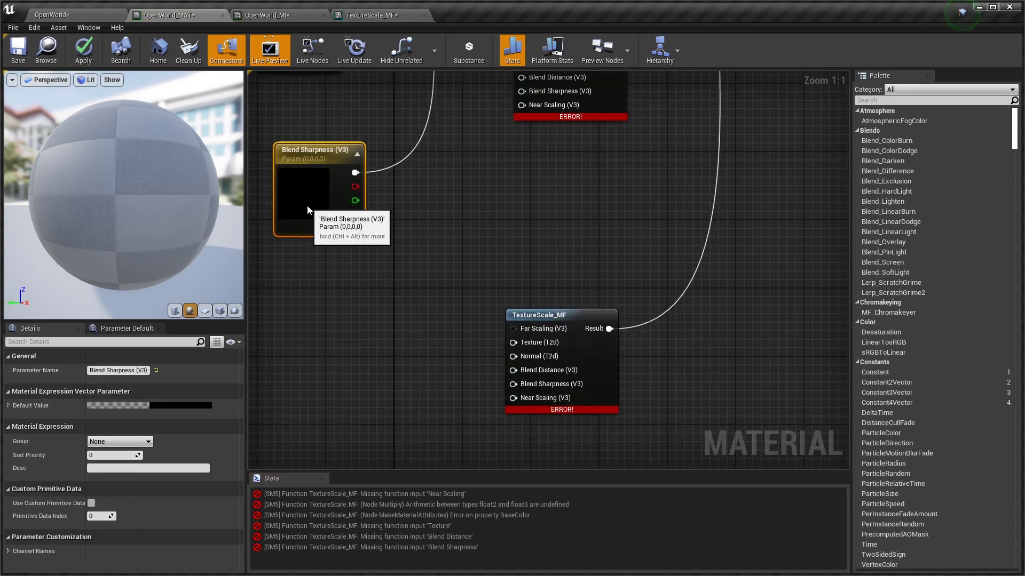
pyautogui.moveTo(527, 156); pyautogui.dragTo(535, 449, button='right')
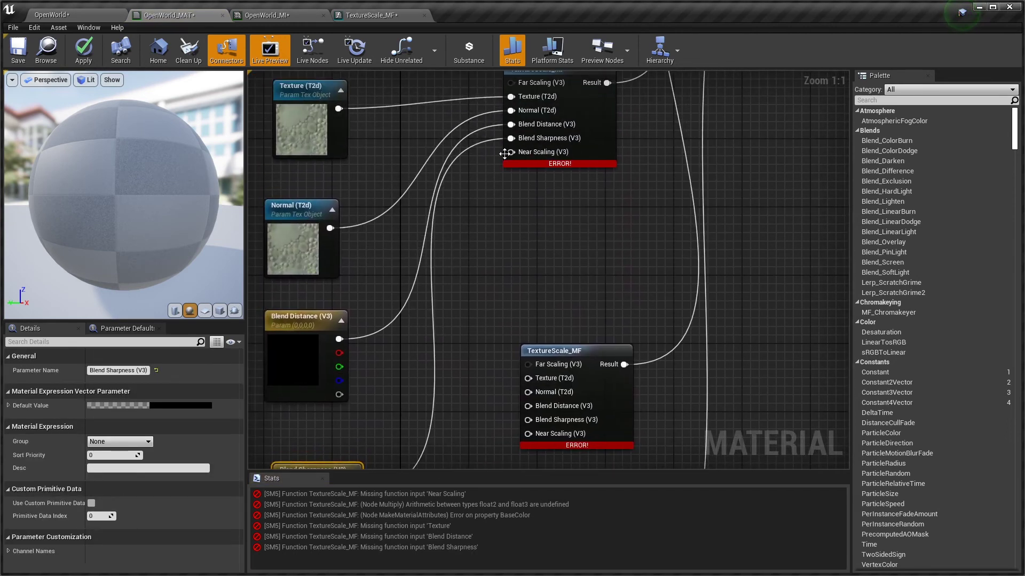
pyautogui.rightClick(510, 152)
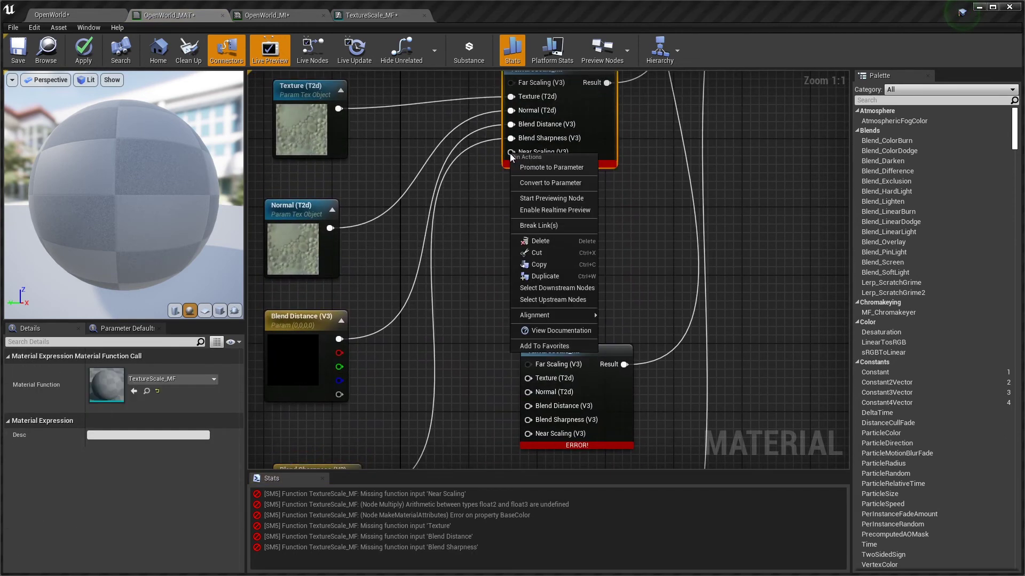
pyautogui.click(538, 171)
pyautogui.moveTo(500, 308); pyautogui.dragTo(539, 168, button='right')
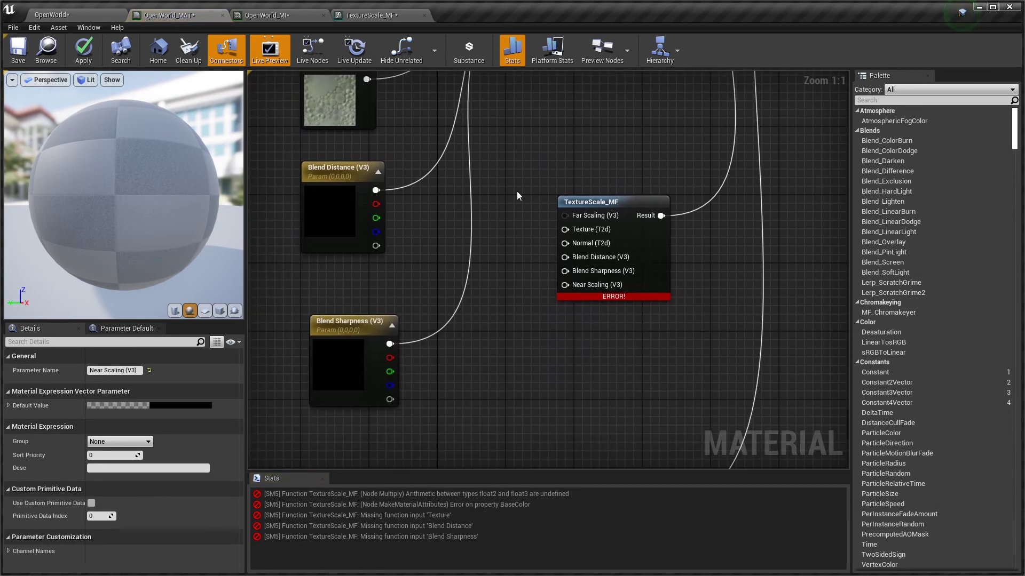
pyautogui.moveTo(326, 325); pyautogui.dragTo(307, 290)
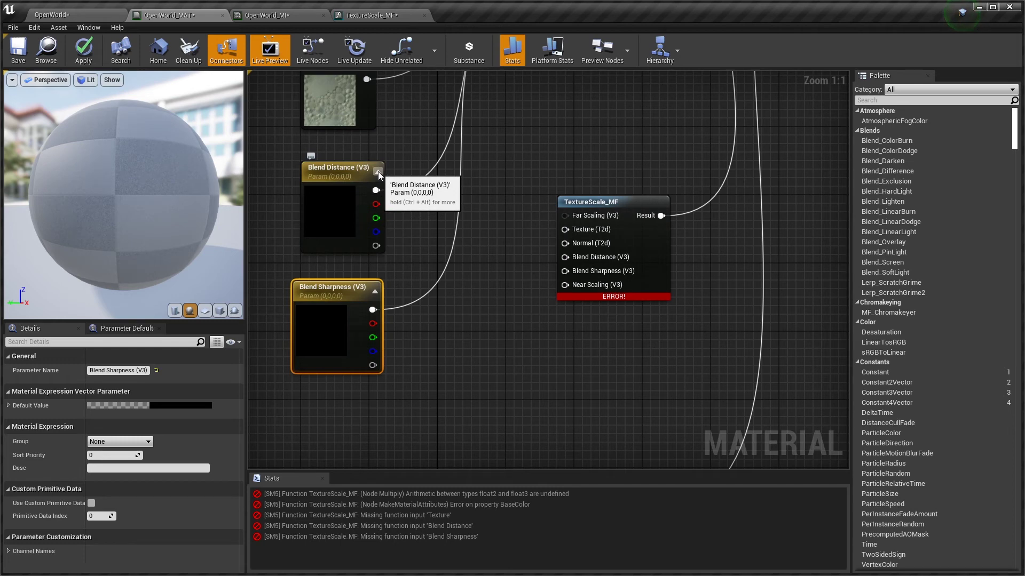
pyautogui.click(374, 291)
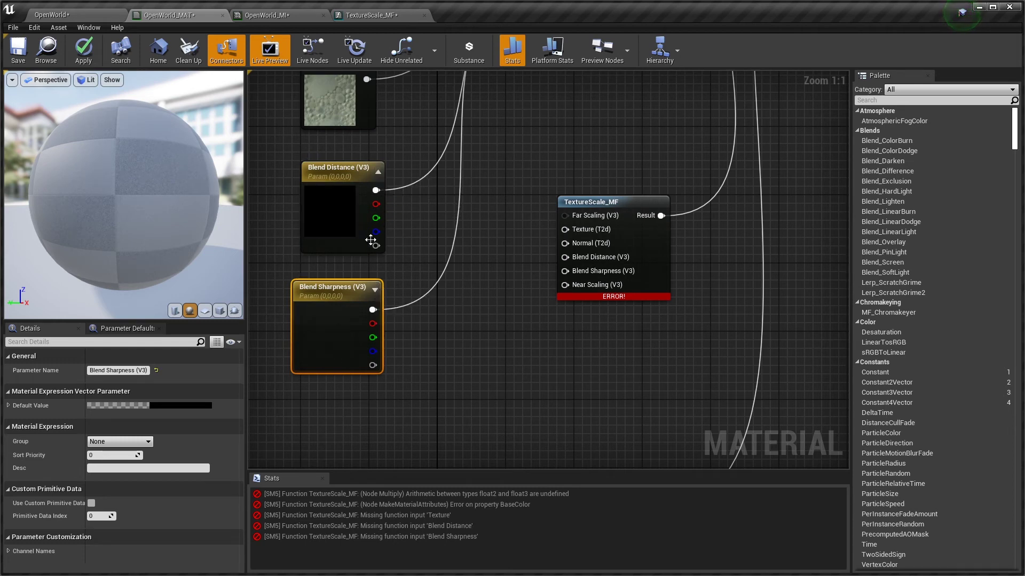
pyautogui.moveTo(379, 176); pyautogui.dragTo(387, 317, button='right')
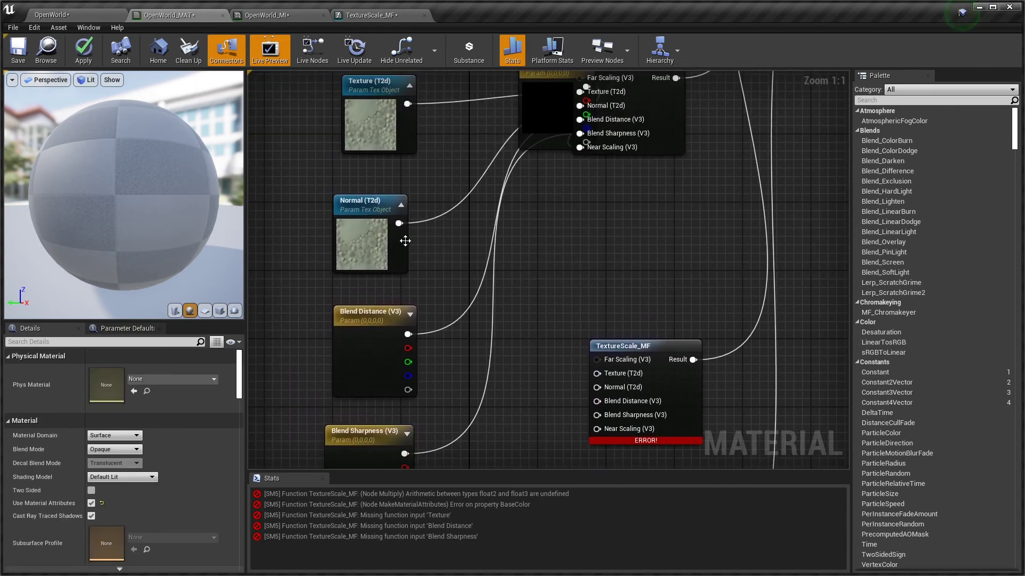
pyautogui.moveTo(364, 303); pyautogui.dragTo(373, 295)
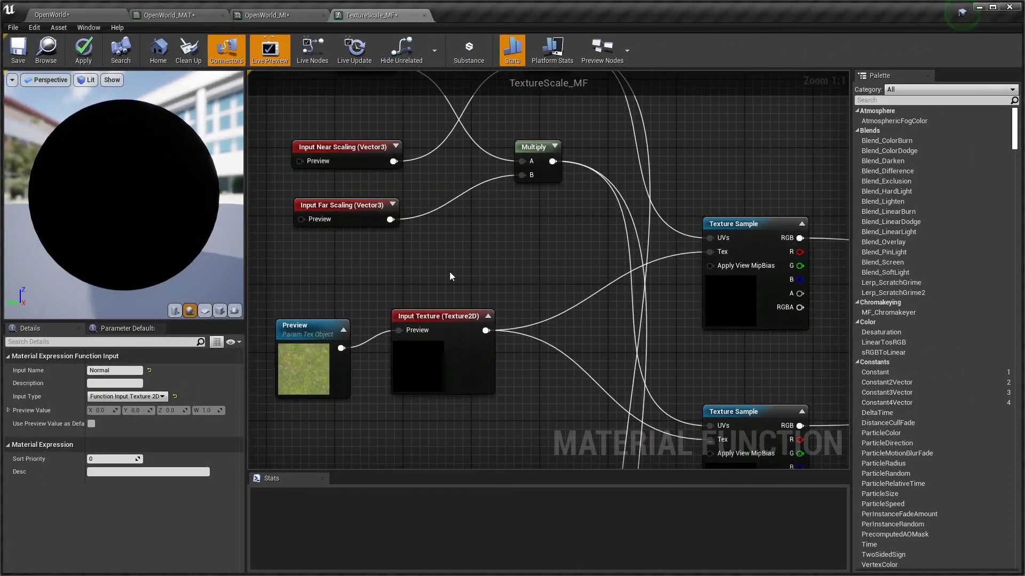
pyautogui.moveTo(450, 271); pyautogui.dragTo(549, 238, button='right')
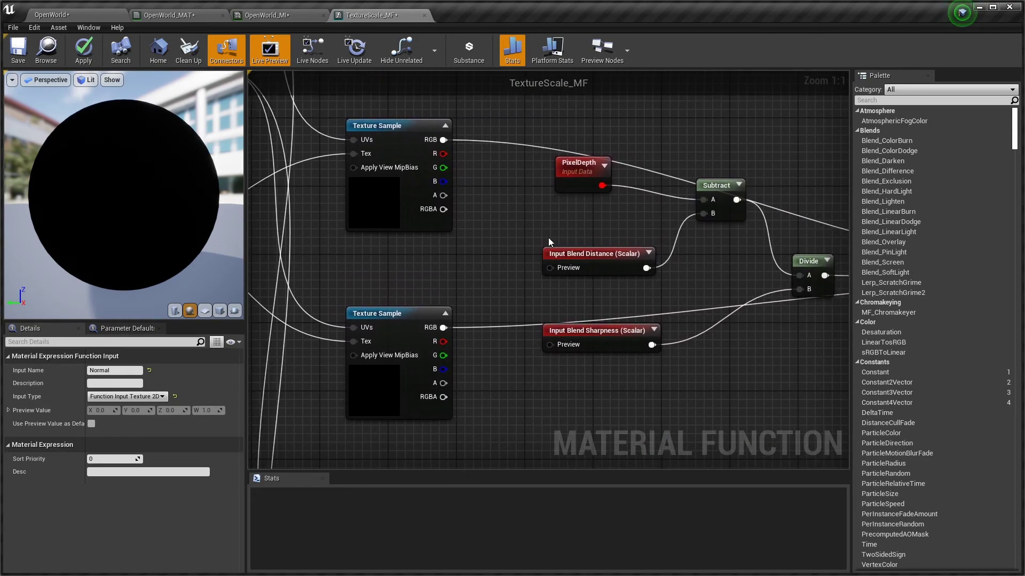
# Set Blend Sharpness, Near Scaling and Far Scaling to Function Input Scalar and apply the changes
pyautogui.click(598, 254)
pyautogui.click(609, 337)
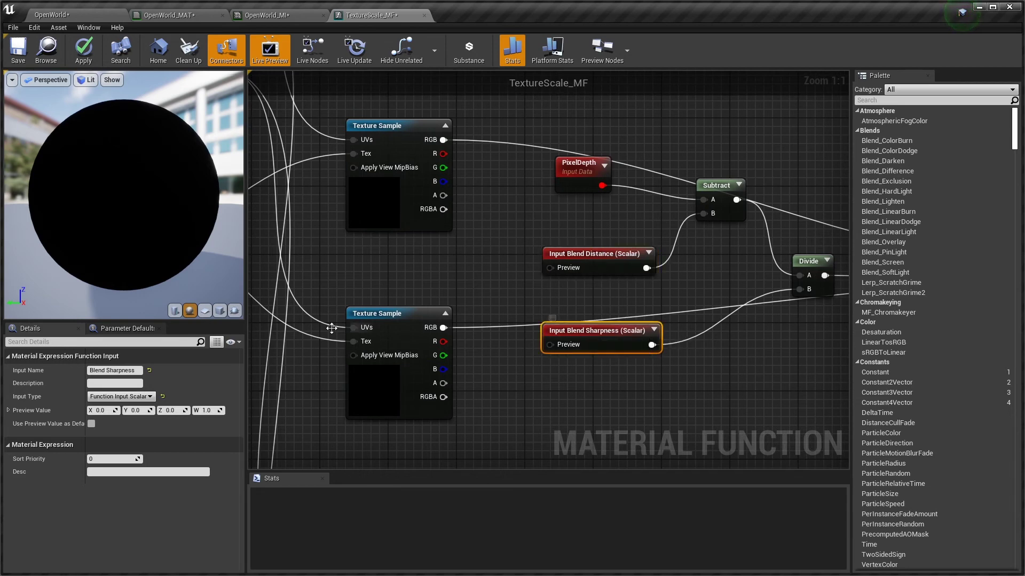
pyautogui.click(119, 397)
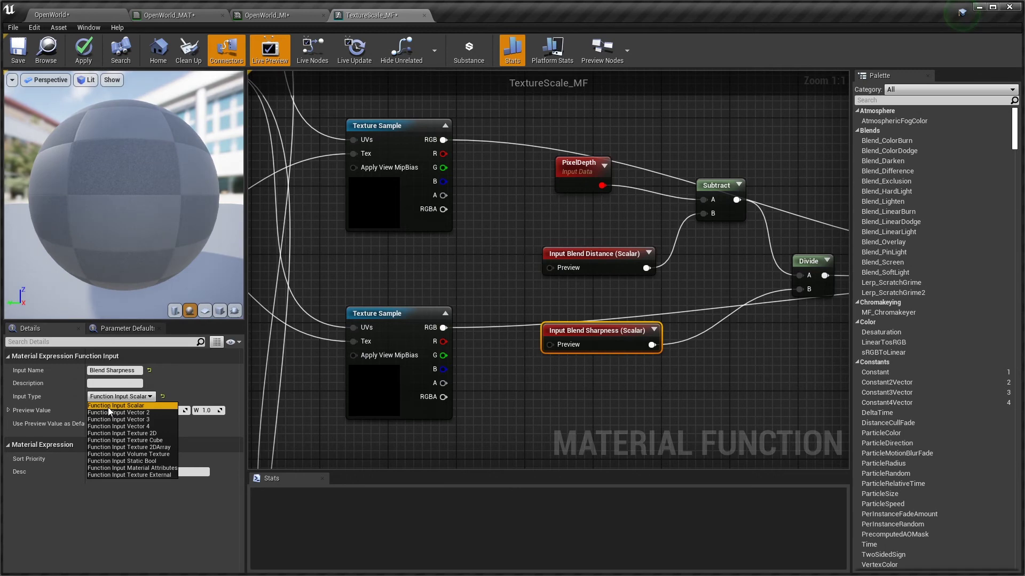
pyautogui.click(108, 406)
pyautogui.moveTo(447, 271); pyautogui.dragTo(822, 252, button='right')
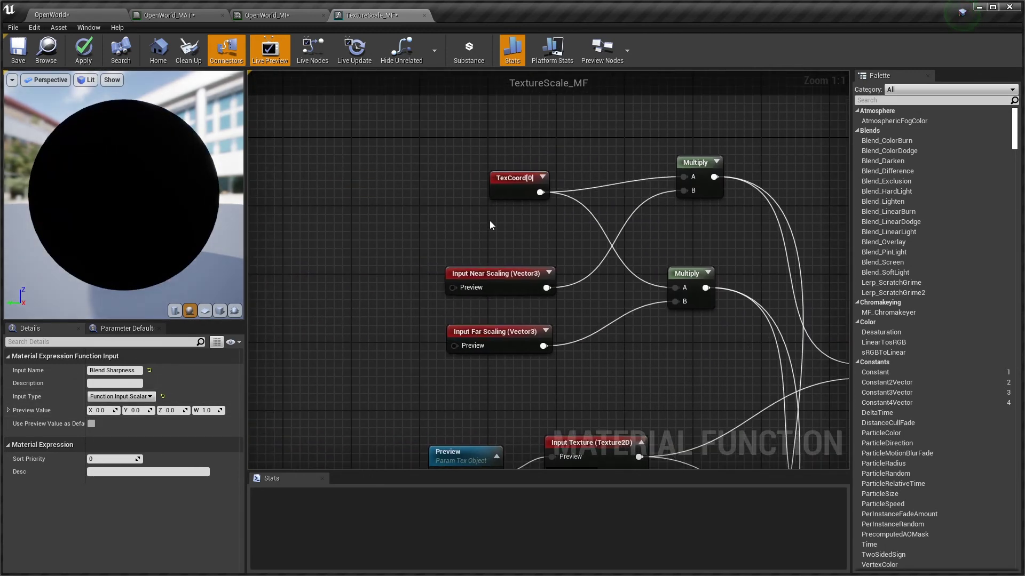
pyautogui.click(149, 397)
pyautogui.click(123, 406)
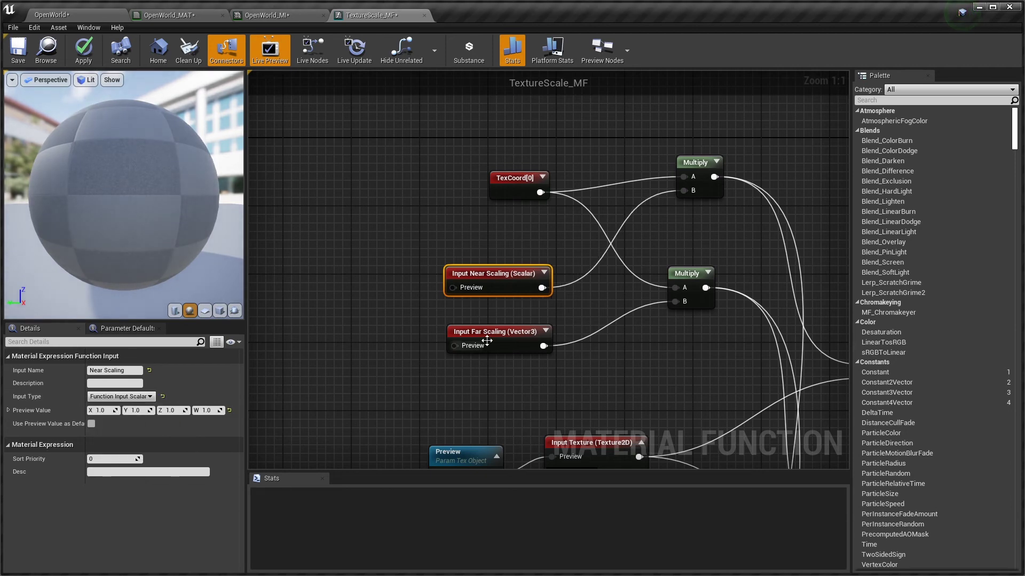
pyautogui.click(489, 342)
pyautogui.click(122, 397)
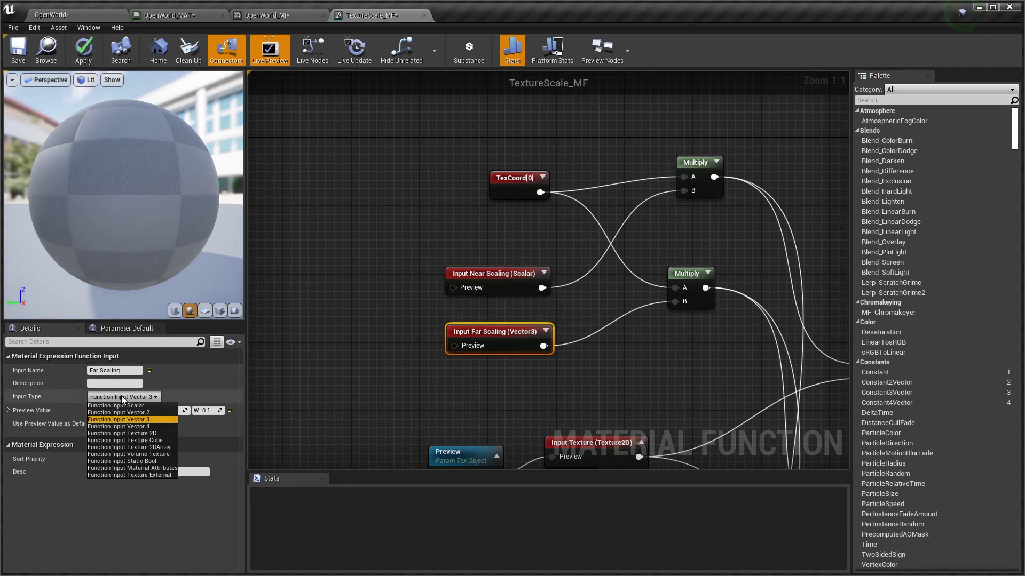
pyautogui.click(129, 406)
pyautogui.moveTo(505, 389); pyautogui.dragTo(300, 258, button='right')
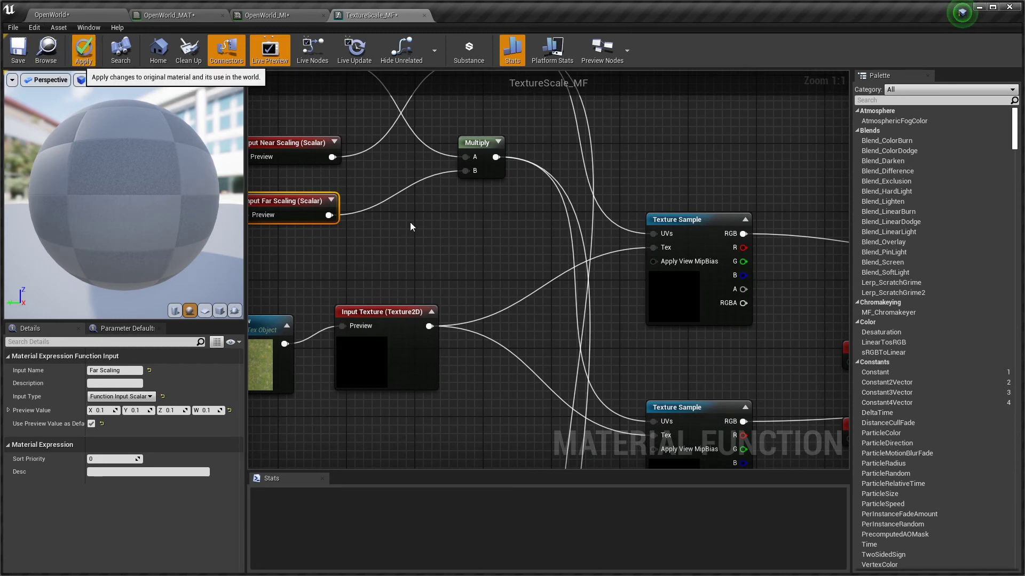
pyautogui.click(190, 14)
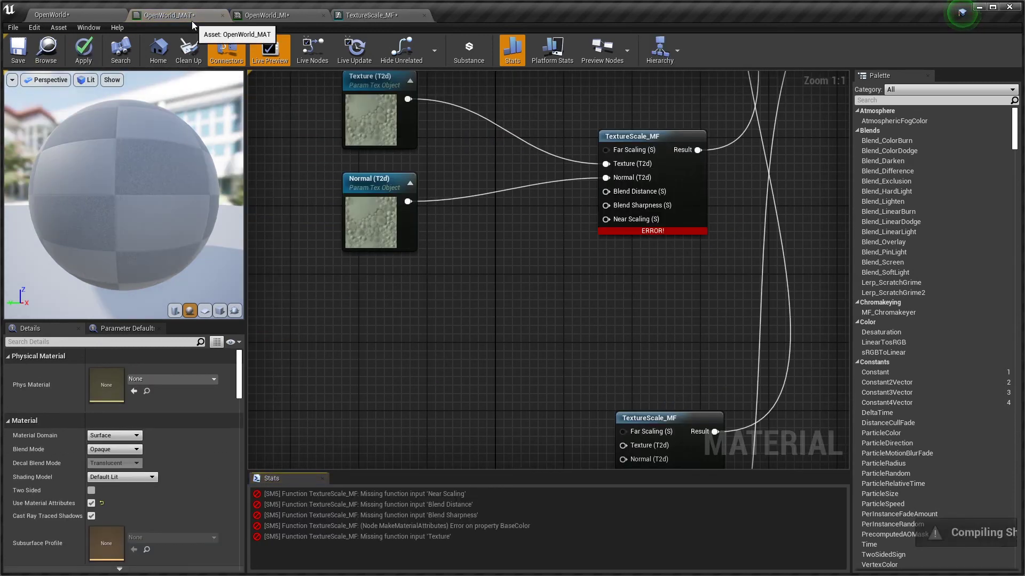
# Promote the first TextureScale_MF's Blend Distance input to a scalar parameter
pyautogui.moveTo(411, 168); pyautogui.dragTo(465, 238, button='right')
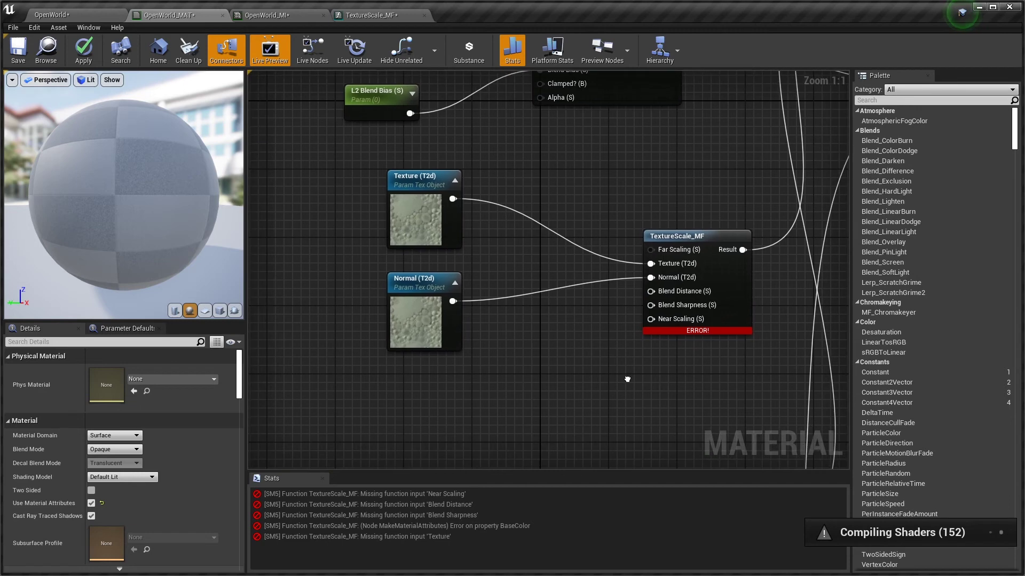
pyautogui.scroll(-2, 622, 367)
pyautogui.moveTo(602, 377); pyautogui.dragTo(604, 324, button='right')
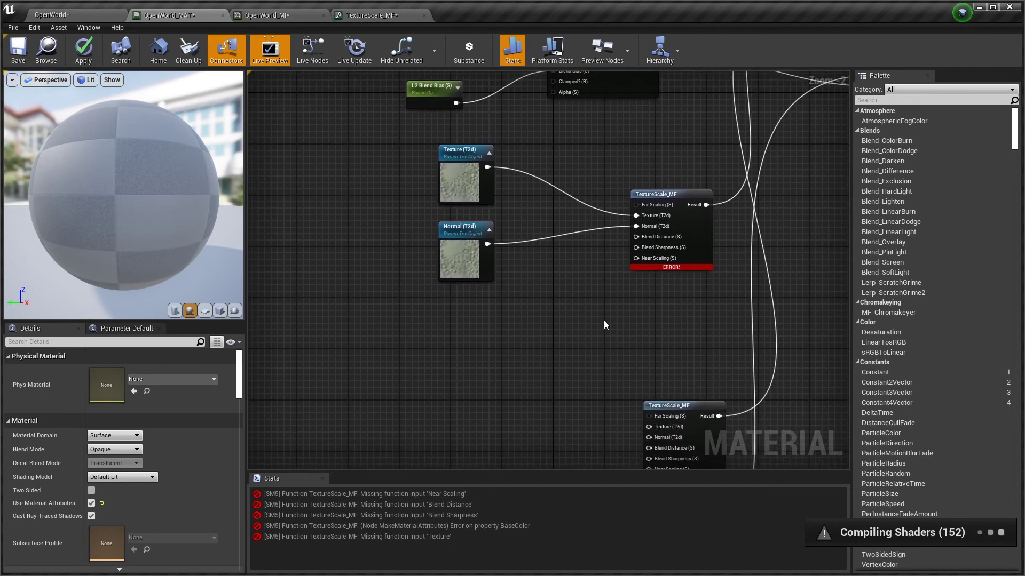
pyautogui.rightClick(635, 236)
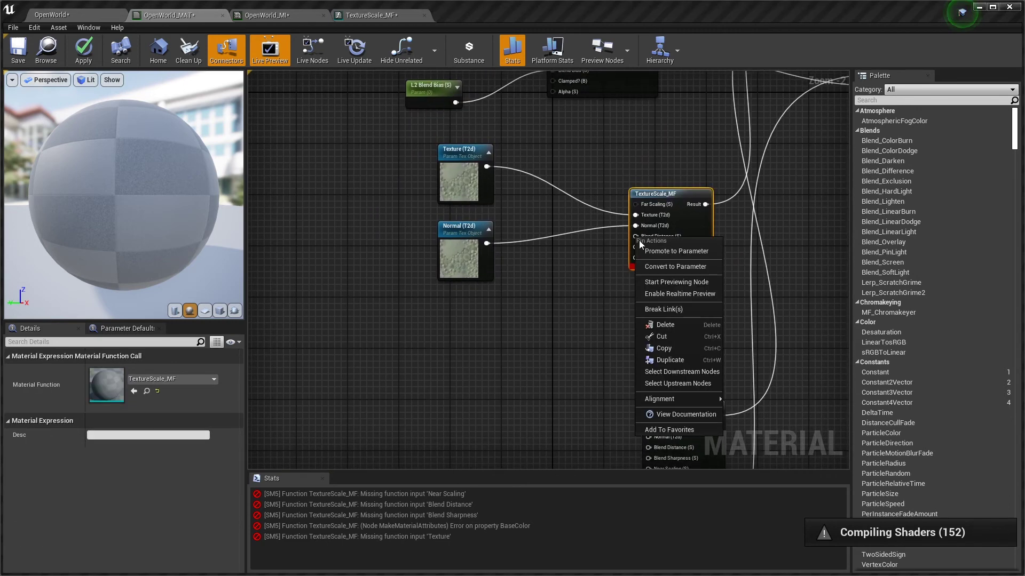
pyautogui.click(648, 251)
pyautogui.moveTo(605, 211); pyautogui.dragTo(549, 281)
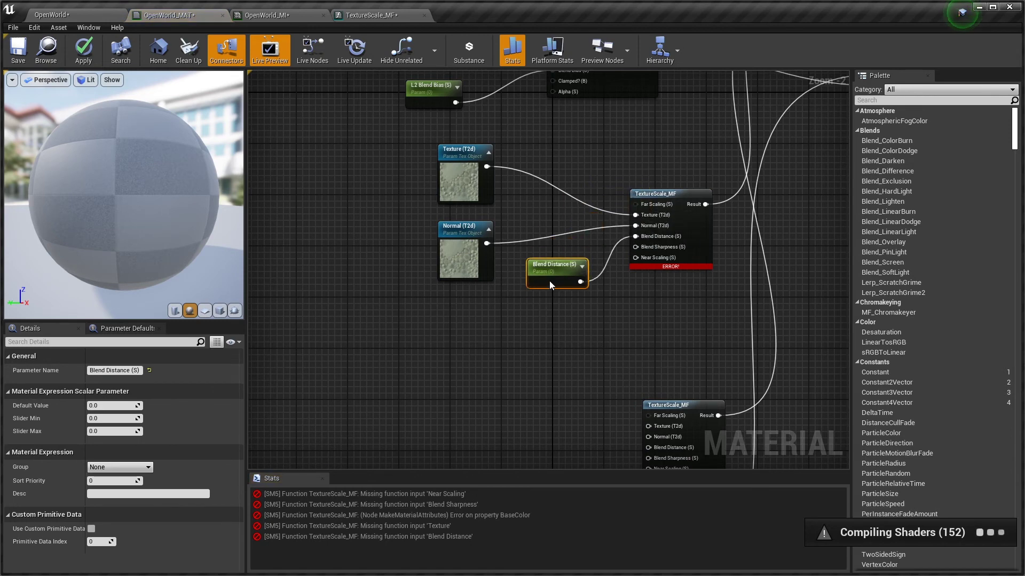
# Promote Blend Sharpness and Near Scaling to scalar parameters, stacked below Blend Distance
pyautogui.rightClick(635, 247)
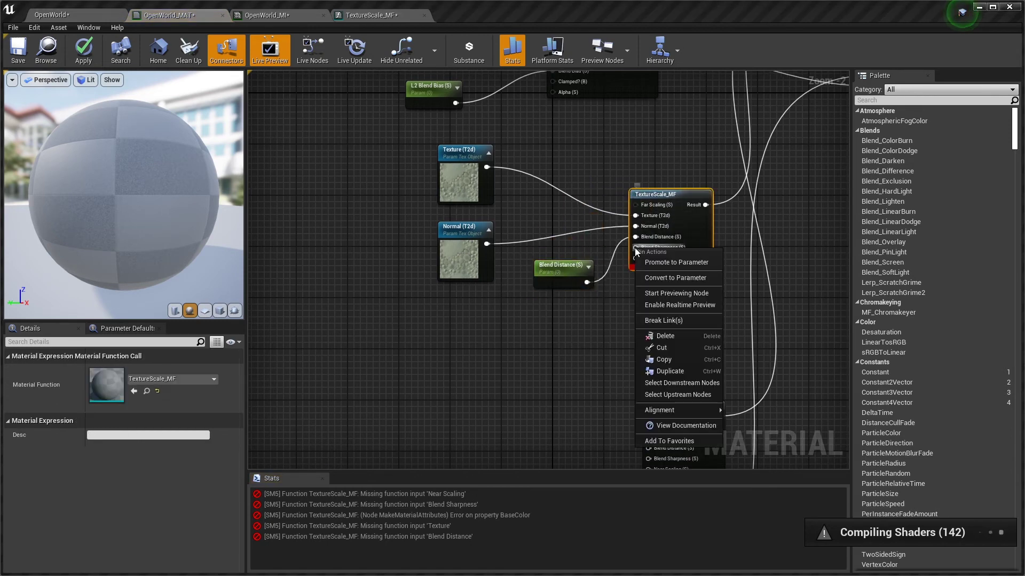
pyautogui.click(649, 264)
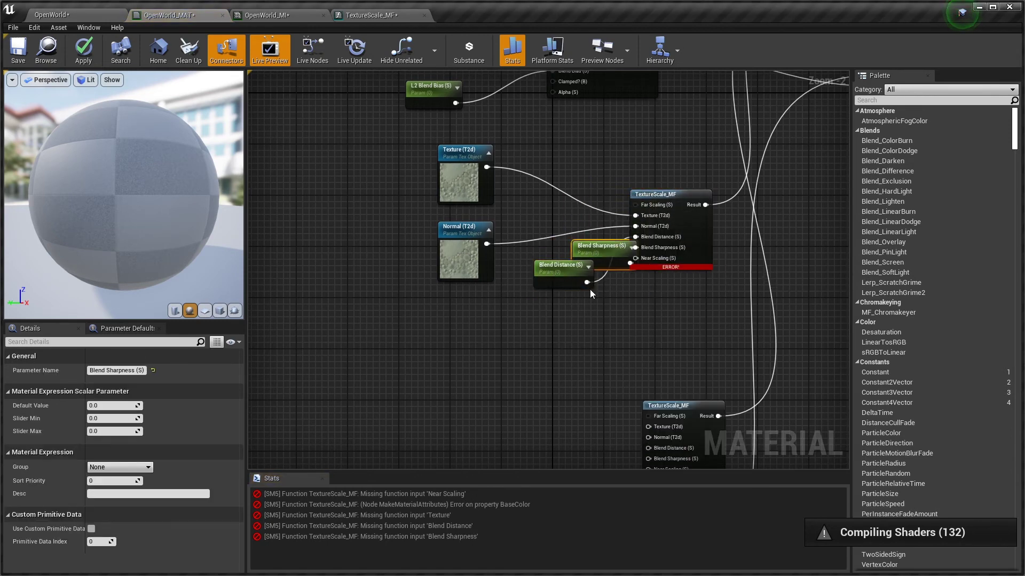
pyautogui.moveTo(611, 213); pyautogui.dragTo(550, 327)
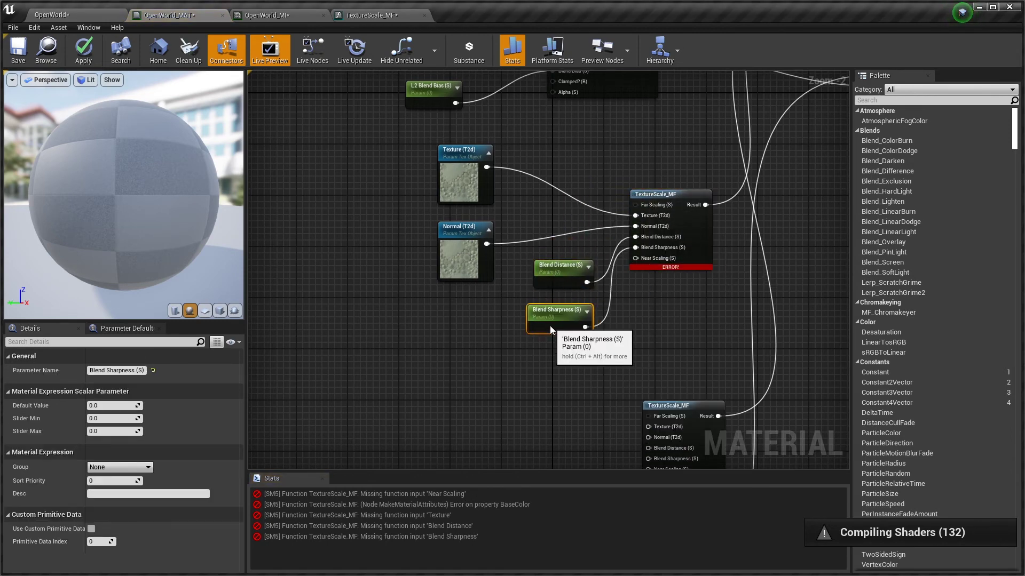
pyautogui.rightClick(635, 258)
pyautogui.click(662, 271)
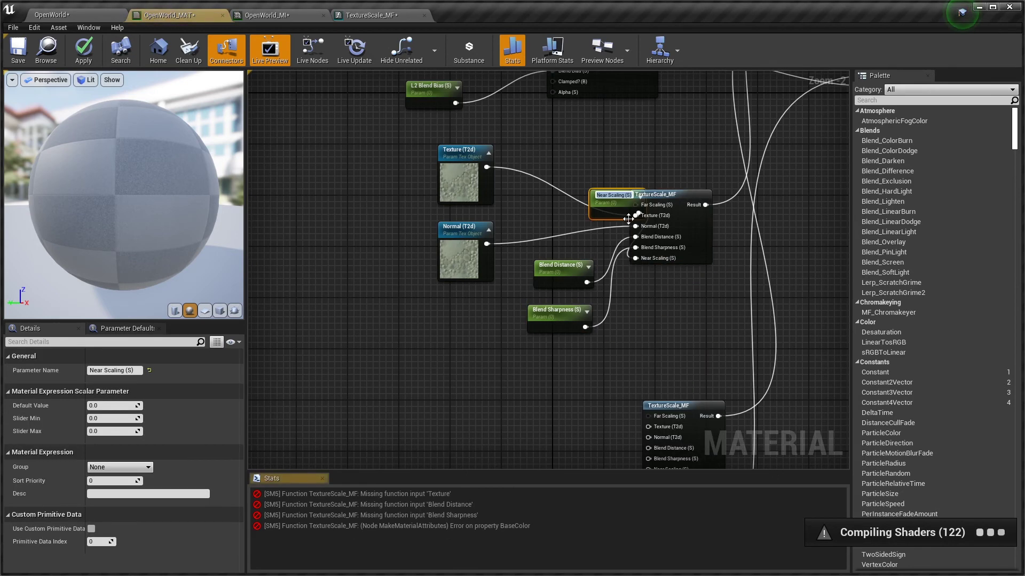
pyautogui.moveTo(611, 215); pyautogui.dragTo(565, 370)
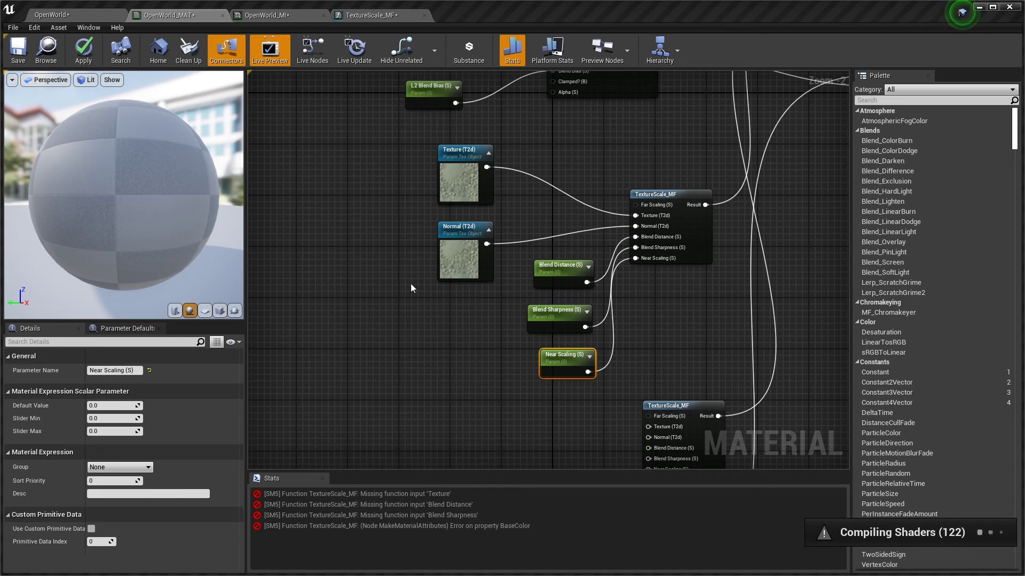
pyautogui.moveTo(639, 335); pyautogui.dragTo(620, 239, button='right')
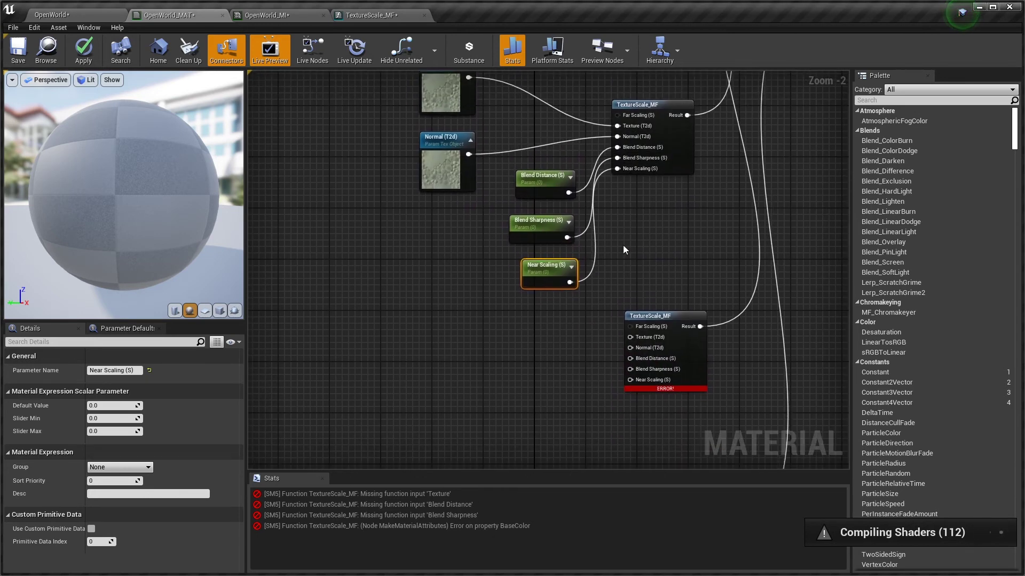
# Move the three shared blend parameters and the first Texture and Normal nodes left
pyautogui.moveTo(500, 177); pyautogui.dragTo(550, 293)
pyautogui.moveTo(540, 212); pyautogui.dragTo(534, 271)
pyautogui.moveTo(504, 180); pyautogui.dragTo(539, 288)
pyautogui.moveTo(543, 225); pyautogui.dragTo(521, 305)
pyautogui.moveTo(521, 305); pyautogui.dragTo(546, 290, button='right')
pyautogui.moveTo(540, 220); pyautogui.dragTo(551, 302, button='right')
pyautogui.moveTo(413, 127); pyautogui.dragTo(484, 235)
pyautogui.moveTo(482, 177); pyautogui.dragTo(378, 178)
pyautogui.moveTo(408, 243); pyautogui.dragTo(426, 180, button='right')
pyautogui.click(420, 285)
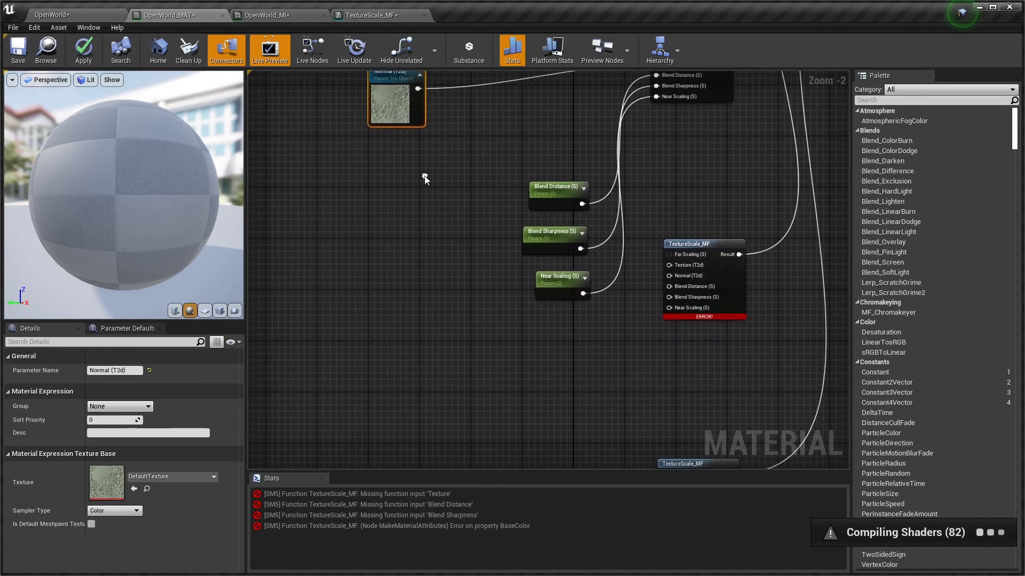
# Promote the second node's Texture and Normal inputs to Texture (T2d)_1 and Normal (T2d)_1
pyautogui.rightClick(673, 273)
pyautogui.click(679, 281)
pyautogui.moveTo(656, 277); pyautogui.dragTo(384, 269)
pyautogui.rightClick(669, 278)
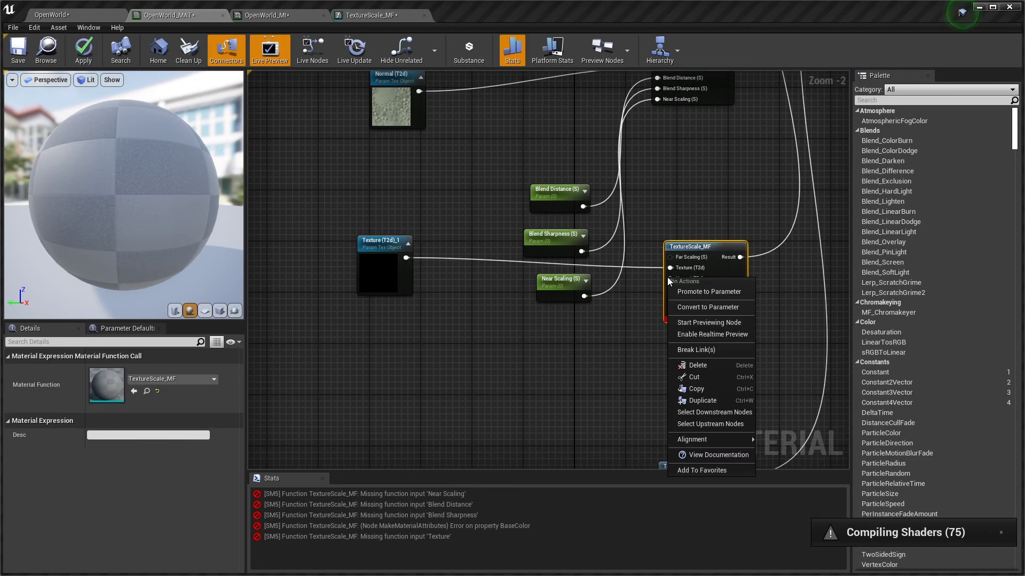
pyautogui.click(680, 289)
pyautogui.moveTo(661, 281); pyautogui.dragTo(385, 370)
# Promote the third node's Texture and Normal inputs to Texture (T2d)_2 and Normal (T2d)_2
pyautogui.moveTo(613, 283); pyautogui.dragTo(595, 83, button='right')
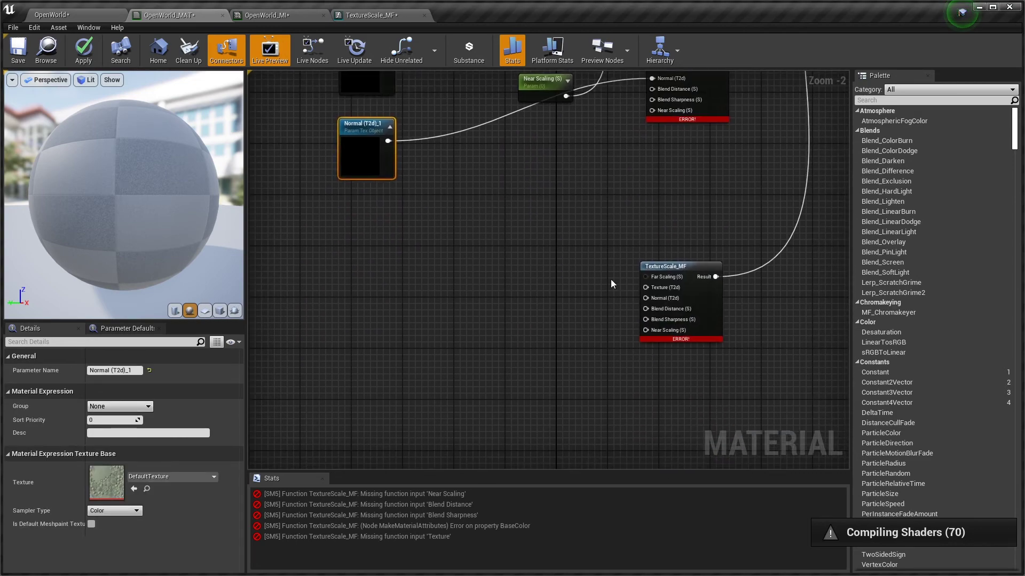
pyautogui.rightClick(646, 288)
pyautogui.click(659, 304)
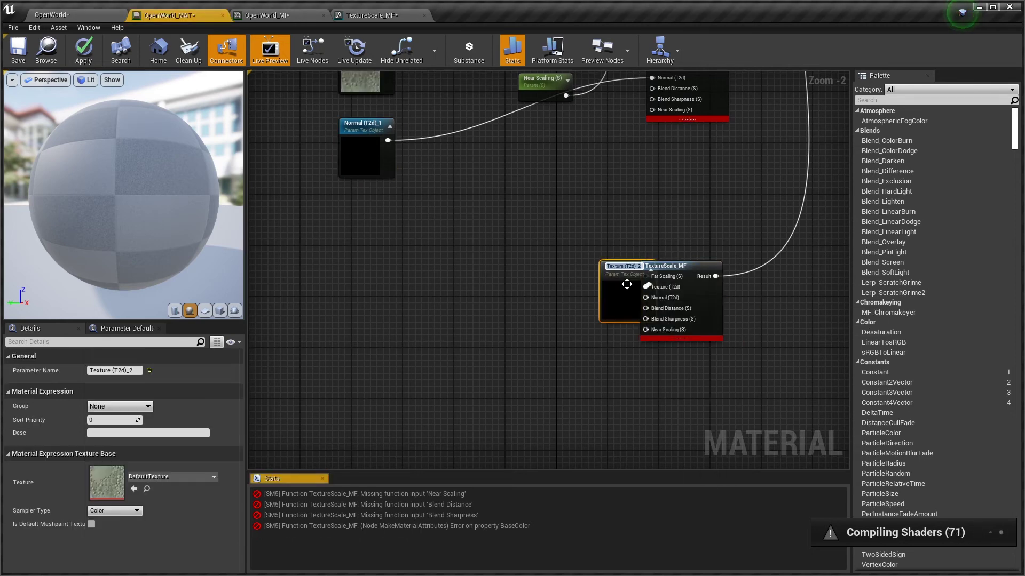
pyautogui.moveTo(618, 295); pyautogui.dragTo(362, 254)
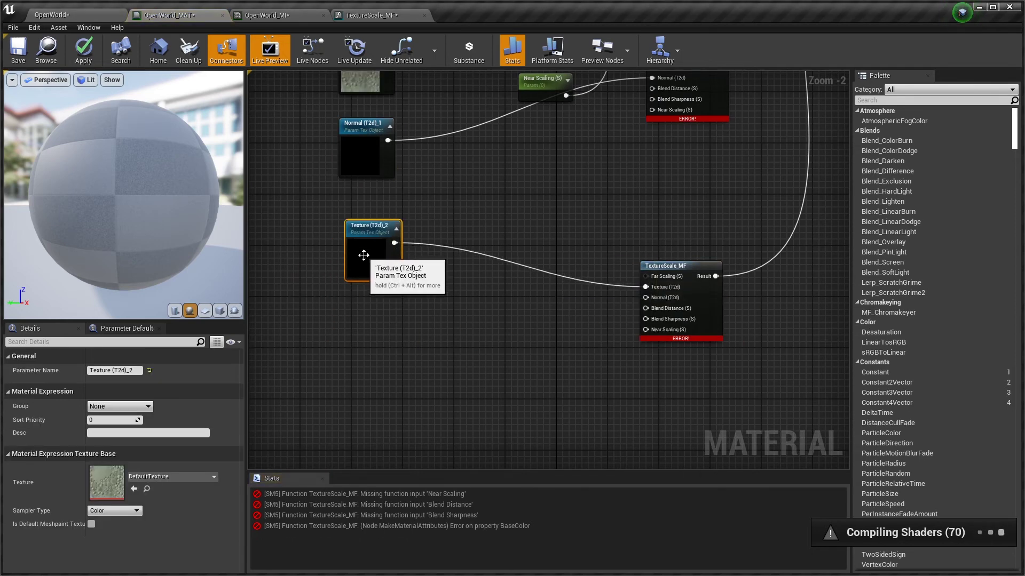
pyautogui.rightClick(645, 297)
pyautogui.click(660, 314)
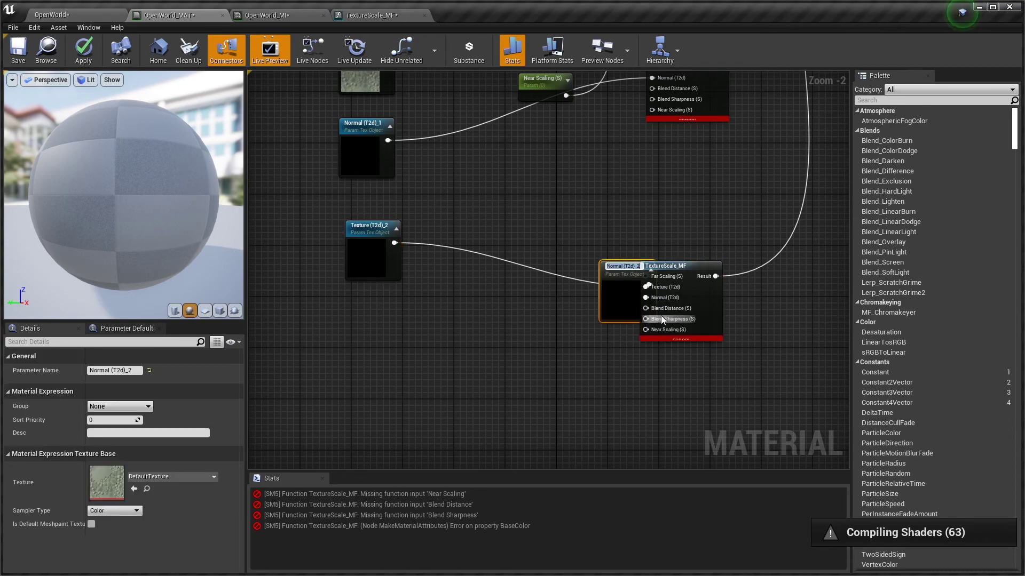
pyautogui.moveTo(598, 321); pyautogui.dragTo(396, 364)
# Wire Blend Distance, Blend Sharpness and Near Scaling into the second TextureScale_MF
pyautogui.moveTo(555, 217); pyautogui.dragTo(554, 268, button='right')
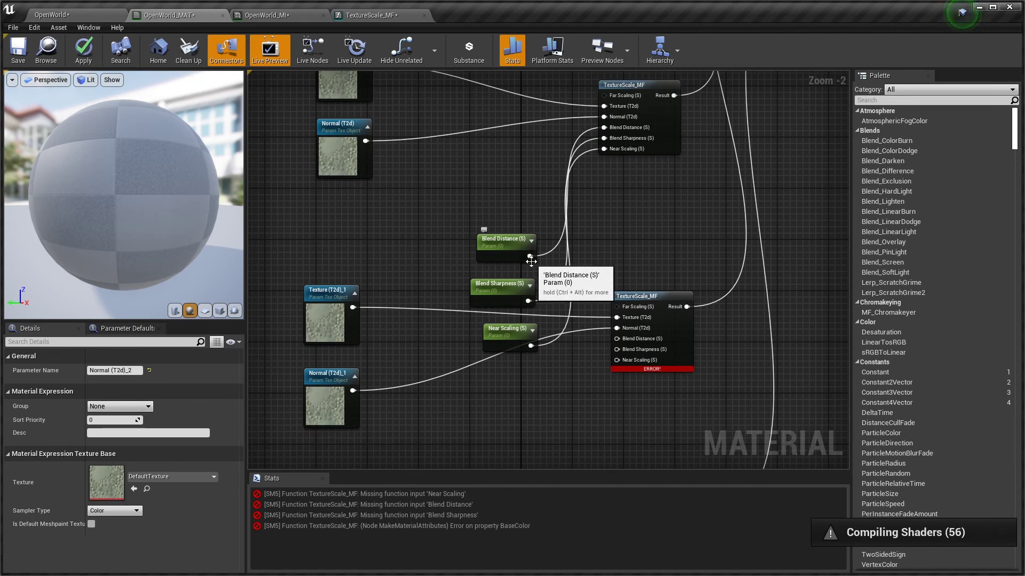
pyautogui.moveTo(528, 256); pyautogui.dragTo(617, 339)
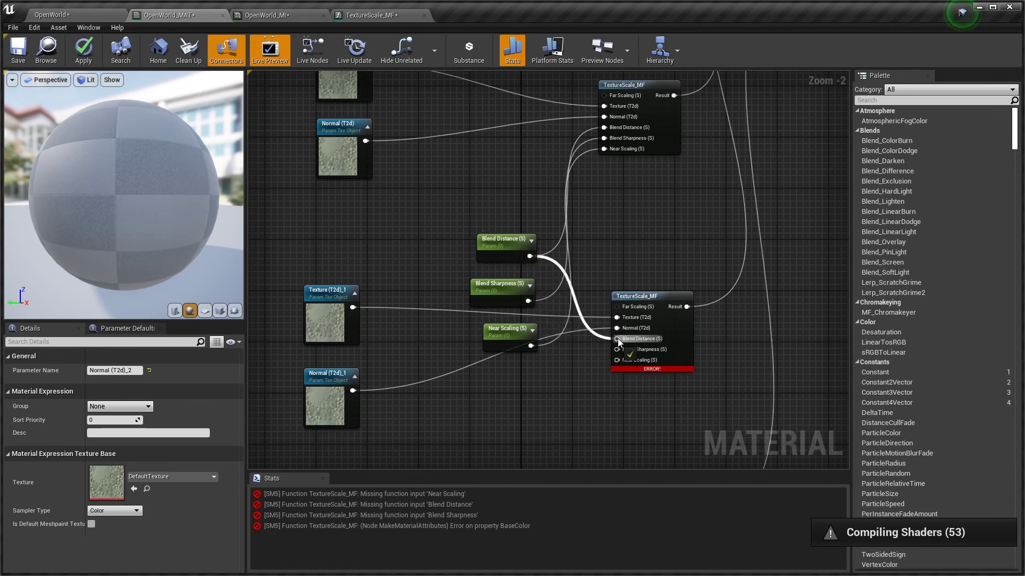
pyautogui.moveTo(527, 301); pyautogui.dragTo(617, 350)
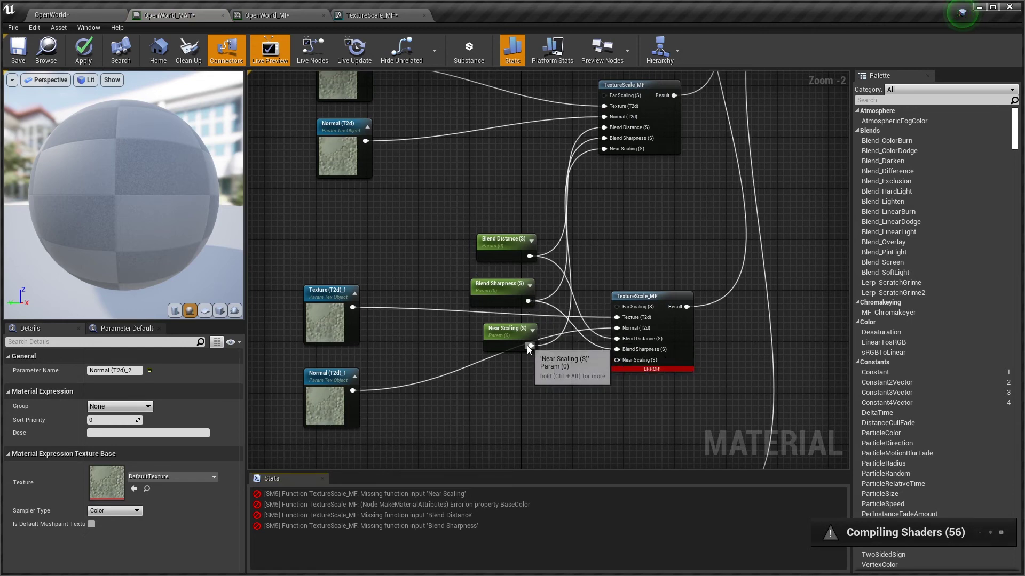
pyautogui.moveTo(529, 346); pyautogui.dragTo(615, 361)
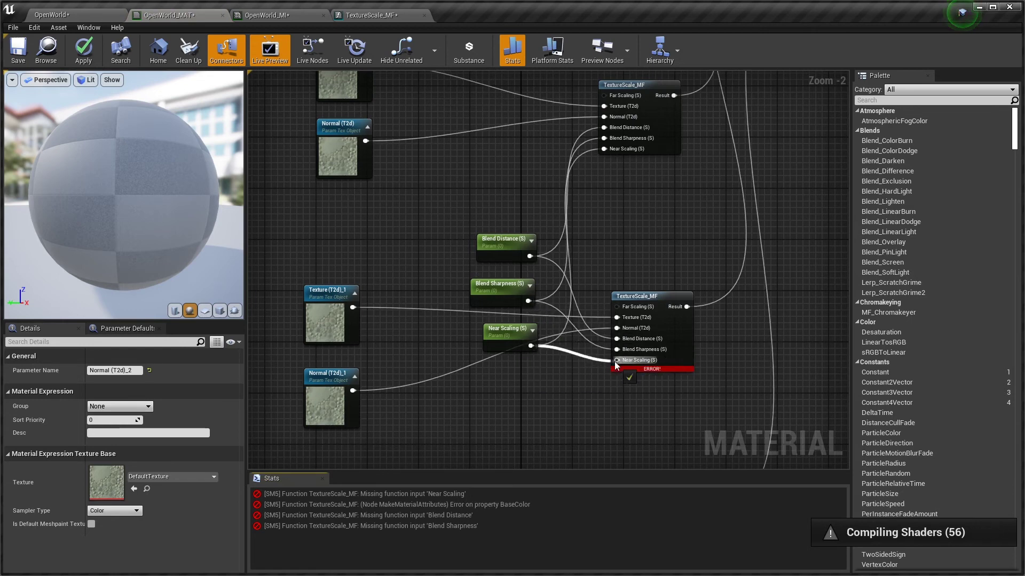
pyautogui.moveTo(563, 429); pyautogui.dragTo(563, 317, button='right')
# Wire Blend Distance, Blend Sharpness and Near Scaling into the bottom TextureScale_MF, clearing errors
pyautogui.moveTo(529, 144); pyautogui.dragTo(610, 447)
pyautogui.moveTo(527, 189); pyautogui.dragTo(608, 348)
pyautogui.moveTo(550, 184); pyautogui.dragTo(568, 271, button='right')
pyautogui.moveTo(550, 212); pyautogui.dragTo(629, 265)
pyautogui.moveTo(633, 179); pyautogui.dragTo(635, 420, button='right')
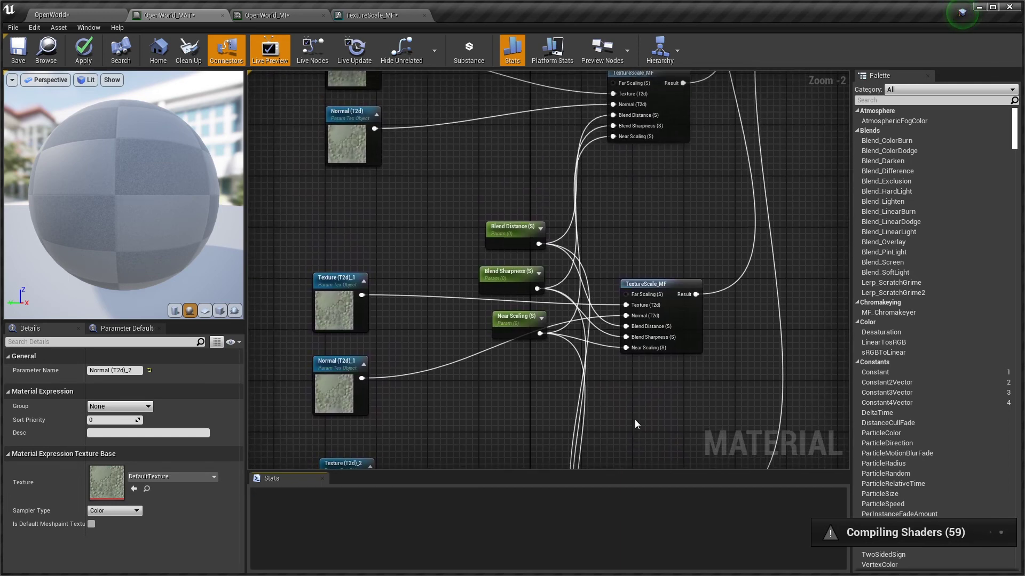
# Review the whole node network and open the TextureScale_MF function graph
pyautogui.scroll(-4, 633, 407)
pyautogui.moveTo(703, 335); pyautogui.dragTo(623, 277, button='right')
pyautogui.scroll(2, 625, 277)
pyautogui.scroll(-1, 631, 296)
pyautogui.click(421, 14)
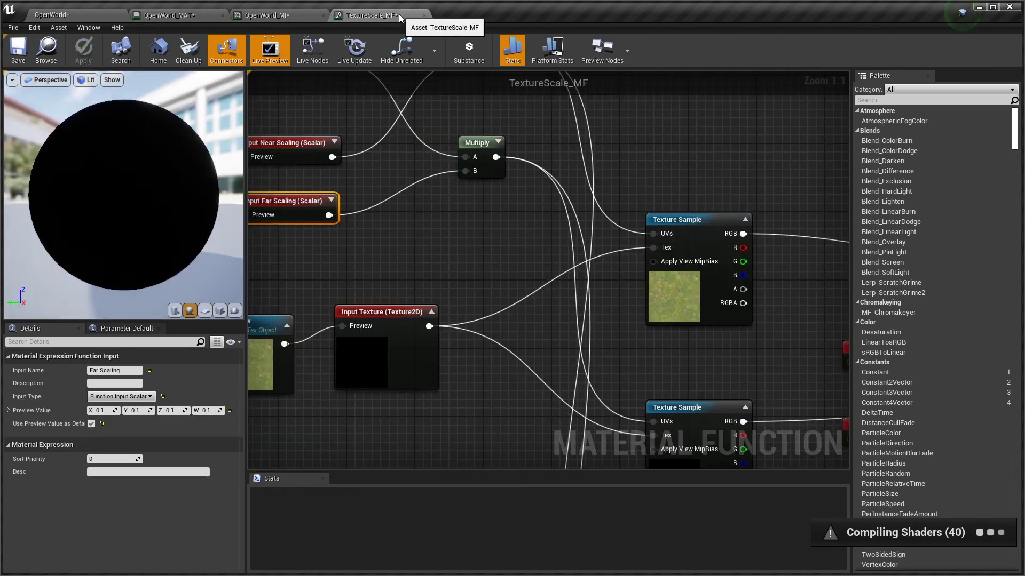
# Rearrange the function graph, shifting the blend nodes left and the lower texture samples up
pyautogui.scroll(2, 427, 279)
pyautogui.moveTo(427, 278); pyautogui.dragTo(136, 232, button='right')
pyautogui.moveTo(675, 200); pyautogui.dragTo(460, 181, button='right')
pyautogui.scroll(-5, 463, 181)
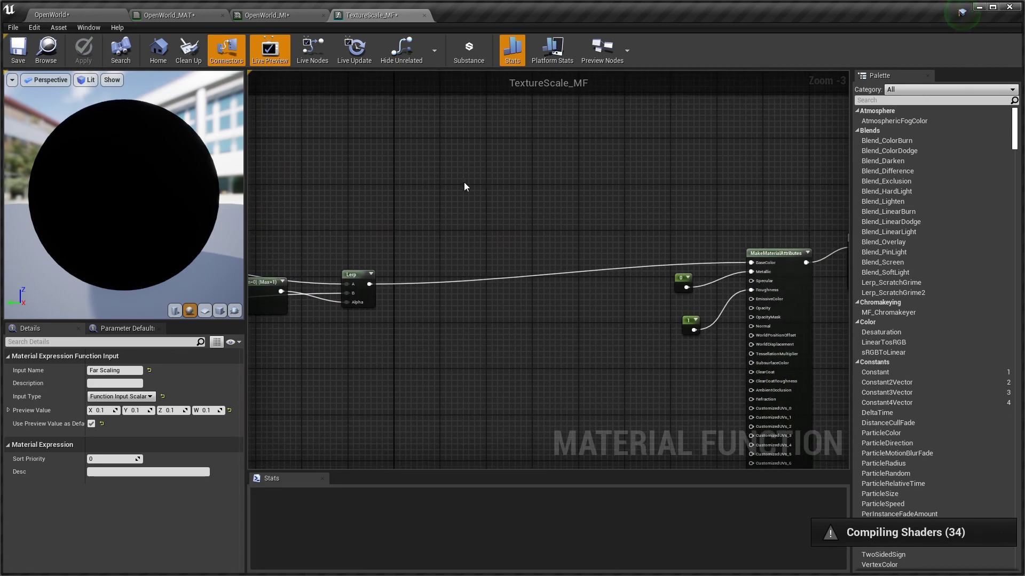
pyautogui.moveTo(694, 316); pyautogui.dragTo(694, 316)
pyautogui.moveTo(561, 251); pyautogui.dragTo(482, 251)
pyautogui.moveTo(504, 252); pyautogui.dragTo(631, 331, button='right')
pyautogui.scroll(2, 632, 332)
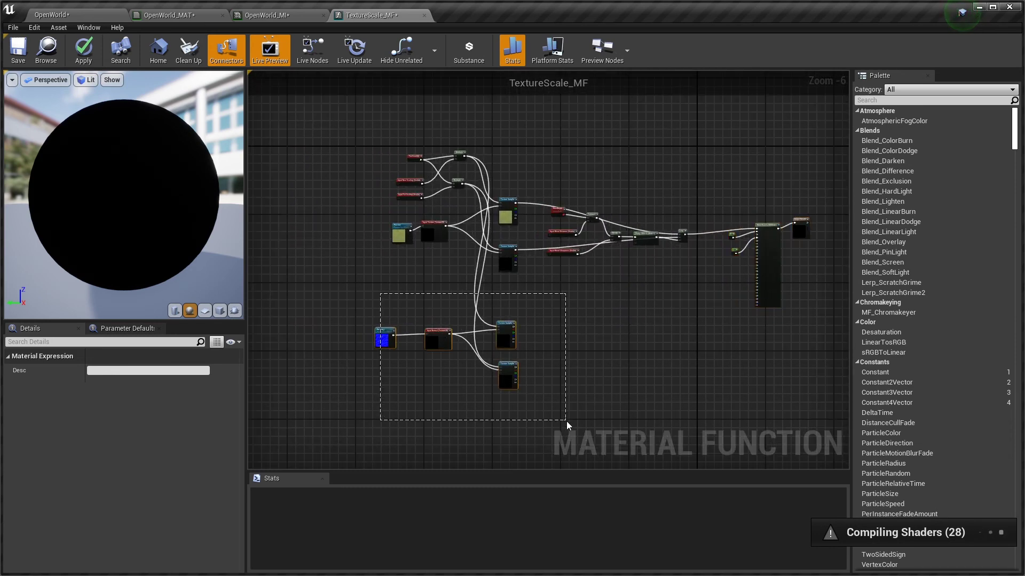
pyautogui.moveTo(501, 337)
pyautogui.mouseDown()
pyautogui.moveTo(520, 339)
pyautogui.moveTo(508, 317)
pyautogui.mouseUp()
pyautogui.moveTo(608, 303); pyautogui.dragTo(594, 306, button='right')
pyautogui.scroll(2, 560, 307)
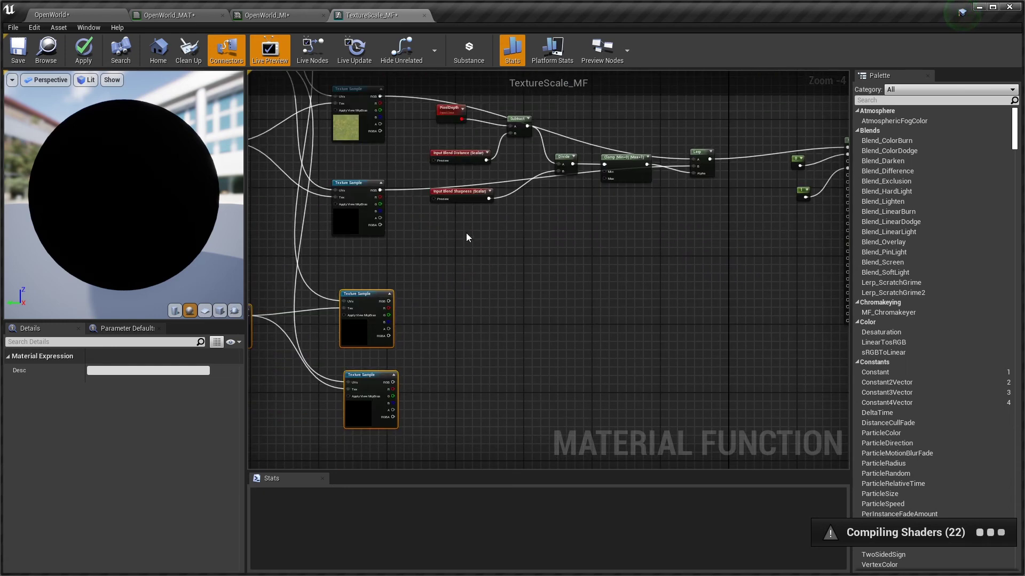
pyautogui.moveTo(651, 258); pyautogui.dragTo(567, 255, button='right')
# Duplicate the Subtract, Divide, Clamp and Lerp blend chain below the original
pyautogui.moveTo(438, 100); pyautogui.dragTo(666, 251)
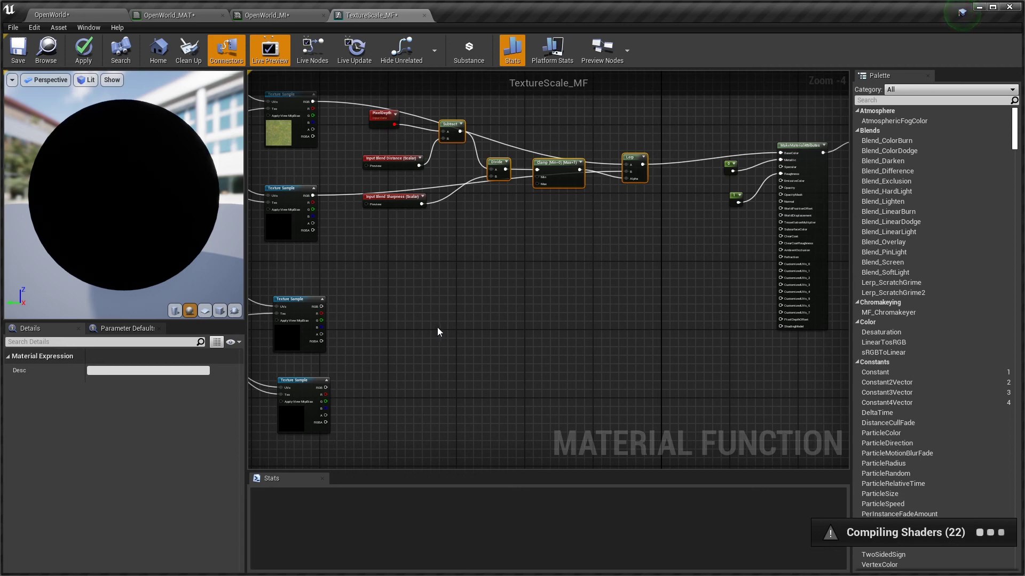
pyautogui.hotkey('ctrl', 'c')
pyautogui.hotkey('ctrl', 'v')
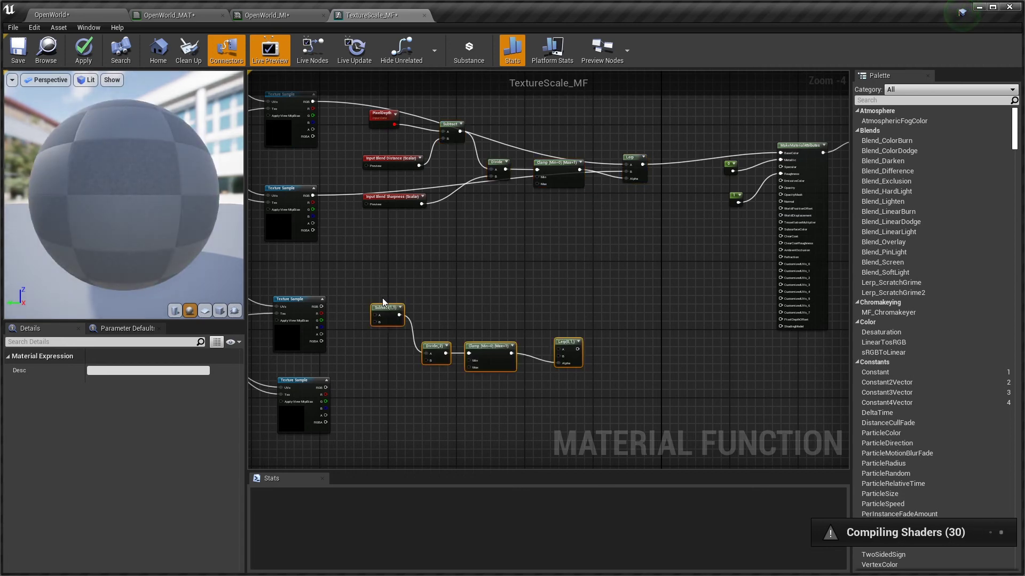
pyautogui.moveTo(410, 316); pyautogui.dragTo(478, 329)
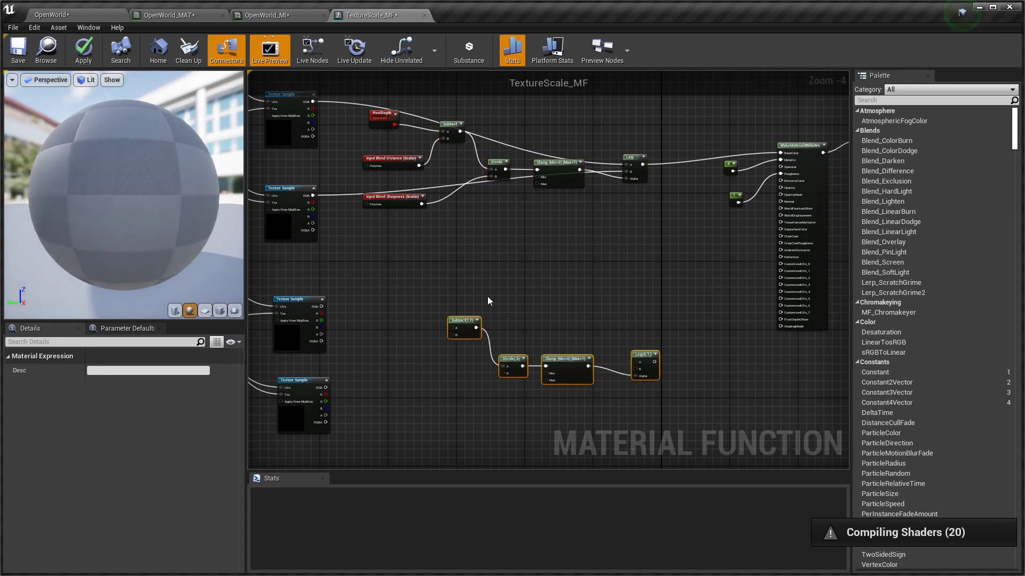
pyautogui.scroll(1, 451, 241)
pyautogui.scroll(-1, 450, 238)
# Wire PixelDepth, Blend Distance, Blend Sharpness and both normal samples into the copied chain
pyautogui.moveTo(394, 124); pyautogui.dragTo(458, 328)
pyautogui.moveTo(419, 166); pyautogui.dragTo(456, 336)
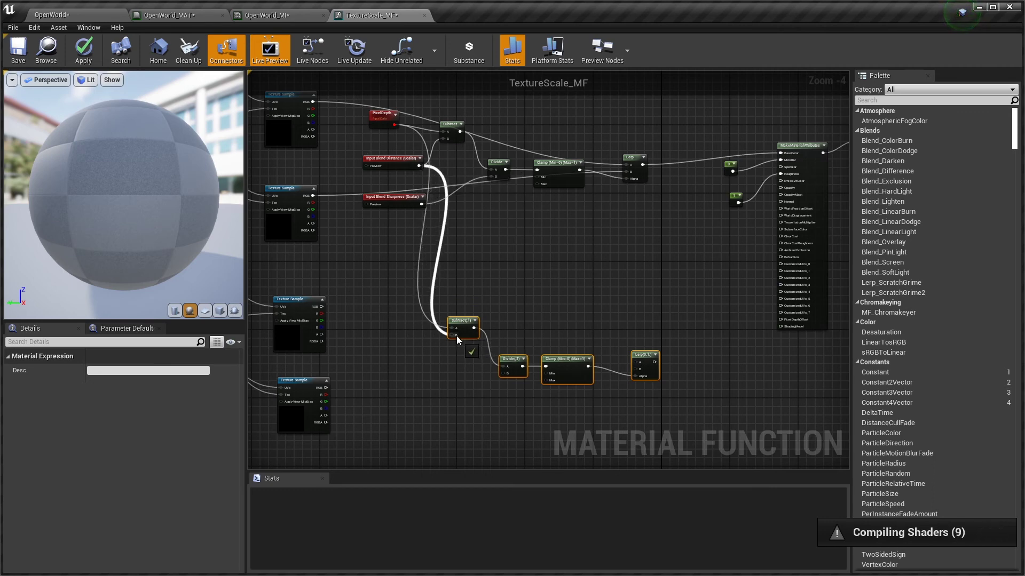
pyautogui.moveTo(422, 205); pyautogui.dragTo(503, 373)
pyautogui.moveTo(495, 408); pyautogui.dragTo(481, 376, button='right')
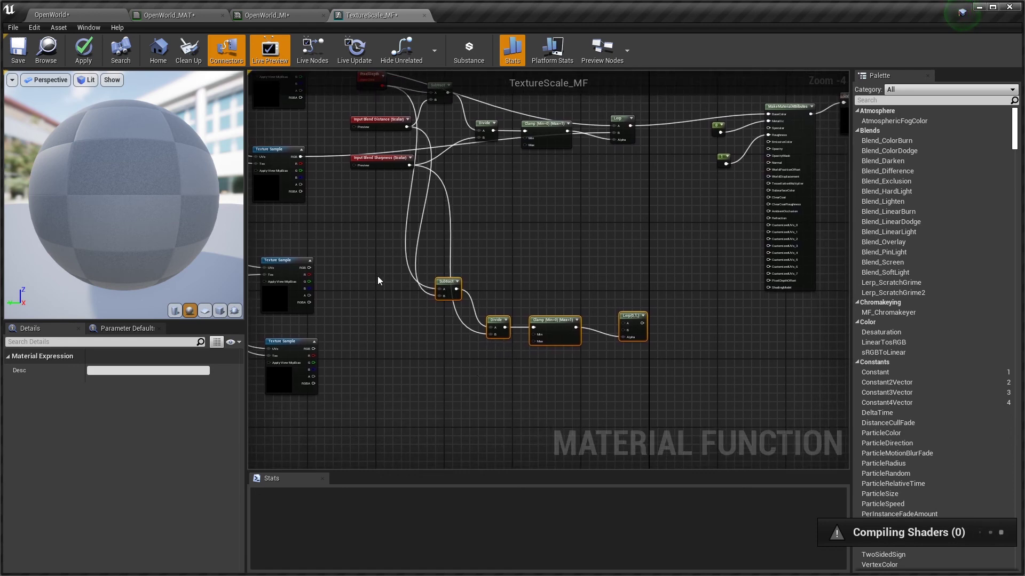
pyautogui.moveTo(309, 267); pyautogui.dragTo(622, 324)
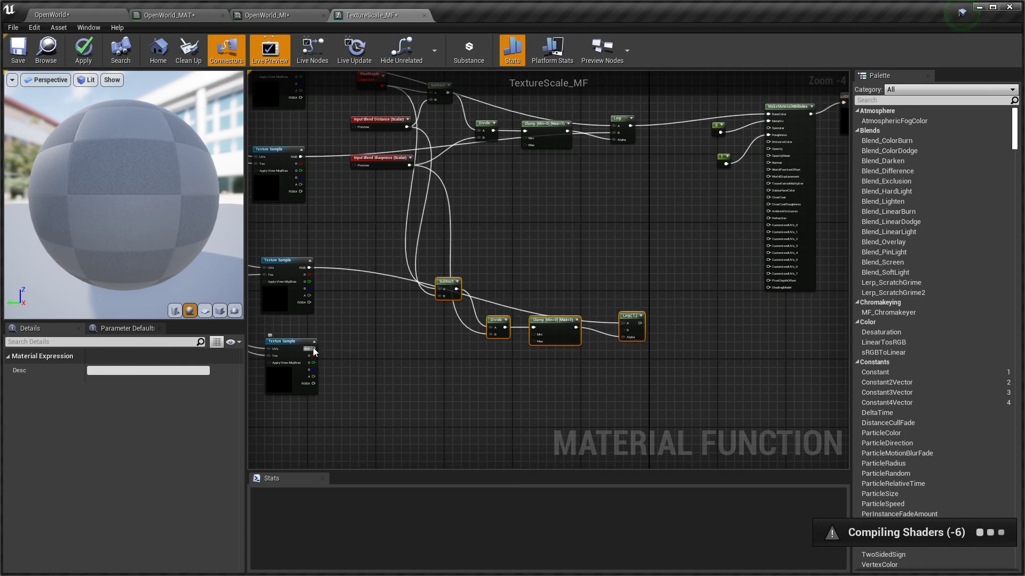
pyautogui.moveTo(314, 349); pyautogui.dragTo(621, 336)
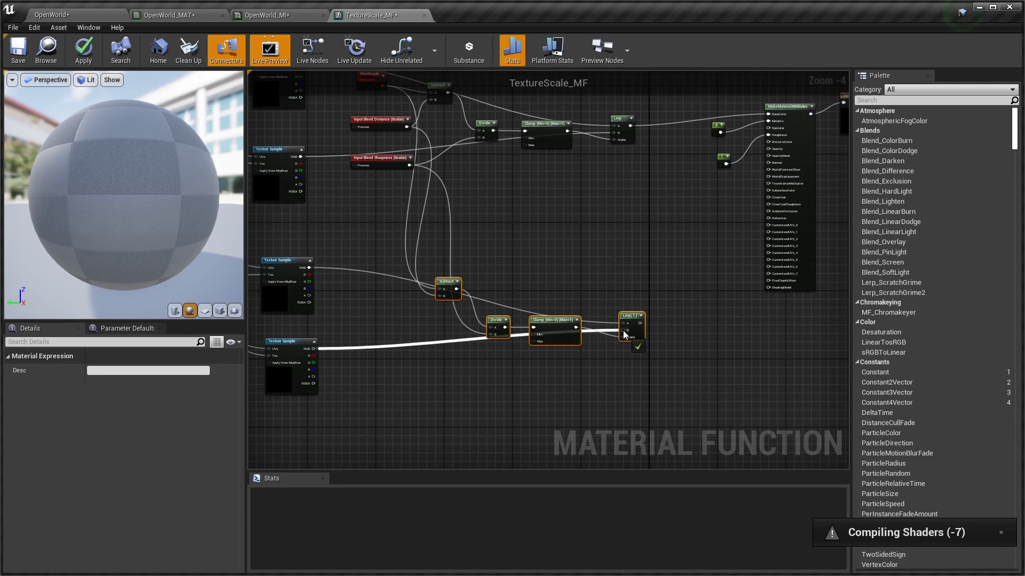
# Feed the copied Lerp into MakeMaterialAttributes' Normal and apply the function changes
pyautogui.moveTo(639, 325); pyautogui.dragTo(619, 316)
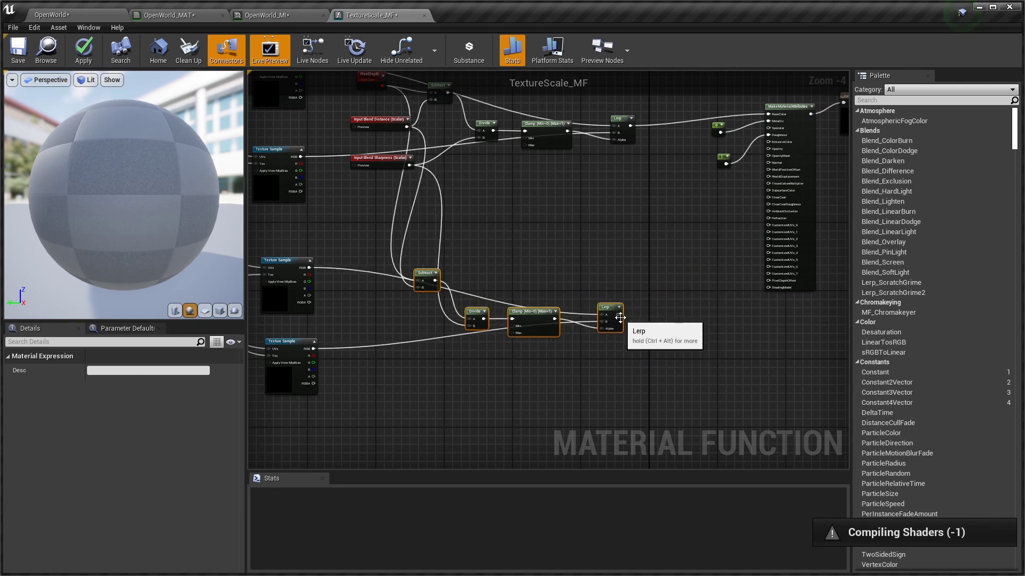
pyautogui.moveTo(616, 314); pyautogui.dragTo(768, 162)
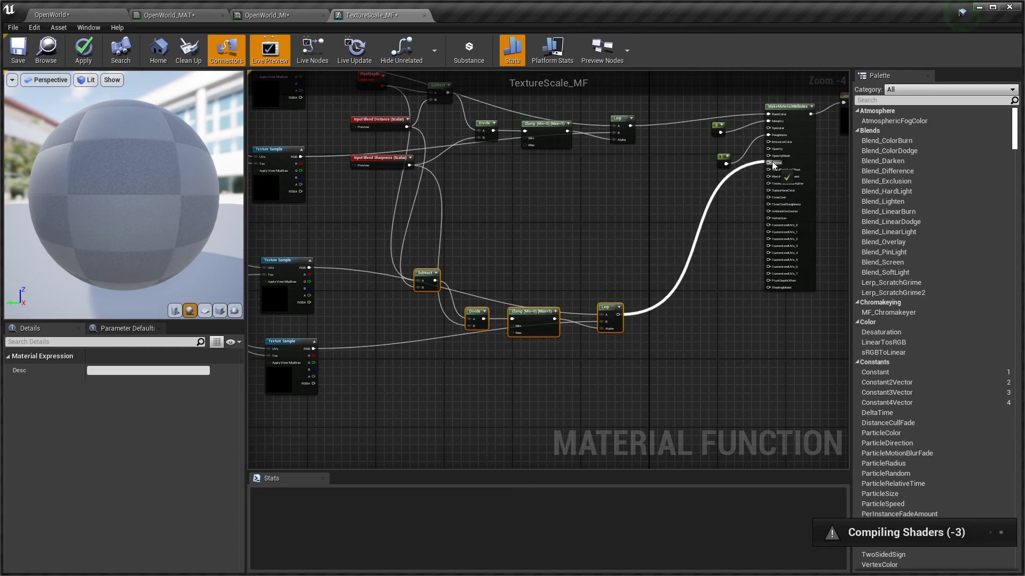
pyautogui.moveTo(620, 181); pyautogui.dragTo(676, 251, button='right')
pyautogui.scroll(4, 668, 252)
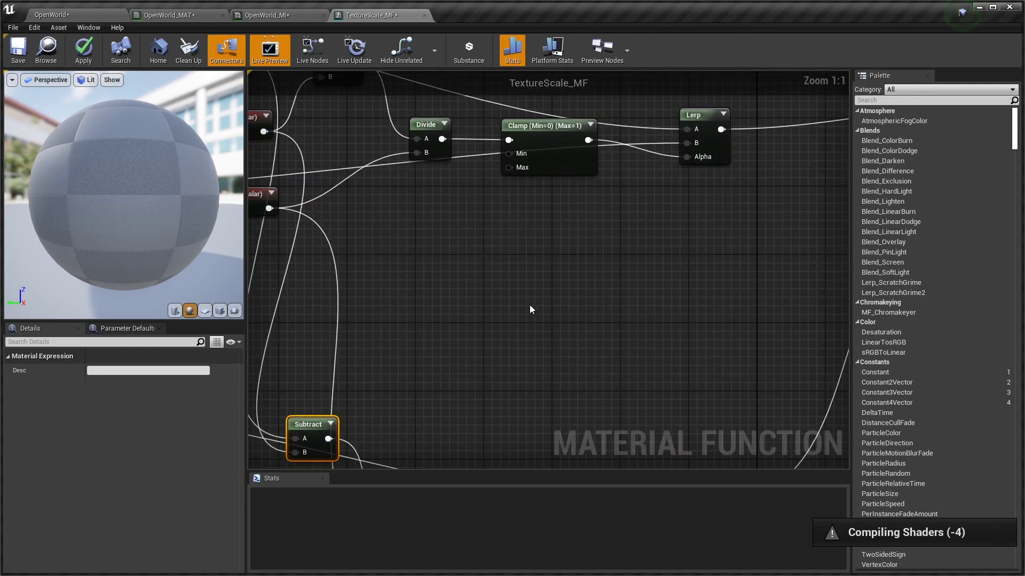
pyautogui.moveTo(529, 305); pyautogui.dragTo(546, 100, button='right')
pyautogui.scroll(-4, 558, 164)
pyautogui.moveTo(559, 167); pyautogui.dragTo(533, 294, button='right')
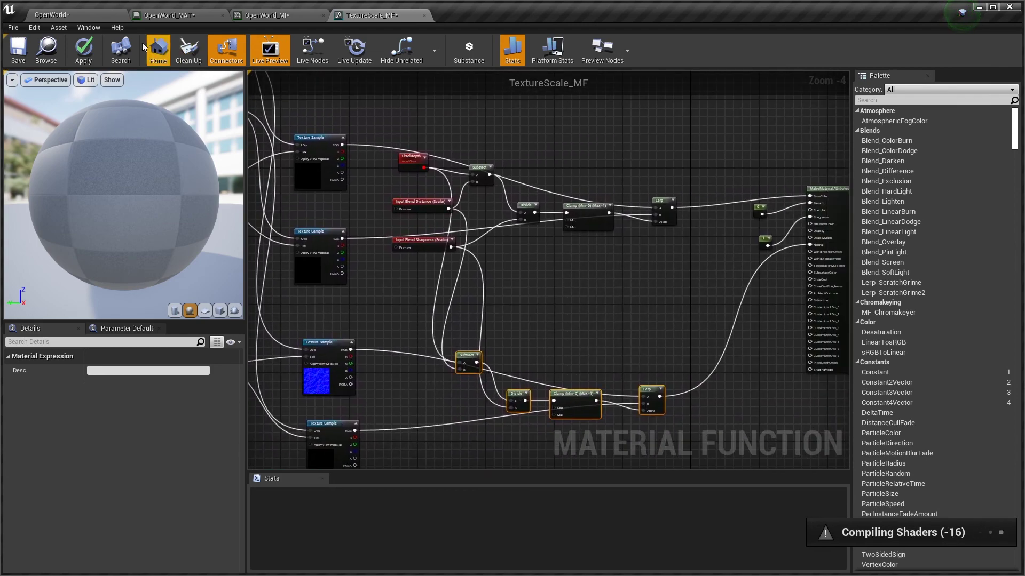
pyautogui.click(81, 50)
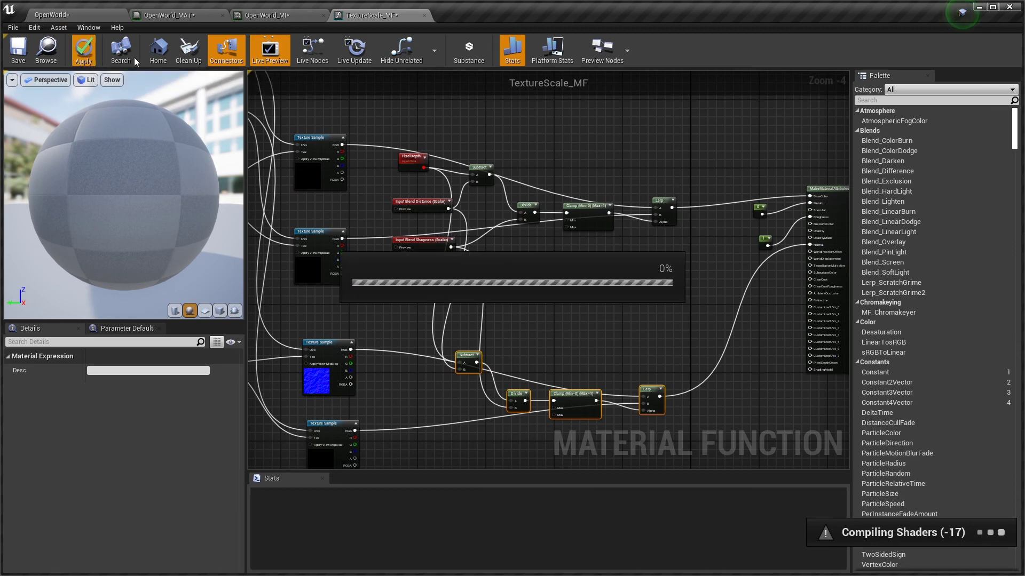
pyautogui.click(180, 18)
pyautogui.moveTo(339, 210); pyautogui.dragTo(340, 258, button='right')
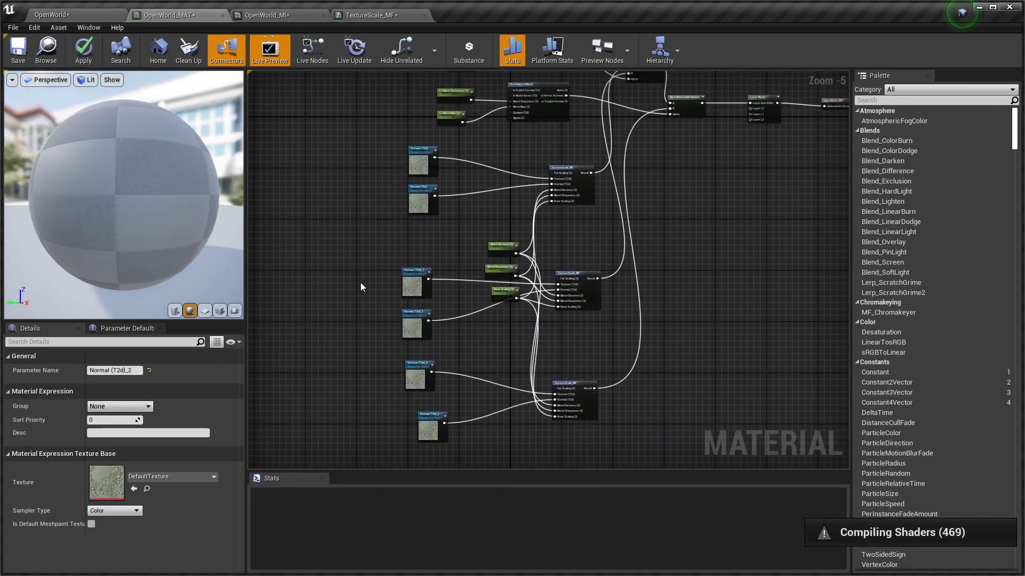
# Assign T_Ground_Grass_D and T_Ground_Grass_N to the Texture (T2d) and Normal (T2d) parameters
pyautogui.click(423, 151)
pyautogui.moveTo(368, 224); pyautogui.dragTo(373, 235, button='right')
pyautogui.rightClick(374, 235)
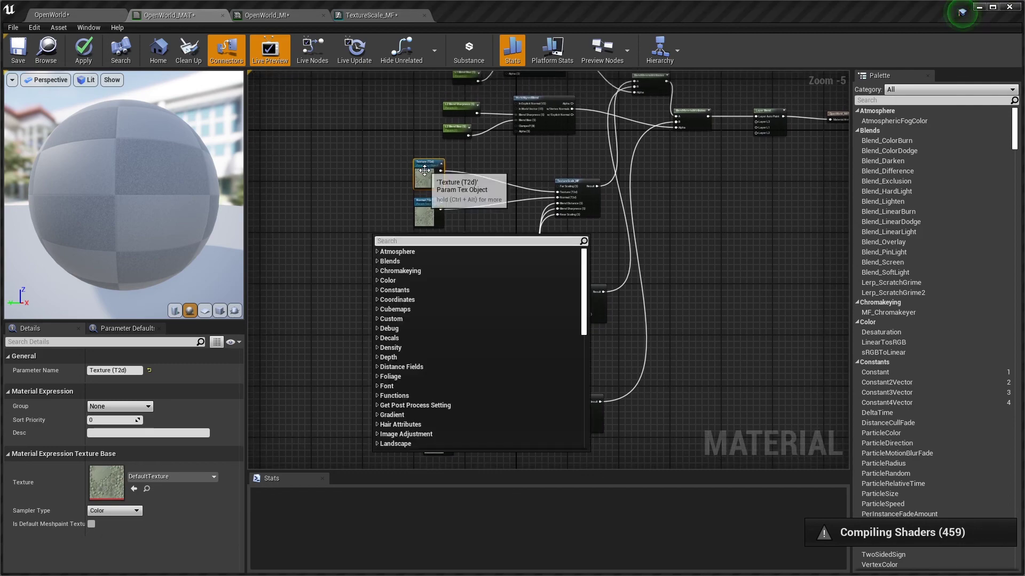
pyautogui.click(145, 478)
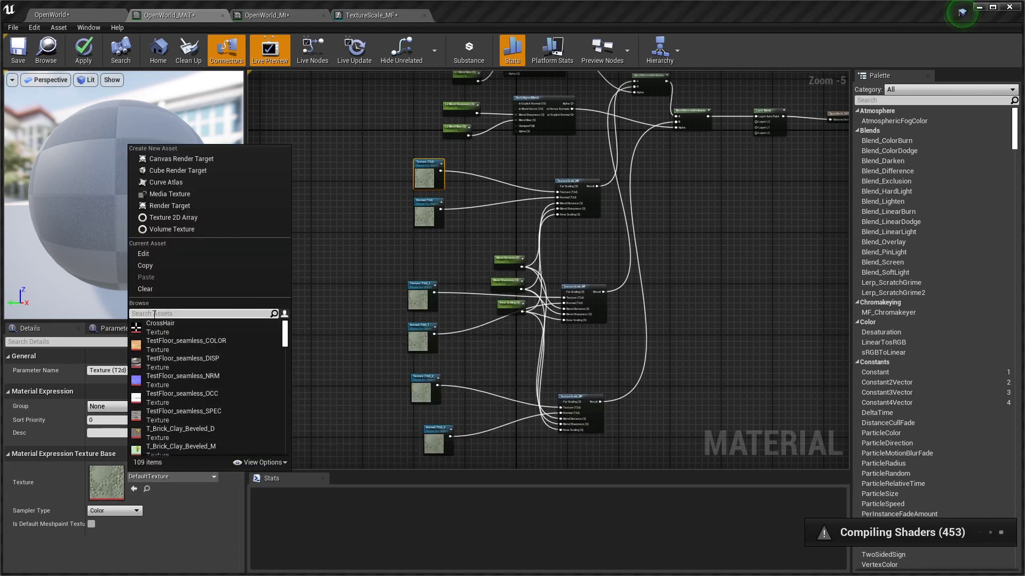
pyautogui.write('gr')
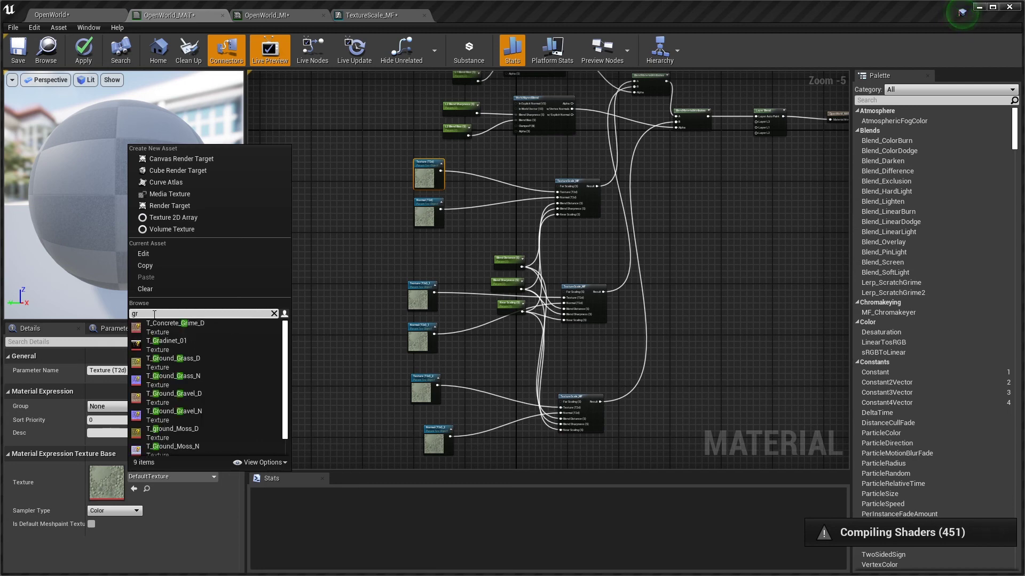
pyautogui.write('ass')
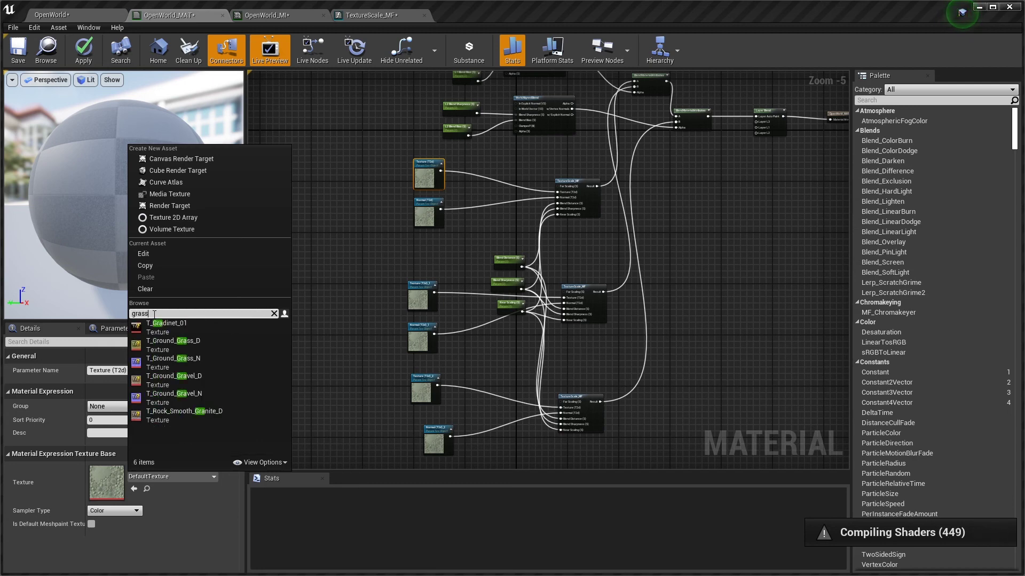
pyautogui.press('Down')
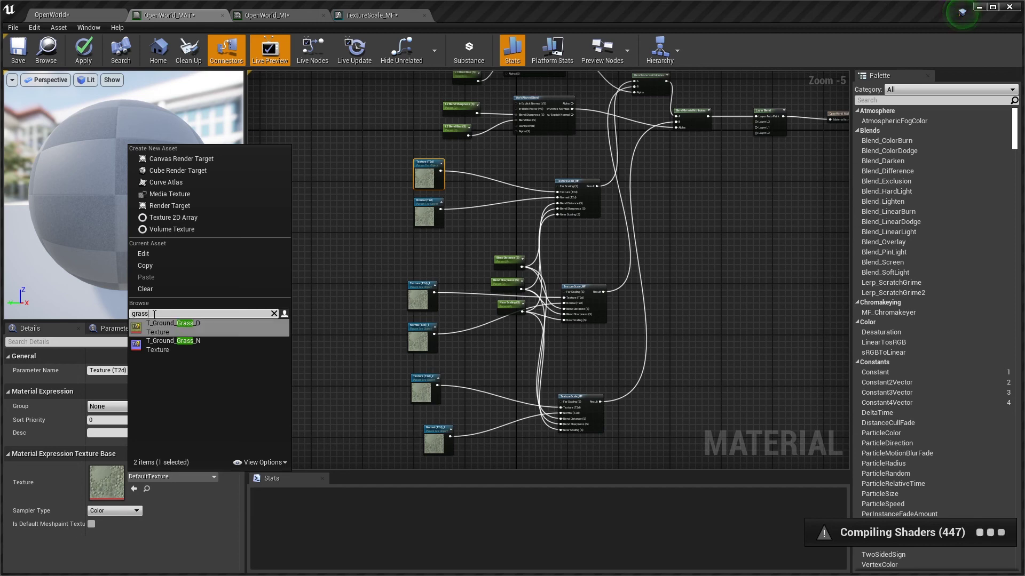
pyautogui.press('Return')
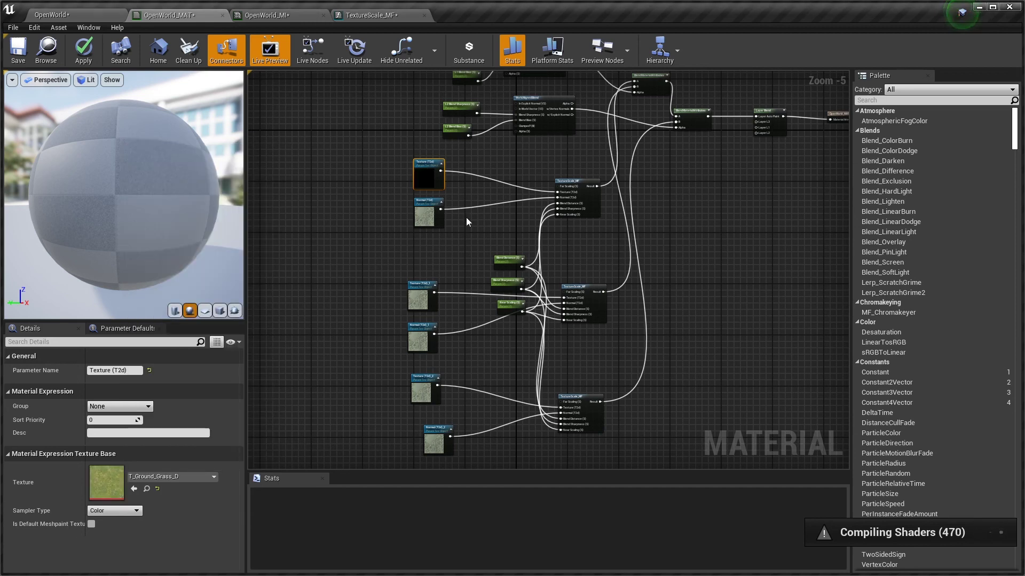
pyautogui.click(426, 210)
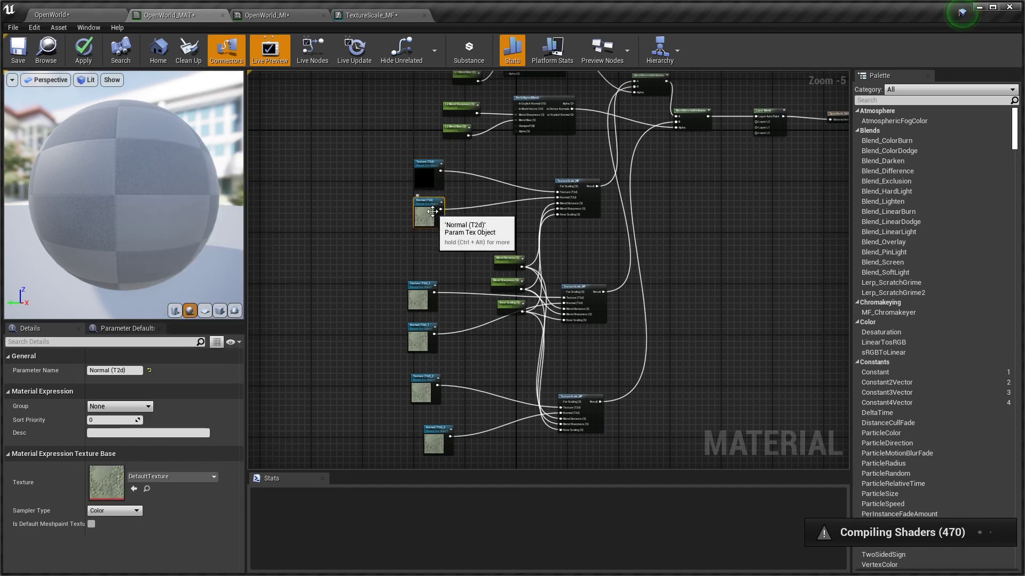
pyautogui.click(148, 476)
pyautogui.write('grass')
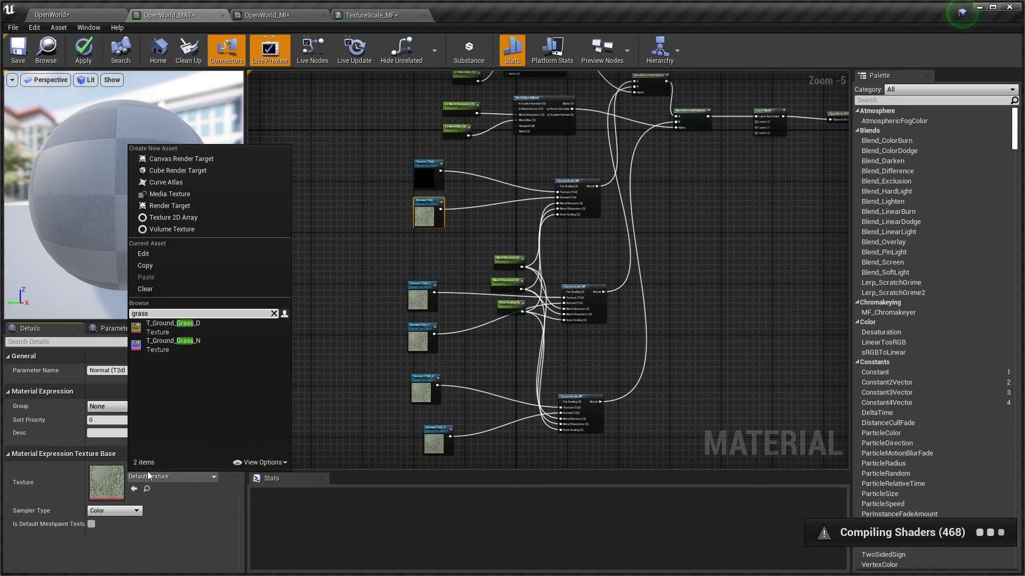
pyautogui.click(173, 344)
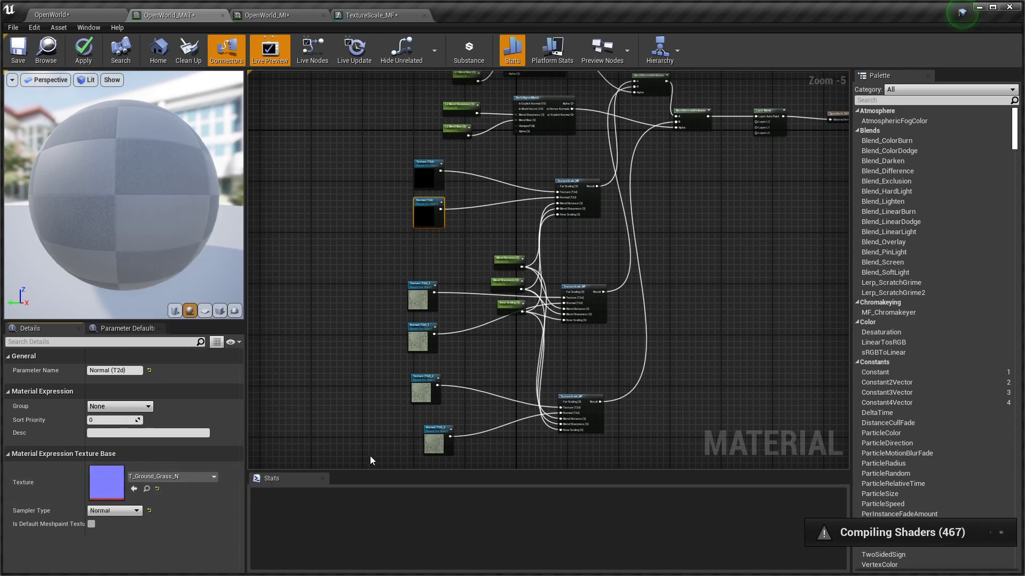
# Assign T_Ground_Gravel_D and T_Ground_Gravel_N to Texture (T2d)_1 and Normal (T2d)_1
pyautogui.click(415, 300)
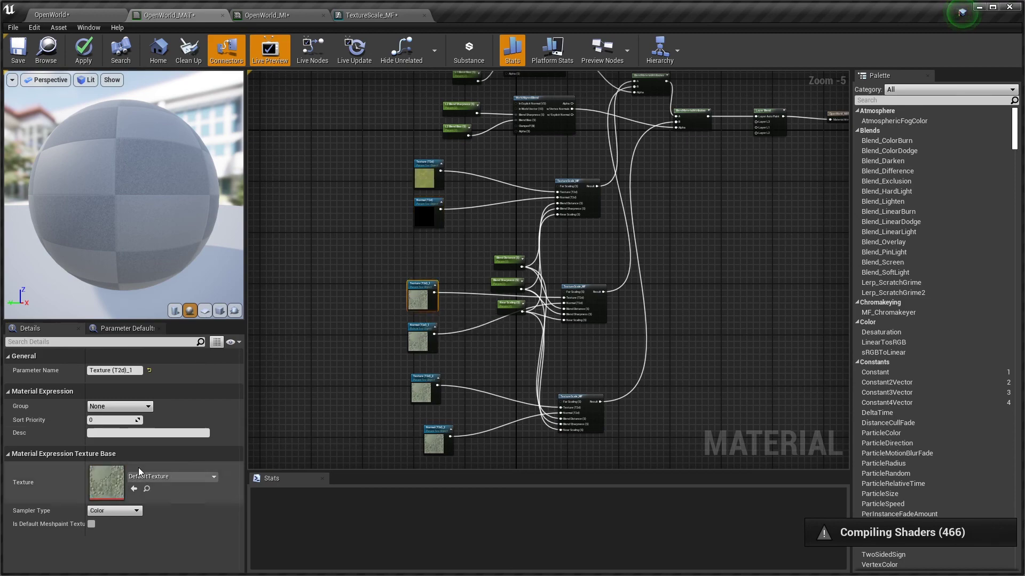
pyautogui.click(150, 477)
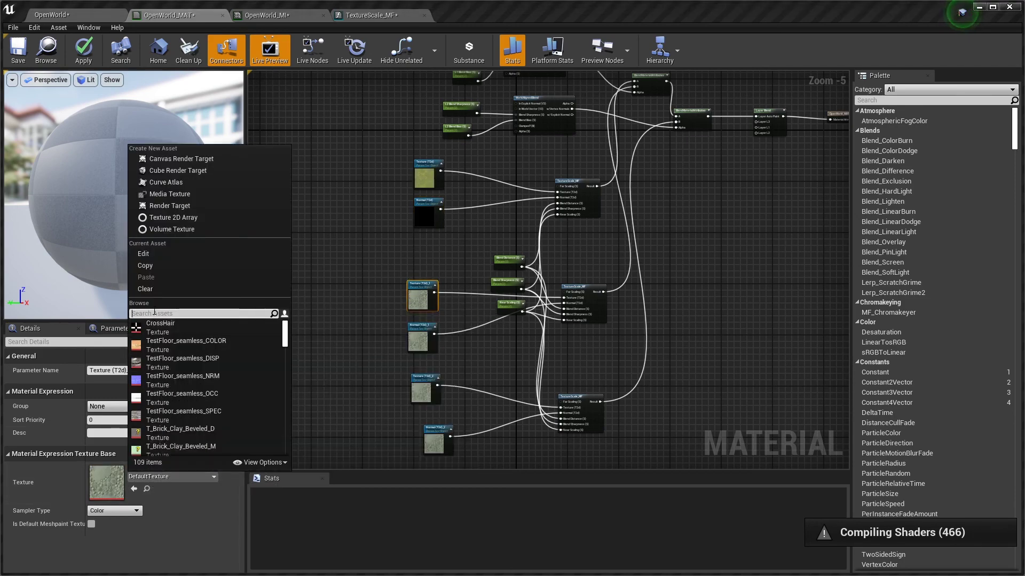
pyautogui.write('grave')
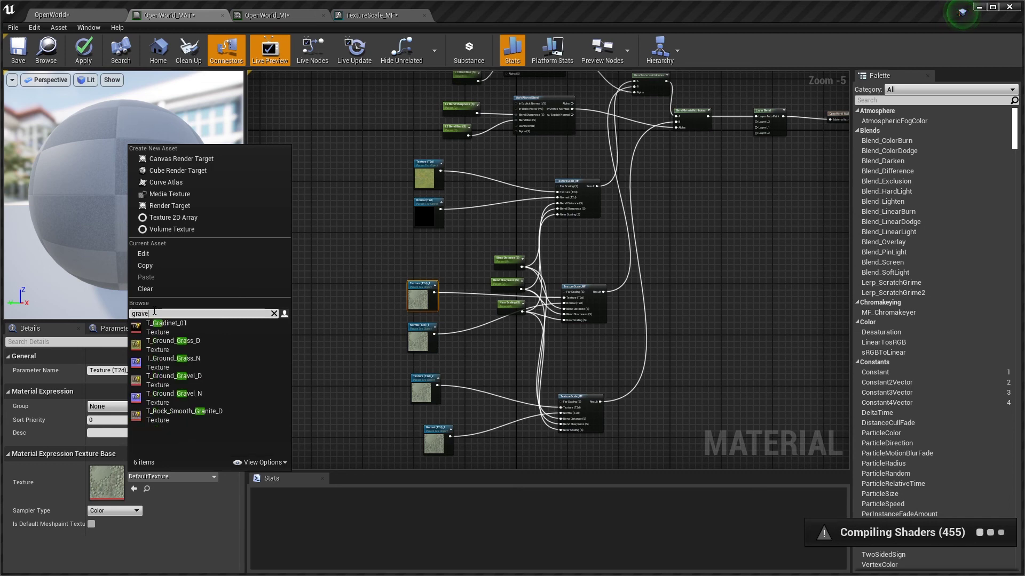
pyautogui.press('Return')
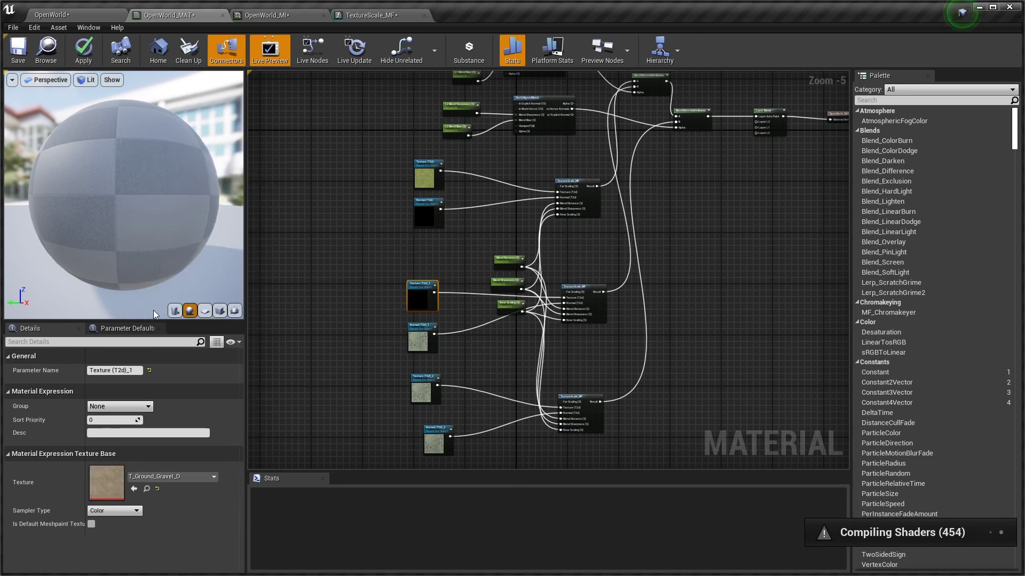
pyautogui.click(420, 335)
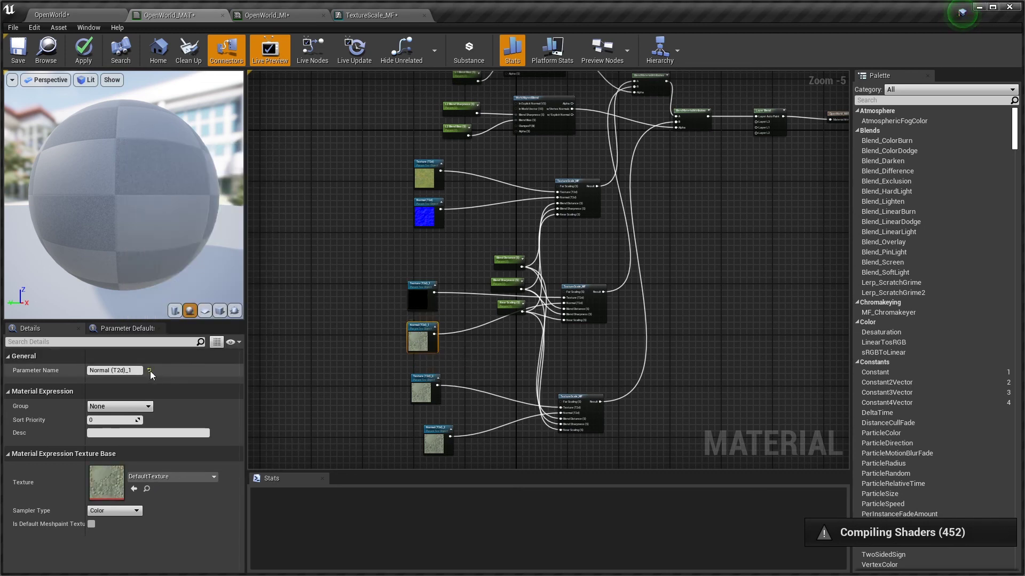
pyautogui.click(152, 476)
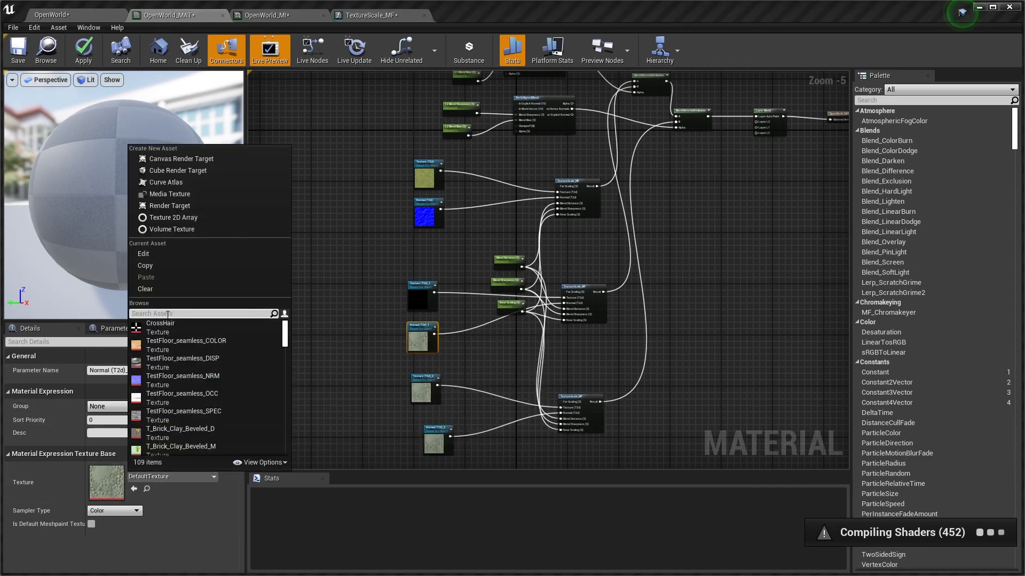
pyautogui.write('gravel')
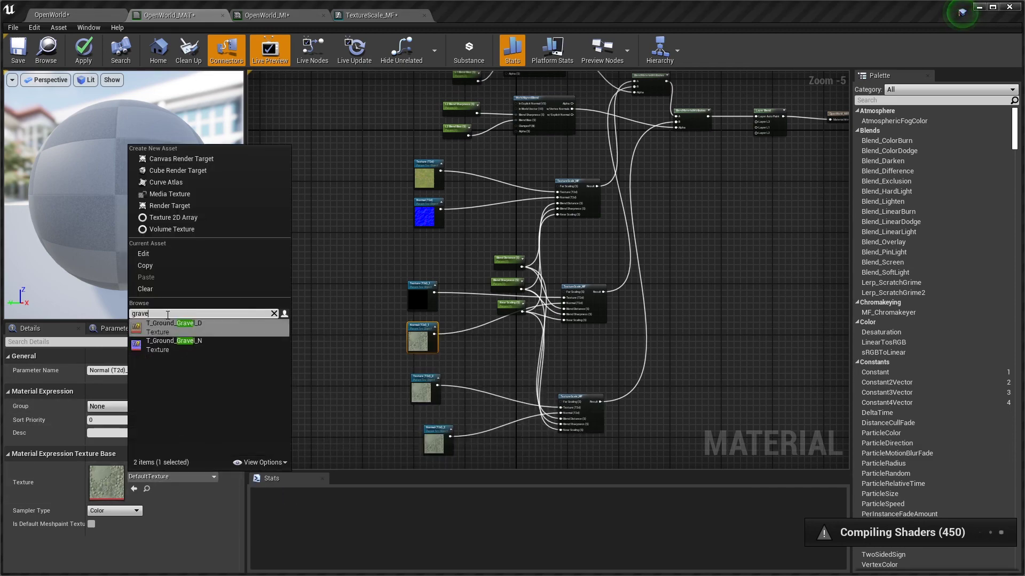
pyautogui.click(165, 323)
# Assign T_Rock_Basalt_D and T_Rock_Basalt_N to Texture (T2d)_2 and Normal (T2d)_2
pyautogui.click(423, 388)
pyautogui.click(149, 478)
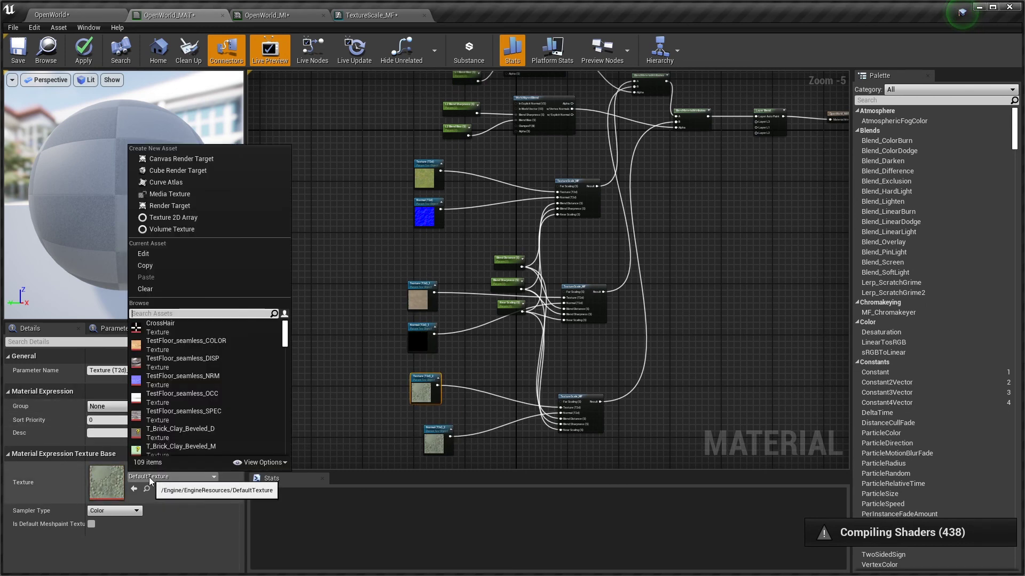
pyautogui.write('basal')
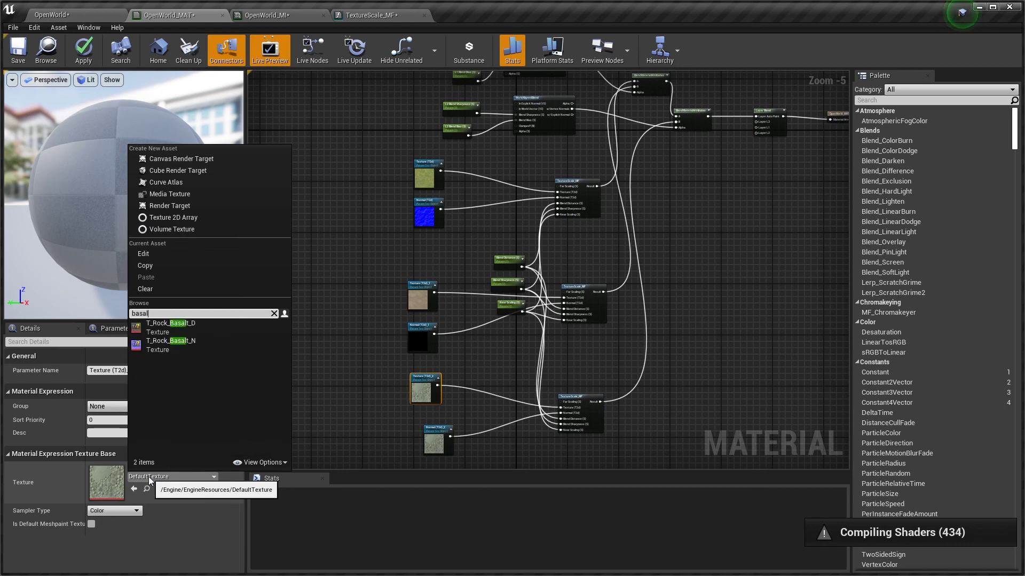
pyautogui.press('Return')
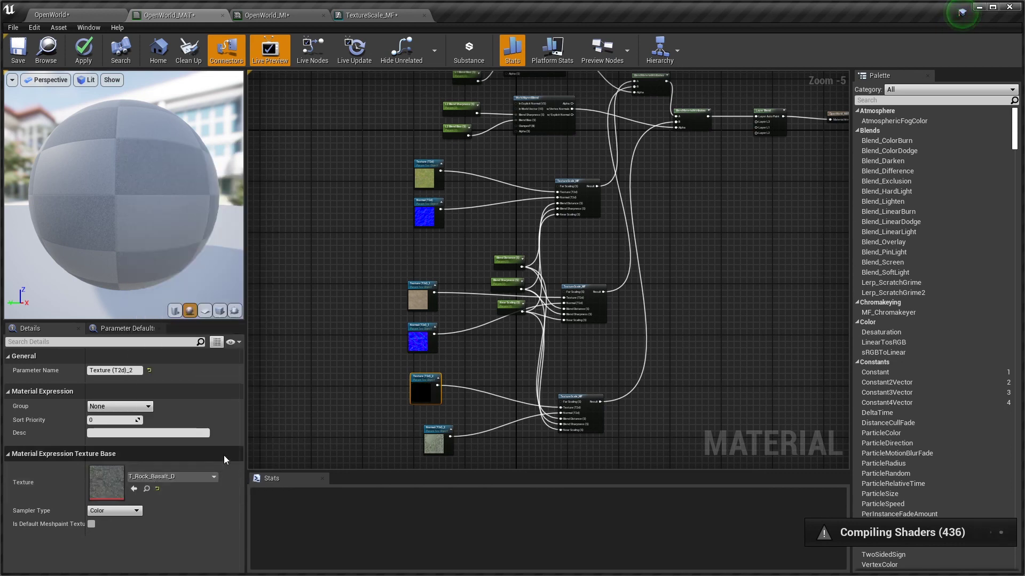
pyautogui.click(428, 445)
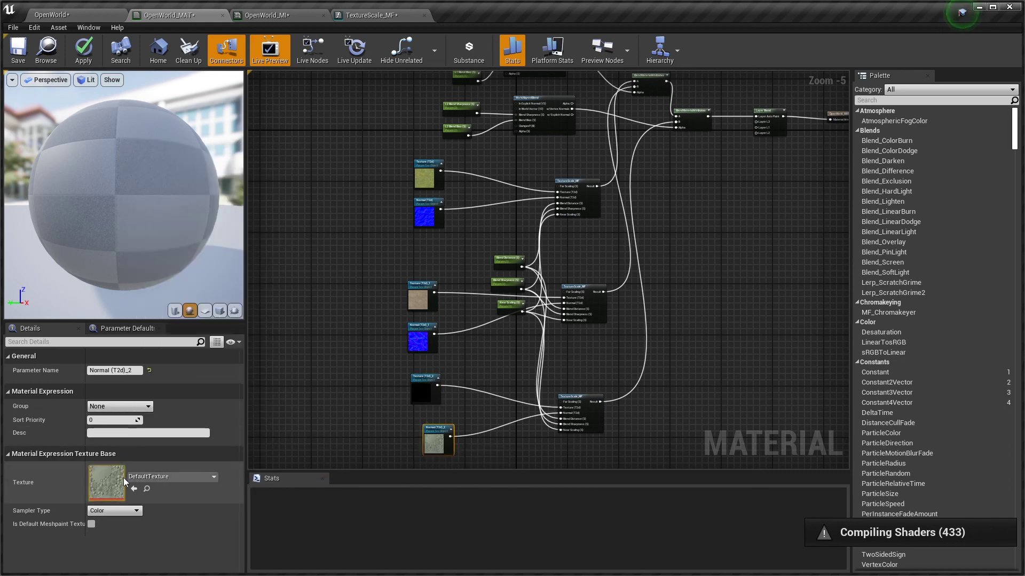
pyautogui.click(149, 478)
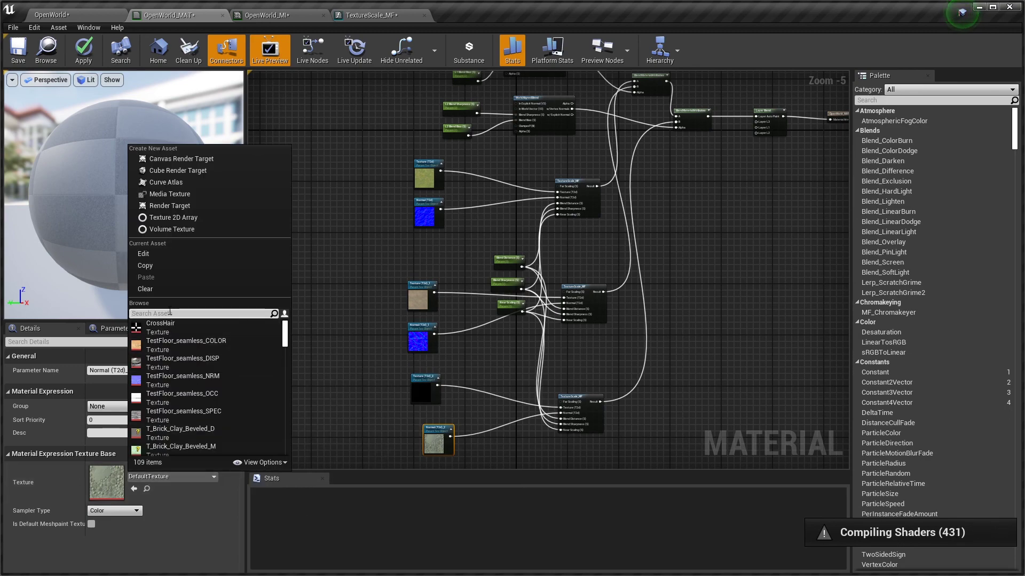
pyautogui.write('basal')
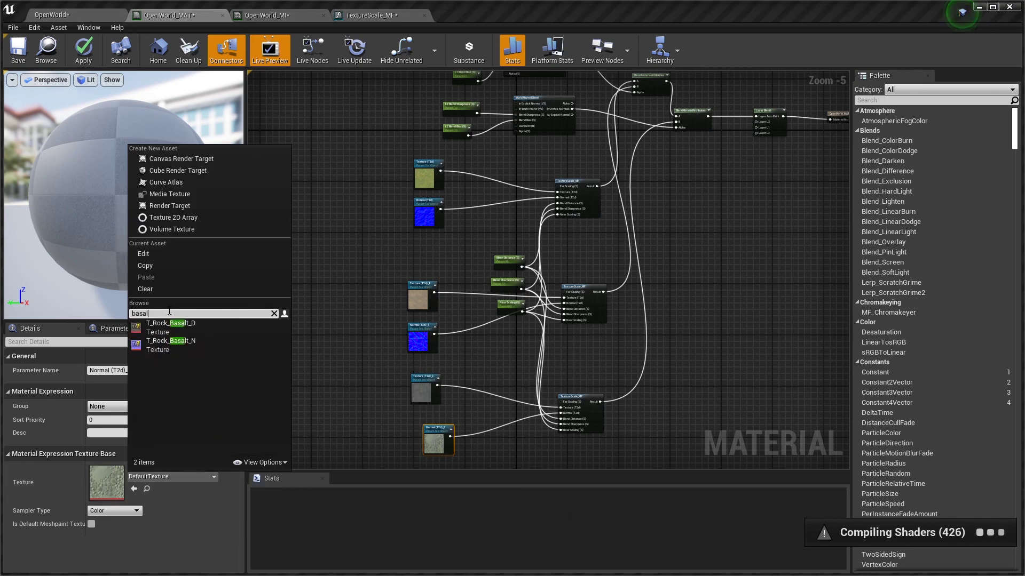
pyautogui.press('Down')
pyautogui.press('Down')
pyautogui.press('Return')
# Let OpenWorld_MAT finish compiling, then view the grass and basalt terrain in the OpenWorld level
pyautogui.moveTo(347, 214); pyautogui.dragTo(278, 244, button='right')
pyautogui.moveTo(615, 365); pyautogui.dragTo(671, 333, button='right')
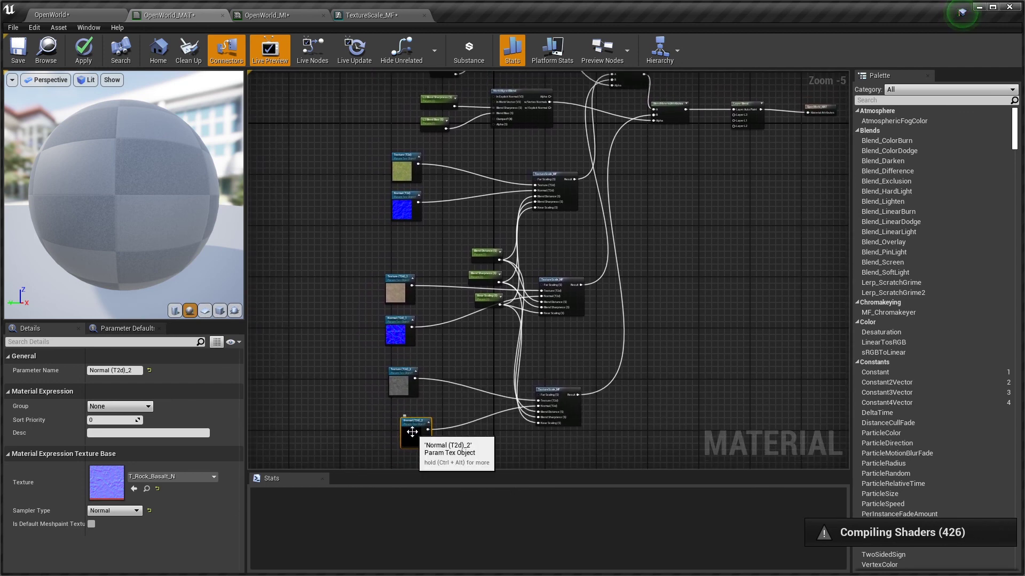
pyautogui.moveTo(413, 431); pyautogui.dragTo(403, 428)
pyautogui.click(651, 325)
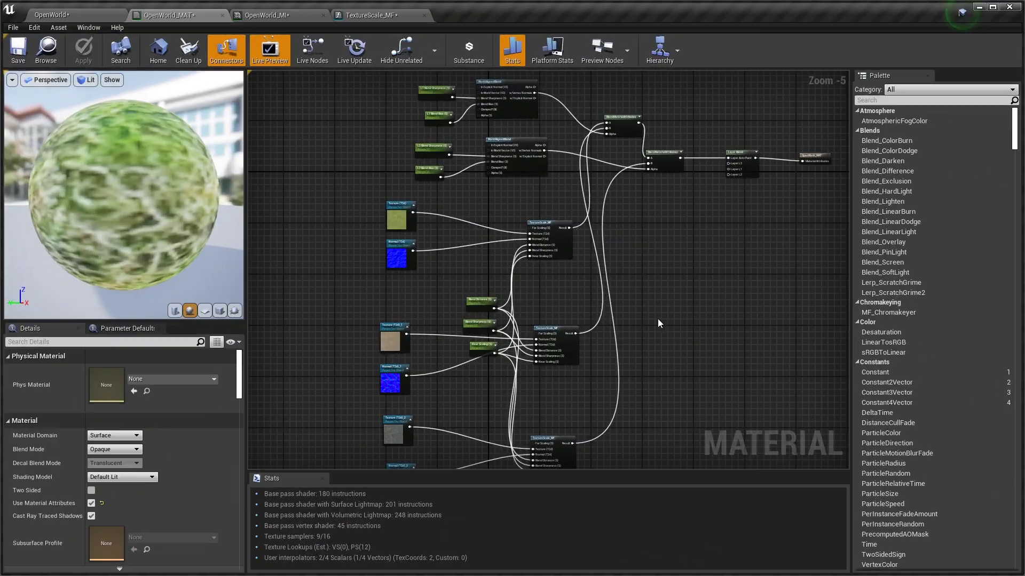
pyautogui.moveTo(658, 319); pyautogui.dragTo(636, 356, button='right')
pyautogui.click(51, 15)
pyautogui.moveTo(423, 171); pyautogui.dragTo(468, 223, button='right')
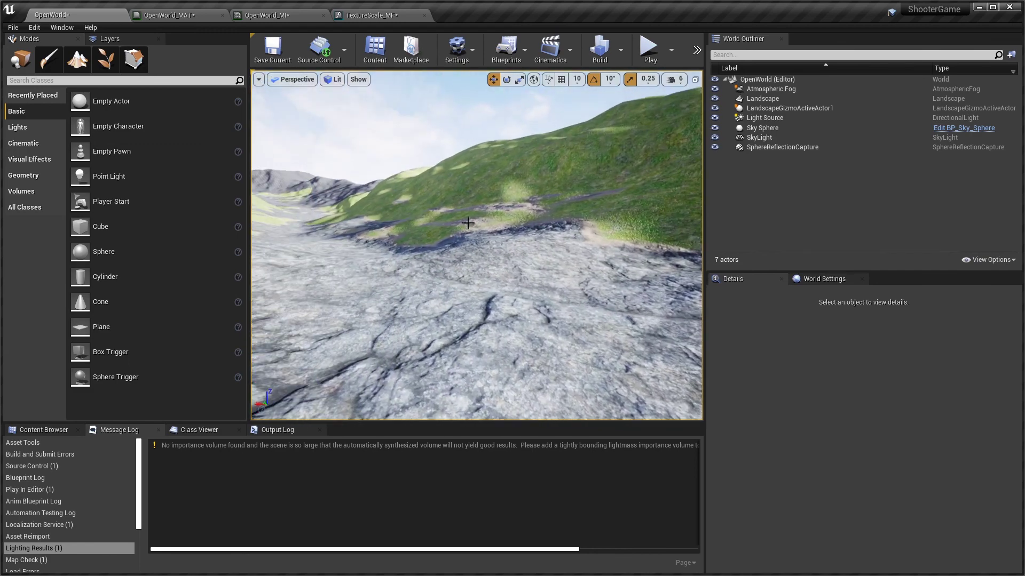
# Play the level briefly in the editor viewport, then stop the session
pyautogui.click(649, 48)
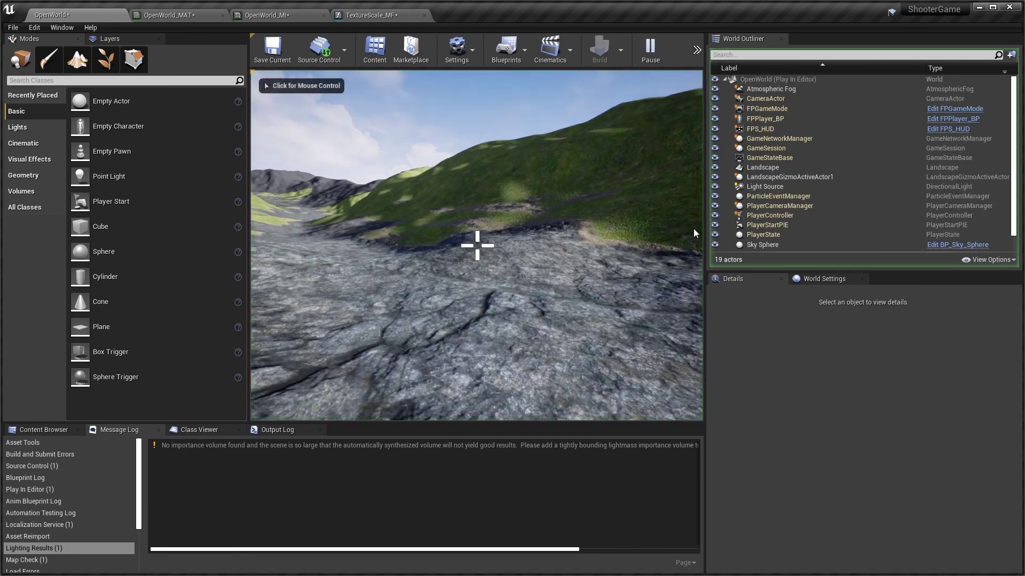
pyautogui.moveTo(705, 231); pyautogui.dragTo(856, 229)
pyautogui.moveTo(301, 251); pyautogui.dragTo(209, 251)
pyautogui.click(637, 52)
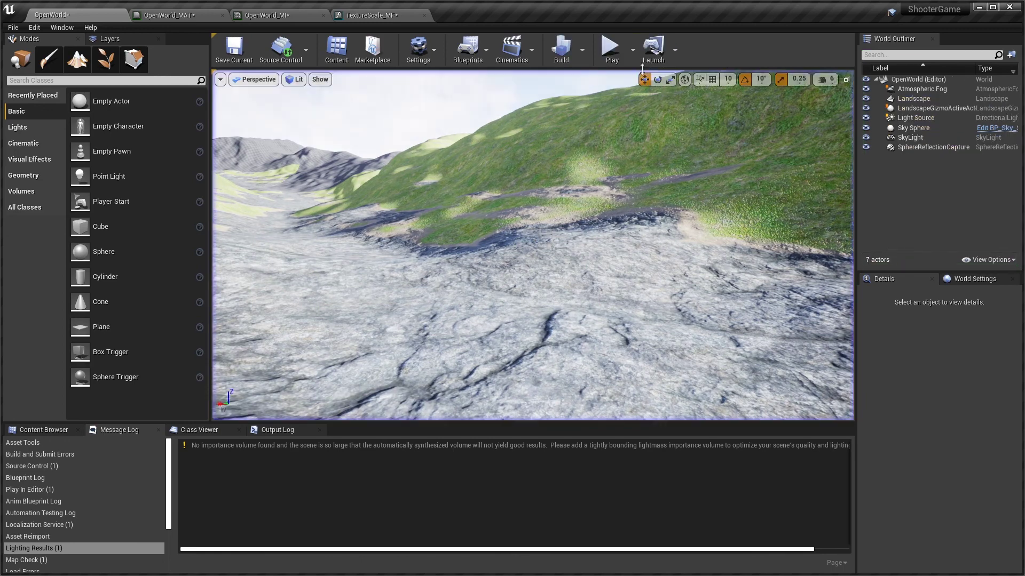
# Play in a maximized New Editor Window and walk forward across the terrain
pyautogui.click(631, 63)
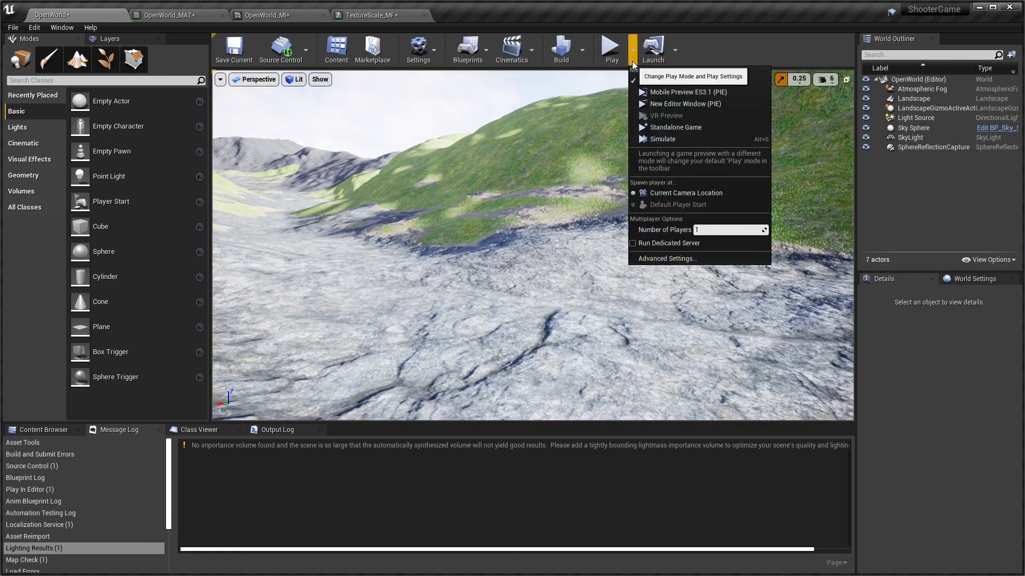
pyautogui.click(673, 103)
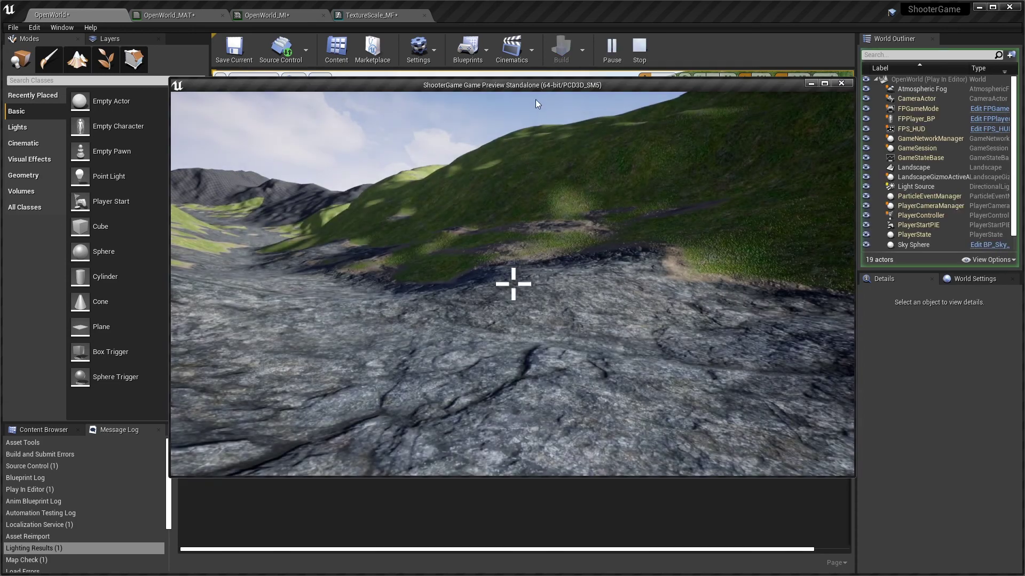
pyautogui.click(824, 84)
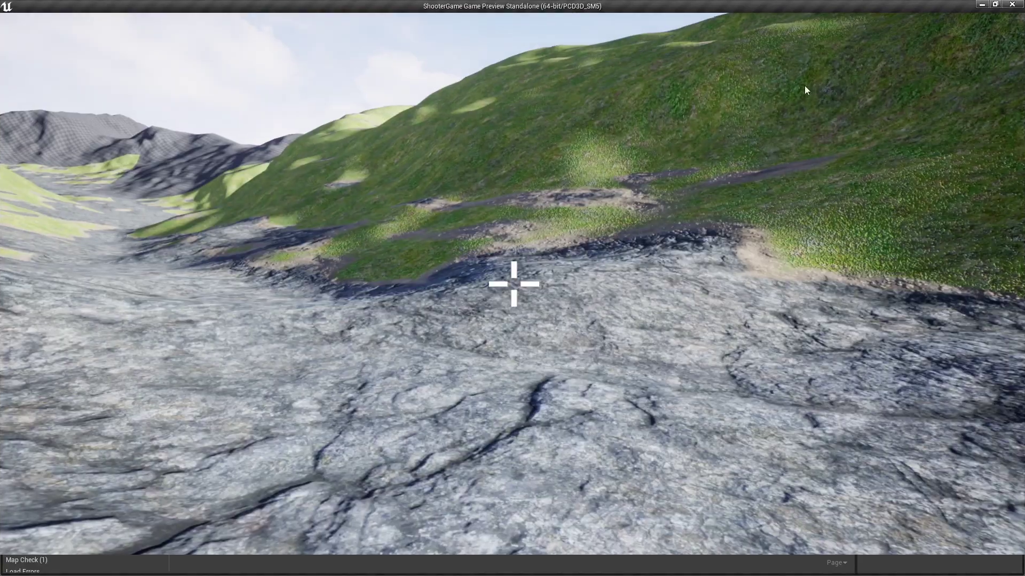
pyautogui.click(553, 245)
pyautogui.press('w')
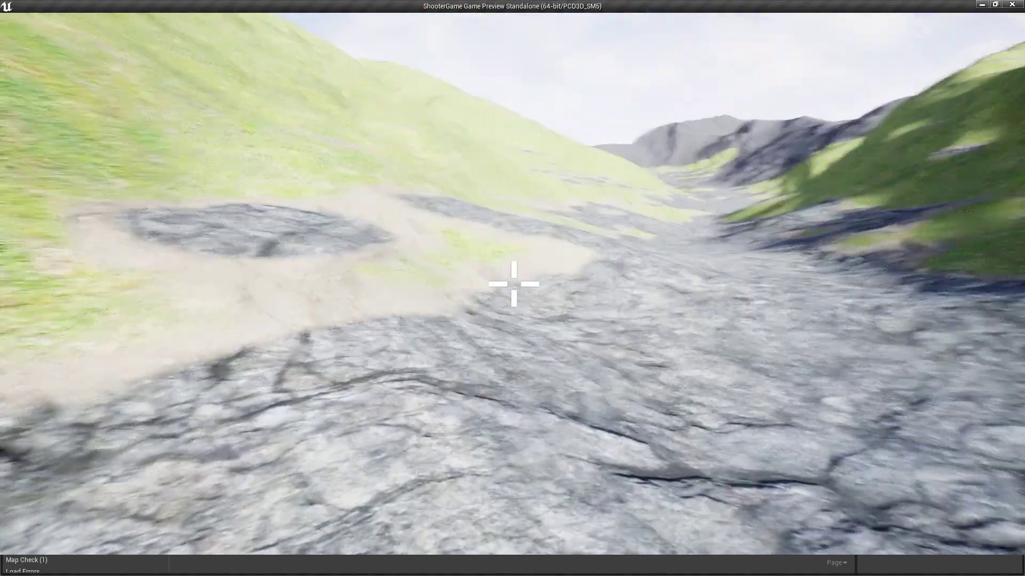